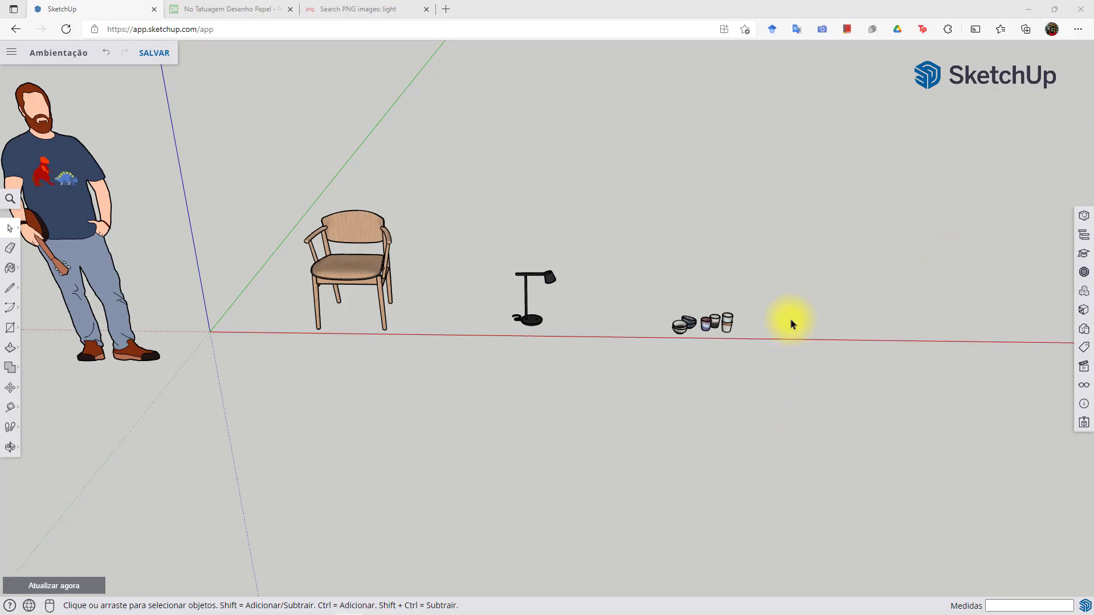
Move the lamp and the bowls and cups together farther along the red axis, away from the chair
middle_drag(412, 321, 479, 337)
drag(767, 364, 502, 247)
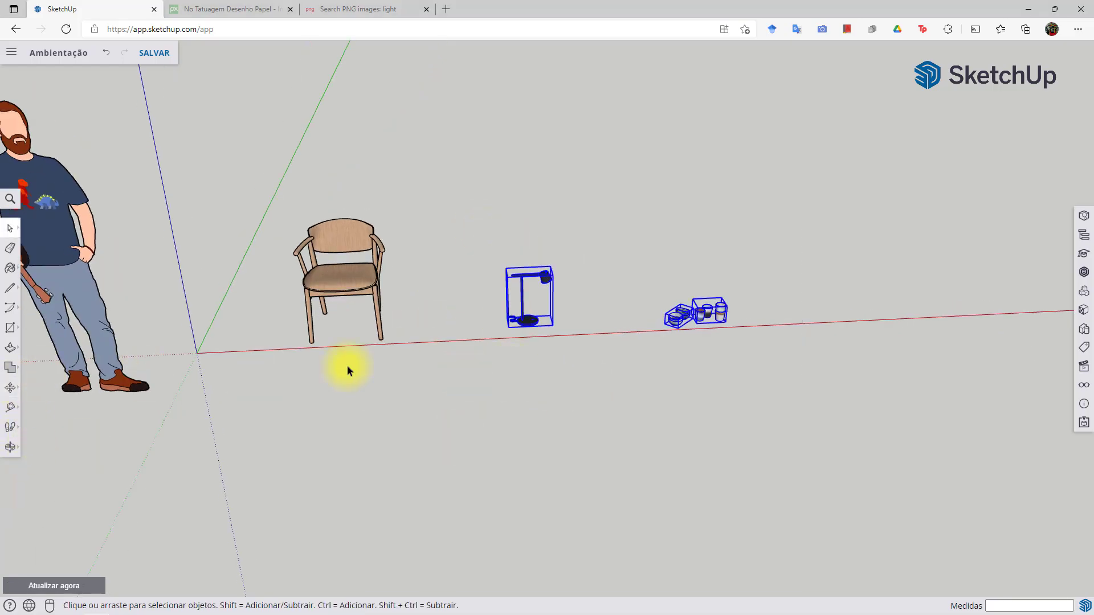
click(10, 393)
click(344, 396)
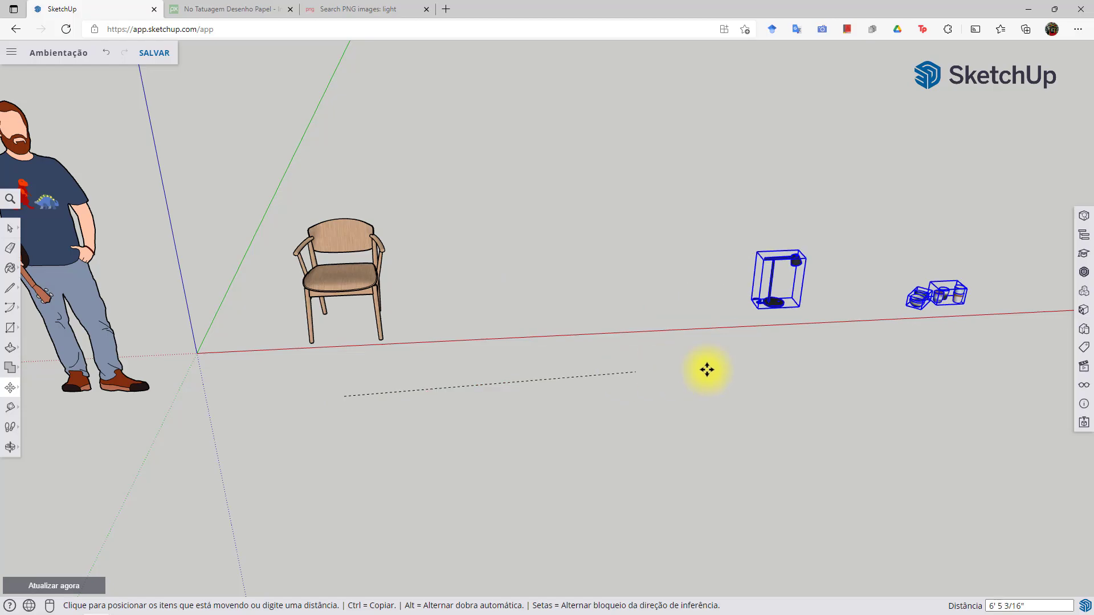
click(872, 366)
Delete the standing man figure from the scene, keeping the chair, lamp and tableware
key(o)
middle_drag(453, 391, 251, 325)
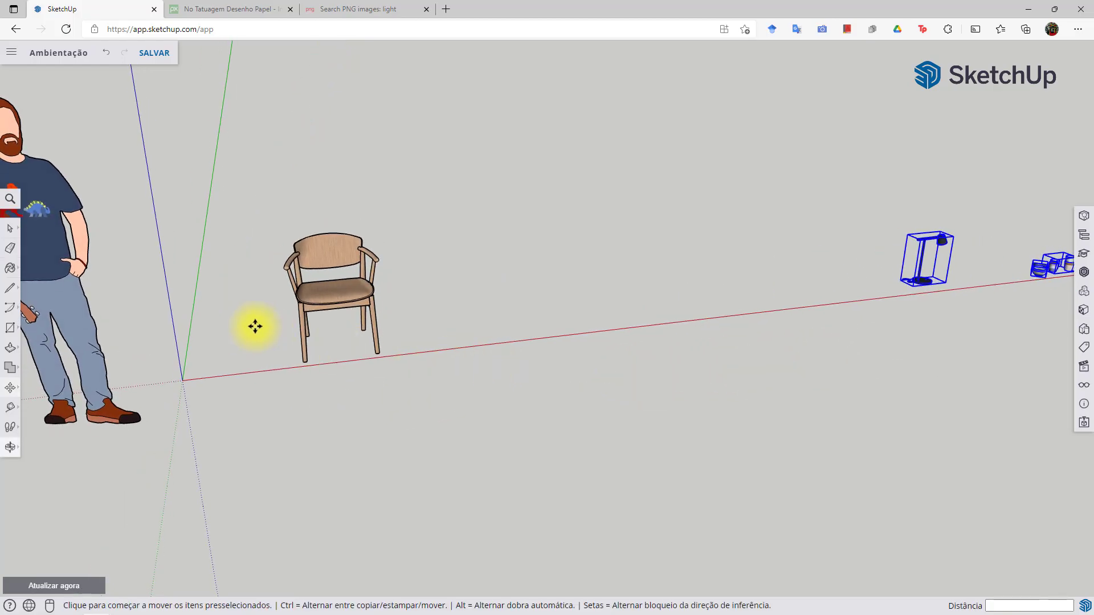
scroll(251, 324, up, 3)
middle_drag(354, 325, 597, 343)
key(m)
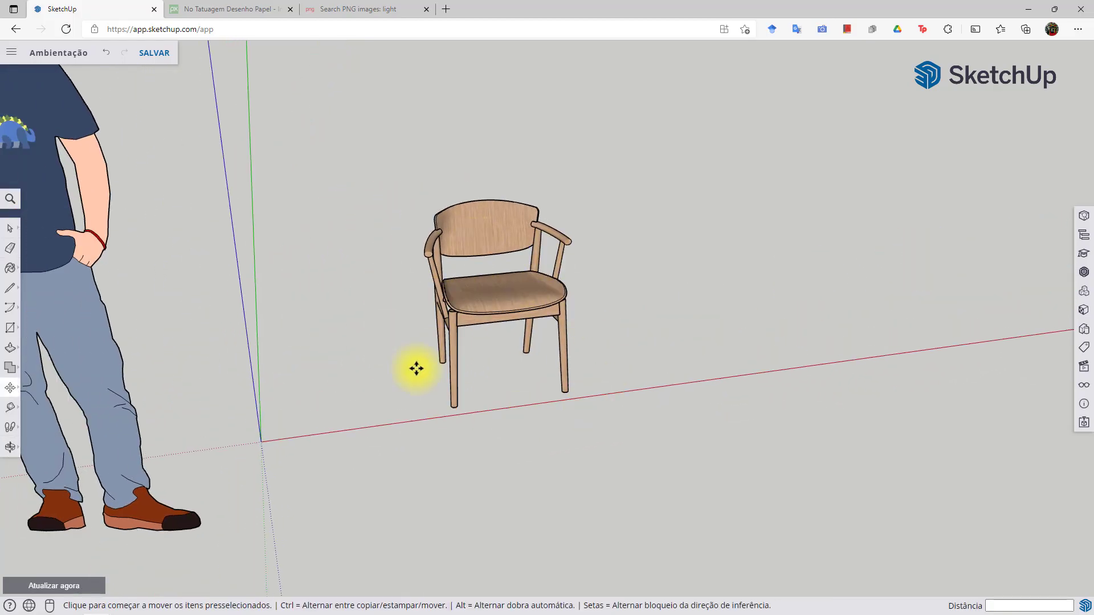
scroll(423, 357, down, 2)
scroll(313, 364, down, 2)
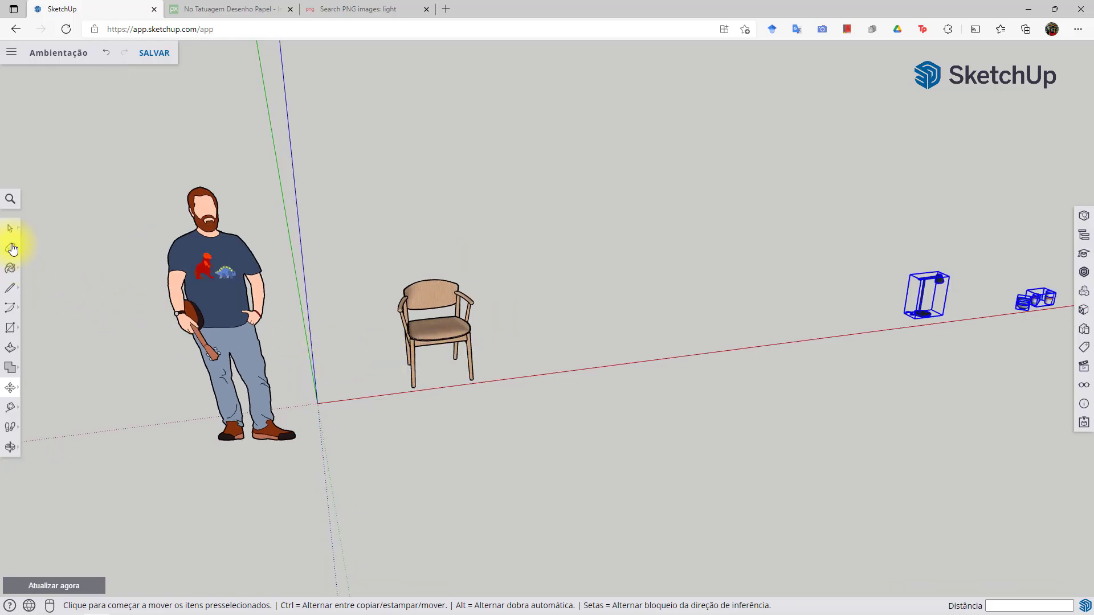
click(12, 227)
click(178, 259)
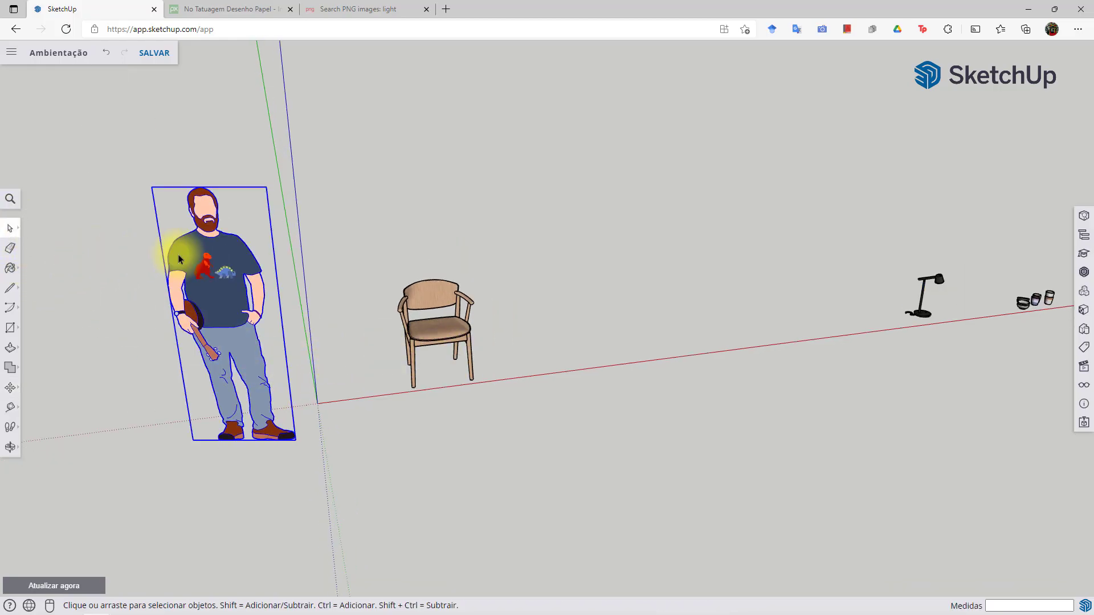
key(Delete)
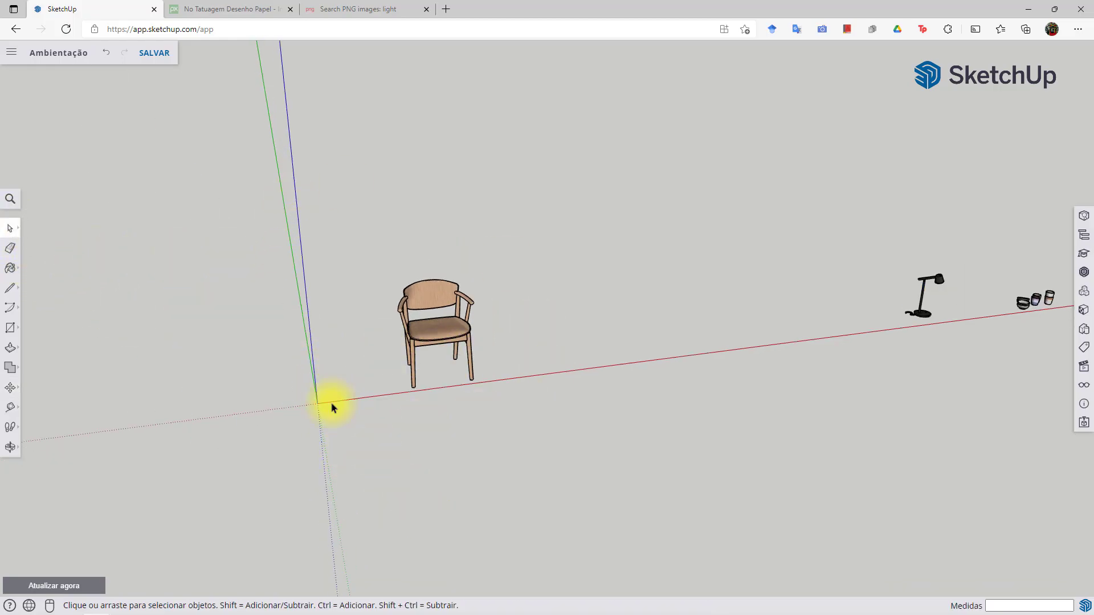
Draw a ground rectangle about 16' 5" by 20' 8" around the chair as the floor
middle_drag(539, 394, 537, 393)
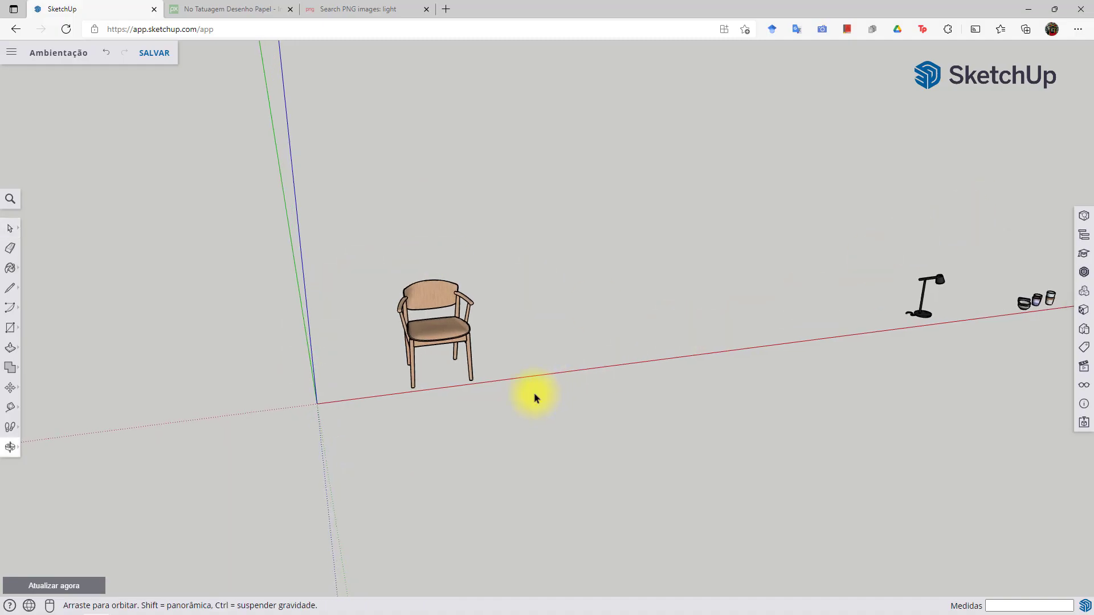
middle_drag(447, 378, 501, 348)
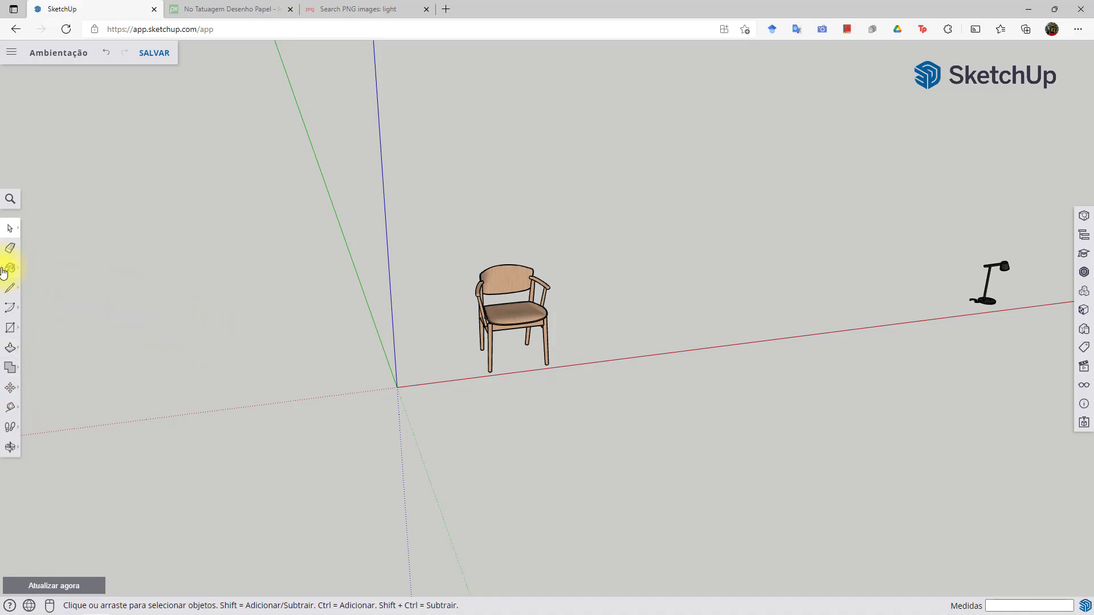
click(12, 328)
click(230, 250)
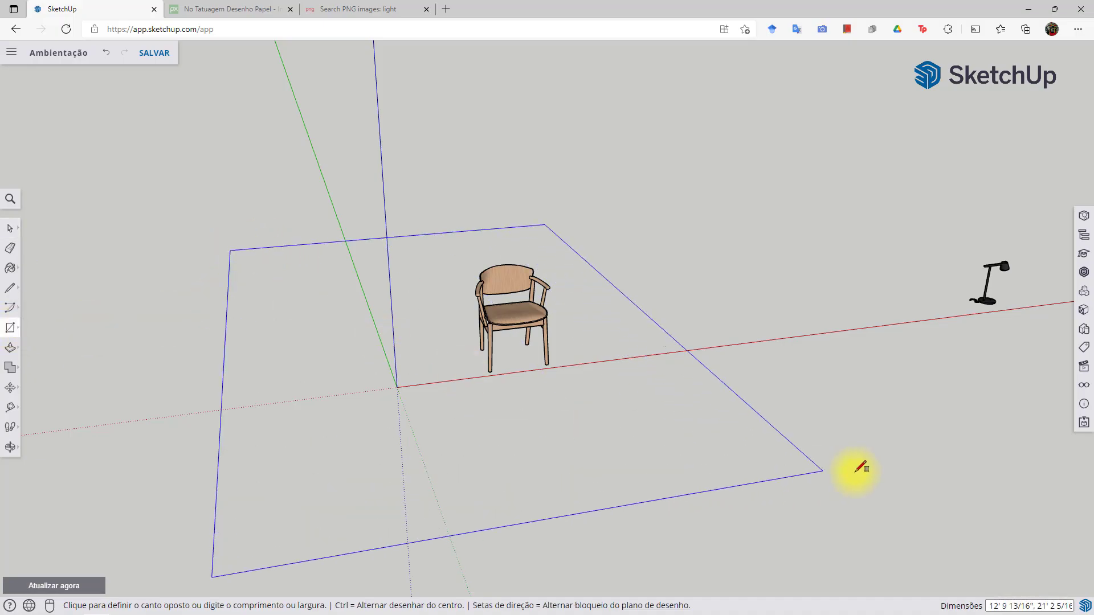
click(941, 436)
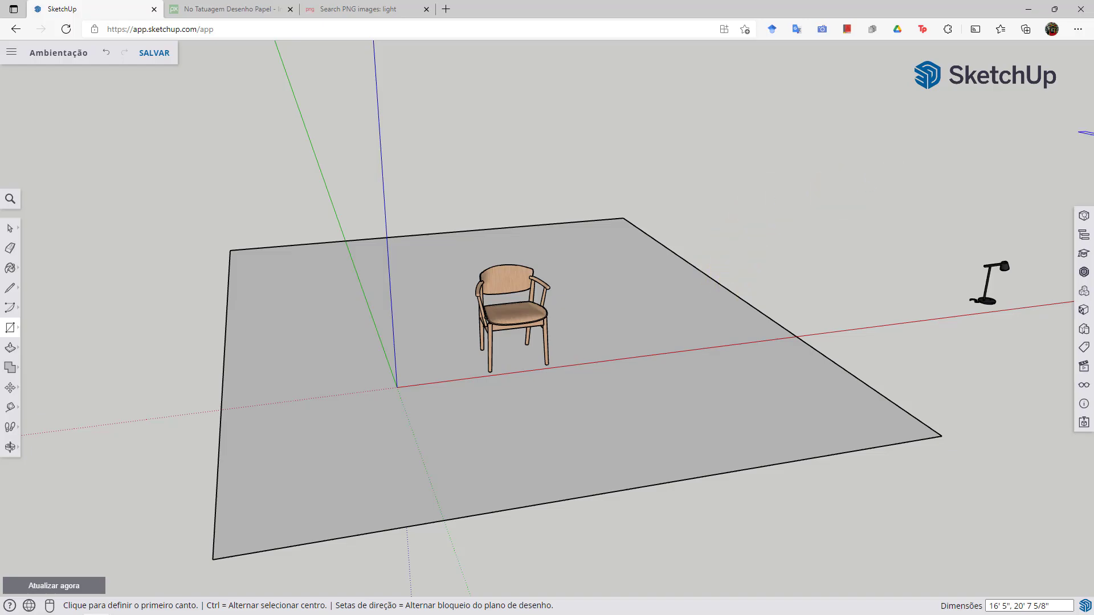
Extrude the floor rectangle downward into a thin slab with Push/Pull
middle_drag(524, 299, 572, 305)
click(11, 348)
scroll(450, 299, down, 3)
click(470, 403)
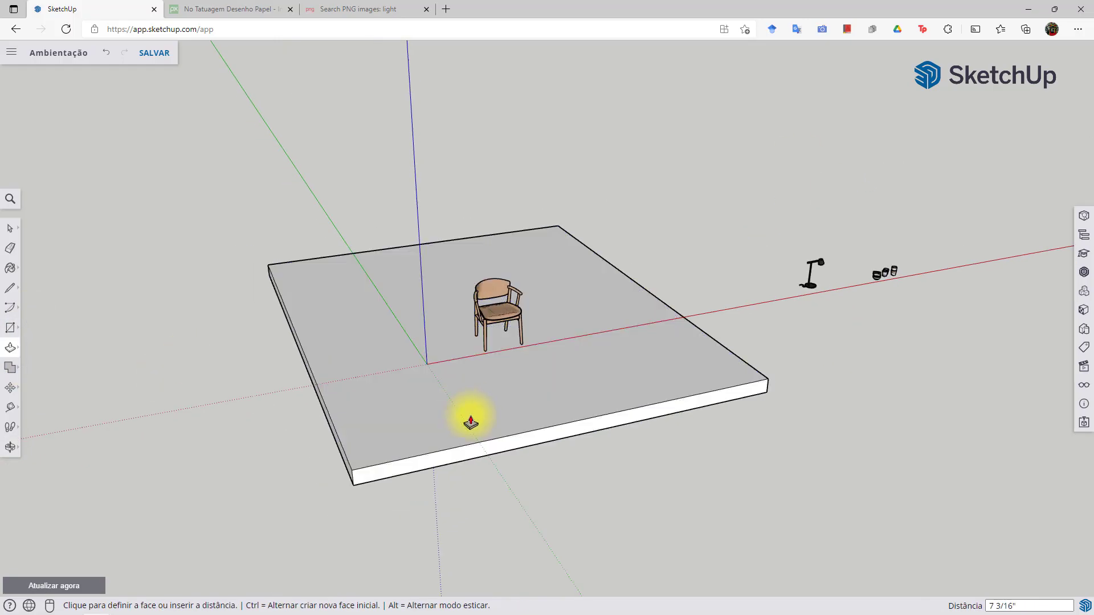
click(471, 421)
Turn the entire floor slab into a component named "Piso"
key(space)
triple_click(604, 297)
right_click(604, 287)
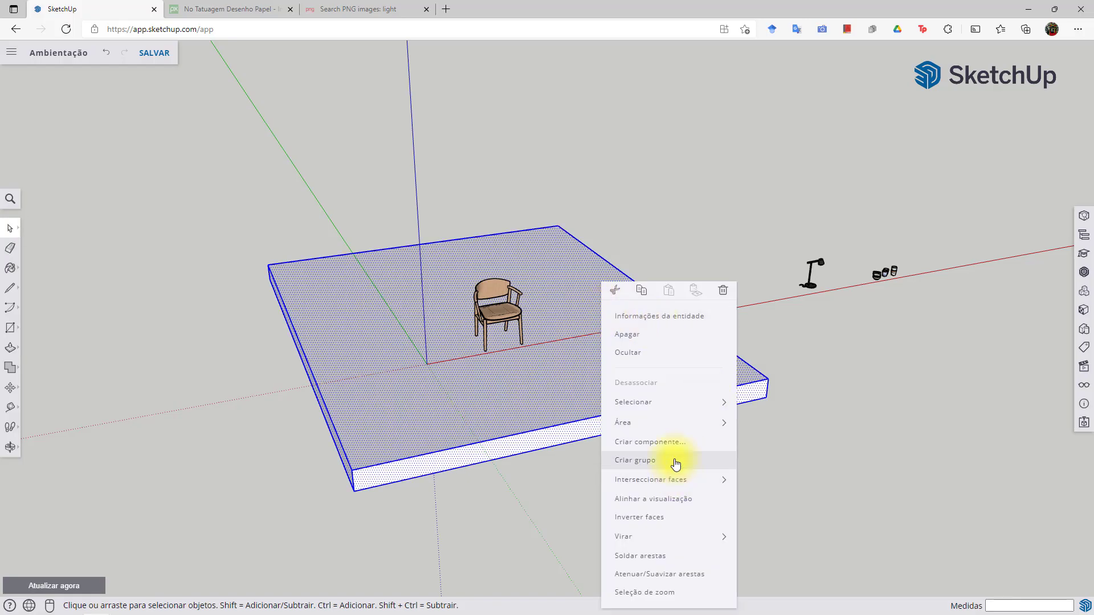
click(675, 458)
text(Piso)
click(634, 461)
Draw a narrow rectangle along the floor's edge behind the chair and extrude it upward into a wall
click(16, 326)
middle_drag(146, 360, 264, 372)
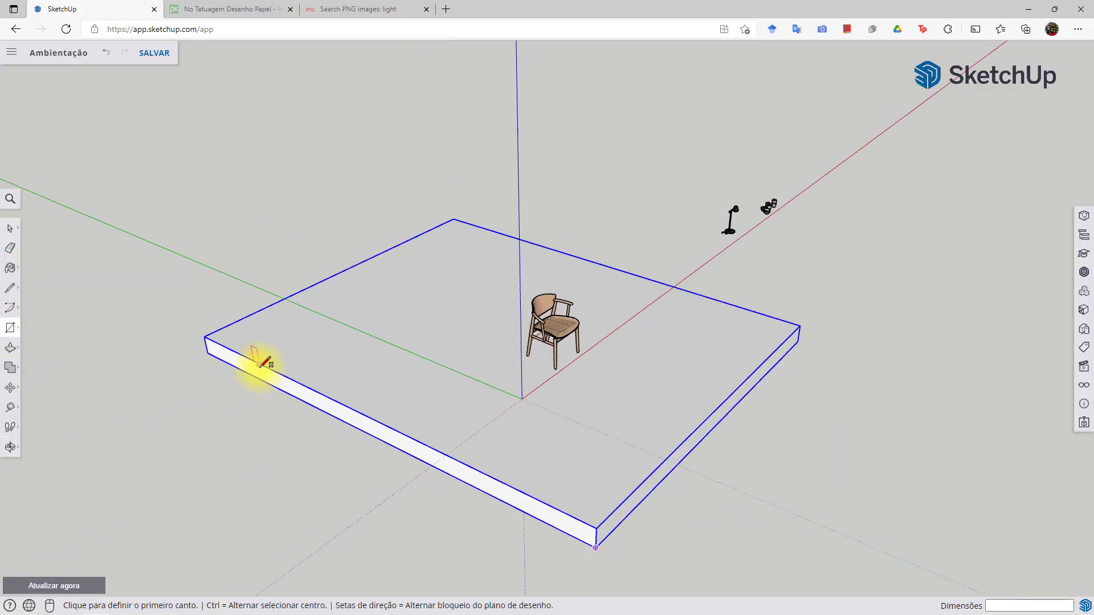
click(321, 394)
click(542, 246)
click(10, 348)
click(460, 304)
click(457, 119)
Turn the entire wall into a component named "Parede"
key(space)
triple_click(423, 183)
right_click(423, 183)
click(429, 342)
text(Parede)
click(650, 463)
Start a skirting profile at the wall's lower end corner with a 50 mm vertical line, a horizontal top edge and a short downward line
middle_drag(86, 366, 505, 285)
scroll(485, 343, up, 5)
scroll(455, 349, up, 5)
middle_drag(449, 352, 472, 285)
scroll(393, 447, up, 1)
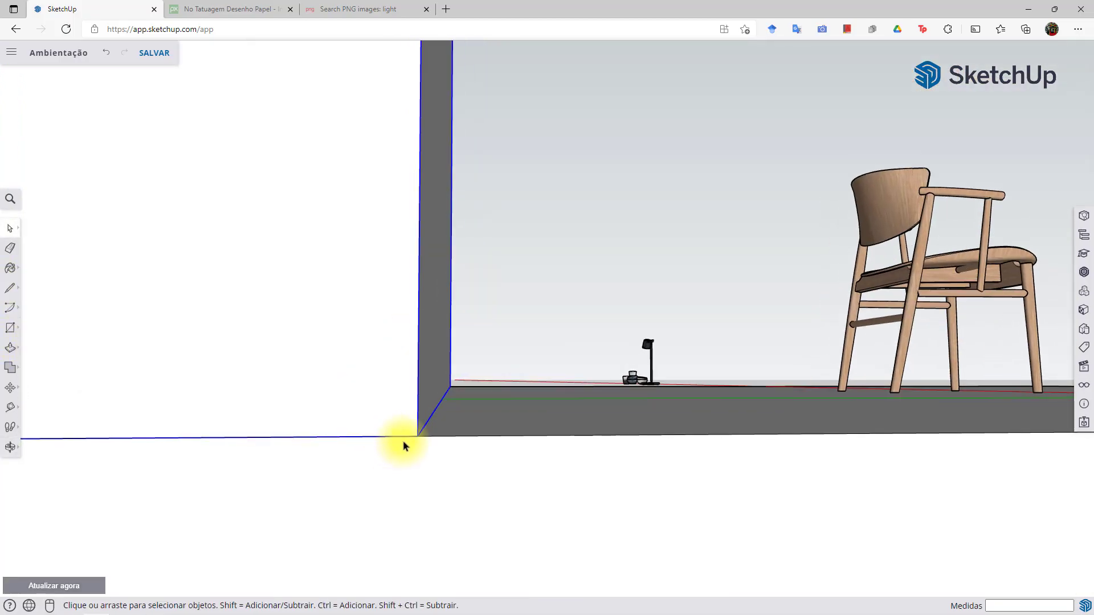
click(9, 288)
click(417, 436)
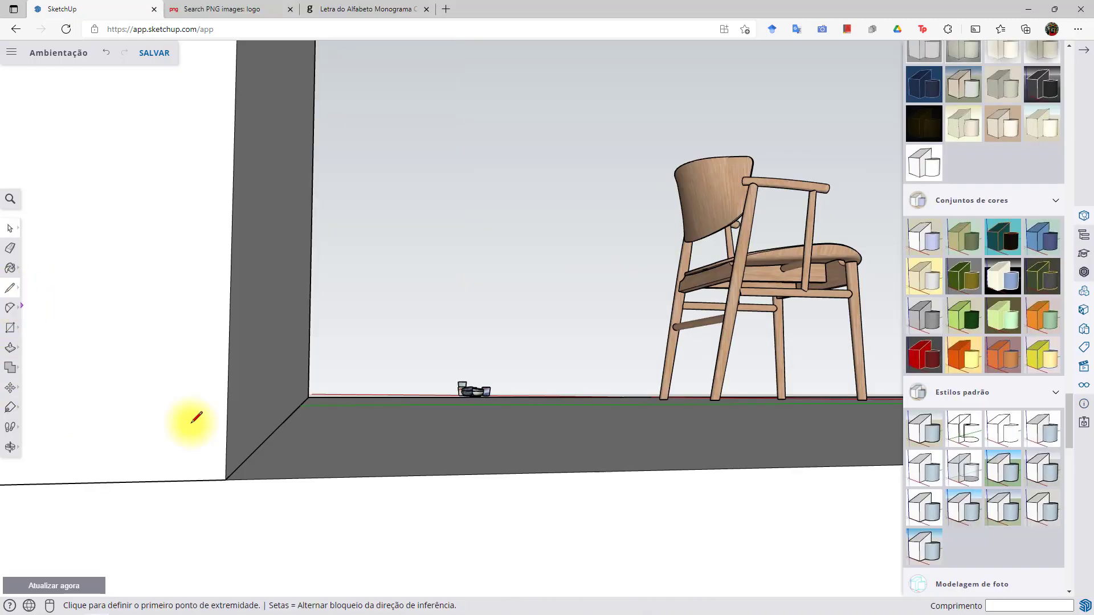
click(226, 480)
text(50)
key(Return)
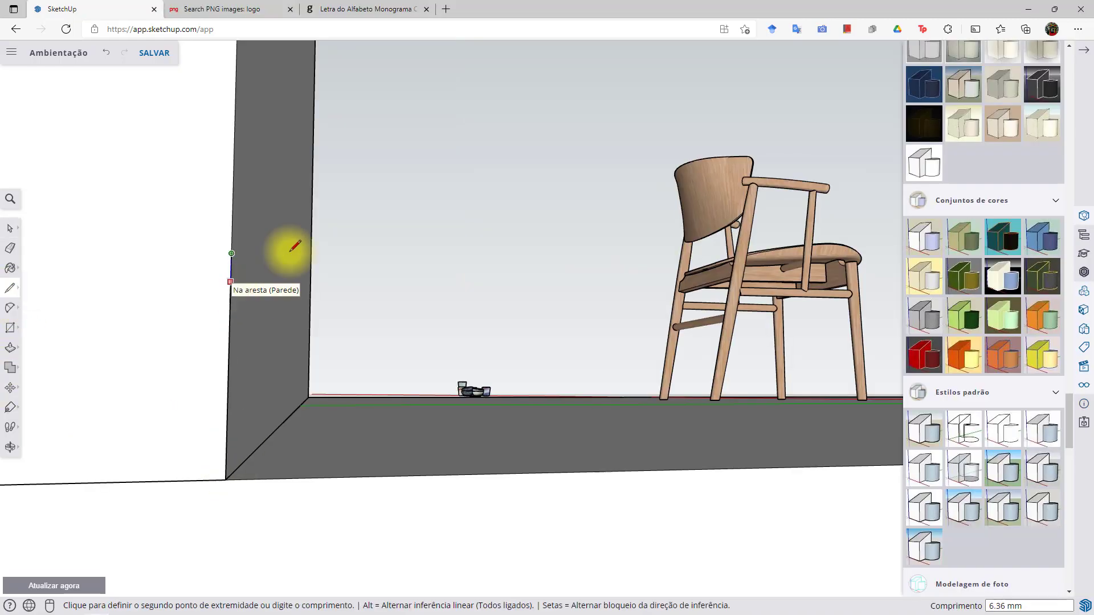
click(301, 256)
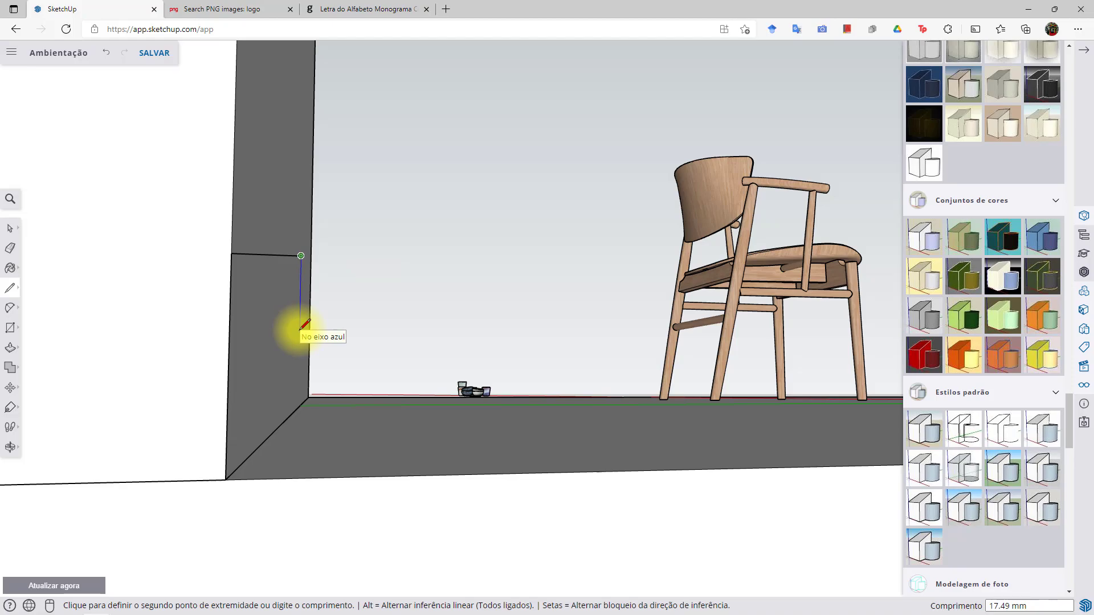
click(301, 299)
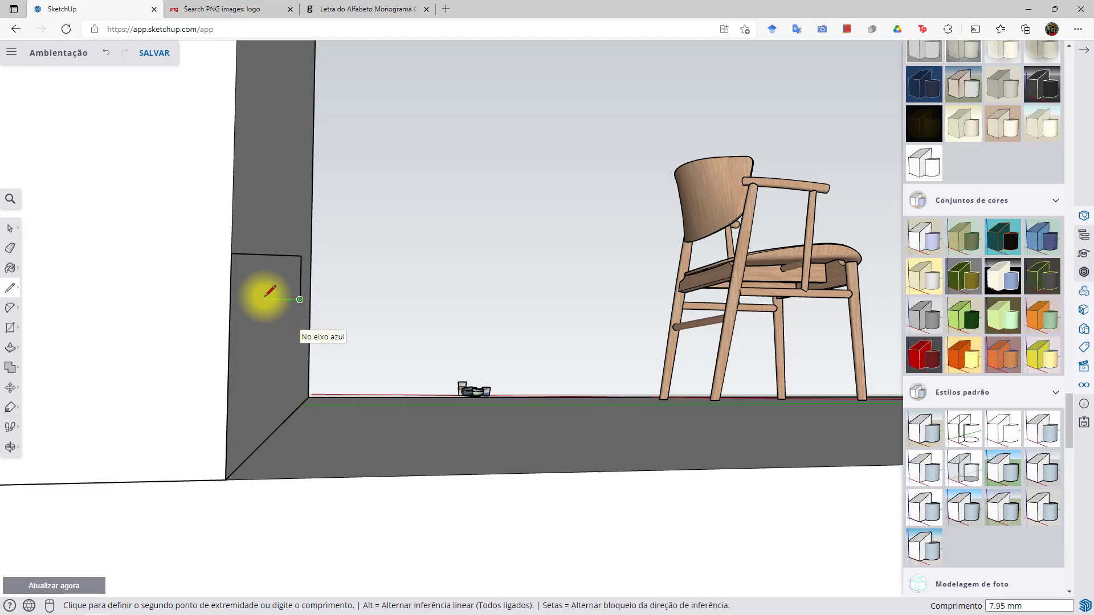
Add a 5 mm notch to the skirting profile and close it down to the floor and back to the wall corner
click(277, 299)
text(5)
key(Return)
key(ctrl+z)
click(277, 299)
text(5)
key(Return)
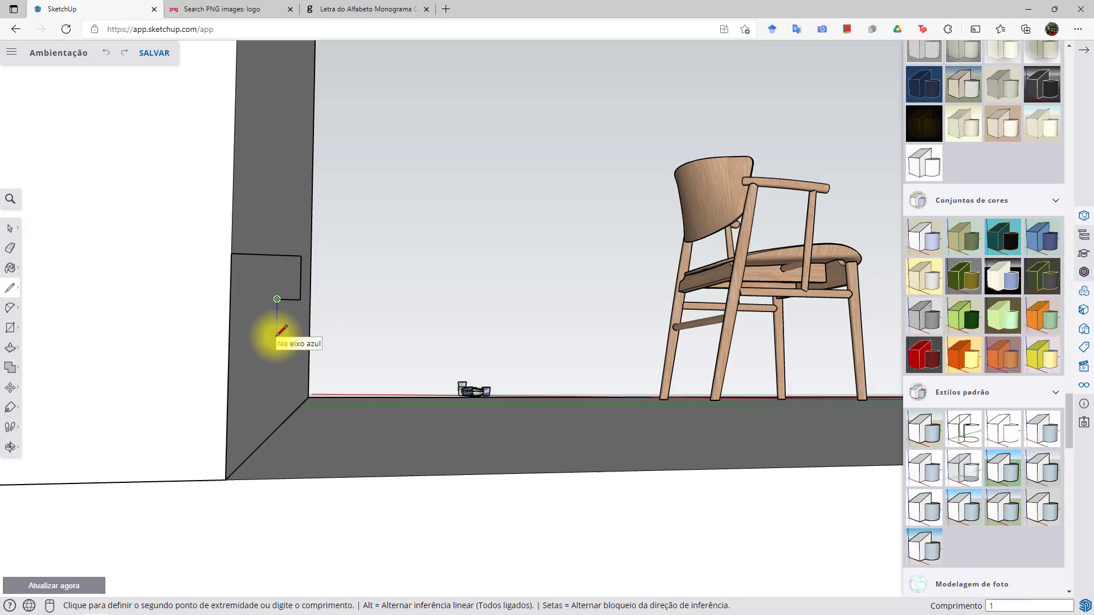
middle_drag(298, 330, 297, 391)
click(297, 298)
click(298, 477)
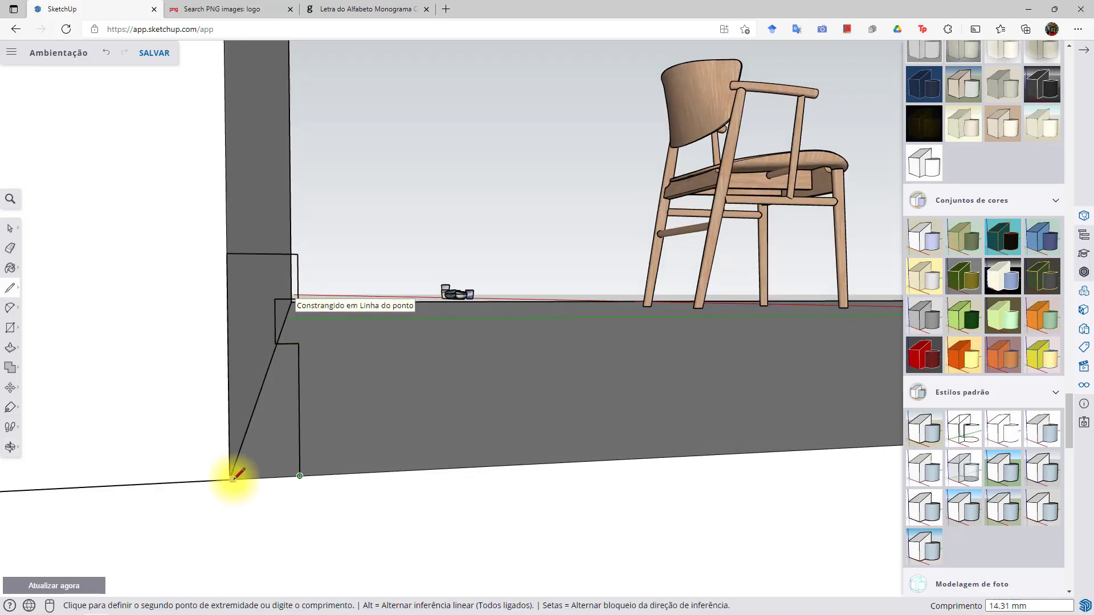
click(233, 478)
Extrude the skirting profile along the full length of the wall with Push/Pull
click(11, 348)
click(265, 422)
middle_drag(286, 245, 344, 258)
scroll(344, 259, down, 7)
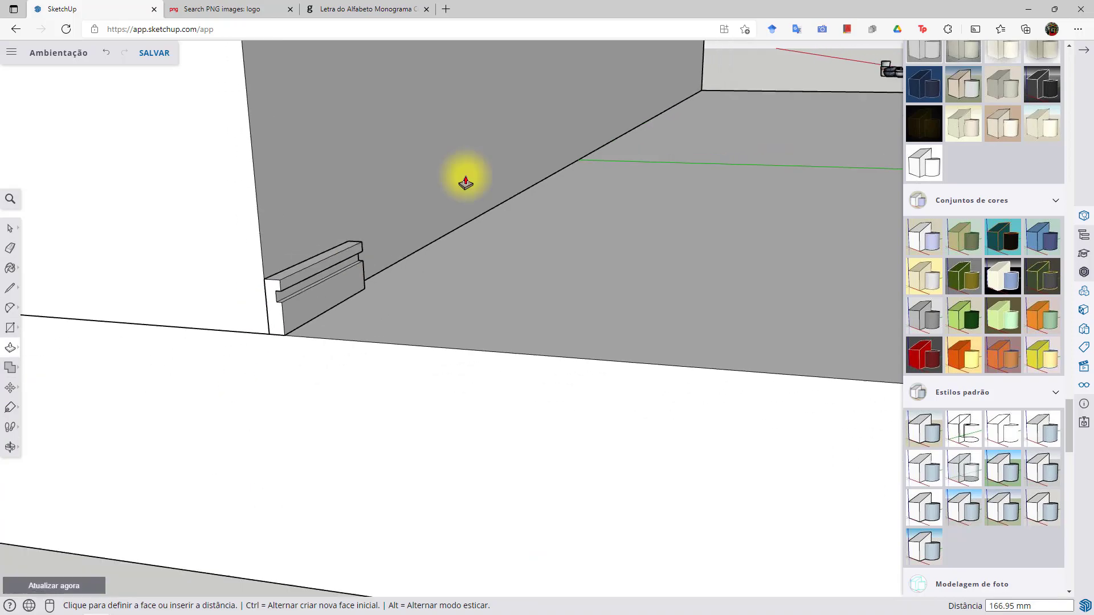
click(674, 83)
Turn the extruded skirting board into a component named "RODAPÉ" without any gluing alignment
click(10, 229)
double_click(377, 253)
right_click(378, 255)
click(447, 415)
text(RODAPÉ)
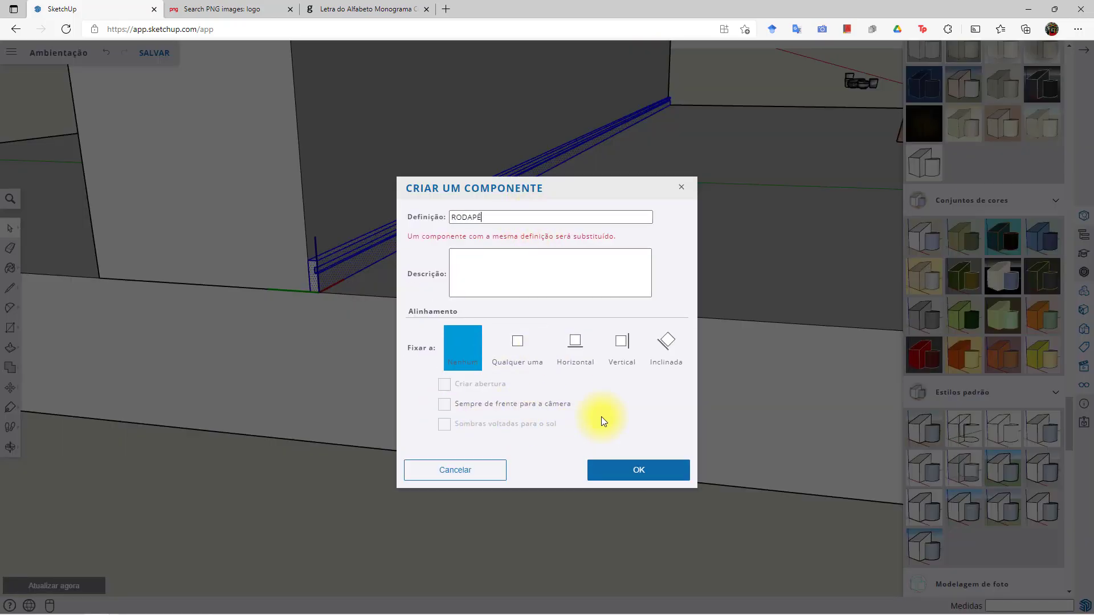
click(627, 467)
Search 3D Warehouse for "vaso" and place the "Vasos Tag" planter set on the floor beside the chair
mouse_move(625, 460)
middle_down()
mouse_move(356, 361)
mouse_move(291, 374)
mouse_move(489, 227)
middle_up()
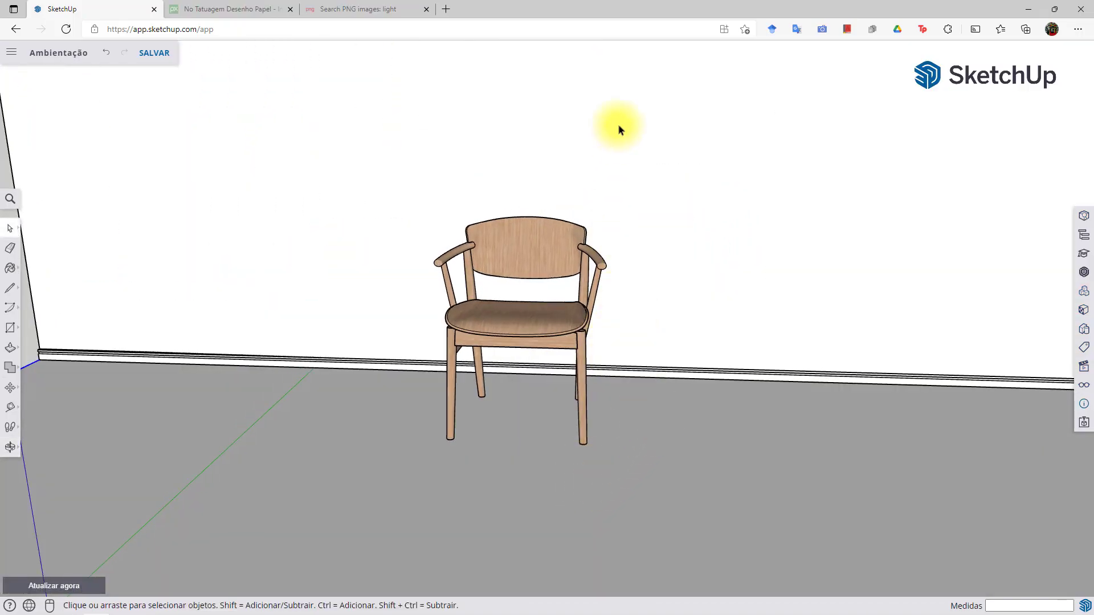
middle_drag(623, 445, 644, 435)
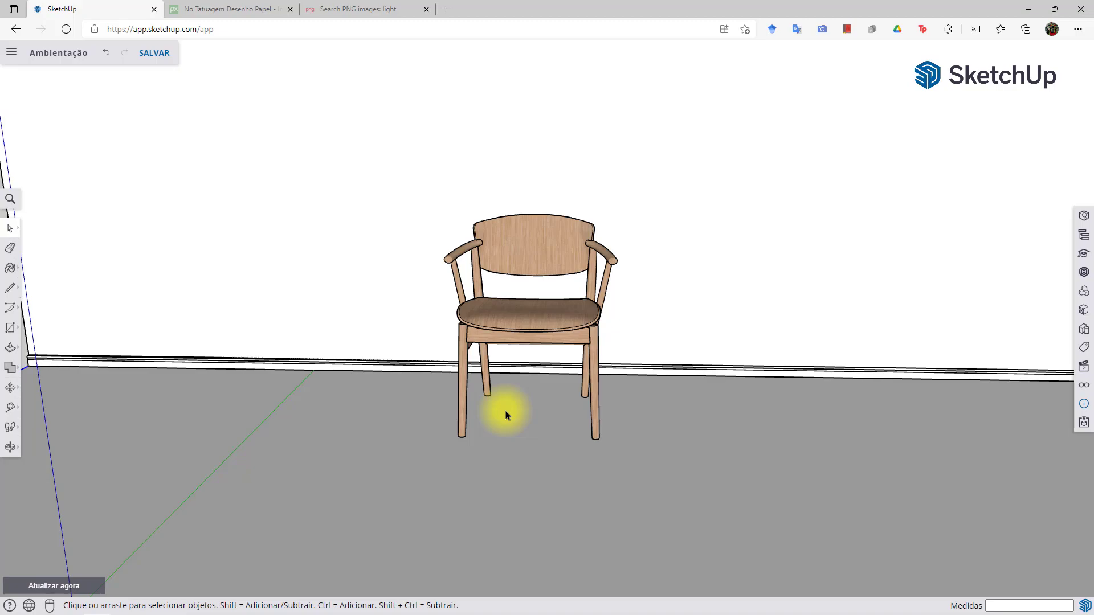
click(1083, 275)
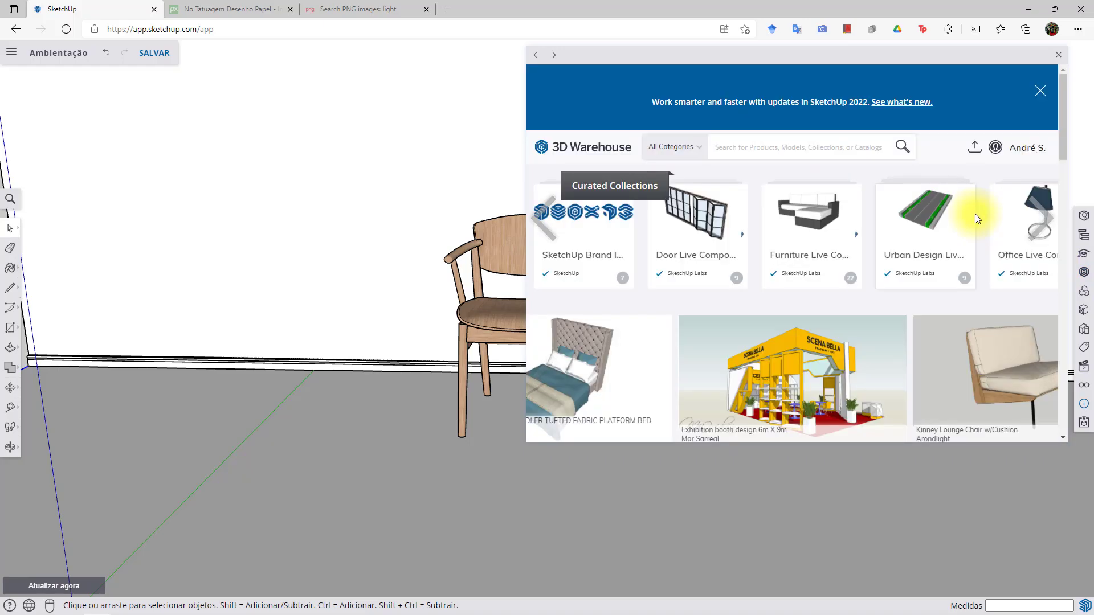
text(vaso)
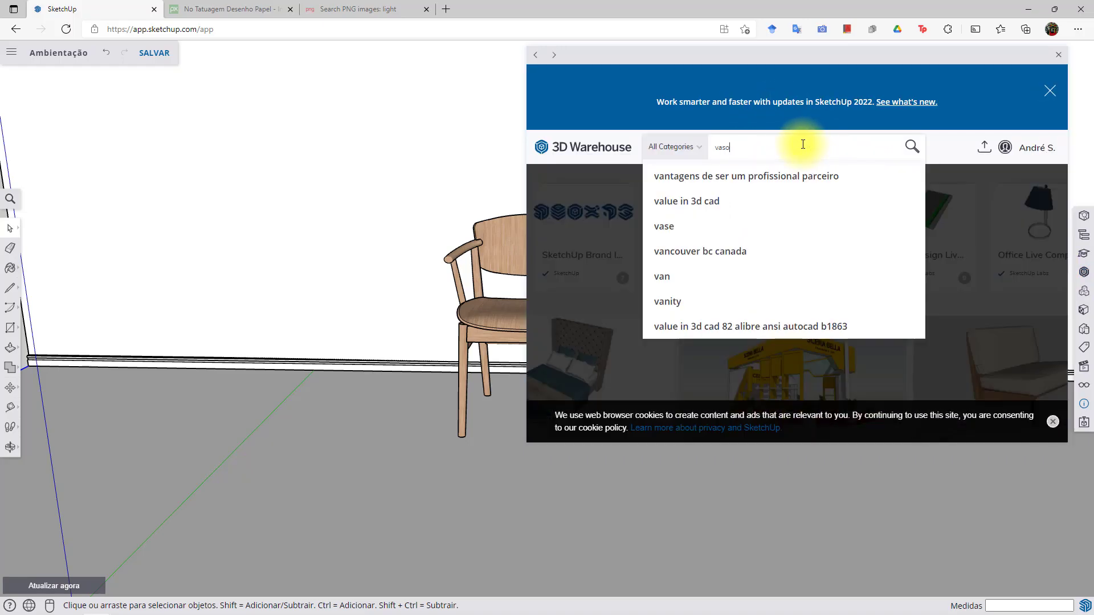
key(Return)
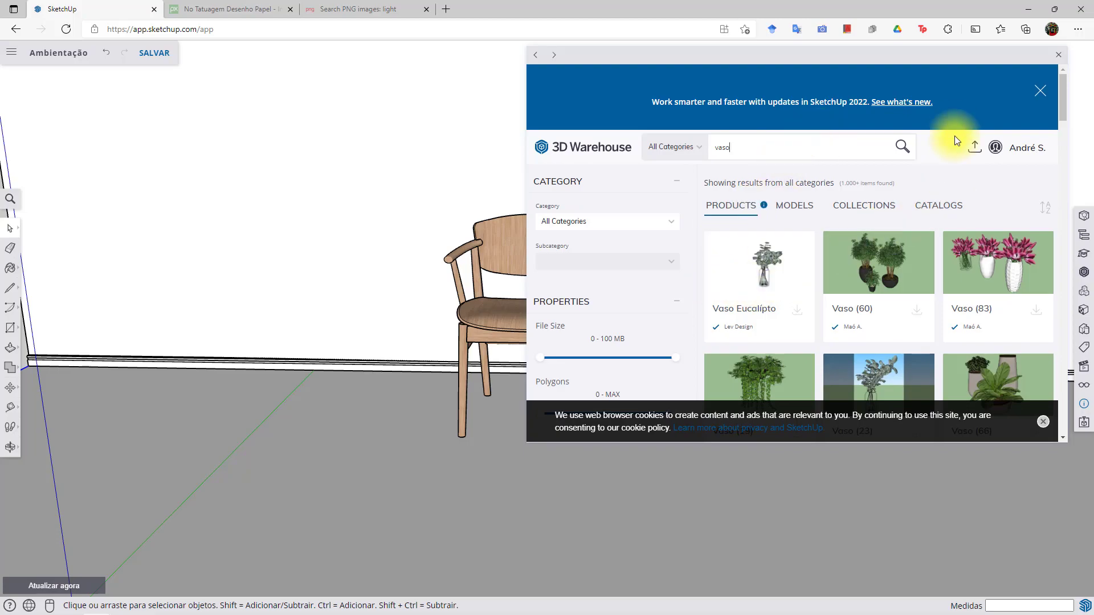
scroll(963, 178, down, 3)
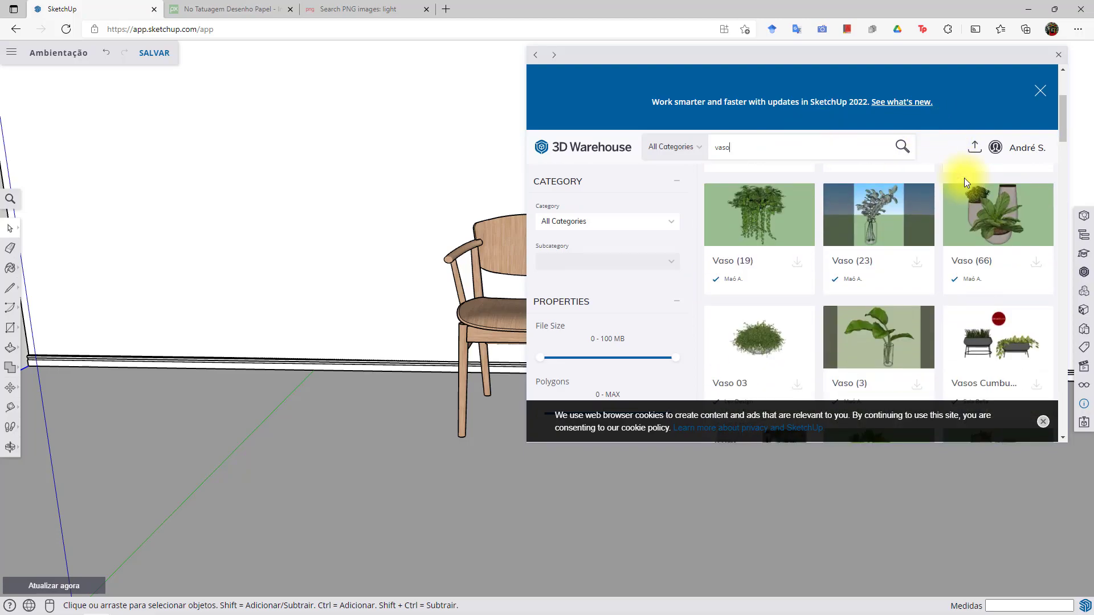
scroll(940, 251, down, 5)
click(797, 223)
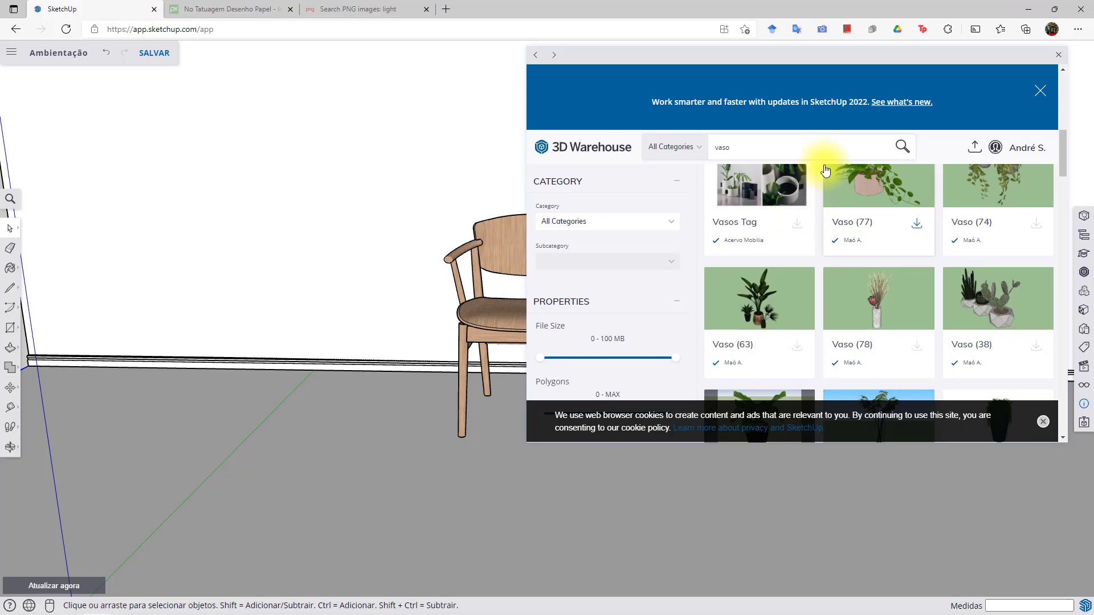
scroll(664, 398, down, 5)
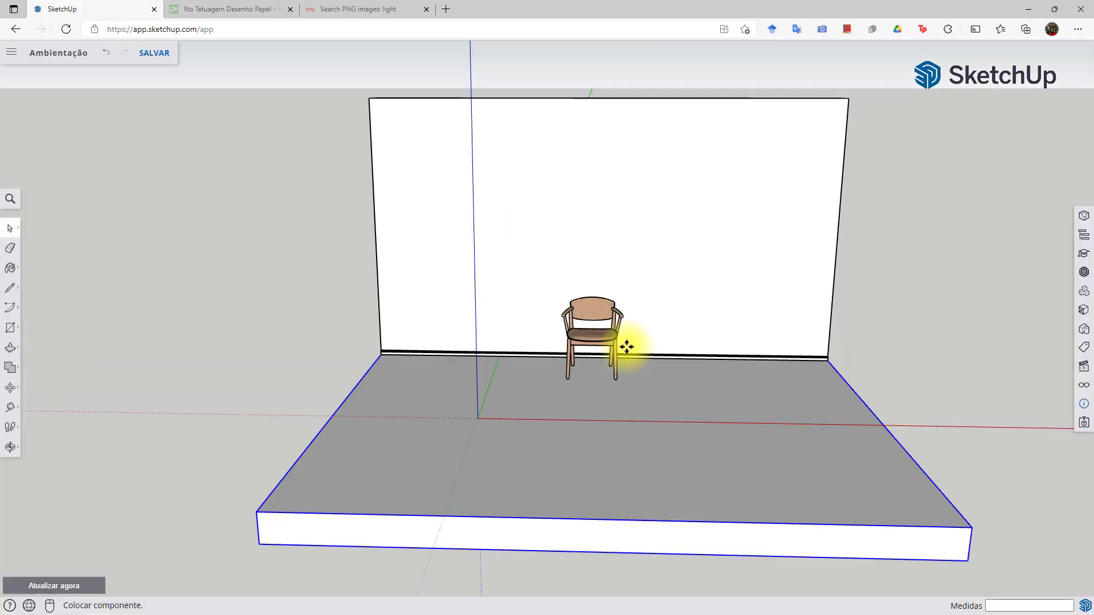
click(665, 387)
Save the Ambientação model
scroll(428, 292, up, 5)
middle_drag(427, 293, 522, 371)
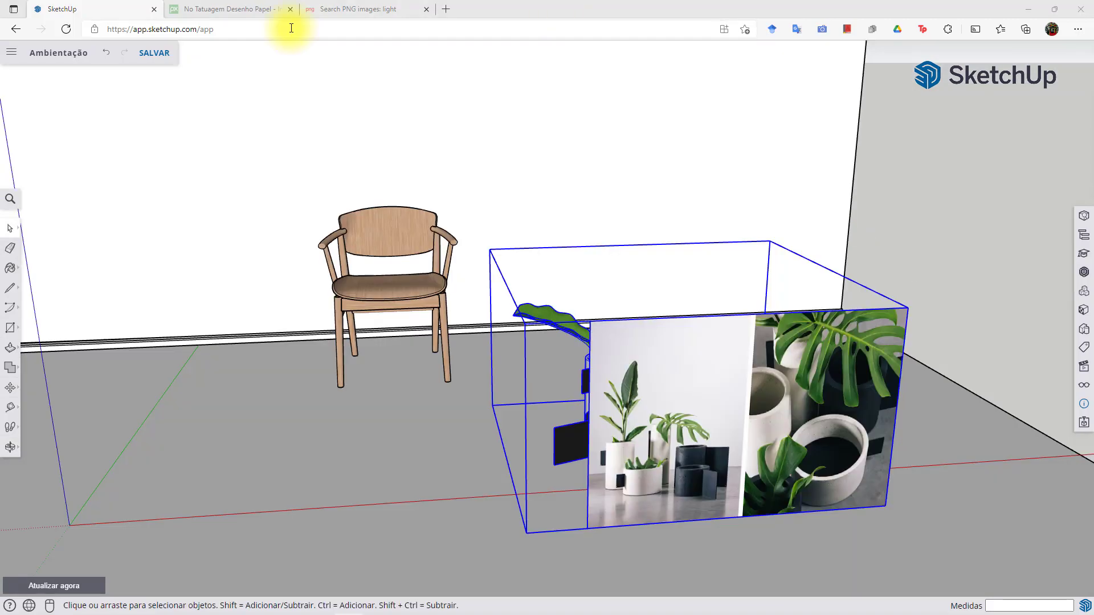
click(155, 53)
Search 3D Warehouse for "picture" and import the "Pictures - Abstract Prints" model into the scene
click(1084, 272)
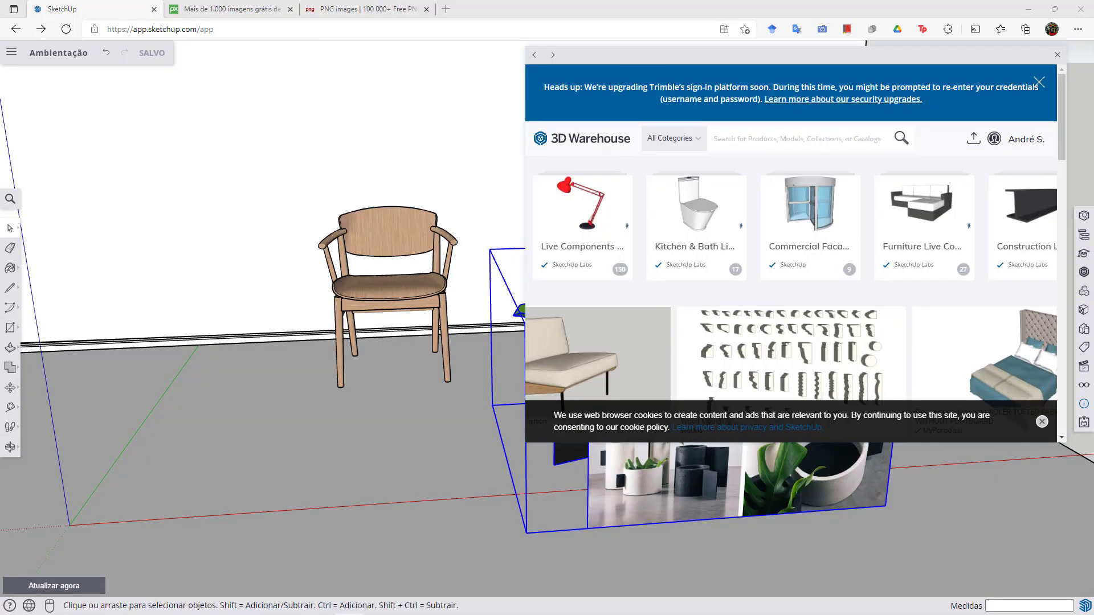
click(825, 137)
text(picture)
key(Return)
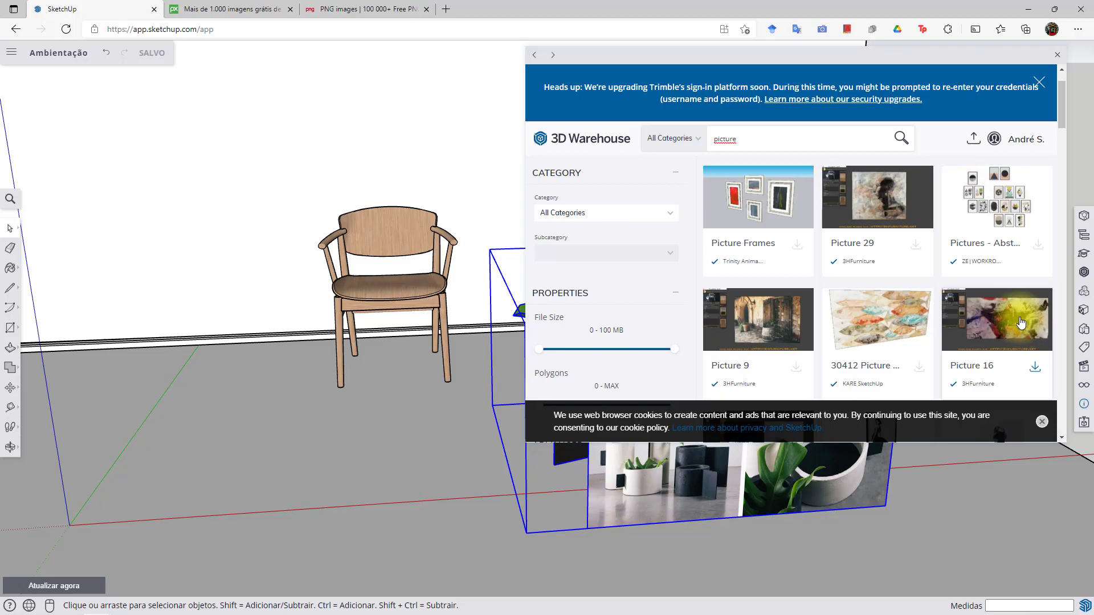
click(1002, 203)
click(890, 322)
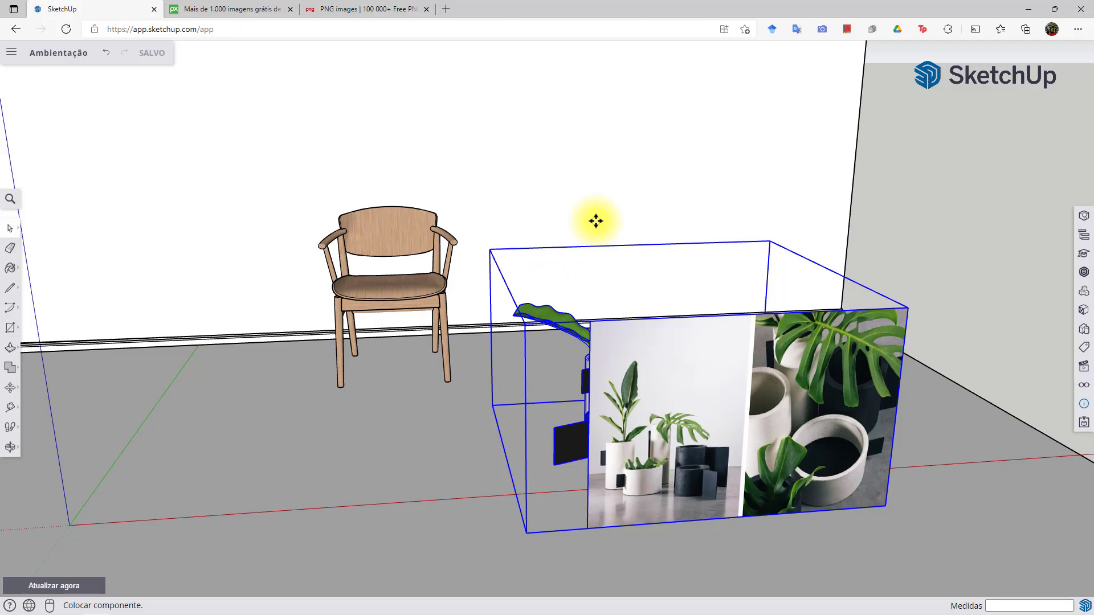
Place the framed picture set beyond the floor slab and move it in front of the wall
key(shift+z)
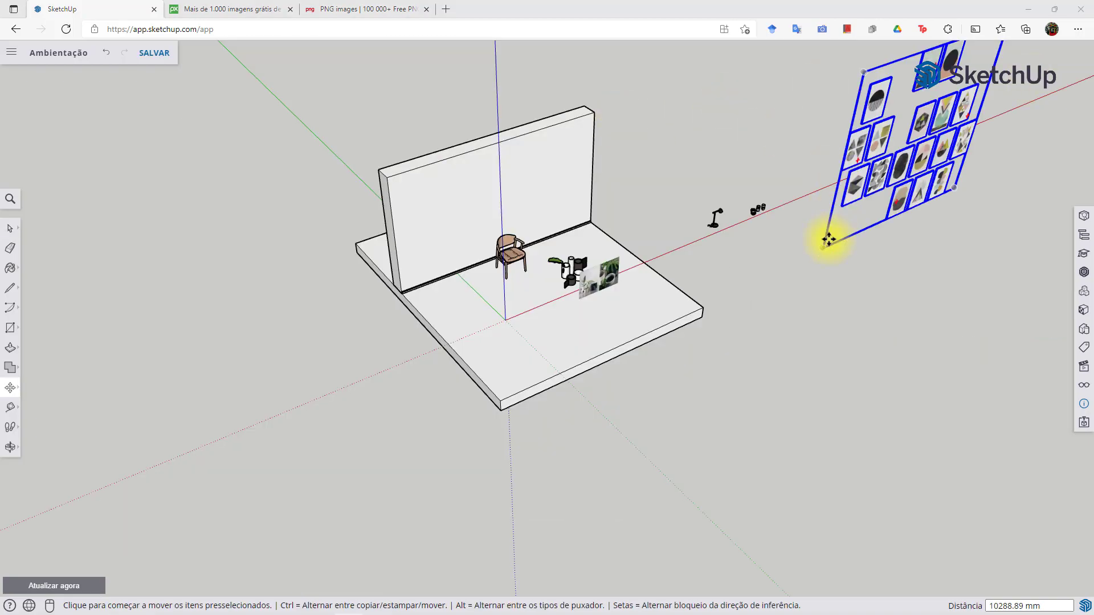
click(828, 239)
click(456, 296)
scroll(611, 179, up, 5)
key(o)
middle_drag(611, 179, 473, 246)
click(10, 228)
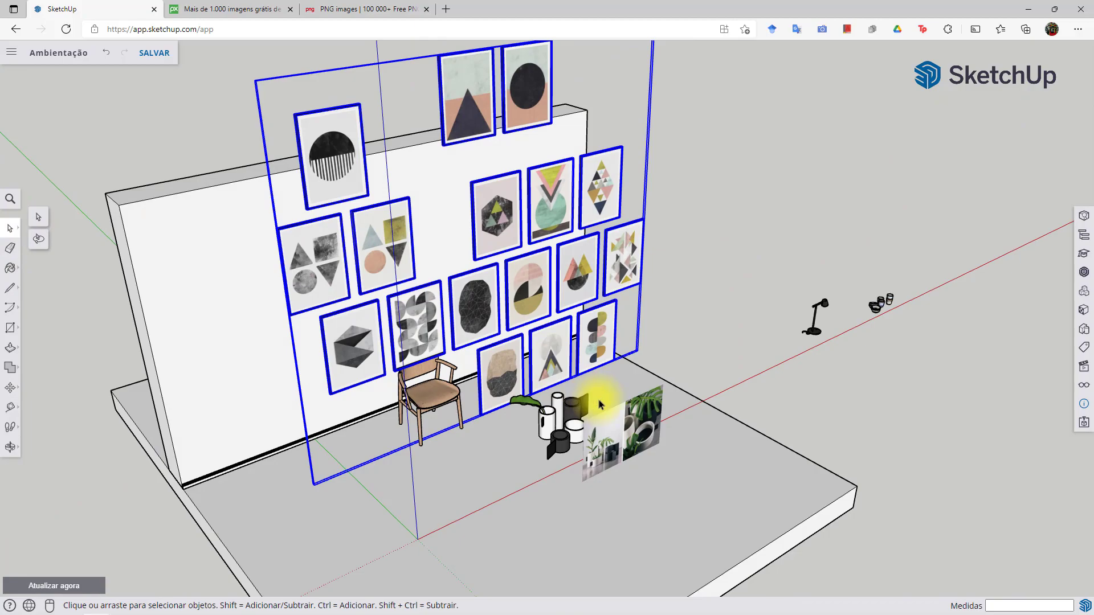
middle_drag(586, 446, 333, 346)
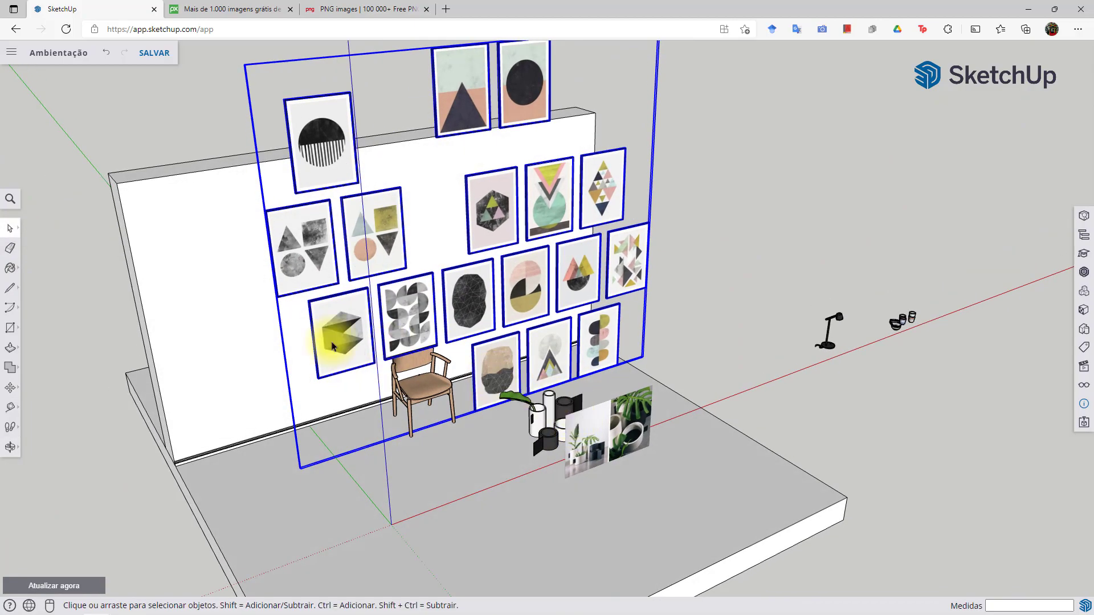
scroll(581, 439, up, 8)
middle_drag(655, 424, 662, 421)
click(532, 424)
scroll(525, 410, down, 6)
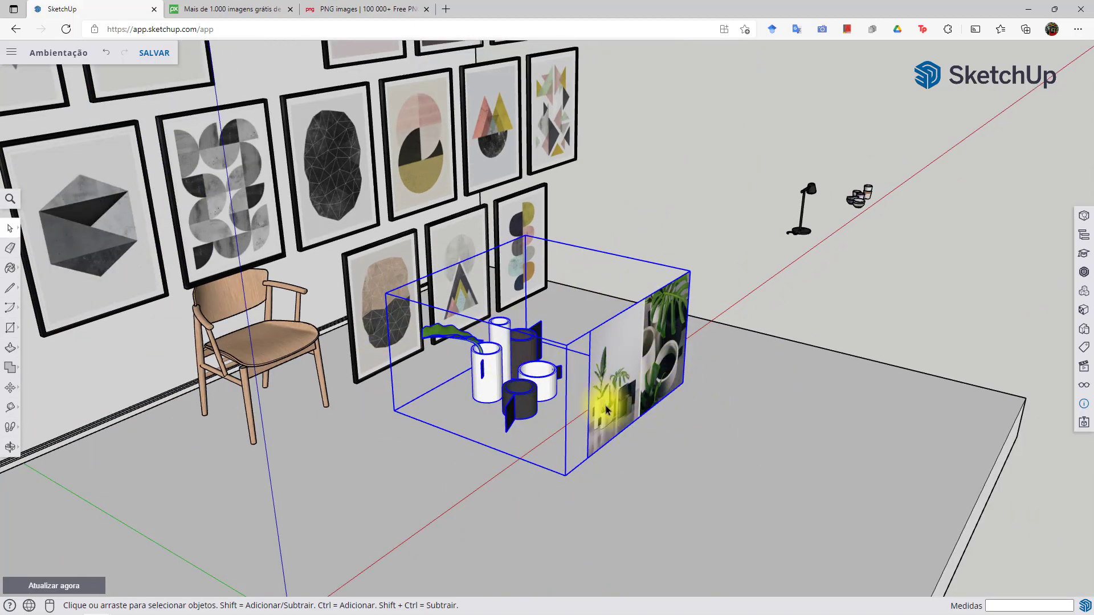
double_click(618, 357)
click(621, 352)
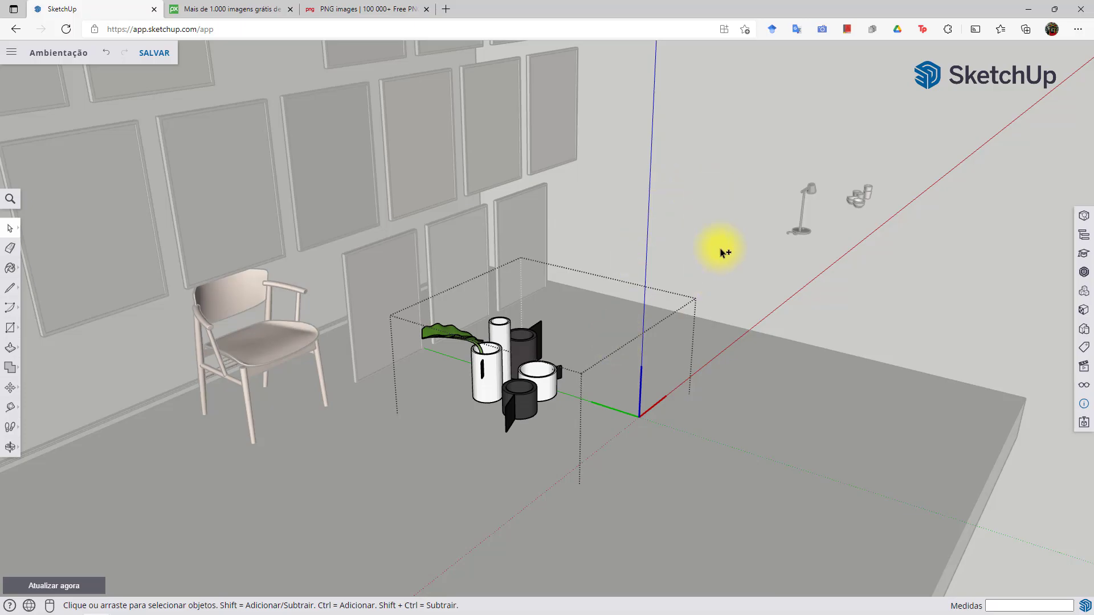
click(720, 251)
Explode the planter set component into its separate pieces
click(601, 362)
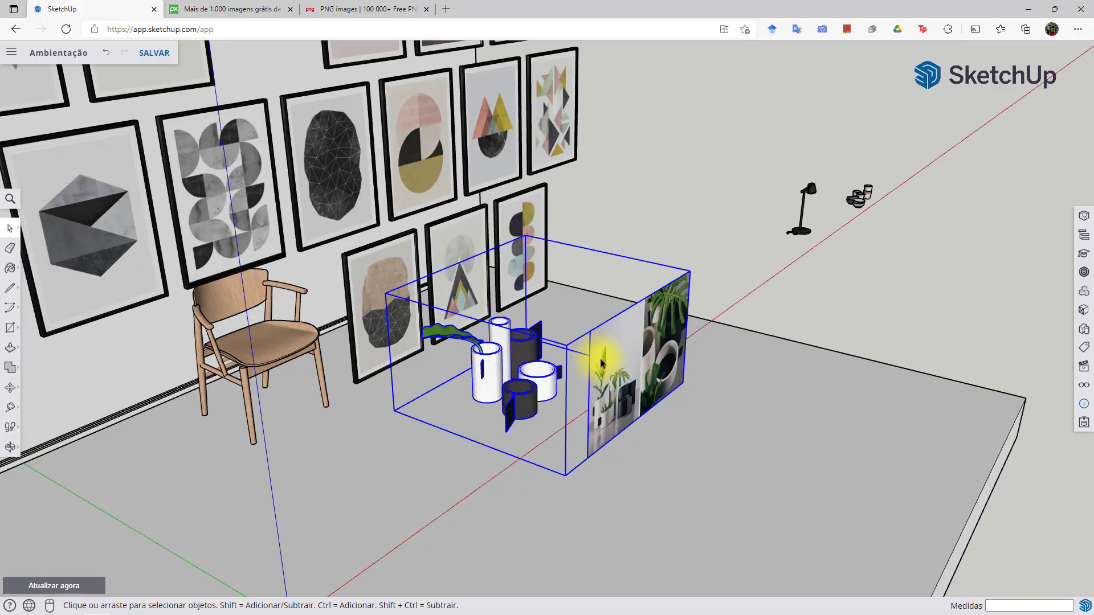
right_click(601, 362)
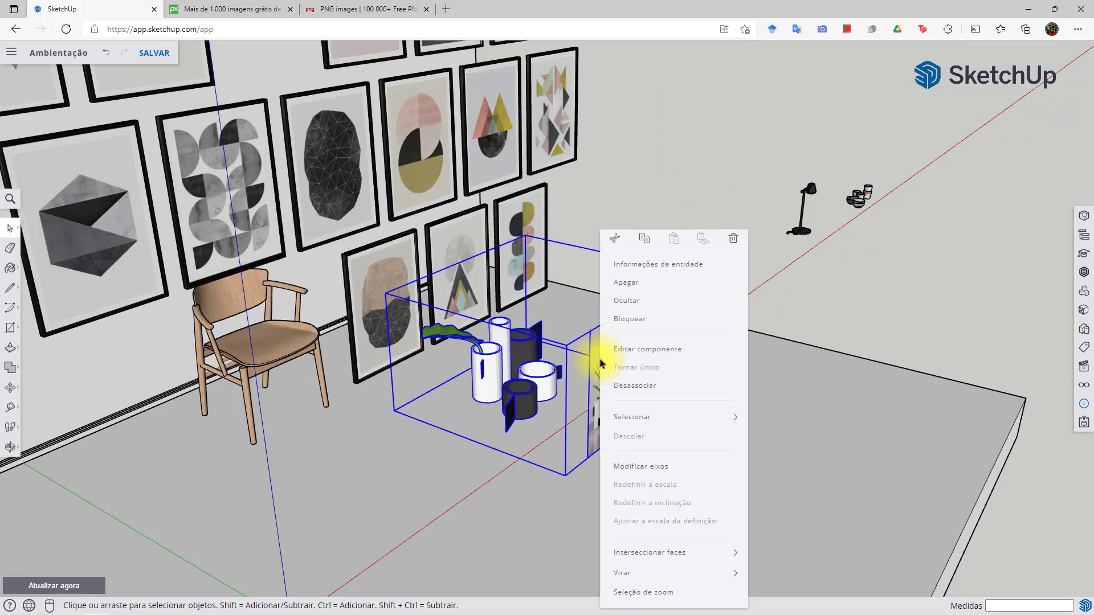
click(650, 392)
click(706, 222)
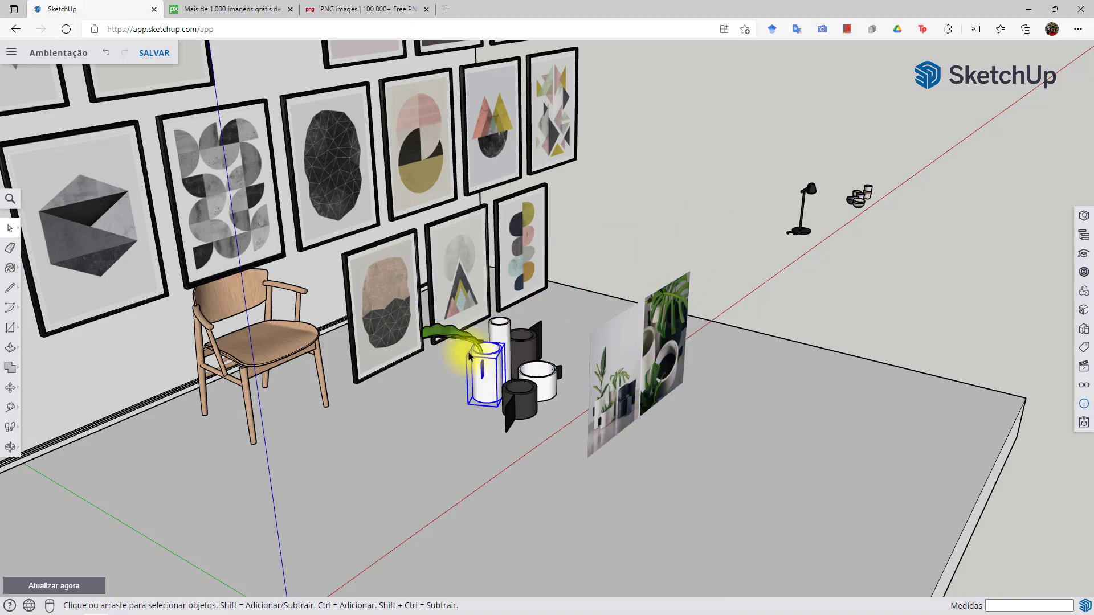
Delete the reference photo panel standing beside the exploded planters
click(448, 329)
click(501, 331)
click(539, 395)
click(652, 347)
key(Delete)
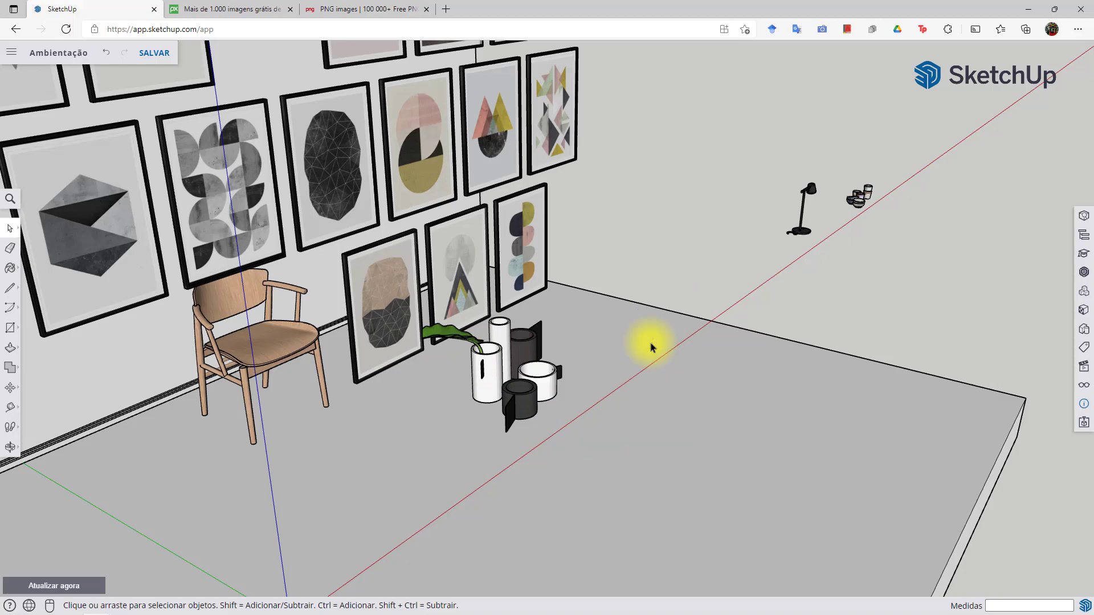
Delete the low white planter and the larger dark planter with its side panel from the group
middle_drag(489, 317, 304, 343)
middle_drag(421, 376, 303, 323)
scroll(337, 279, down, 4)
scroll(322, 260, up, 3)
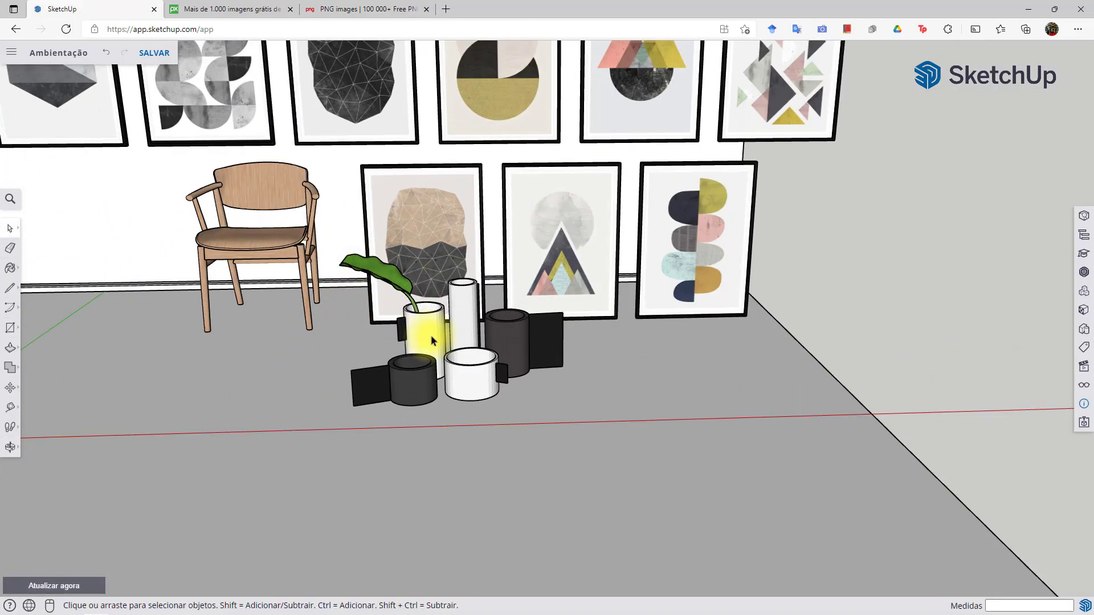
scroll(438, 339, up, 3)
scroll(485, 318, down, 3)
middle_drag(420, 355, 429, 417)
shift+click(502, 363)
shift+click(429, 390)
click(522, 261)
click(491, 379)
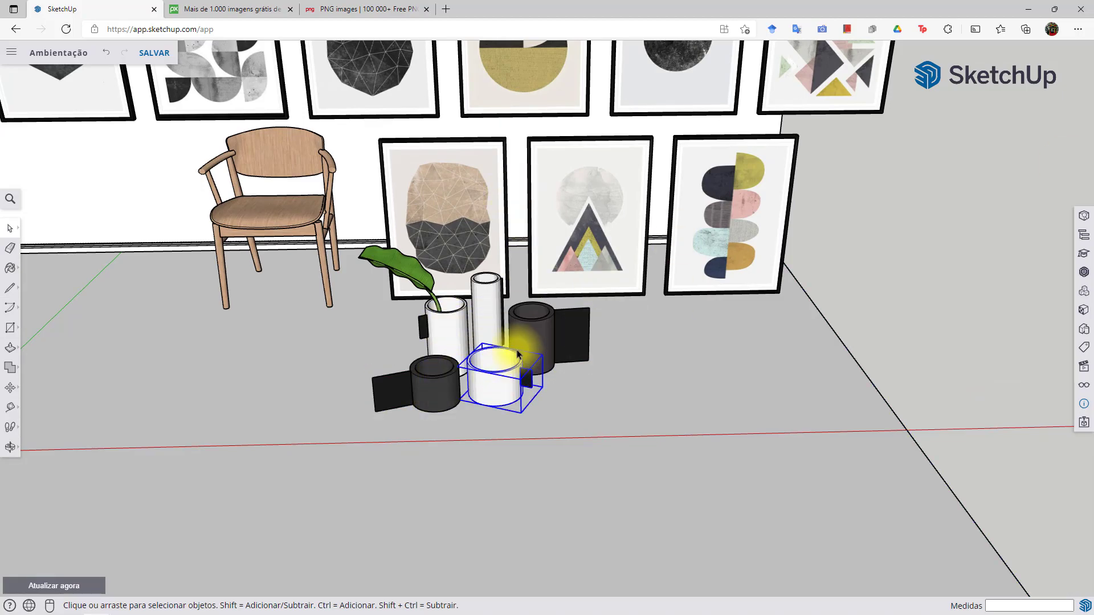
click(555, 328)
key(Delete)
Move the remaining dark planter sideways so it stands in front of the two white vases
click(443, 400)
key(m)
click(448, 425)
click(491, 417)
middle_drag(493, 417, 501, 391)
Select the dark planter, both white vases and the leaf, and move them together to the floor left of the chair
click(10, 228)
shift+click(469, 327)
shift+click(501, 308)
shift+click(418, 264)
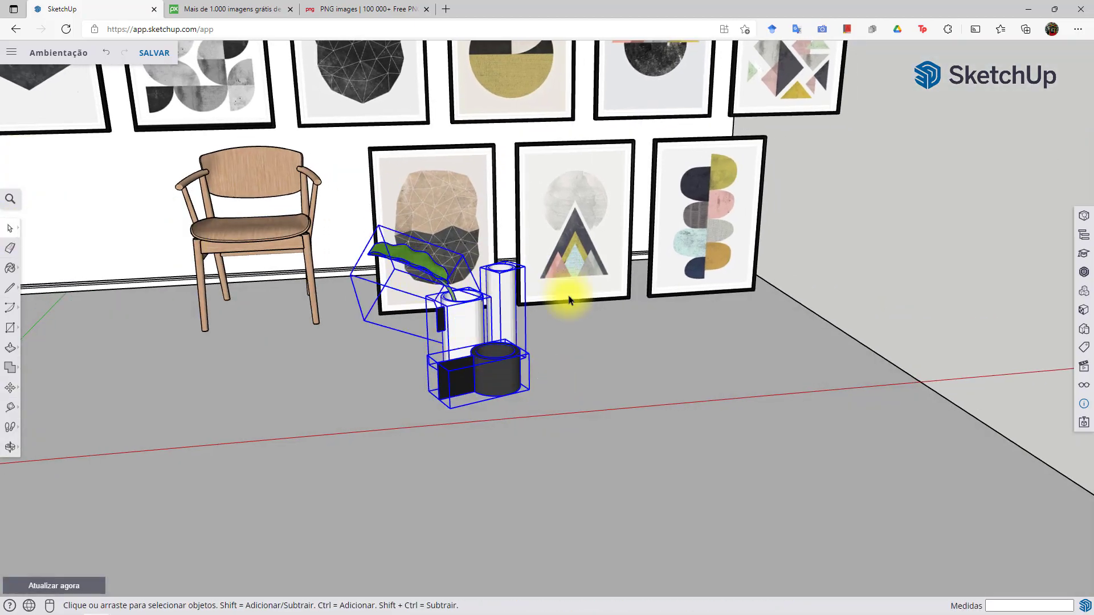
middle_drag(565, 288, 573, 406)
key(m)
click(563, 393)
shift+middle_drag(204, 410, 439, 476)
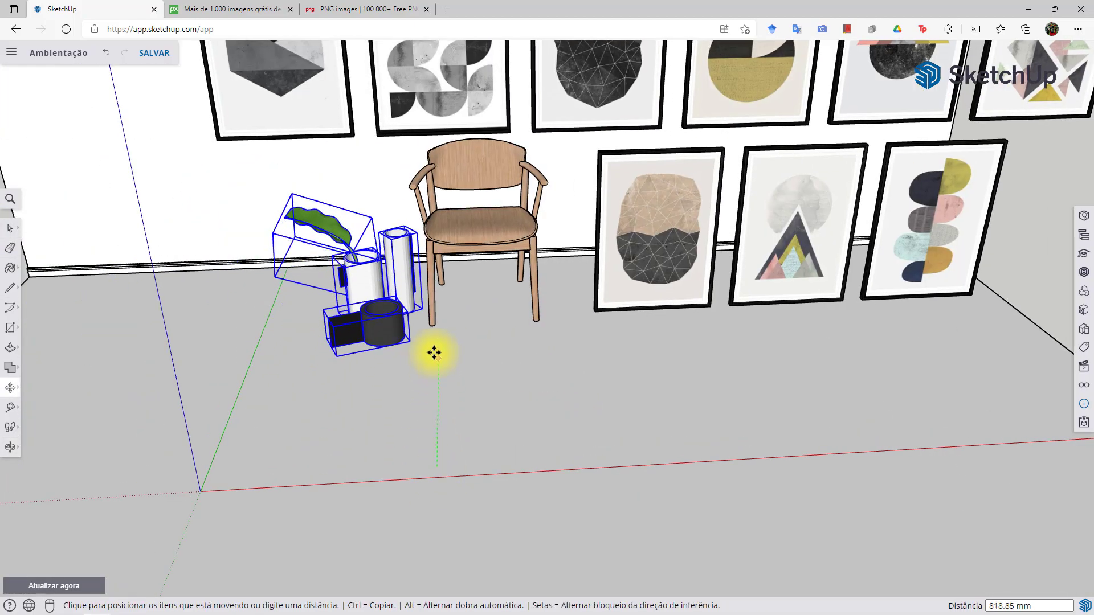
click(435, 317)
Nudge the vase arrangement slightly back toward the wall beside the chair
mouse_move(434, 317)
middle_down()
mouse_move(401, 303)
mouse_move(502, 361)
mouse_move(443, 349)
middle_up()
key(m)
click(419, 313)
click(410, 300)
Open the framed picture set for editing and delete the two upper frames with the triangle and full circle prints
scroll(390, 333, down, 3)
key(space)
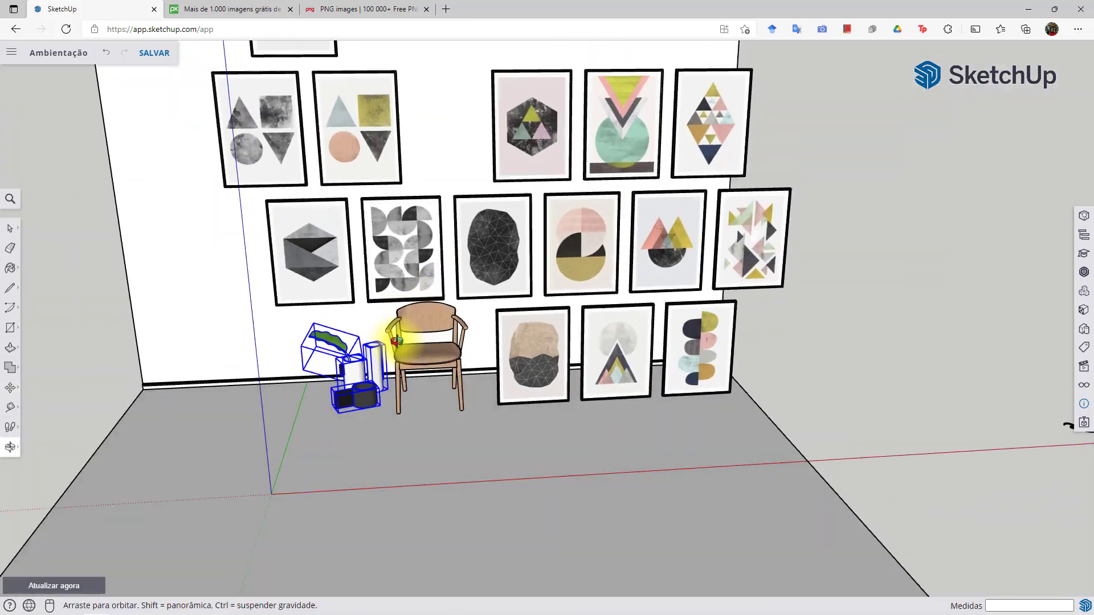
click(537, 285)
scroll(334, 204, down, 3)
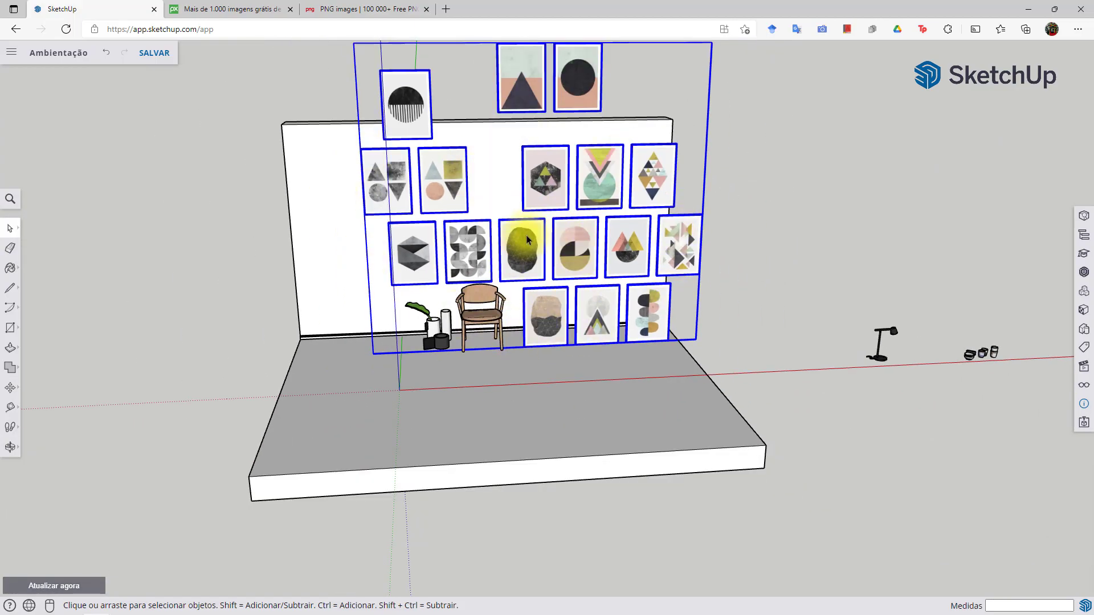
middle_drag(523, 246, 517, 256)
double_click(517, 255)
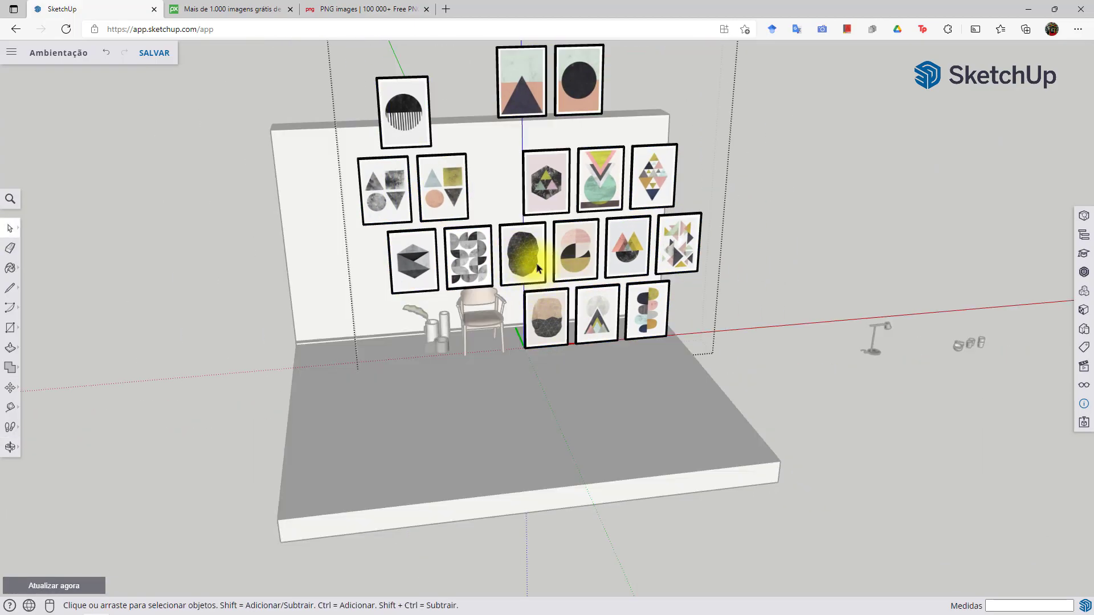
scroll(505, 217, up, 4)
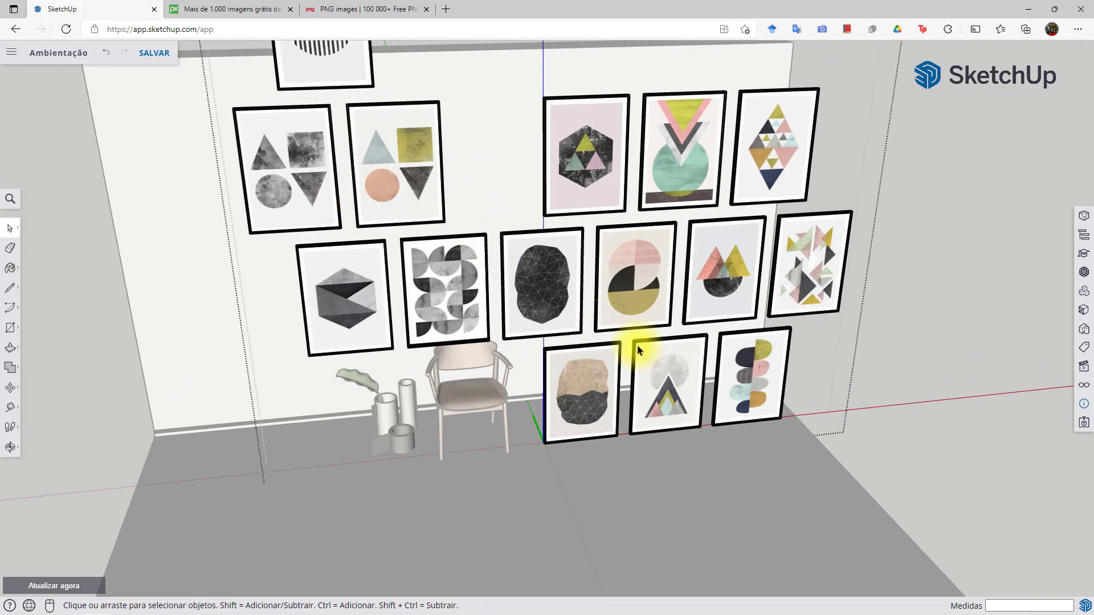
scroll(595, 320, down, 5)
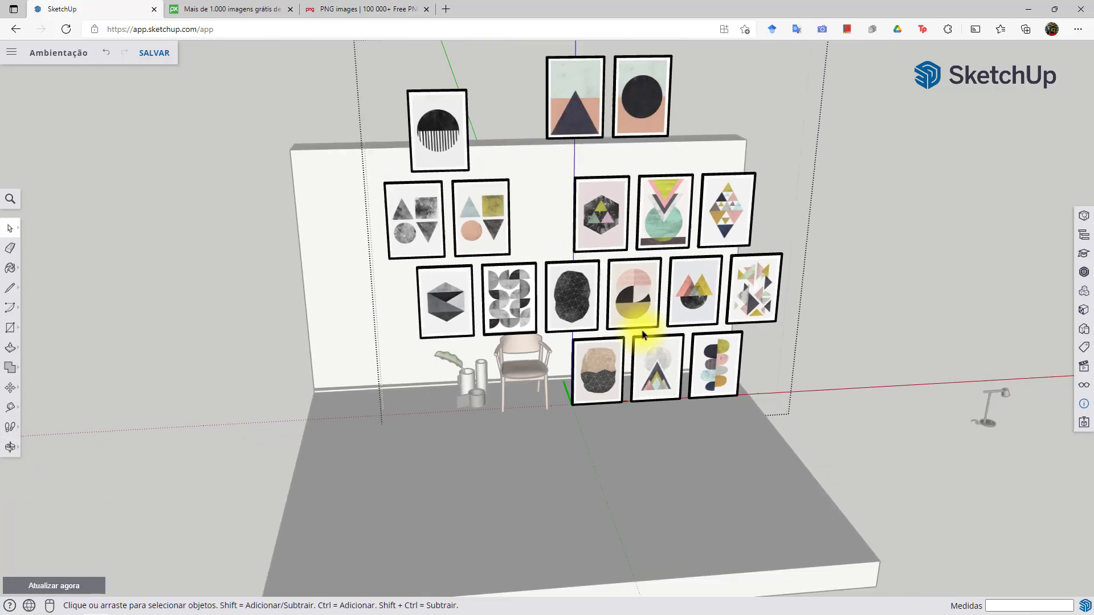
scroll(543, 296, down, 5)
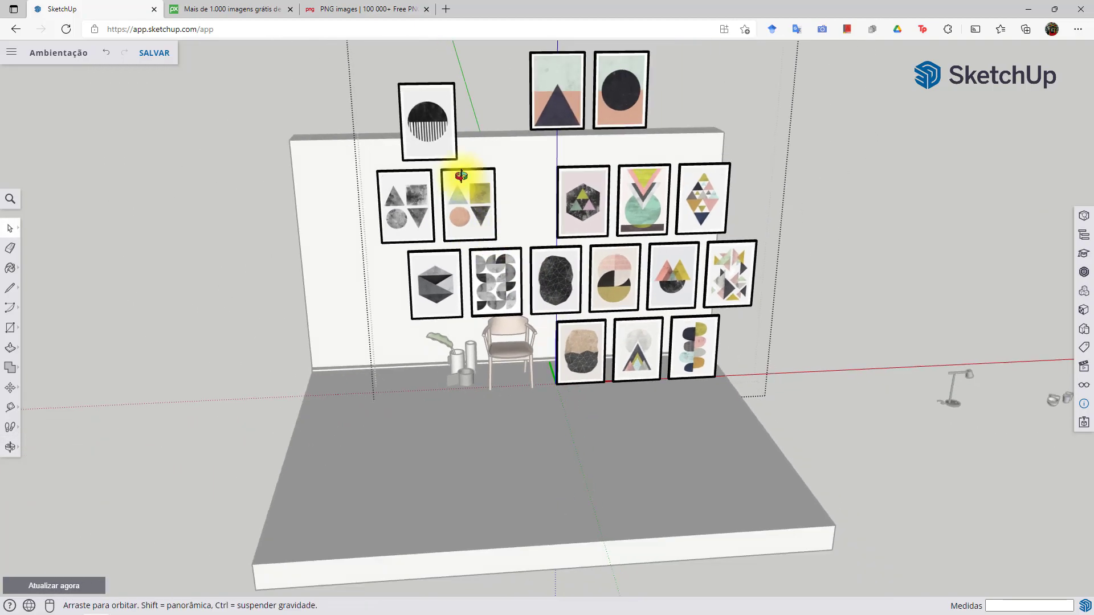
key(Delete)
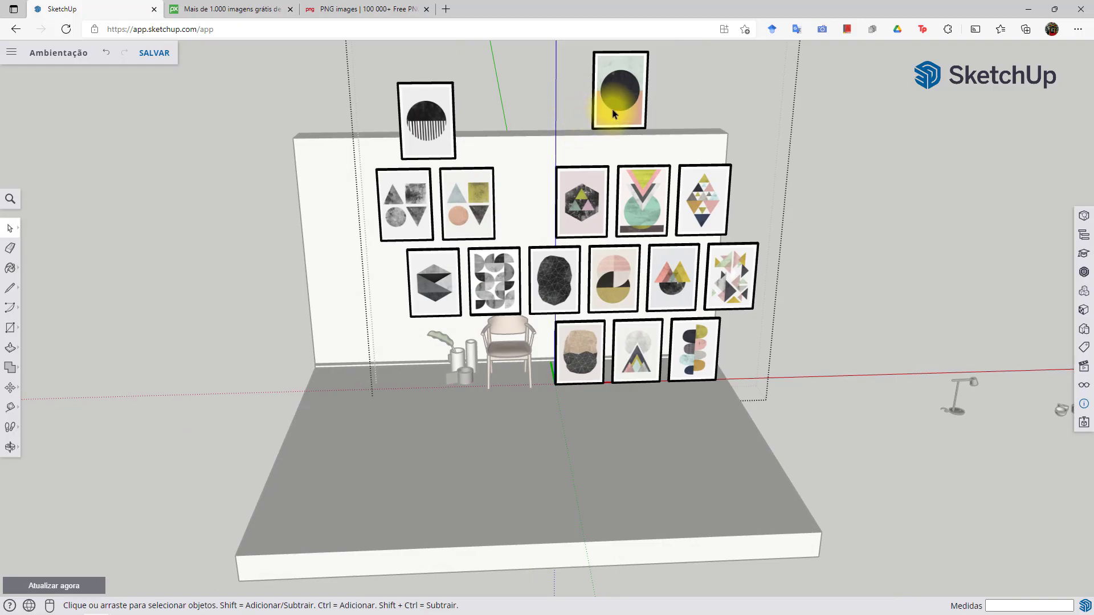
click(615, 110)
key(Delete)
Delete all other frames in the set except the striped black half-circle print
click(590, 197)
key(Delete)
key(Delete)
click(709, 202)
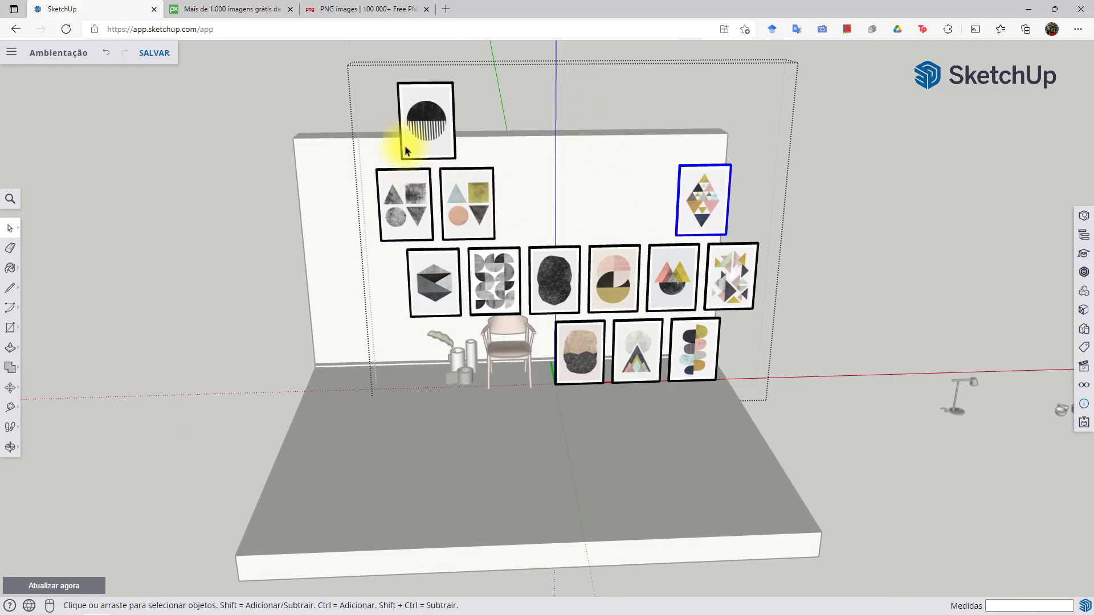
drag(407, 268, 391, 273)
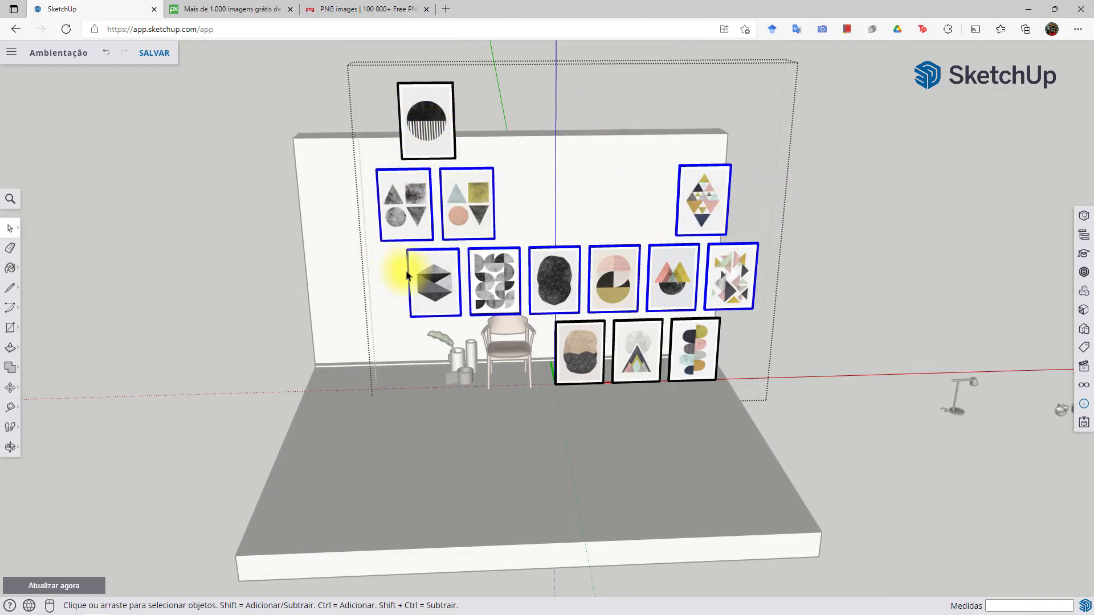
key(Delete)
drag(596, 319, 593, 315)
key(Delete)
Move the striped half-circle picture by its back corner onto the face of the wall
click(424, 138)
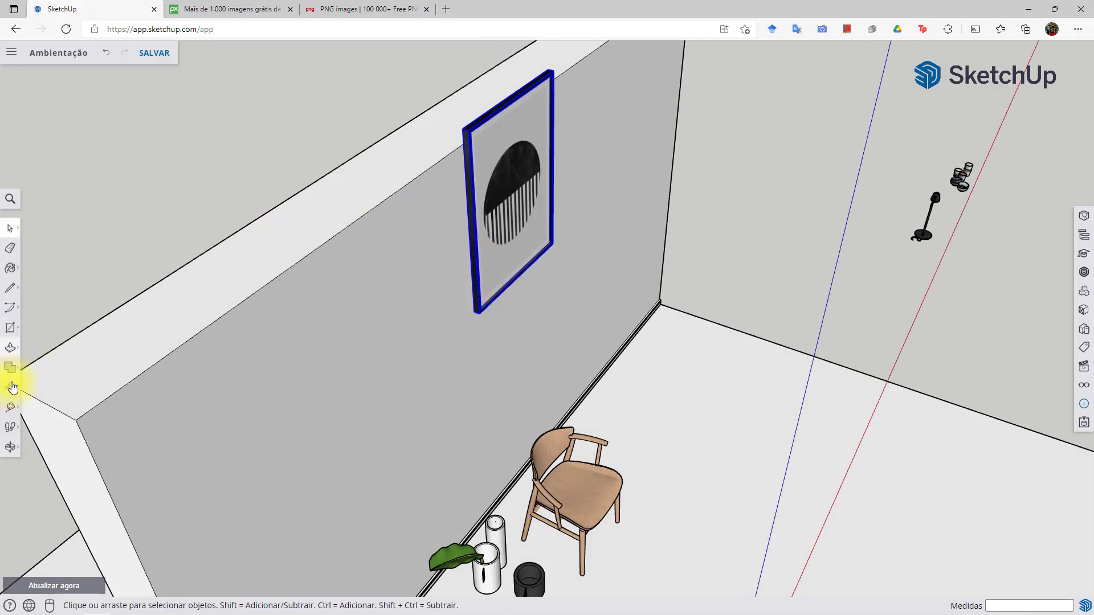
click(13, 388)
scroll(440, 125, up, 10)
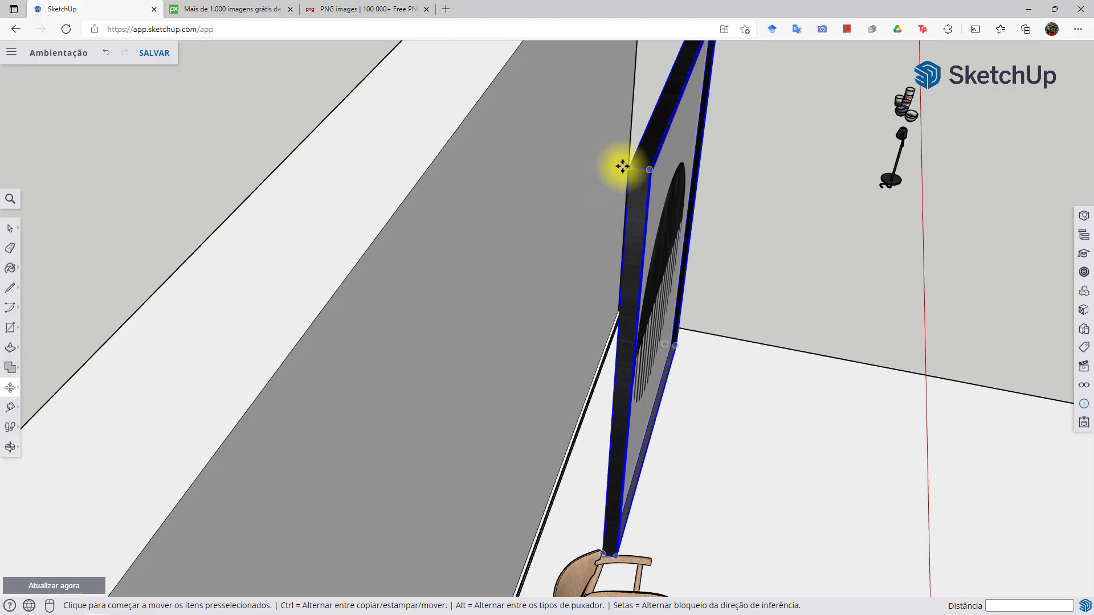
click(627, 165)
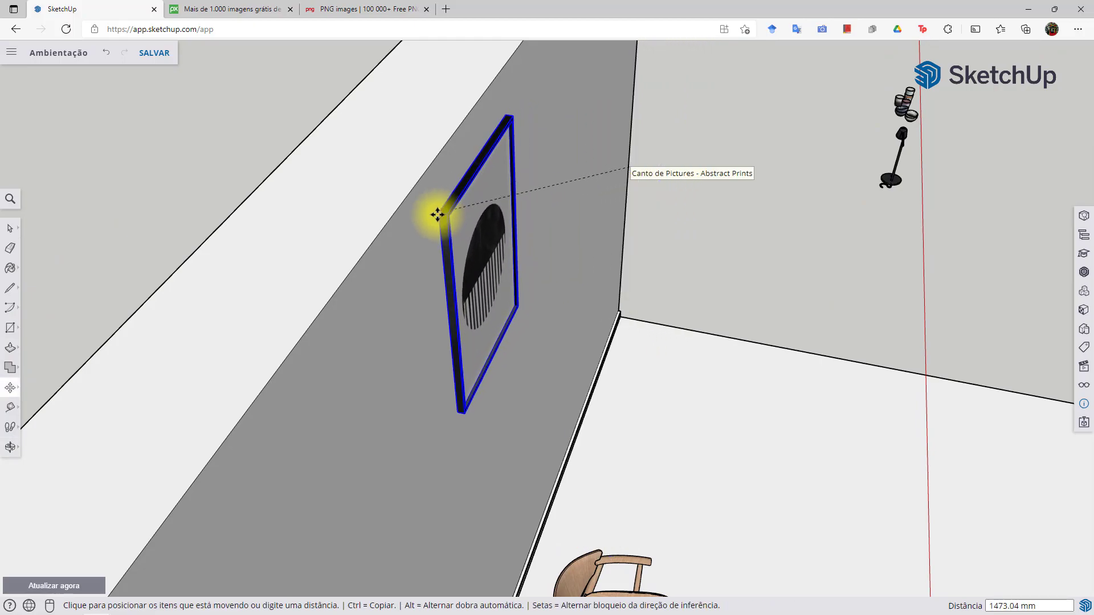
click(420, 239)
Lower the picture on the wall by about 965 mm and shift it slightly right above the chair
middle_drag(505, 435, 140, 286)
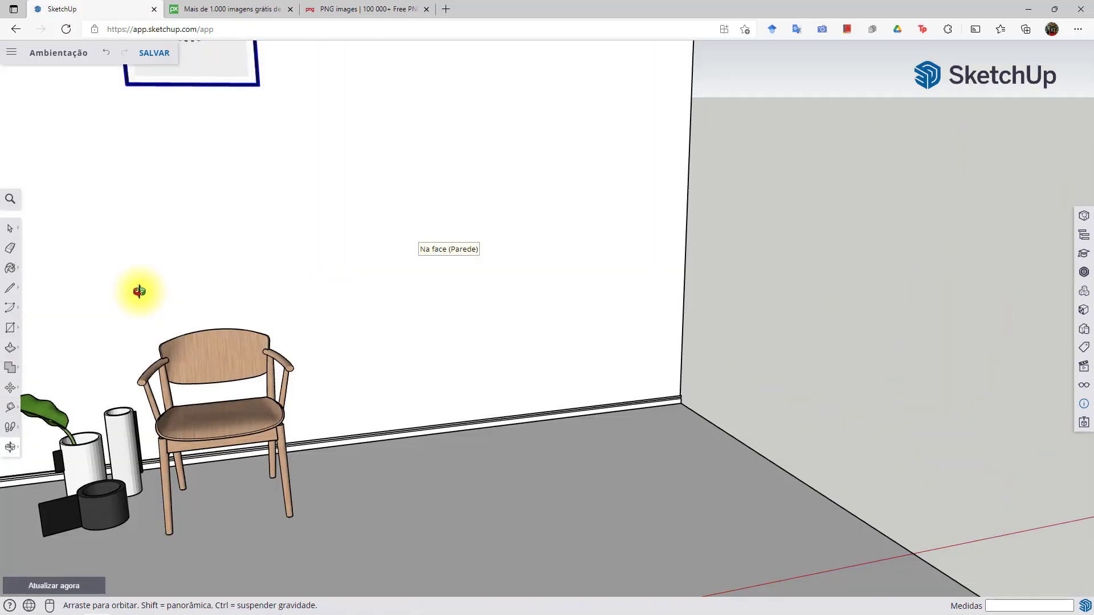
middle_drag(247, 249, 449, 339)
scroll(646, 282, down, 3)
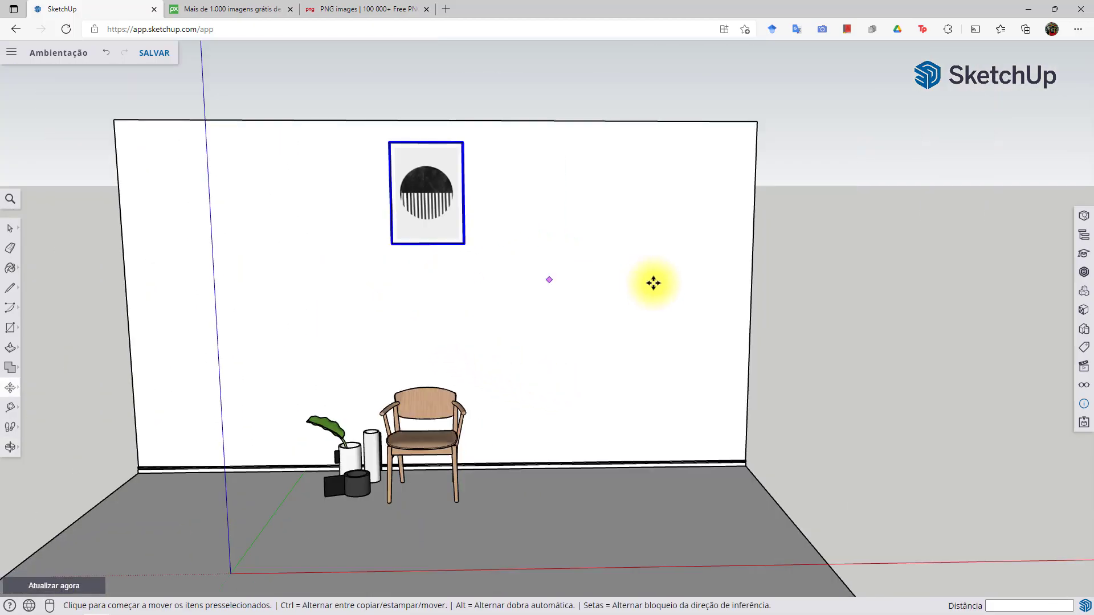
scroll(603, 277, up, 2)
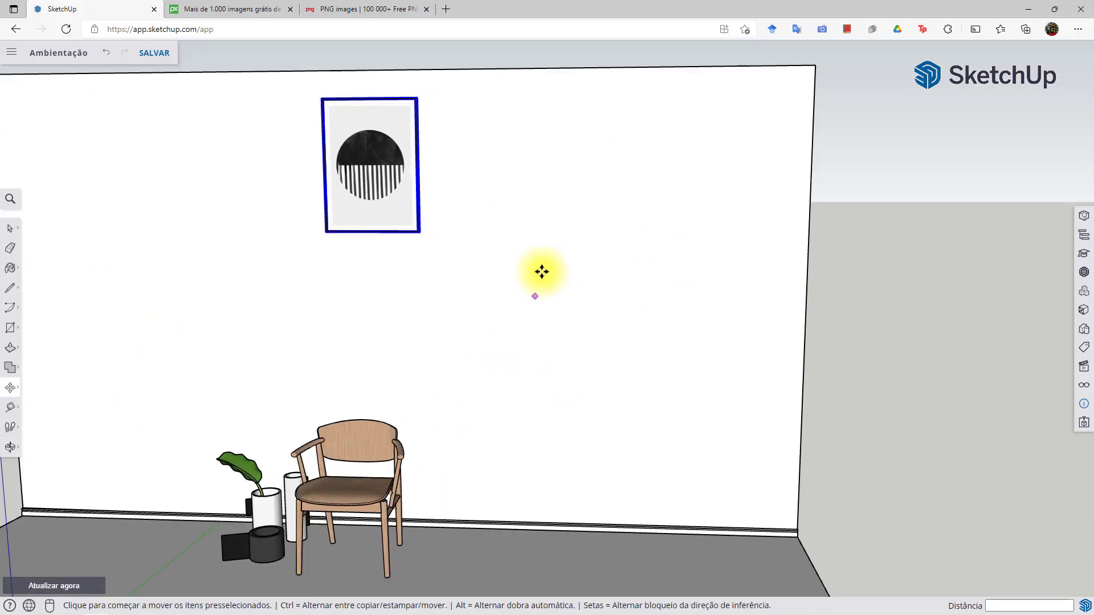
click(596, 187)
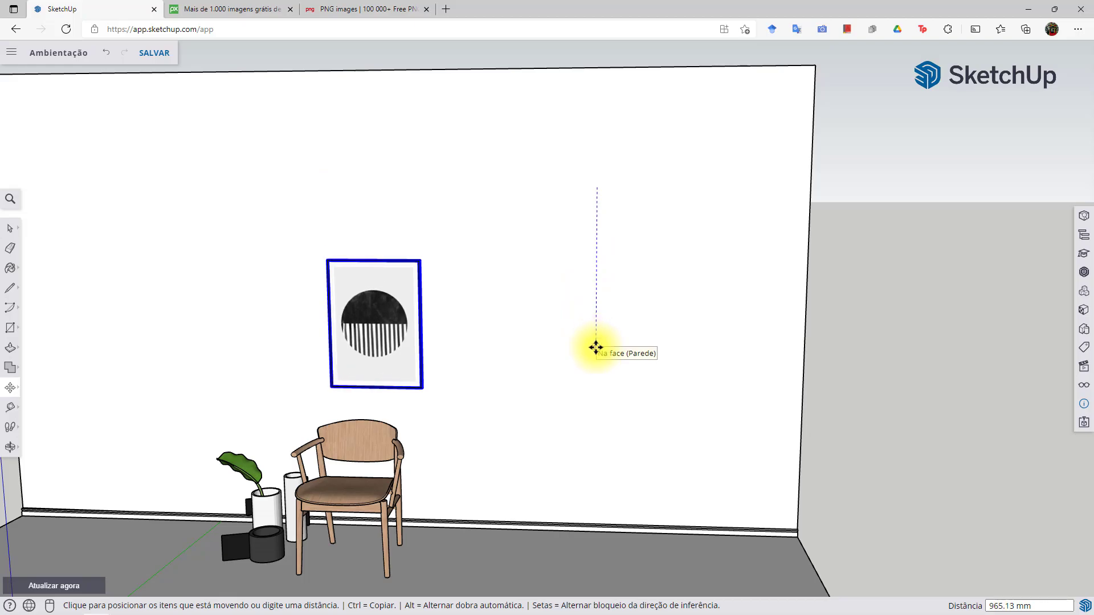
click(596, 346)
click(513, 347)
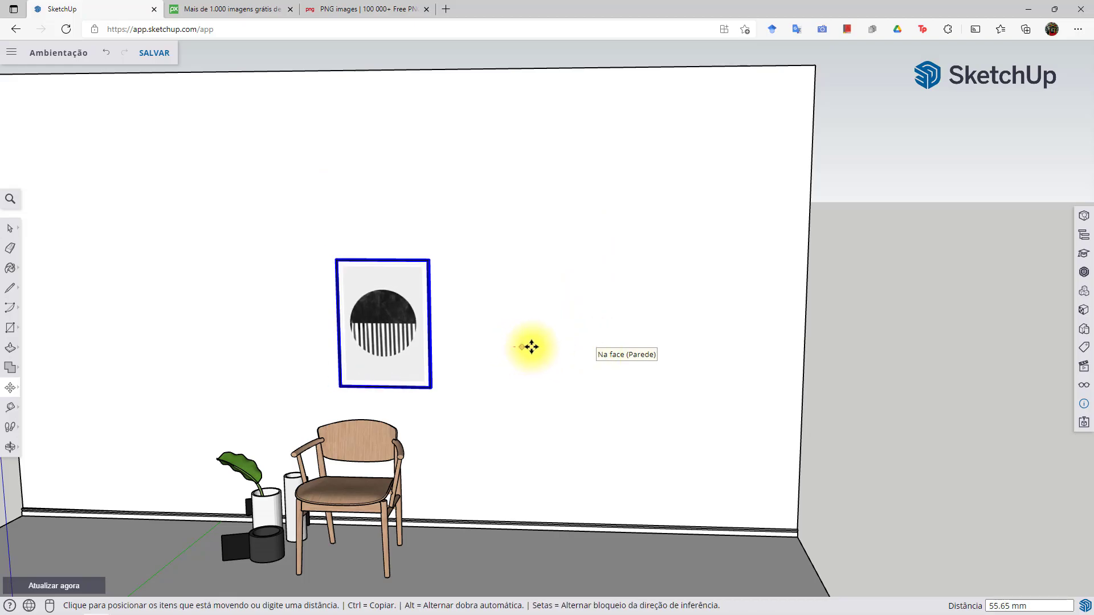
click(598, 347)
Search the 3D Warehouse for "planta"
middle_drag(516, 454, 591, 407)
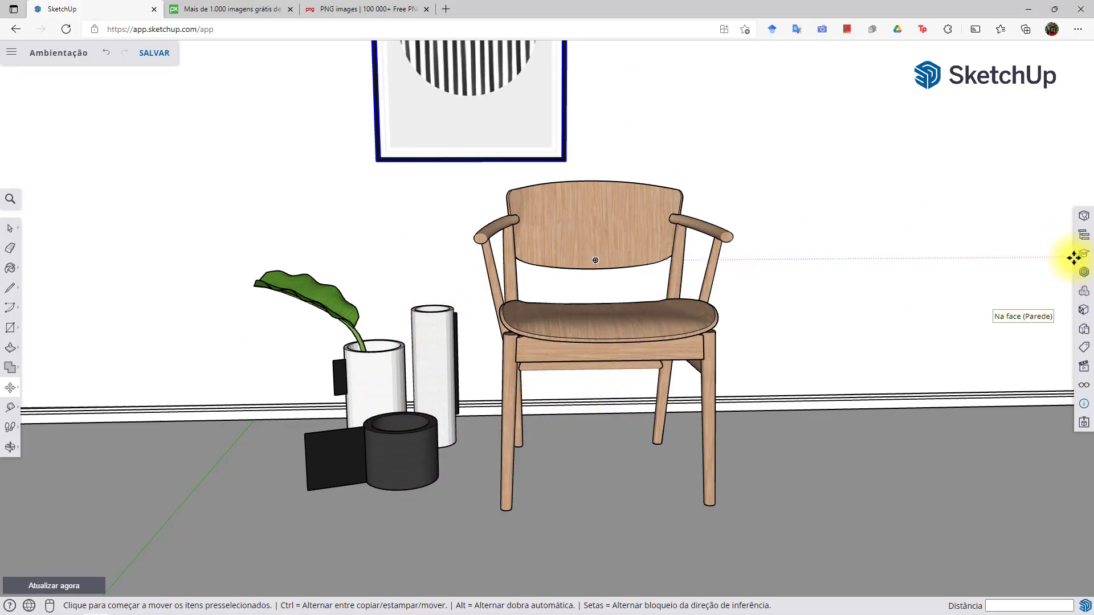
click(1084, 276)
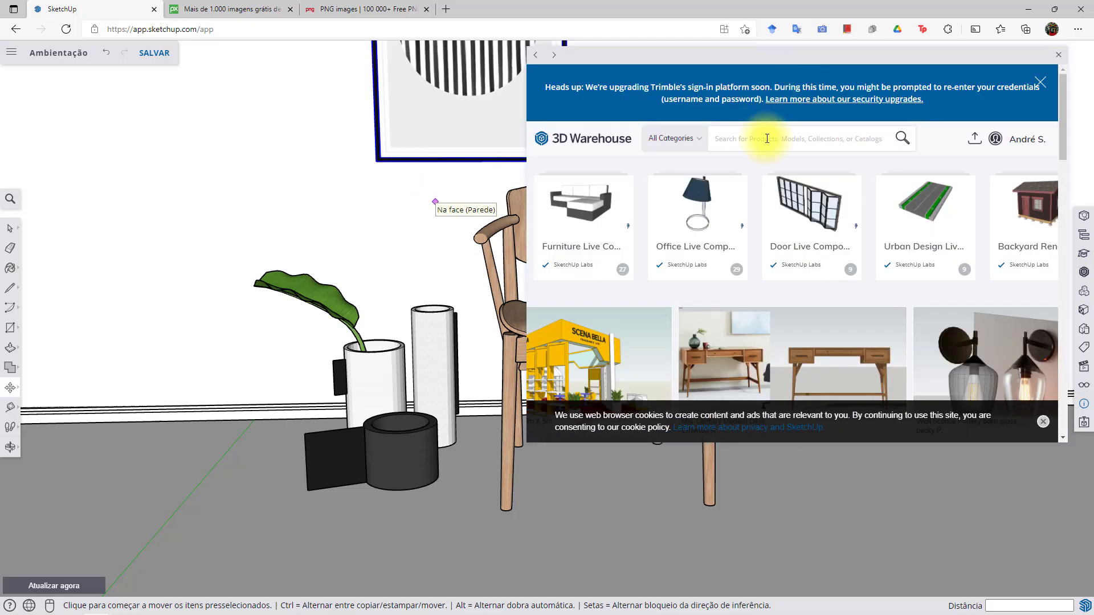
click(765, 135)
text(planta)
key(Return)
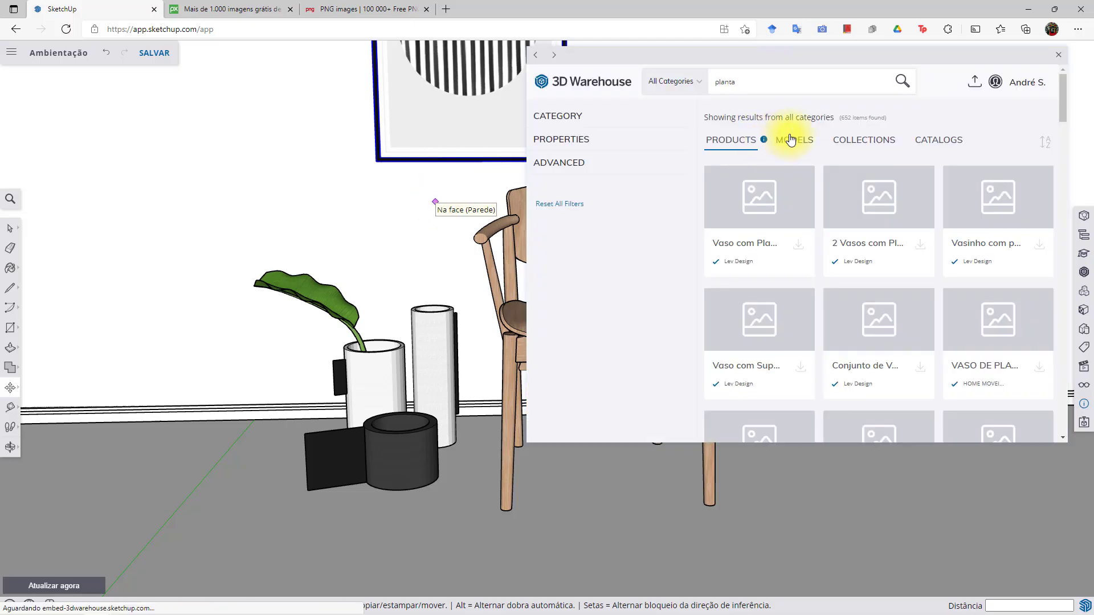
Import the VASO BAOBÁ plant model by Plug Design and place it on the floor to the right of the chair
scroll(812, 240, down, 5)
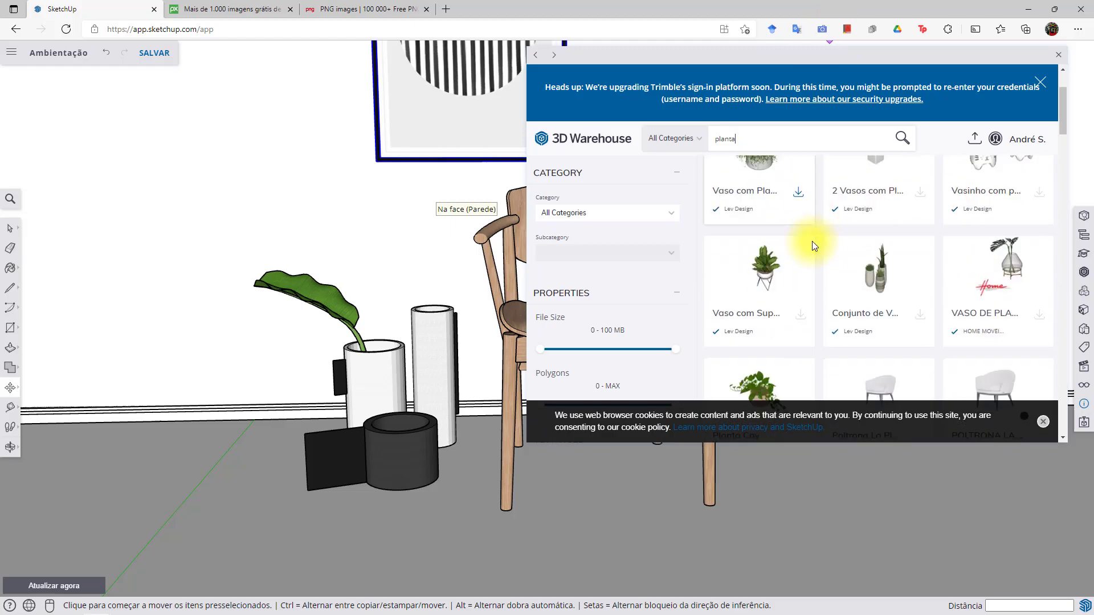
scroll(812, 241, down, 1)
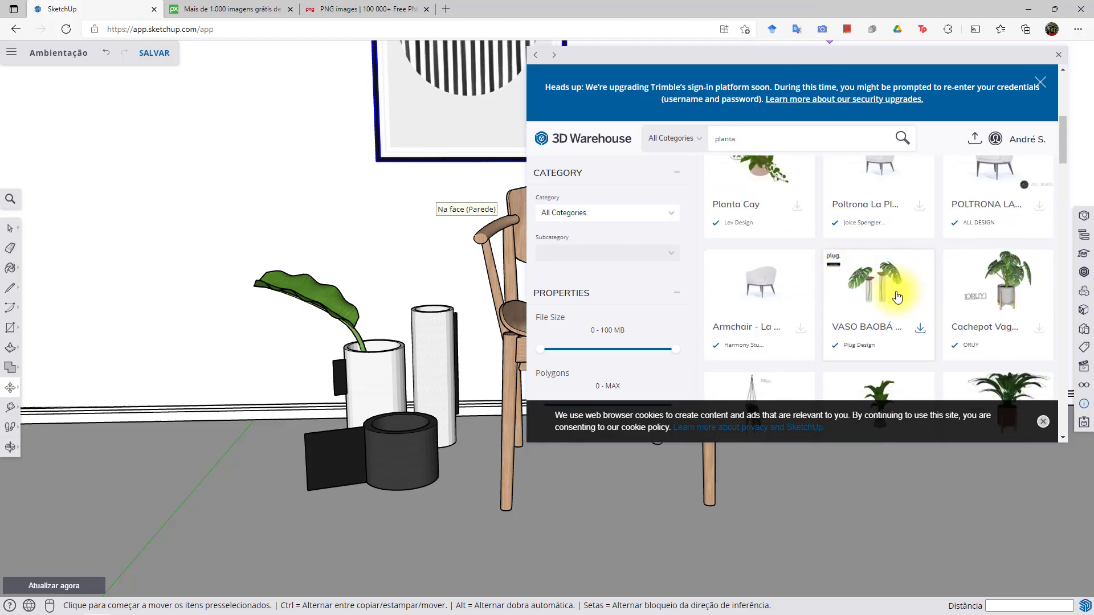
click(919, 331)
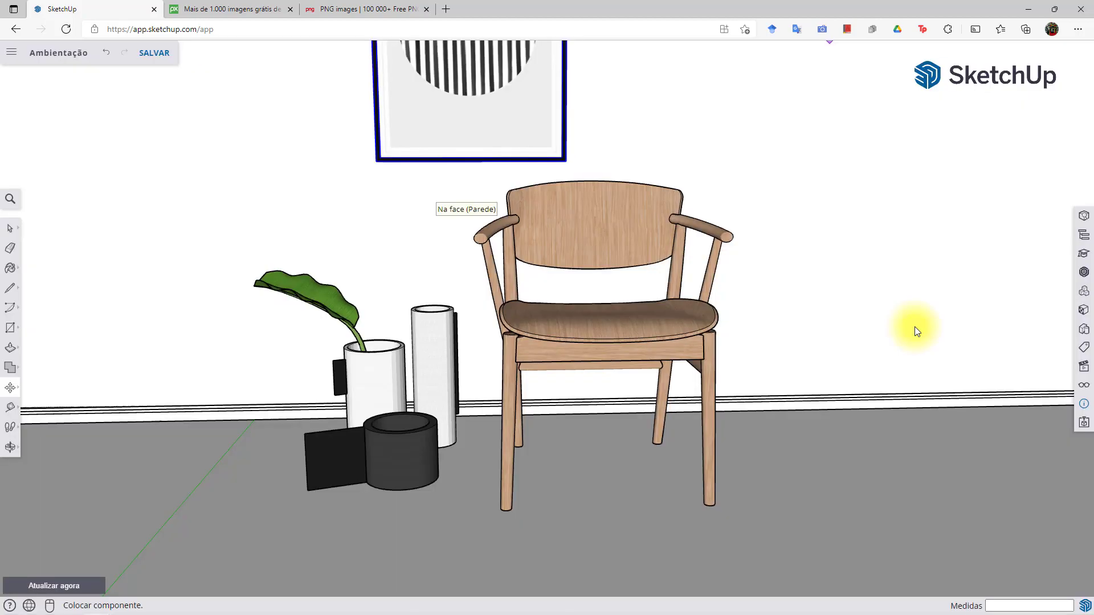
click(781, 501)
middle_drag(860, 450, 746, 409)
click(650, 422)
click(754, 464)
click(9, 229)
scroll(805, 342, up, 4)
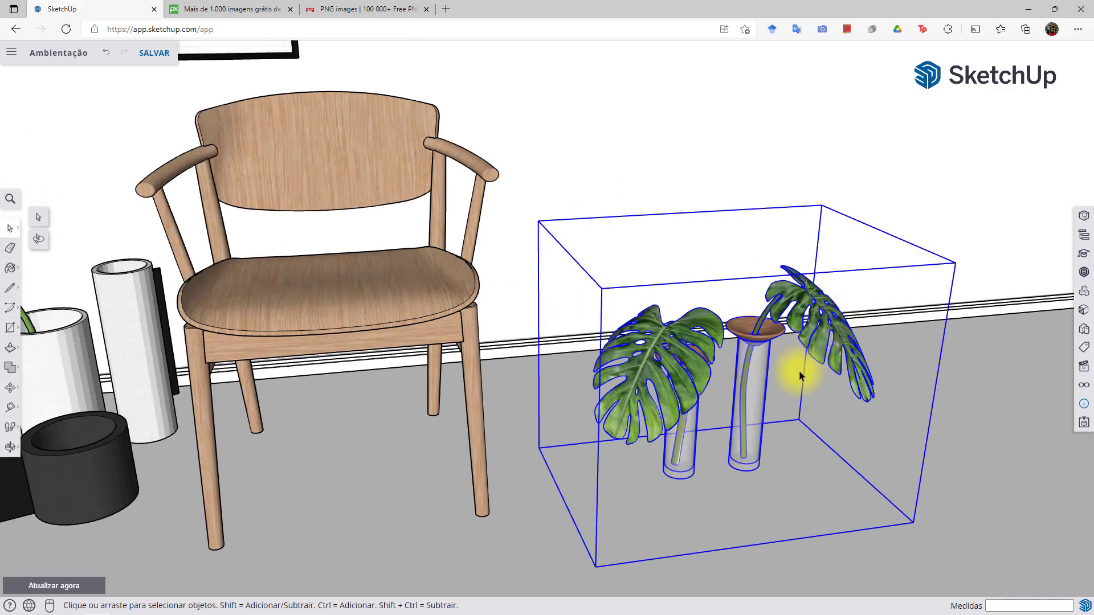
Explode the imported plant component and the group inside it to separate the two glass vases
click(759, 400)
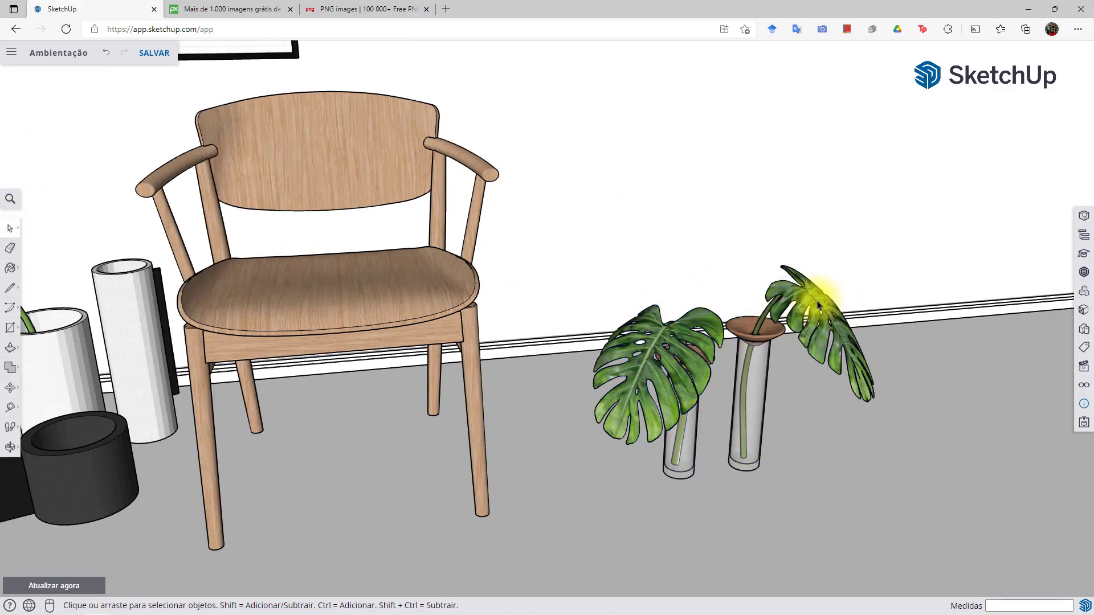
click(752, 371)
right_click(751, 369)
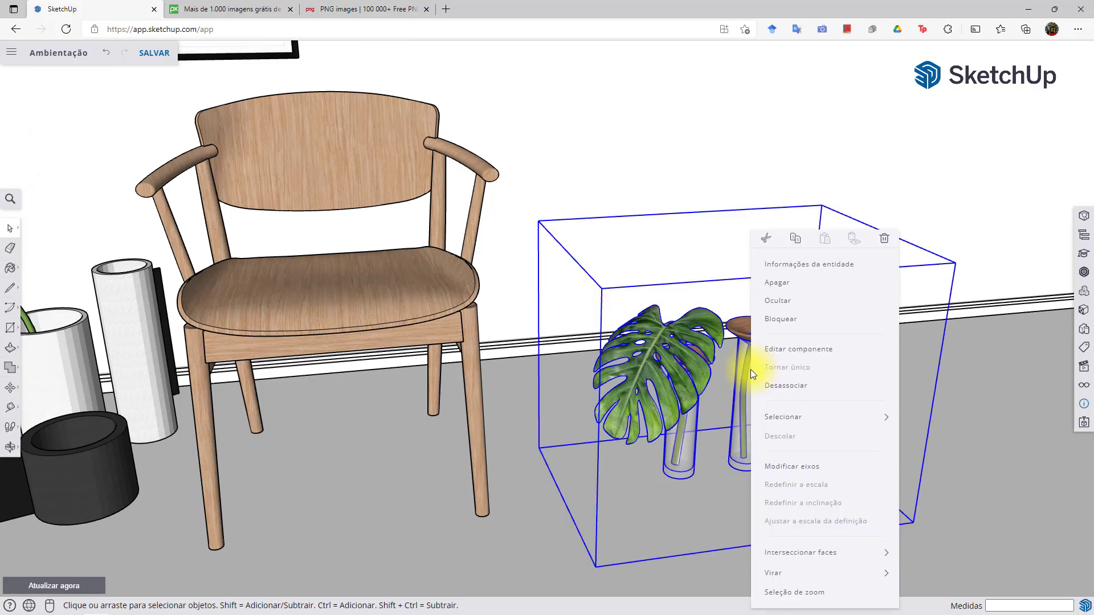
click(810, 393)
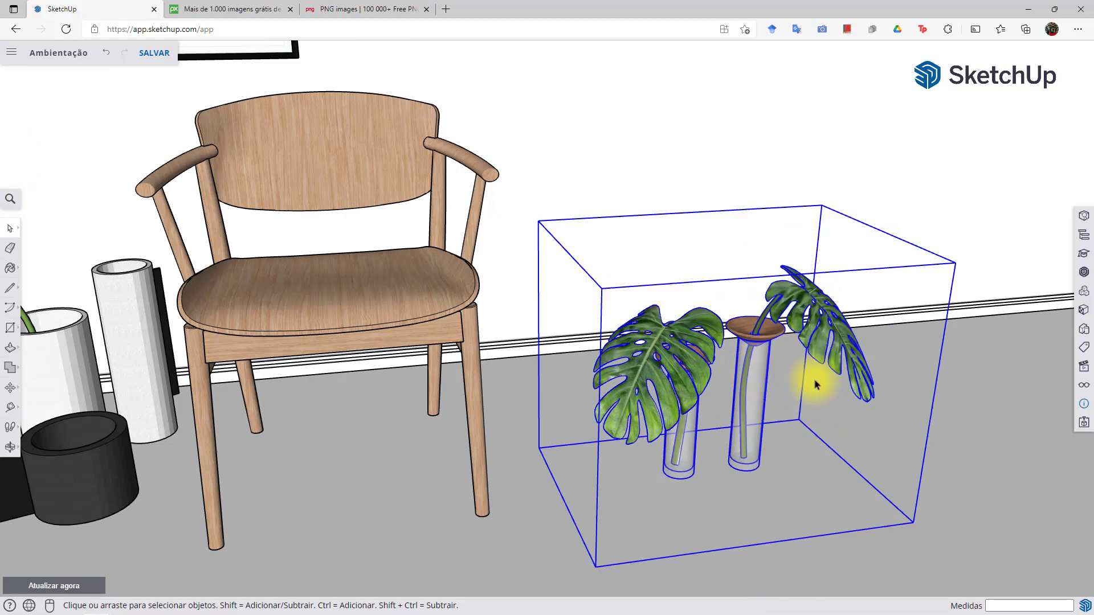
right_click(756, 368)
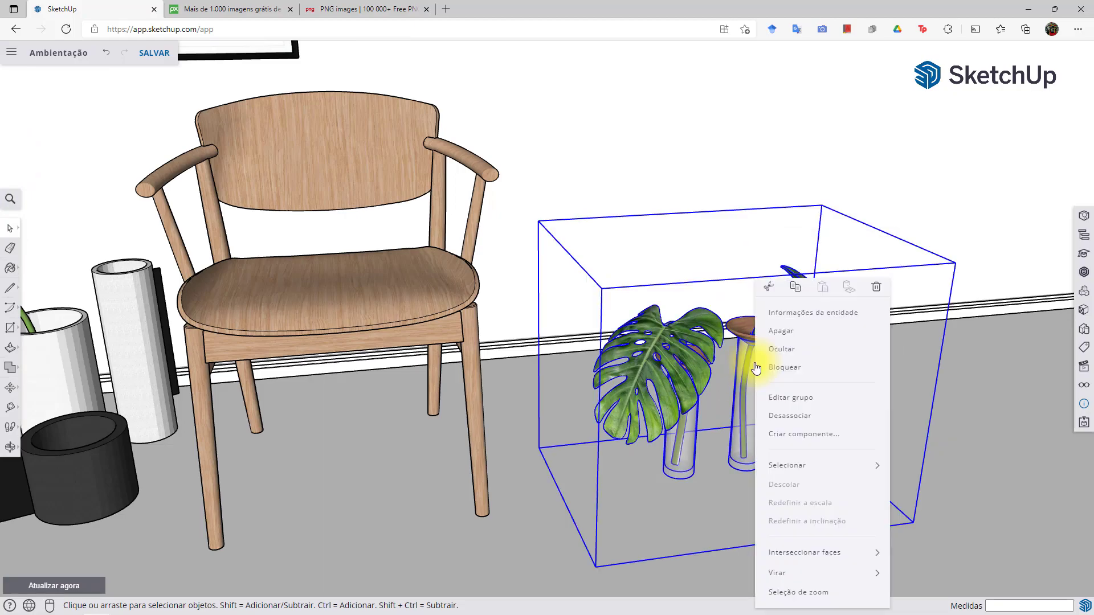
click(809, 417)
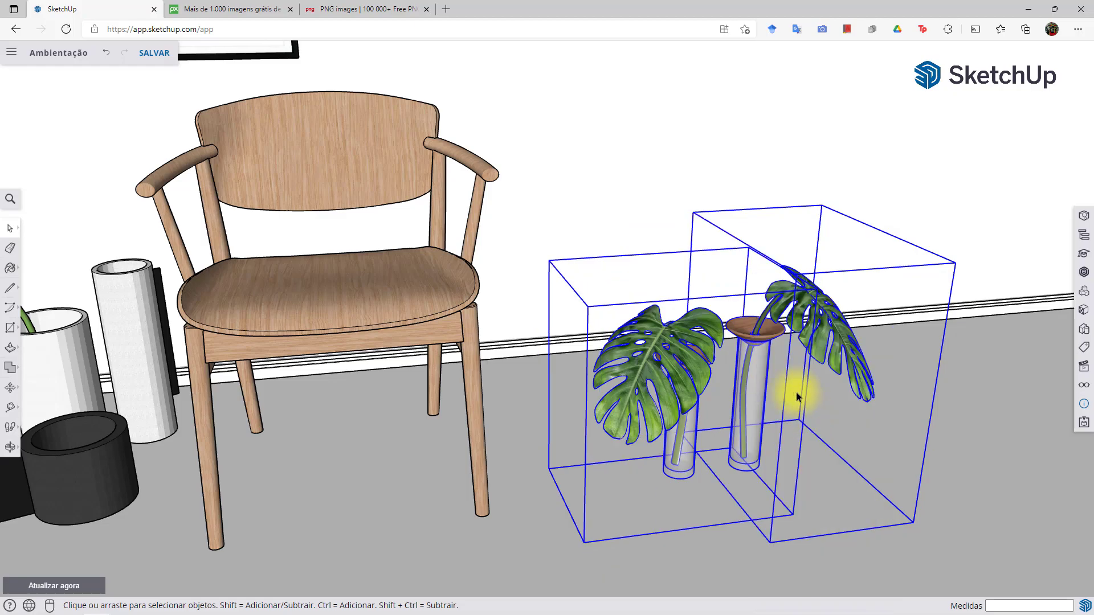
Explode the right-hand vase group to separate its monstera leaf from the glass vase and wooden bowl
click(984, 188)
click(813, 323)
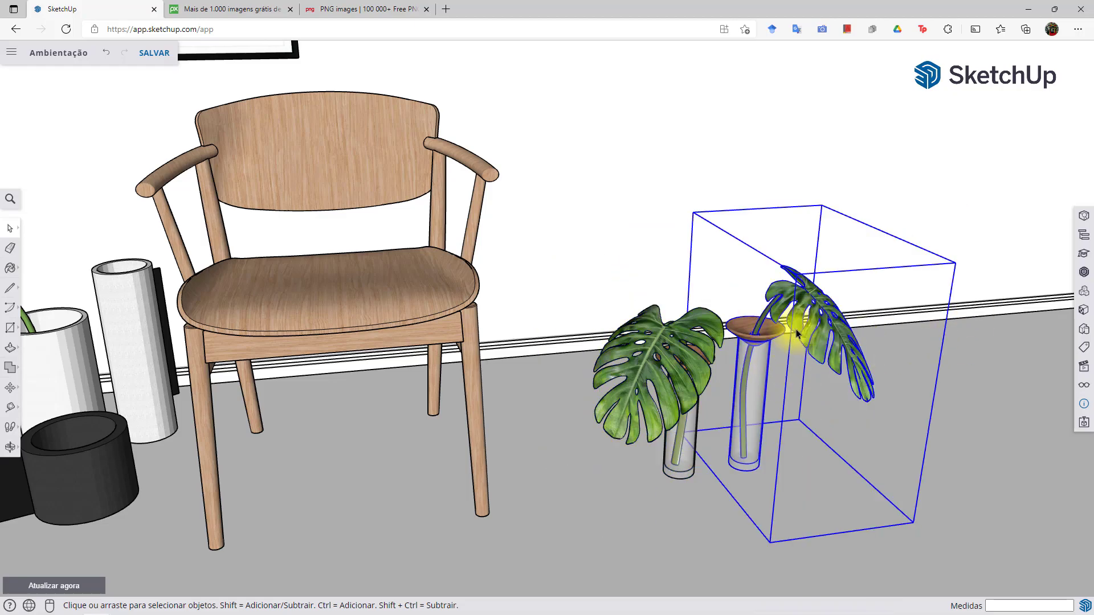
right_click(793, 325)
click(837, 420)
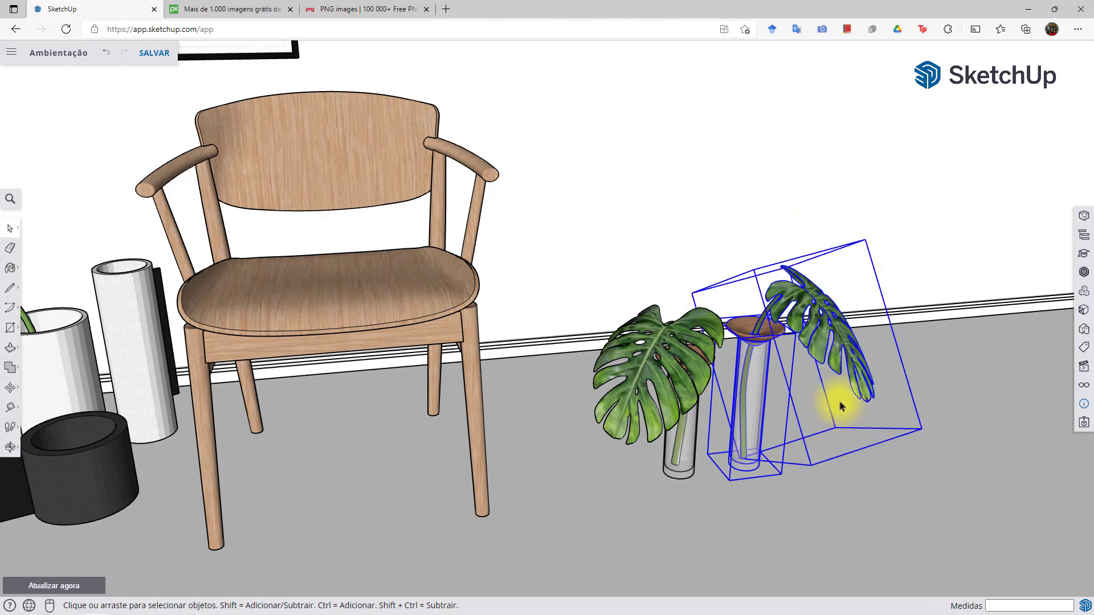
Move only the right-hand monstera leaf about 1352.5 mm from its glass vase into the tall white planter
scroll(789, 365, down, 2)
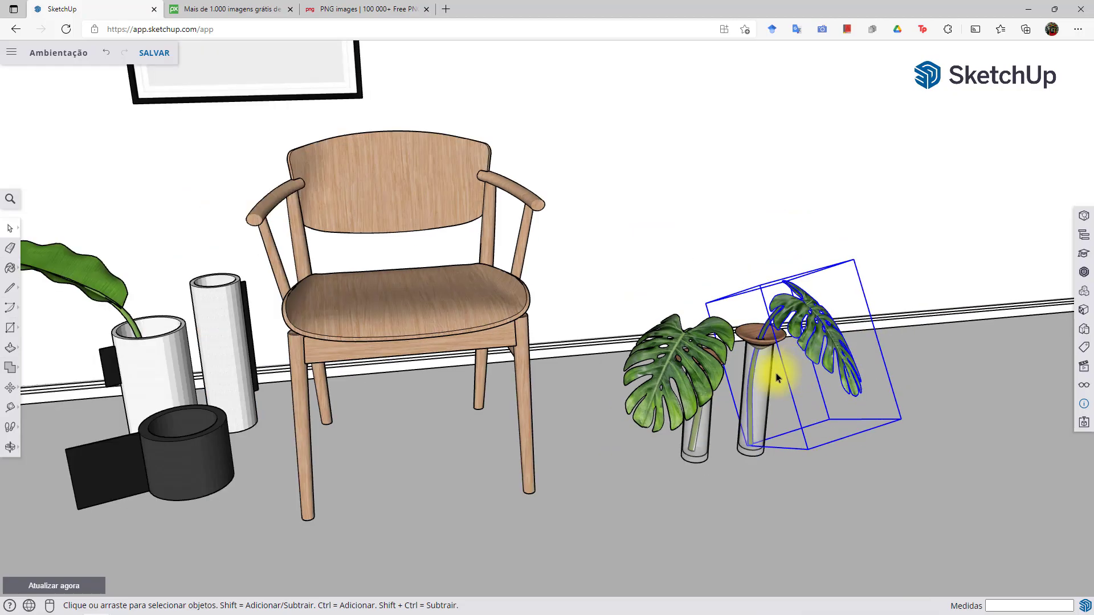
middle_drag(710, 330, 608, 383)
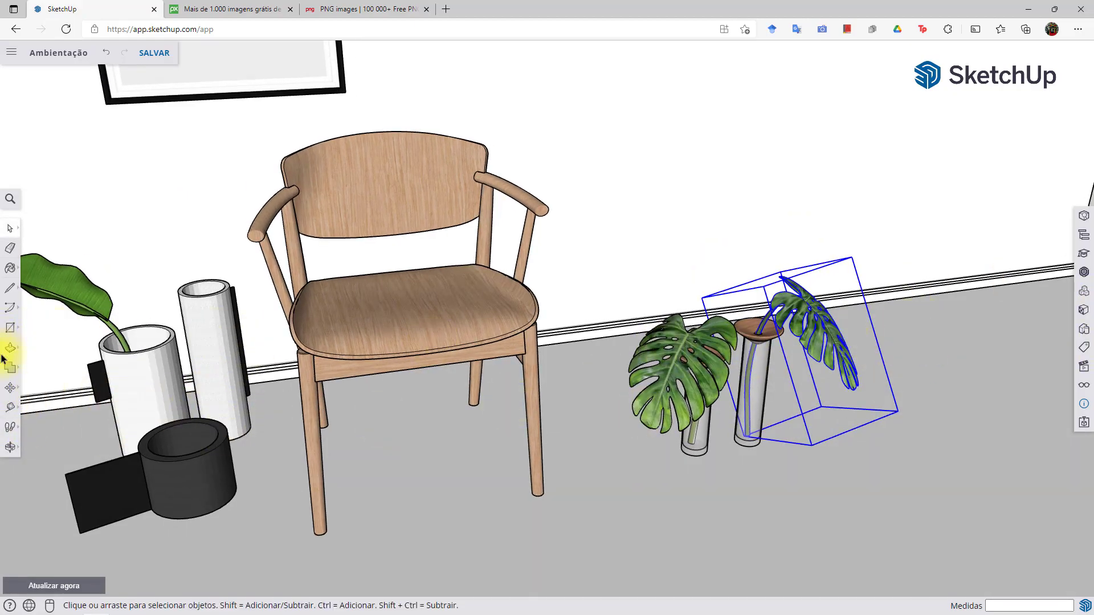
click(11, 388)
scroll(696, 344, up, 5)
click(699, 341)
scroll(699, 342, down, 8)
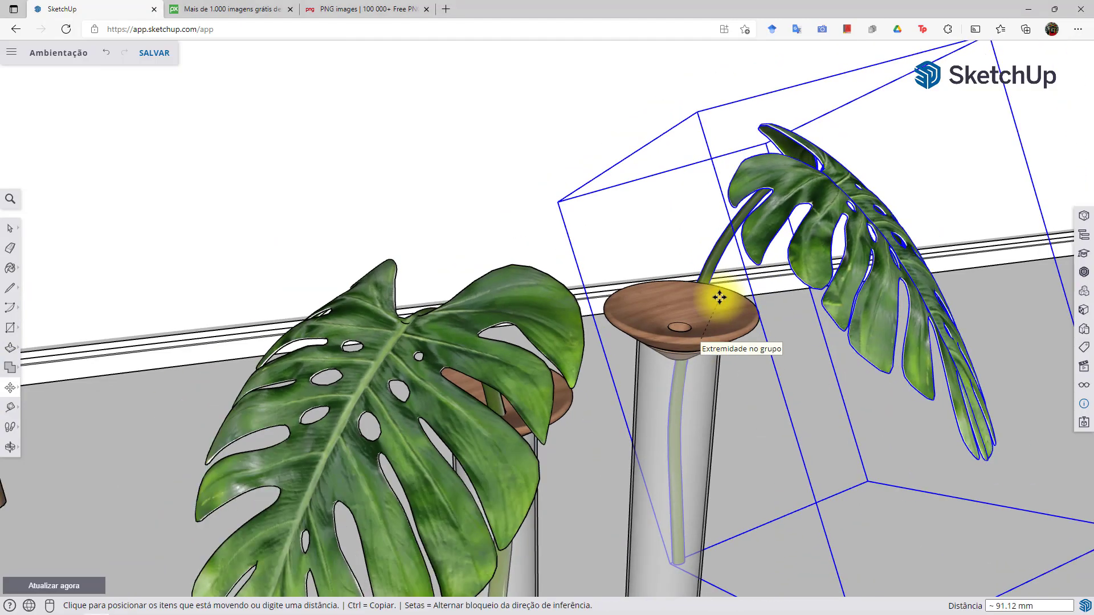
scroll(391, 269, up, 4)
scroll(391, 269, up, 5)
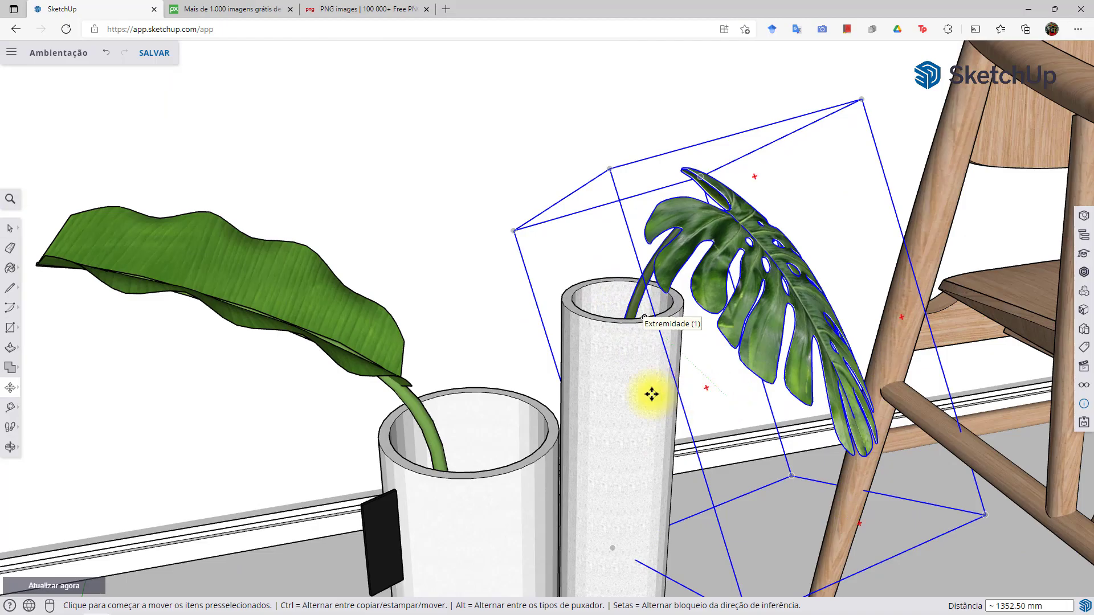
click(661, 393)
Scale the monstera leaf up uniformly from a corner by a factor of about 1.79
key(o)
drag(610, 386, 606, 344)
drag(576, 300, 635, 337)
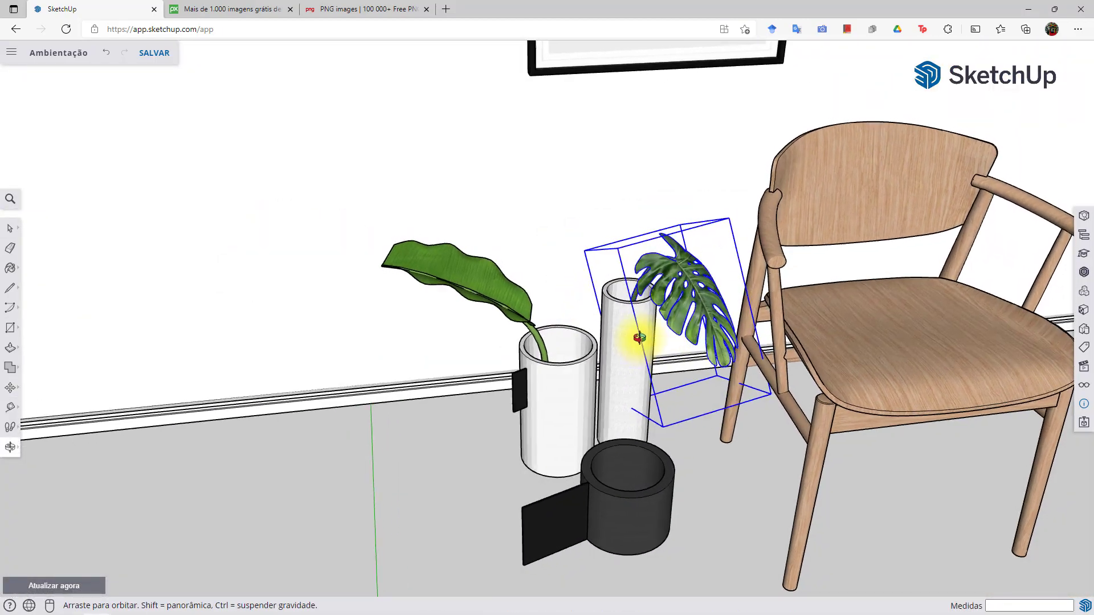
click(17, 367)
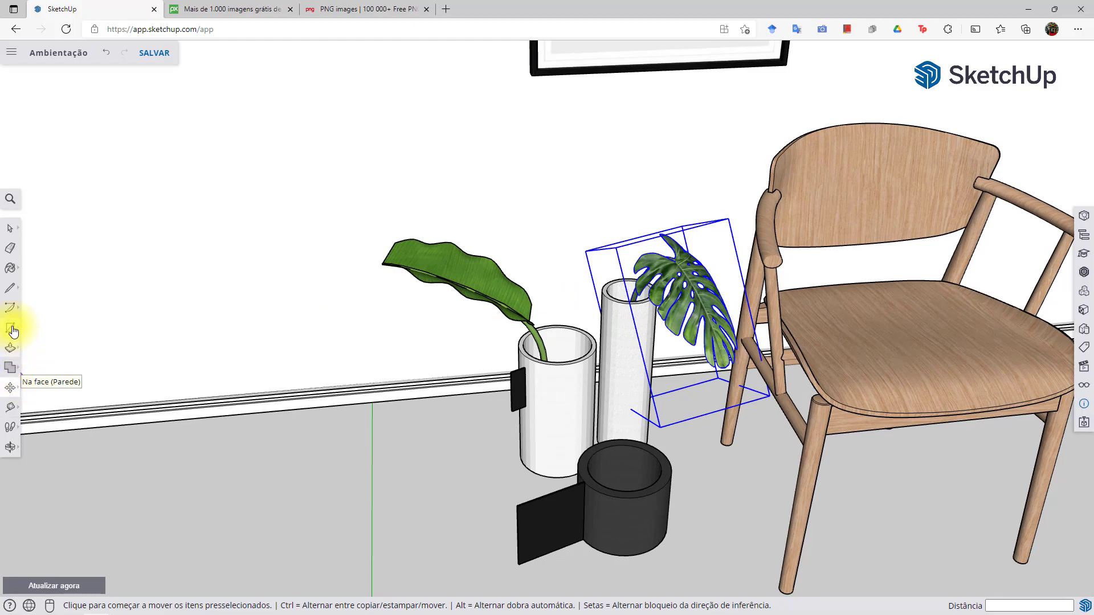
click(12, 392)
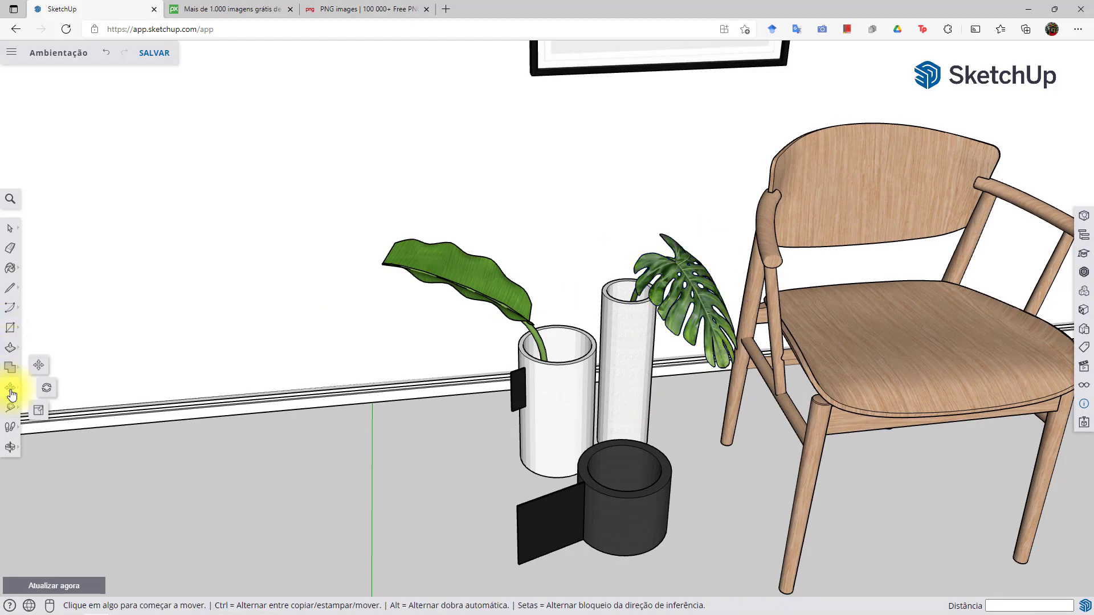
click(42, 414)
click(677, 302)
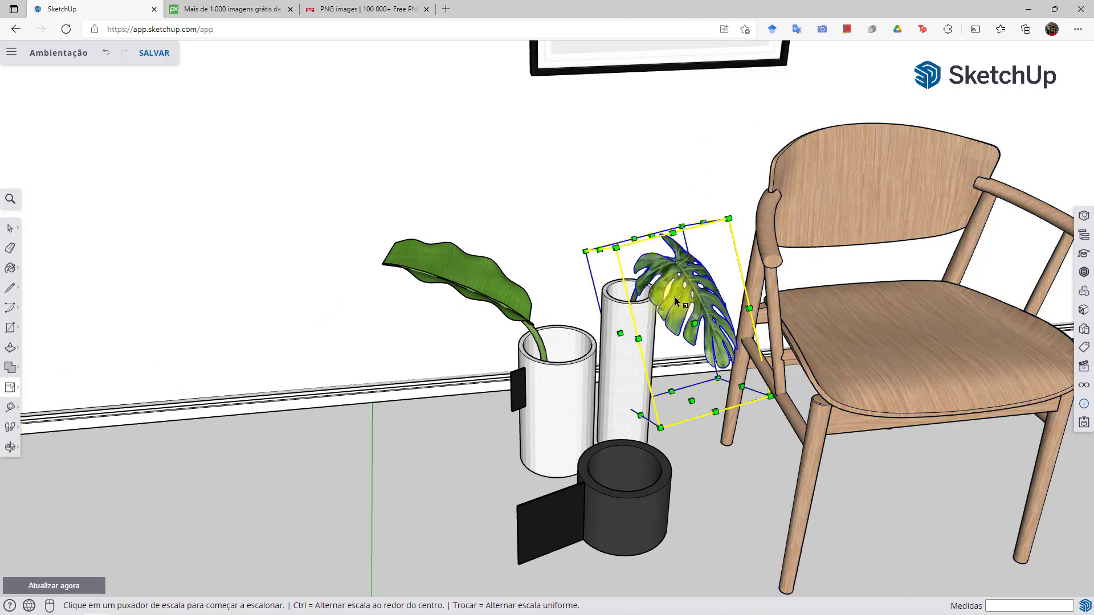
click(769, 398)
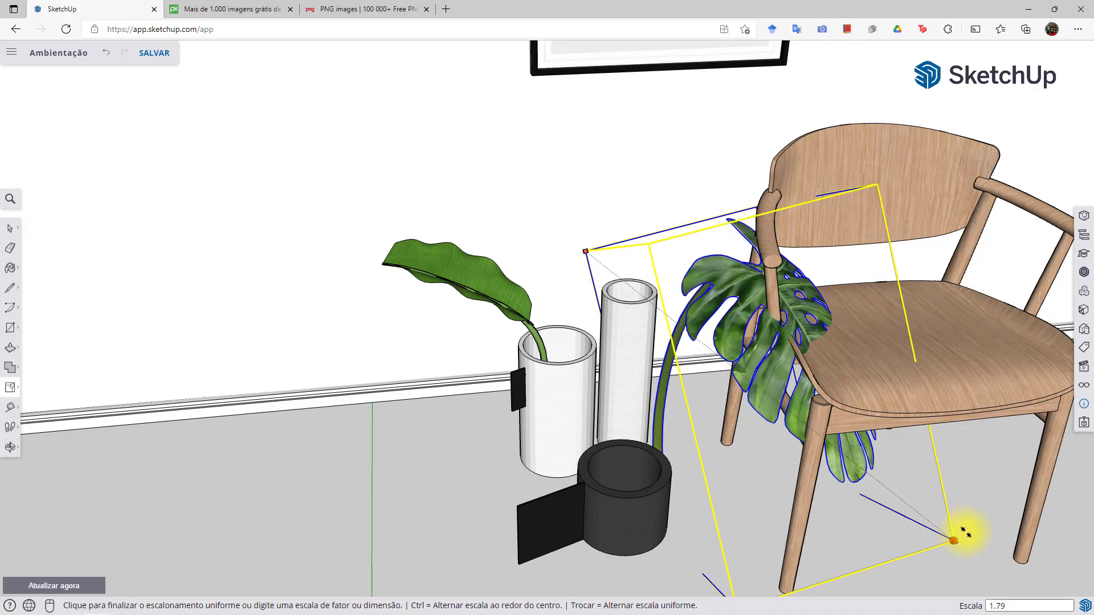
click(964, 532)
Move the enlarged monstera leaf so its stem stands inside the opening of the tall white planter
middle_drag(642, 395, 764, 398)
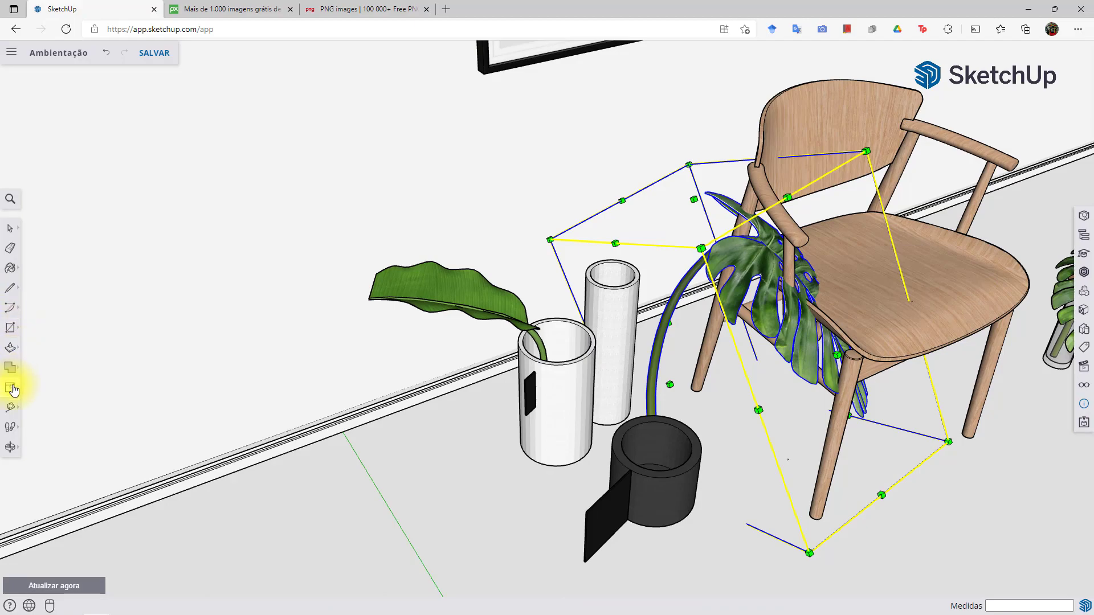
click(11, 393)
click(40, 363)
scroll(627, 348, up, 6)
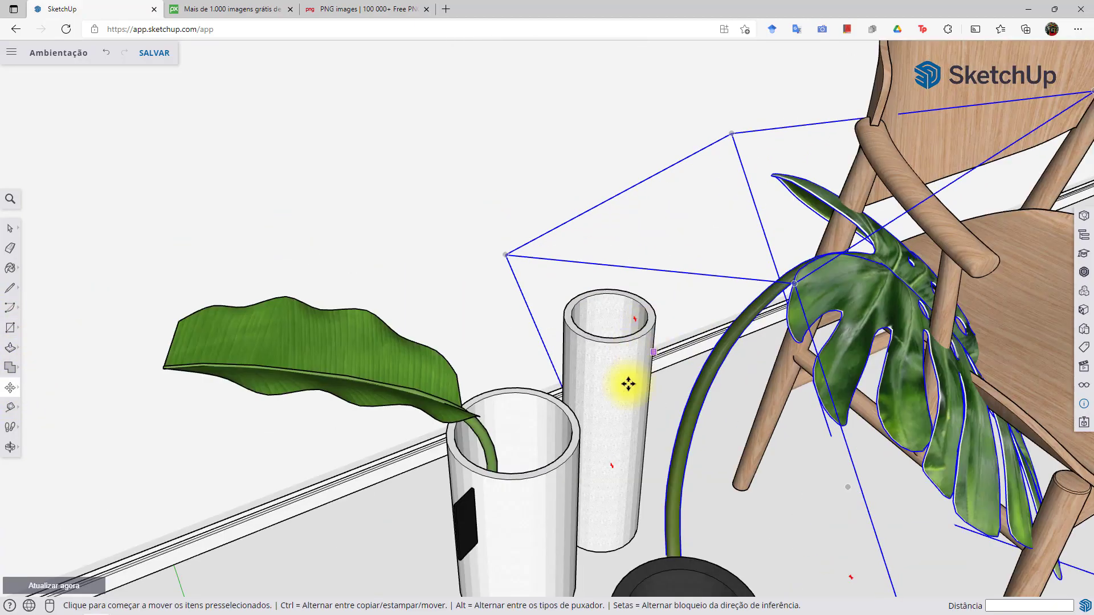
click(758, 459)
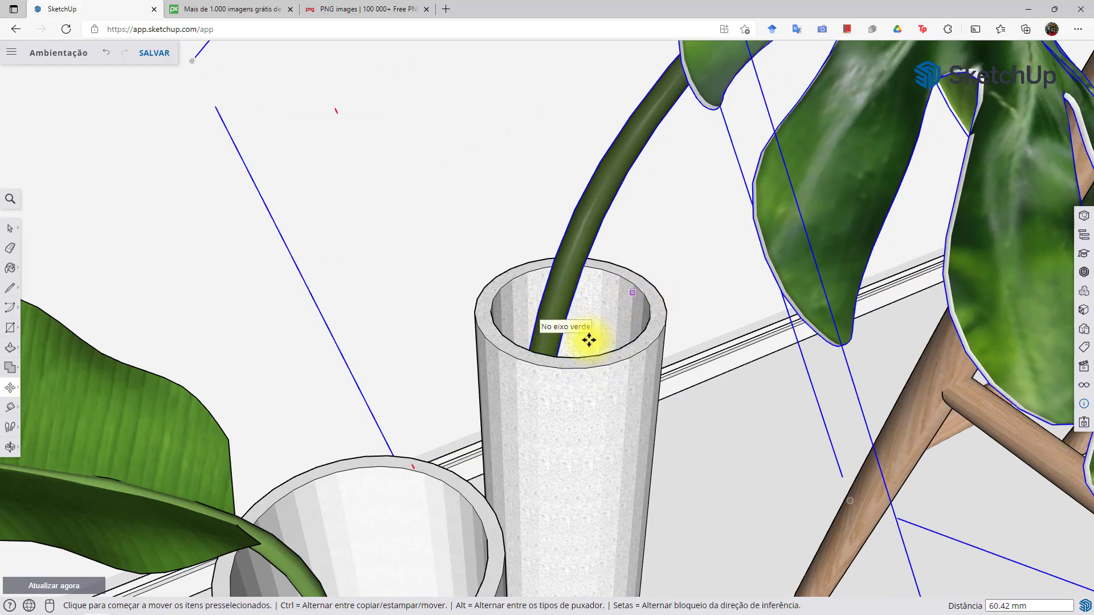
scroll(570, 313, down, 5)
Rotate the monstera leaf horizontally about a point on the tall planter's rim so it faces the room, away from the chair
middle_drag(598, 305, 801, 386)
mouse_move(658, 226)
scroll(400, 306, down, 2)
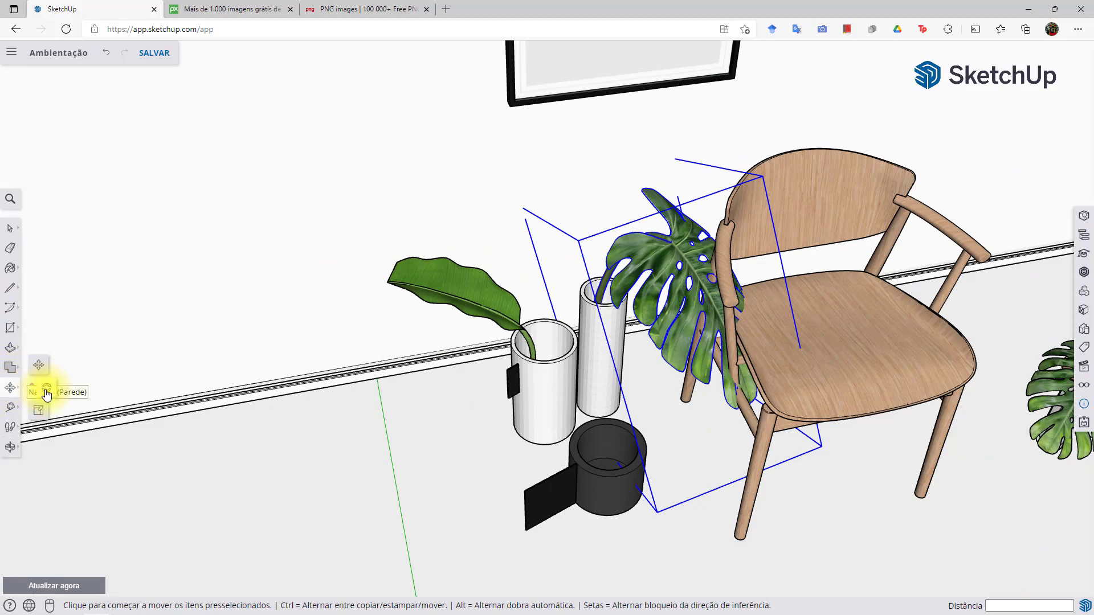
click(46, 391)
scroll(564, 259, down, 2)
scroll(591, 276, up, 6)
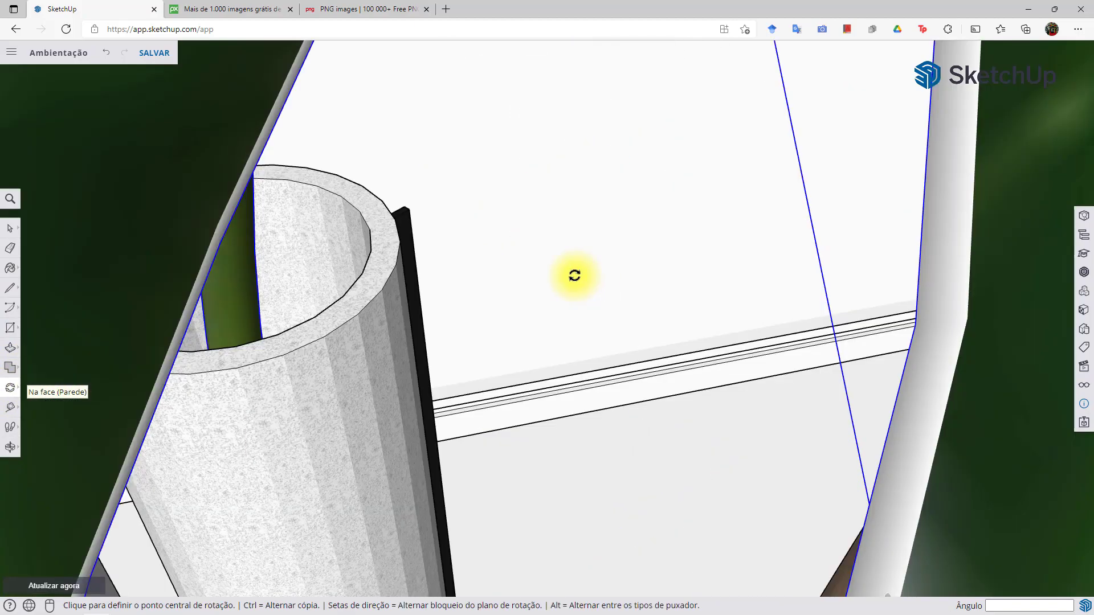
scroll(398, 277, down, 5)
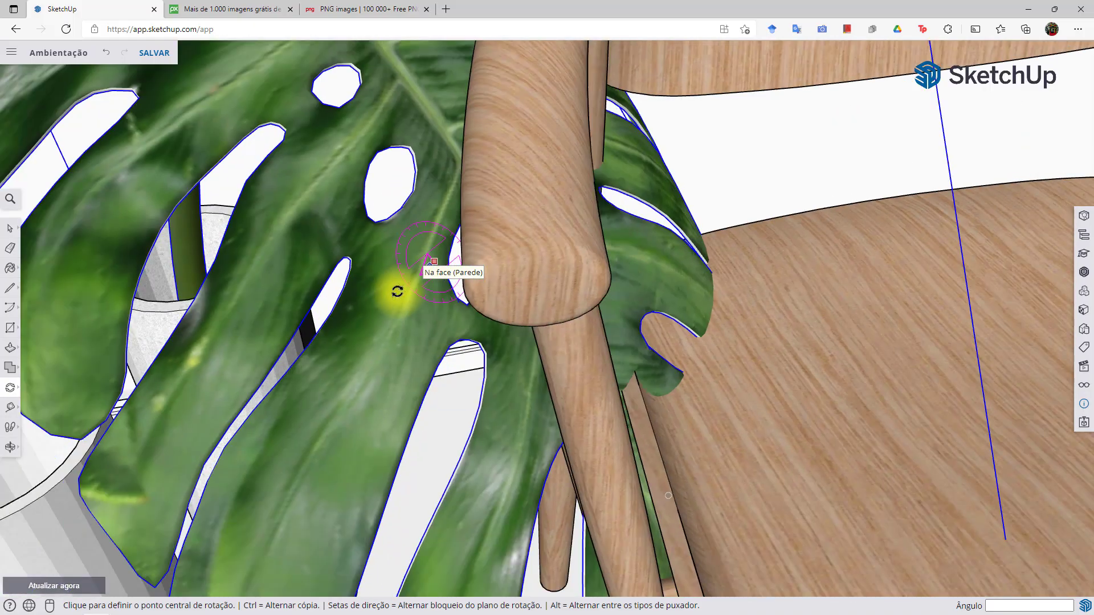
middle_drag(398, 291, 916, 398)
scroll(918, 399, up, 3)
scroll(912, 398, down, 2)
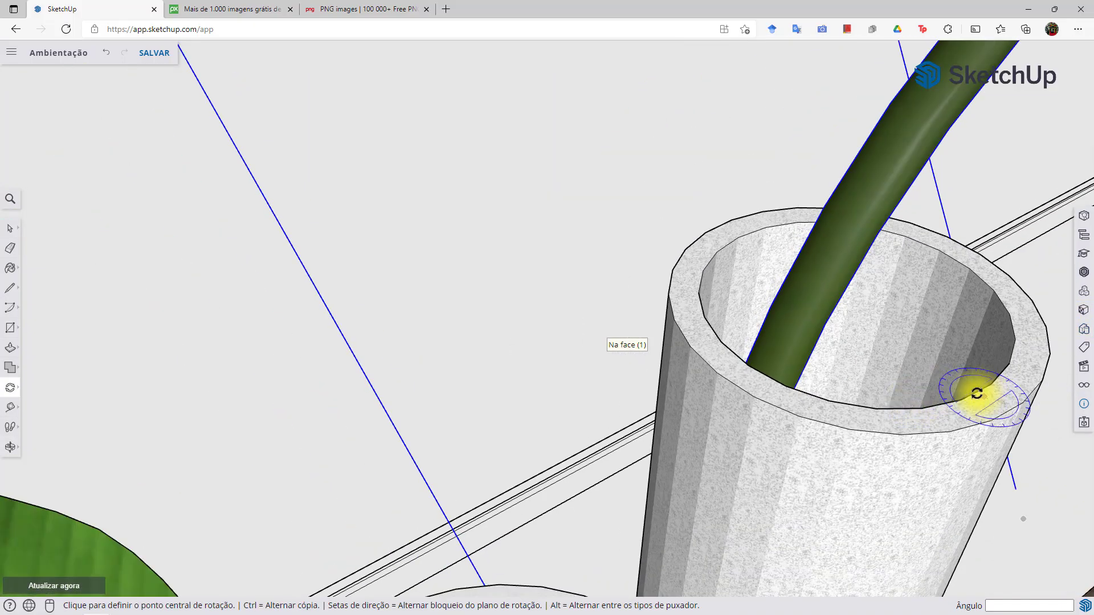
middle_drag(989, 424, 841, 409)
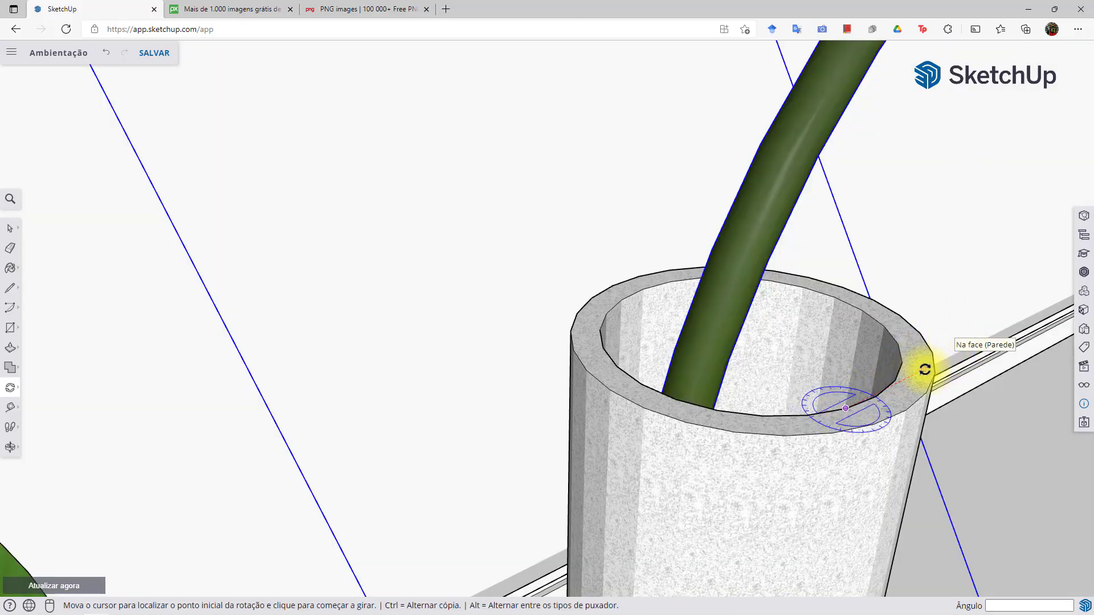
click(926, 369)
scroll(927, 370, down, 9)
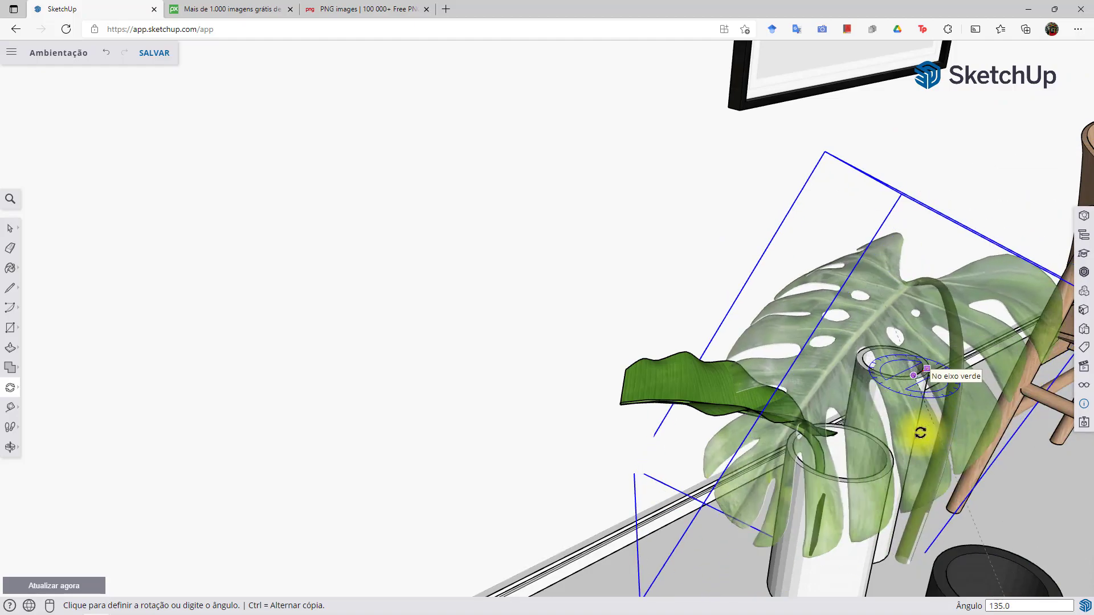
click(898, 439)
middle_drag(899, 439, 532, 381)
click(536, 219)
click(703, 342)
click(726, 491)
Move the monstera leaf about 28 mm so its stem sits better inside the opening of the tall white planter
middle_drag(725, 491, 491, 322)
scroll(490, 322, down, 4)
scroll(491, 322, down, 2)
scroll(589, 399, up, 6)
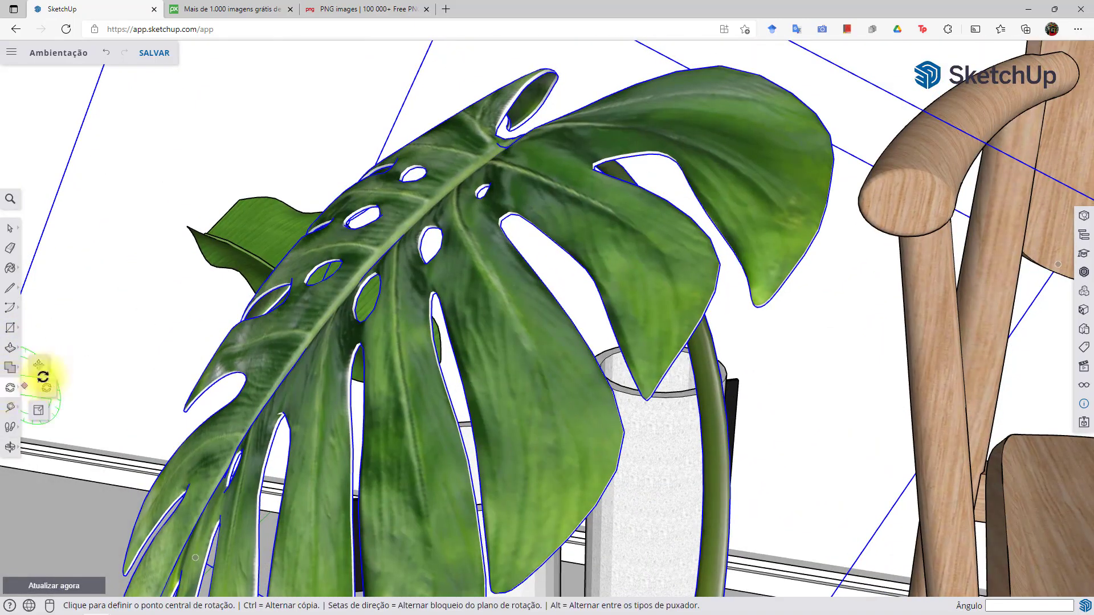
click(38, 365)
scroll(758, 399, up, 5)
middle_drag(703, 442, 576, 436)
click(271, 334)
click(149, 338)
scroll(148, 337, down, 5)
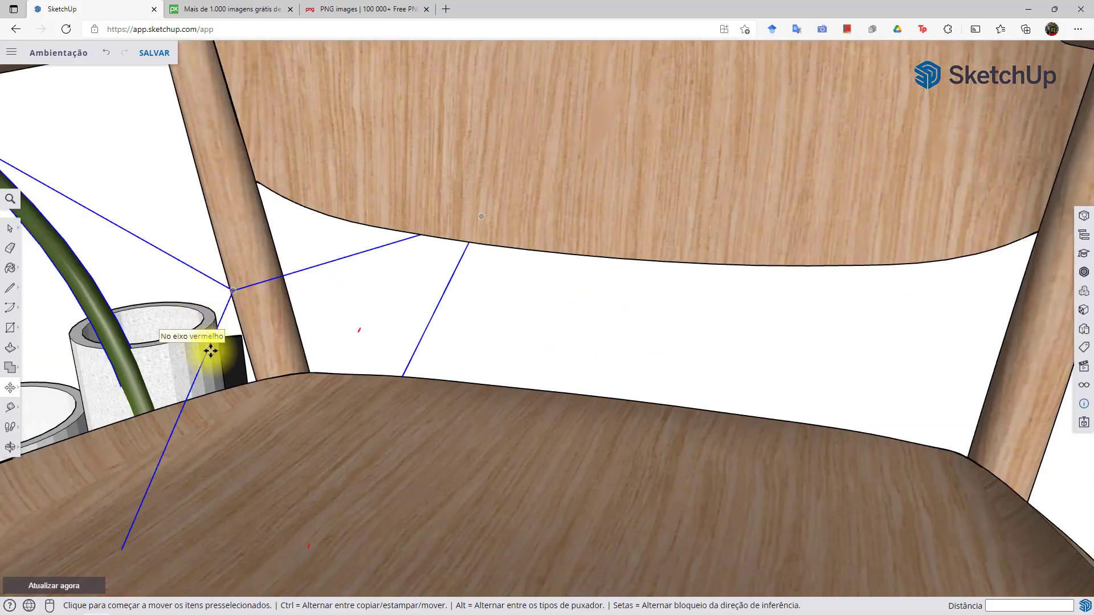
middle_drag(209, 350, 530, 350)
scroll(530, 350, down, 4)
click(733, 496)
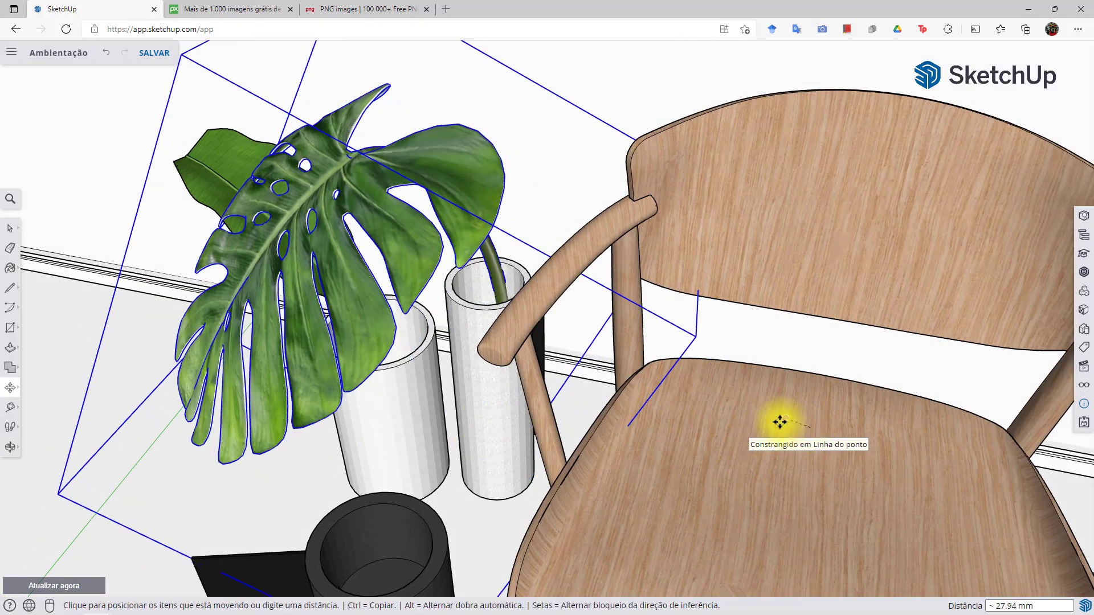
click(762, 433)
Rotate the monstera leaf horizontally about its stem at the tall white planter's opening so the leaf faces the front of the room
middle_drag(579, 493, 674, 344)
scroll(644, 382, down, 5)
middle_drag(524, 420, 557, 362)
scroll(610, 342, up, 8)
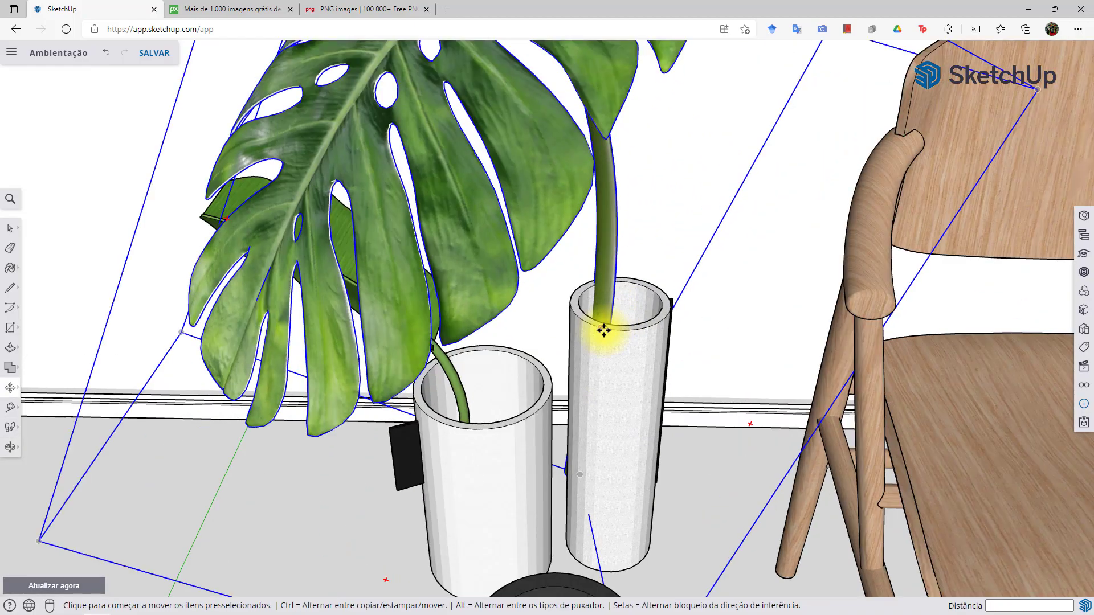
scroll(625, 325, down, 6)
scroll(611, 447, up, 5)
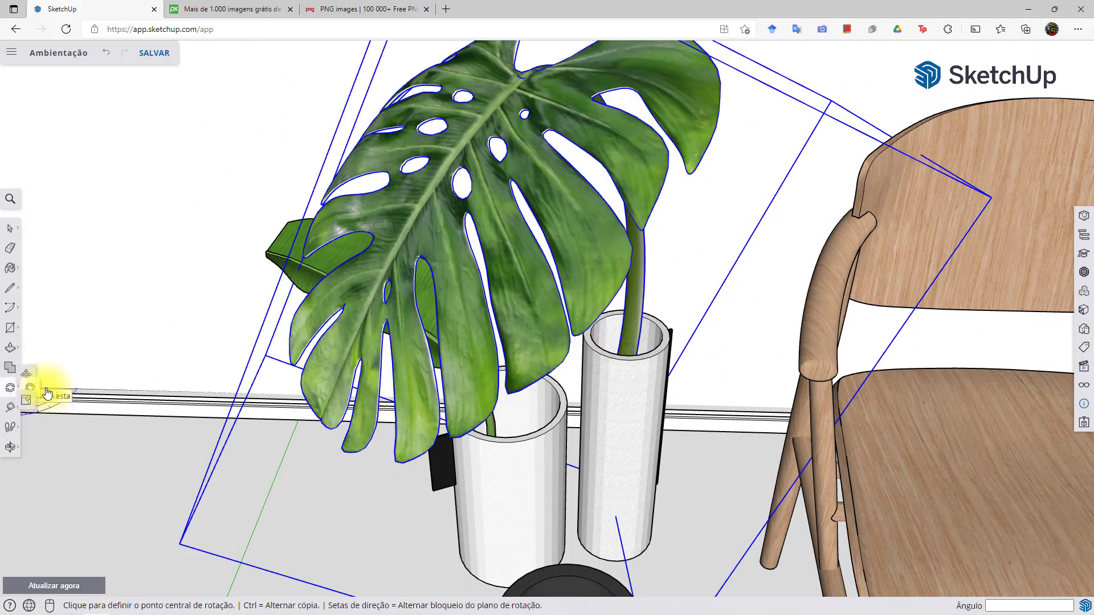
click(47, 389)
scroll(631, 348, up, 4)
middle_drag(592, 296, 516, 373)
scroll(562, 435, up, 1)
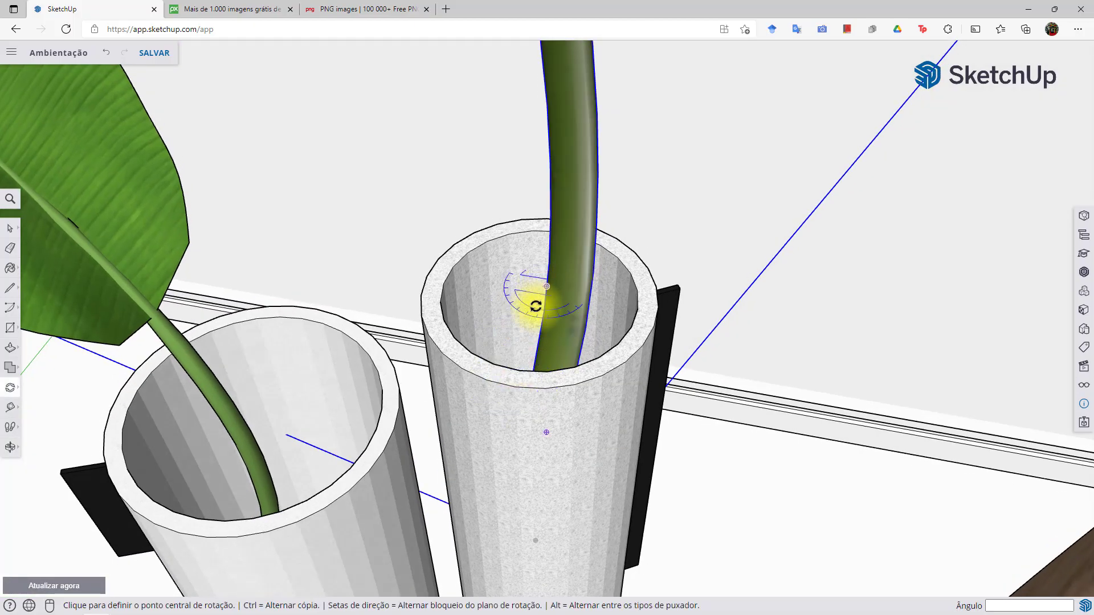
click(558, 323)
click(727, 351)
scroll(727, 350, down, 4)
click(759, 314)
scroll(712, 359, down, 6)
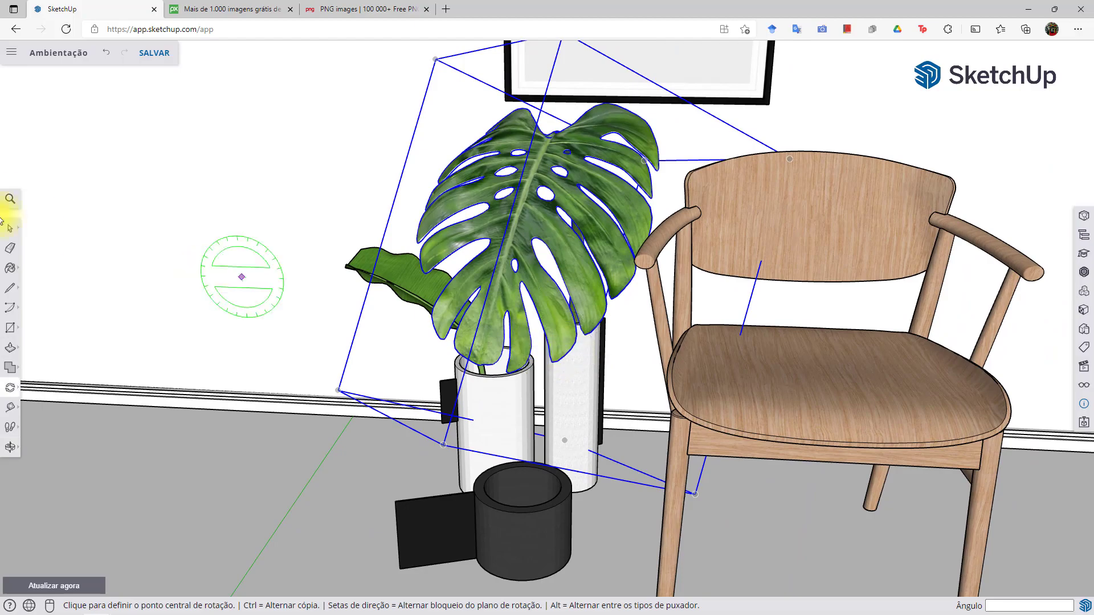
Insert the Plug Design succulent in a wooden pot from 3D Warehouse onto the floor in front of the chair
key(space)
click(518, 211)
middle_drag(399, 394, 469, 398)
click(1083, 272)
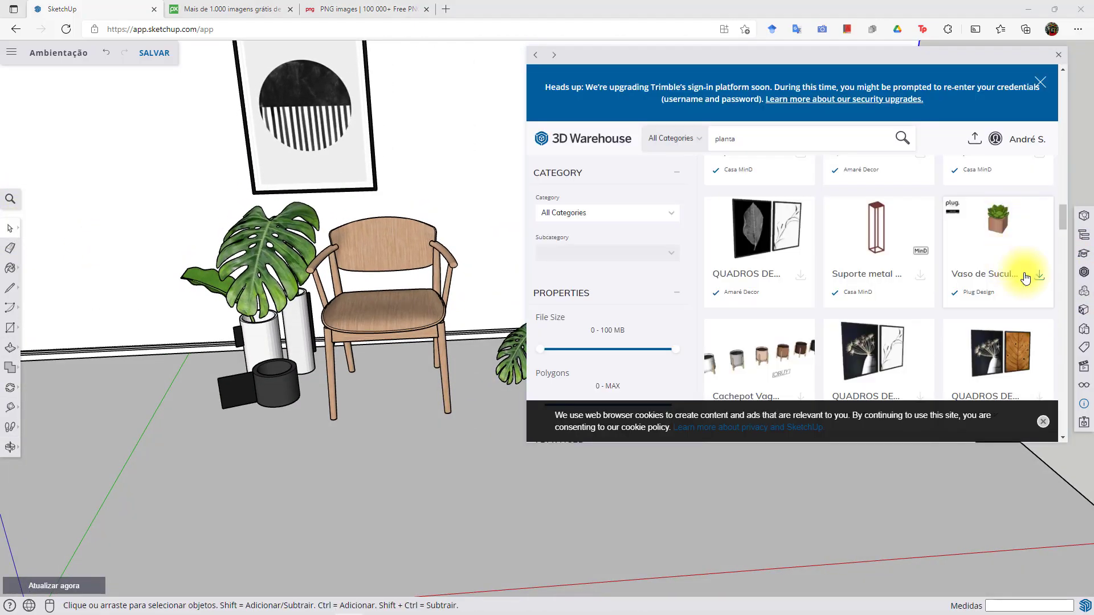
click(1040, 276)
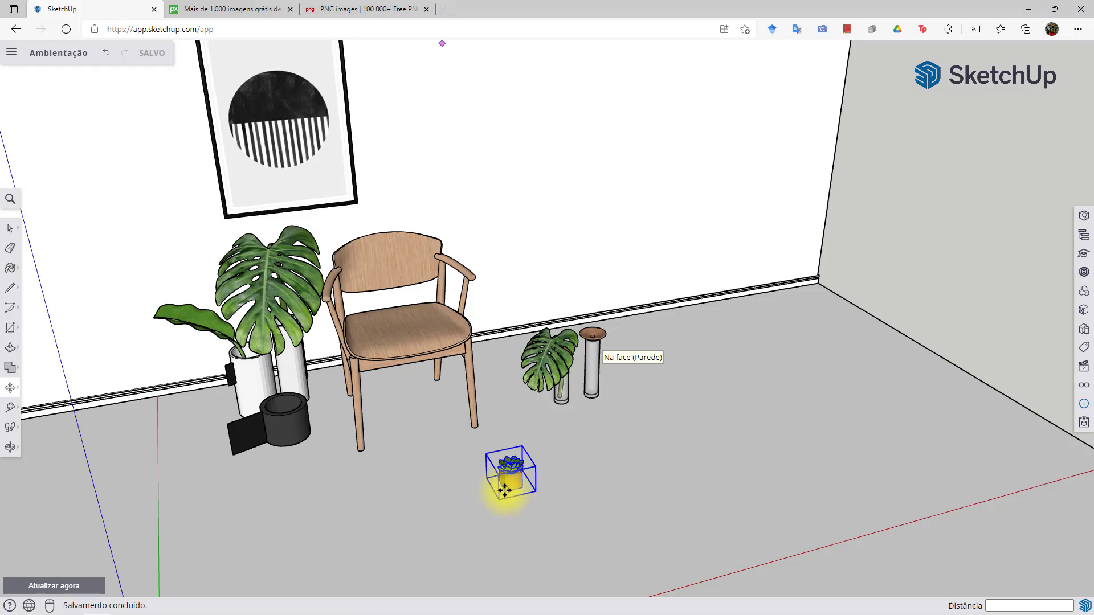
Open the succulent component and delete its wooden cube pot, inner cylinder and small round feet, keeping only the plant
scroll(504, 490, up, 8)
click(10, 229)
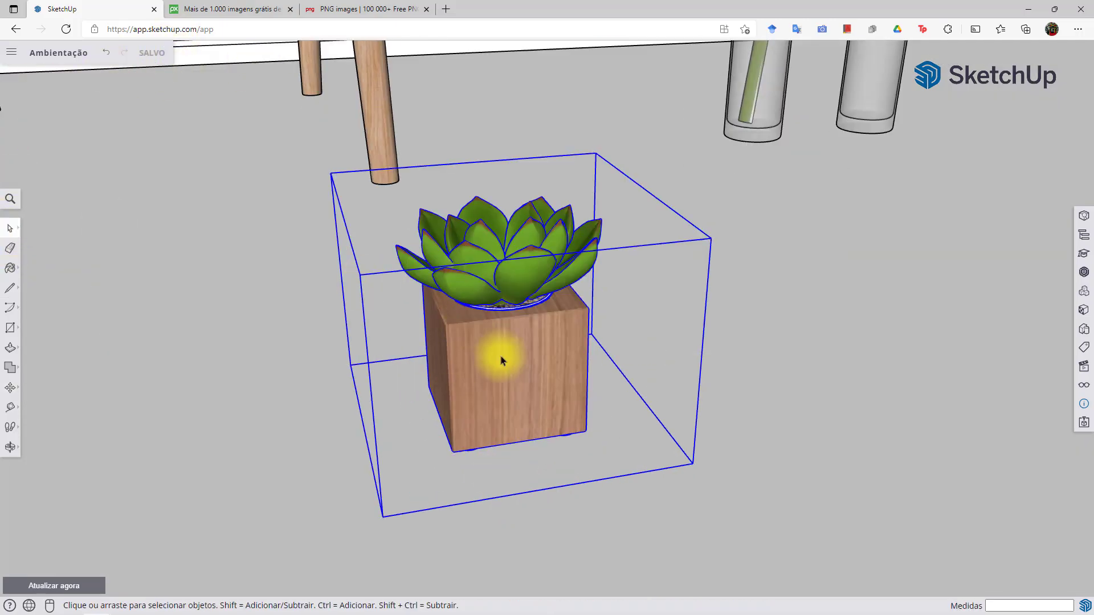
double_click(532, 368)
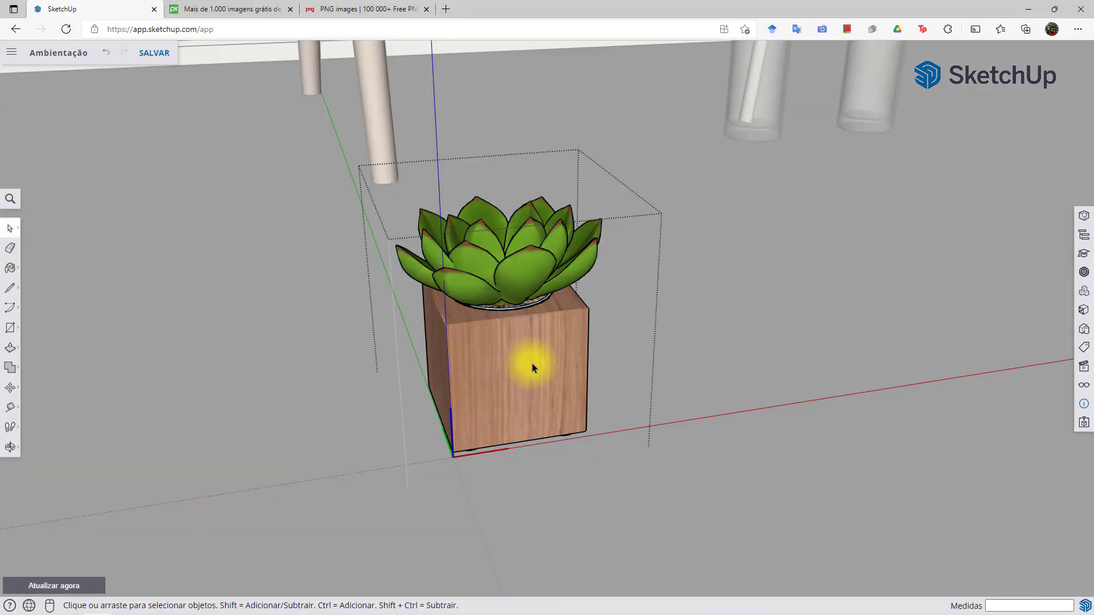
key(Delete)
click(521, 362)
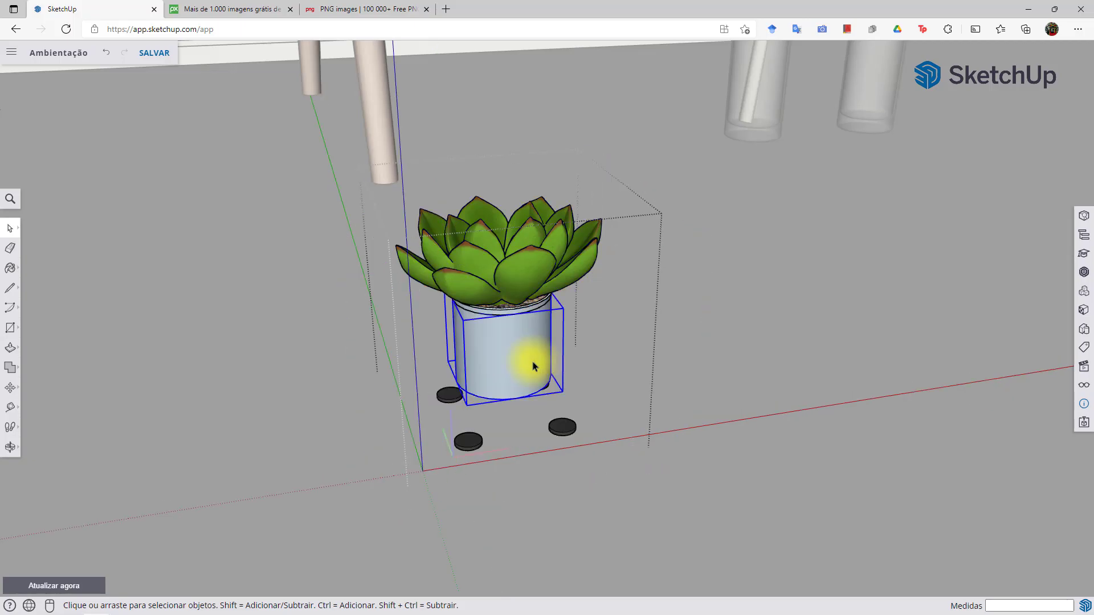
key(Delete)
key(ctrl+a)
key(Delete)
Close the emptied component and reduce the remaining succulent to one selectable object
scroll(584, 286, down, 3)
middle_drag(564, 363, 571, 405)
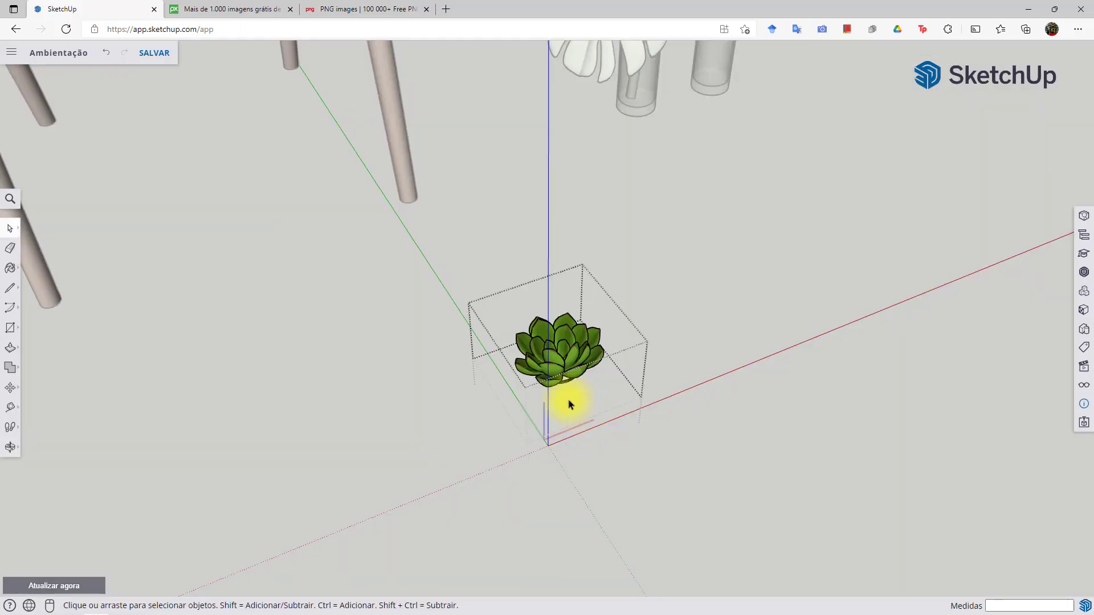
click(688, 340)
right_click(573, 356)
click(661, 392)
right_click(537, 354)
click(594, 417)
right_click(546, 354)
click(585, 416)
click(549, 365)
middle_drag(549, 365, 542, 330)
right_click(538, 331)
click(581, 471)
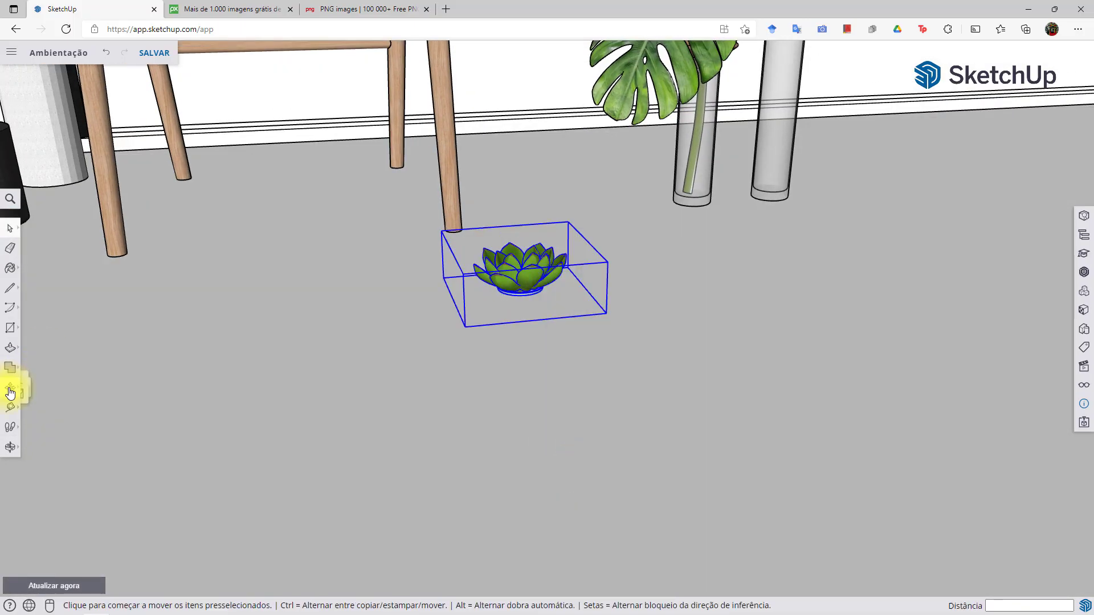
Move the succulent into the opening of the black planter and adjust its position by about 32.4 mm
click(10, 388)
scroll(509, 287, up, 10)
click(547, 257)
scroll(547, 257, down, 8)
scroll(470, 198, down, 5)
scroll(777, 420, up, 6)
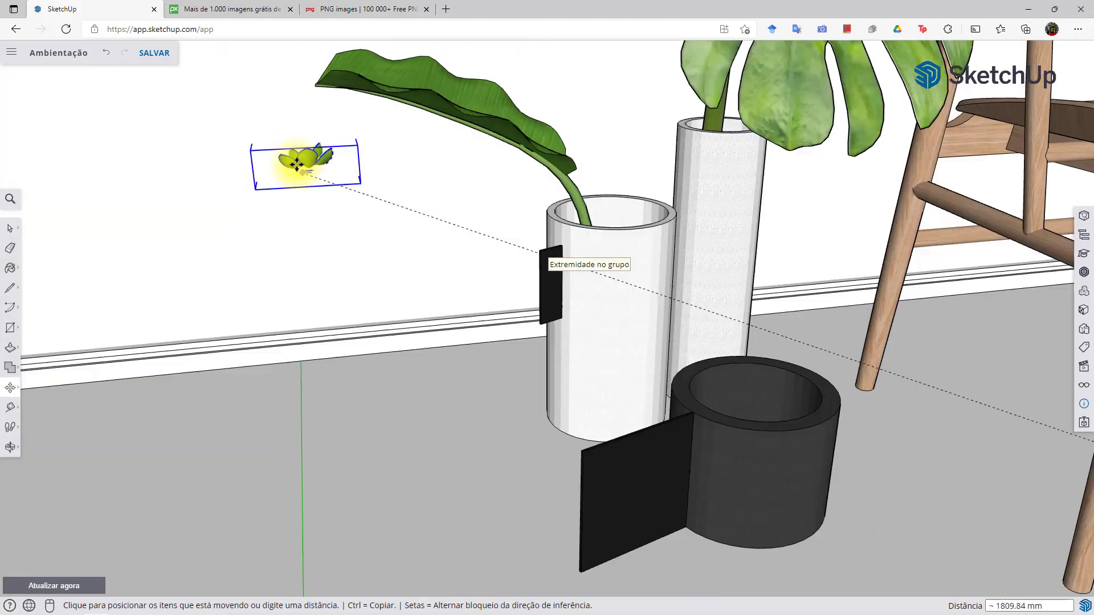
click(777, 420)
scroll(811, 474, up, 5)
click(717, 392)
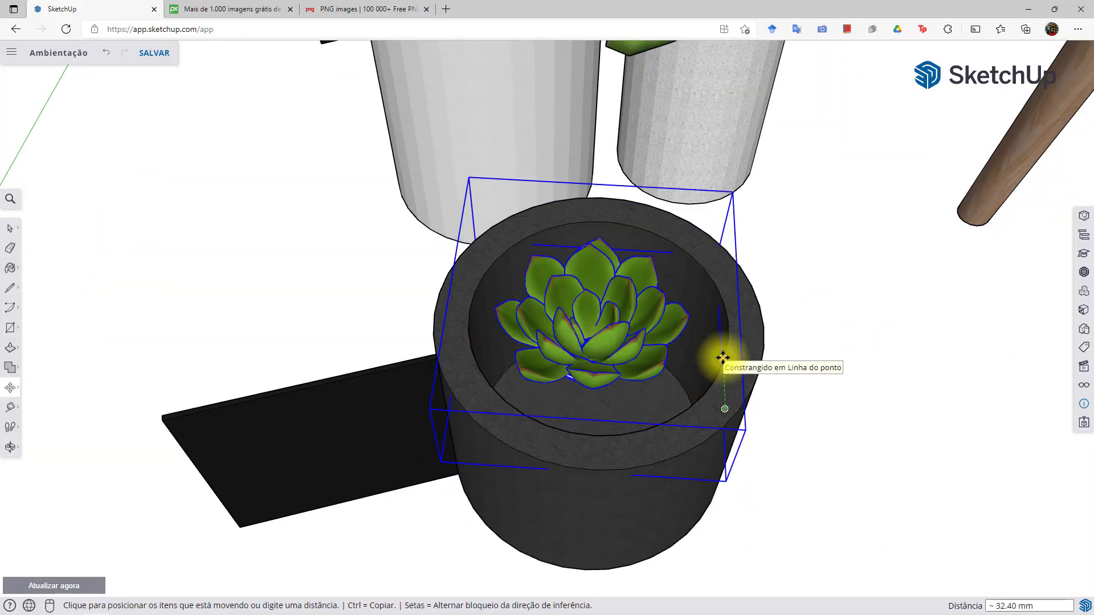
click(723, 358)
Scale the succulent up uniformly from a corner until its leaves fill the black planter's opening
middle_drag(726, 353, 781, 281)
click(11, 392)
click(33, 410)
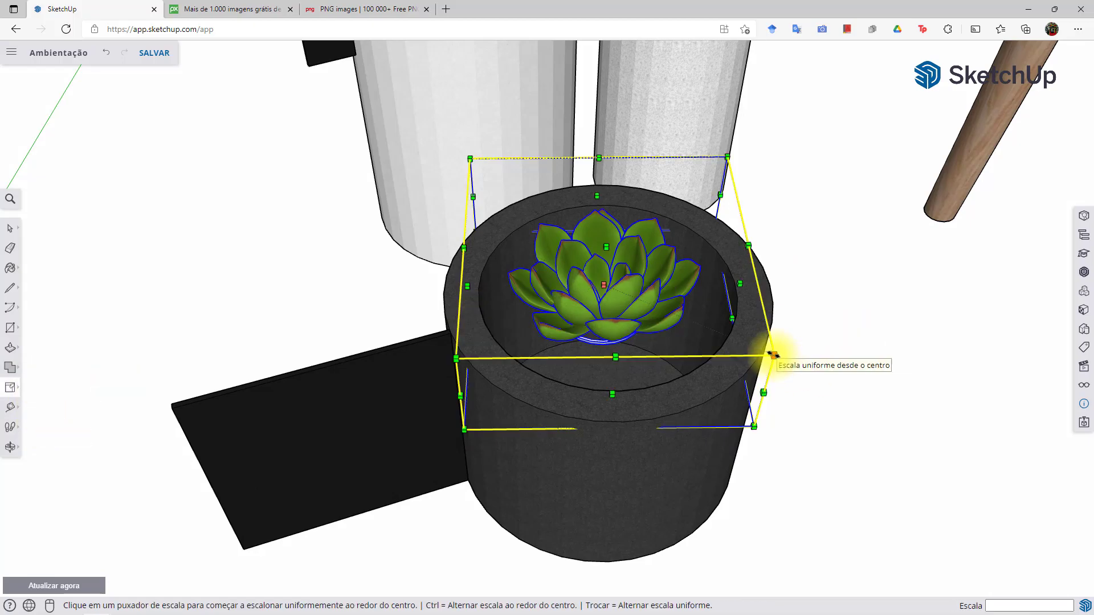
click(772, 356)
click(977, 462)
middle_drag(702, 370, 606, 330)
Delete the leftover glass-vase monstera and the empty glass vase with the wooden top beside the chair
click(9, 228)
scroll(347, 321, down, 5)
click(691, 503)
middle_drag(691, 503, 767, 390)
click(848, 310)
key(Delete)
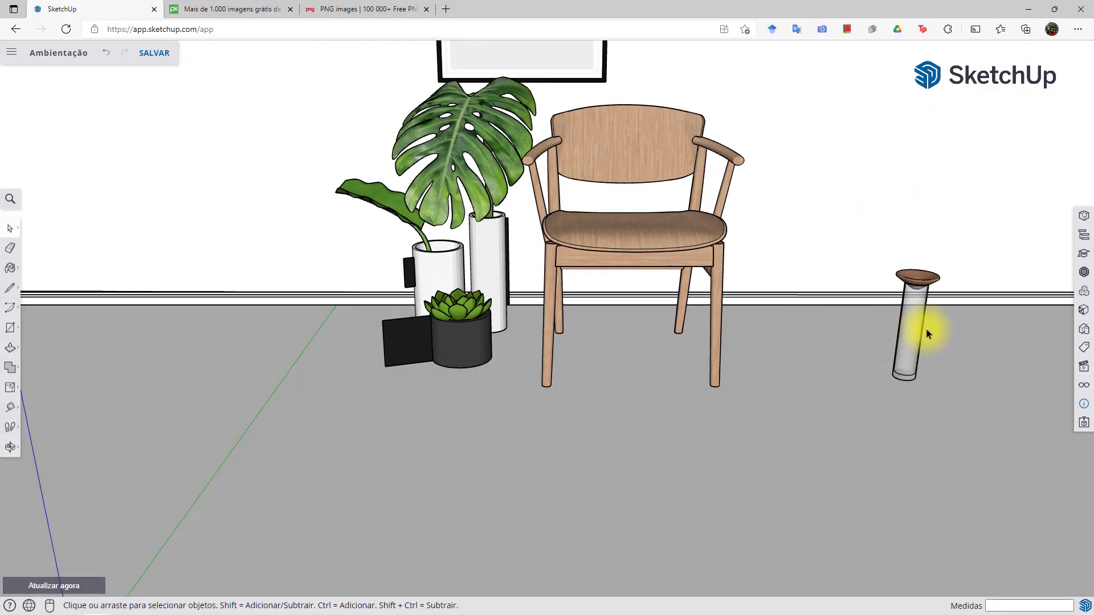
click(923, 334)
key(Delete)
Move the chair and the wall picture a little along the wall, away from the planters
middle_drag(902, 295, 491, 346)
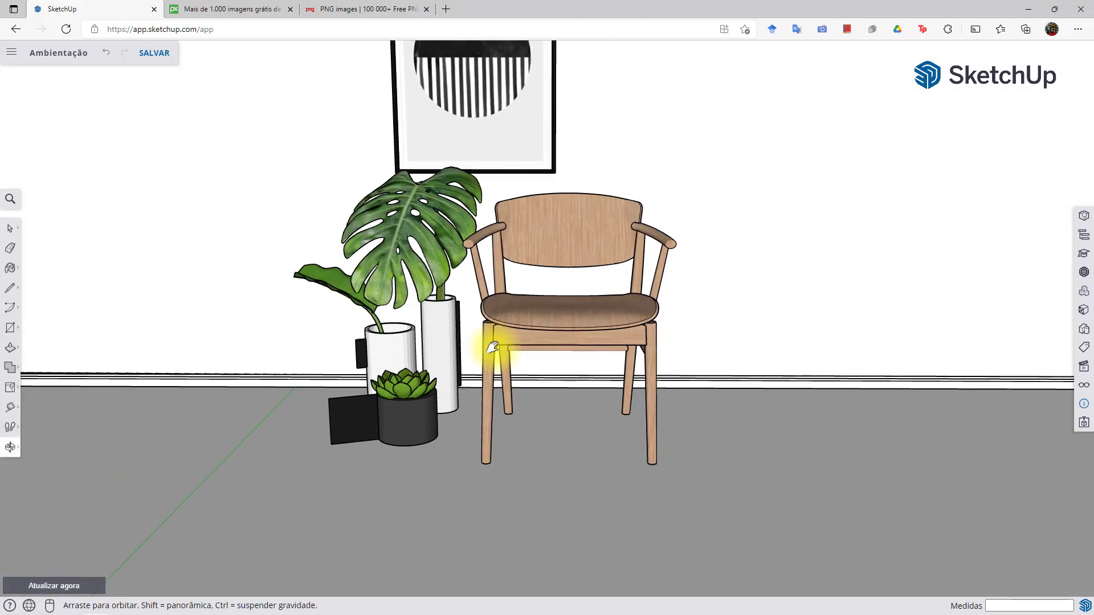
click(594, 354)
key(m)
middle_drag(548, 434, 456, 288)
click(10, 230)
click(490, 228)
middle_drag(582, 231, 490, 446)
key(m)
click(603, 185)
click(641, 184)
key(m)
click(508, 390)
key(space)
click(492, 373)
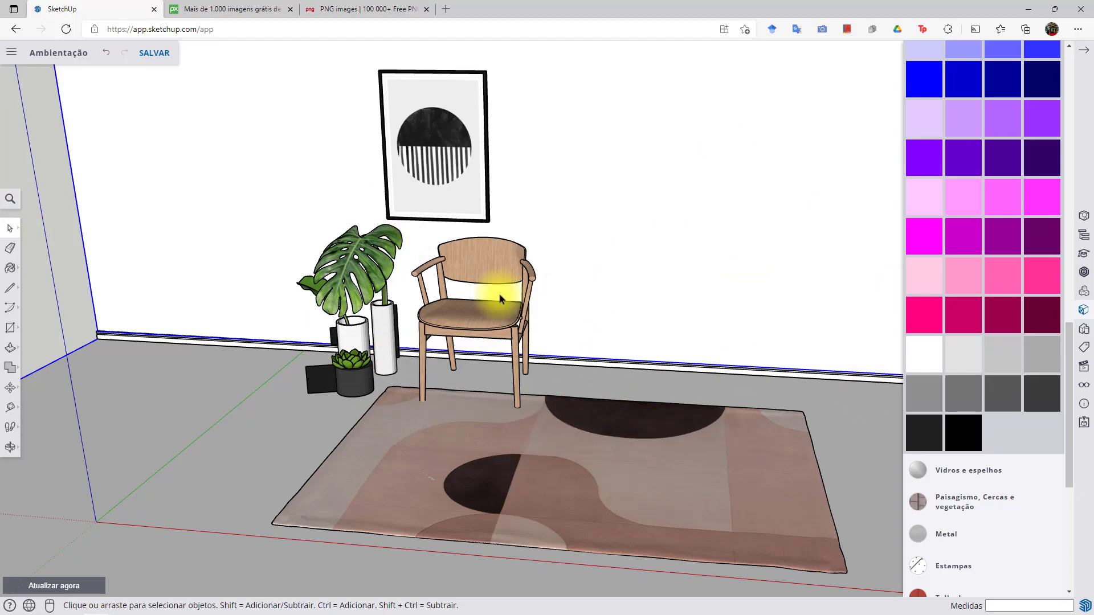
Start the Paint tool and open the Madeiras category of the material library
click(12, 272)
click(1050, 293)
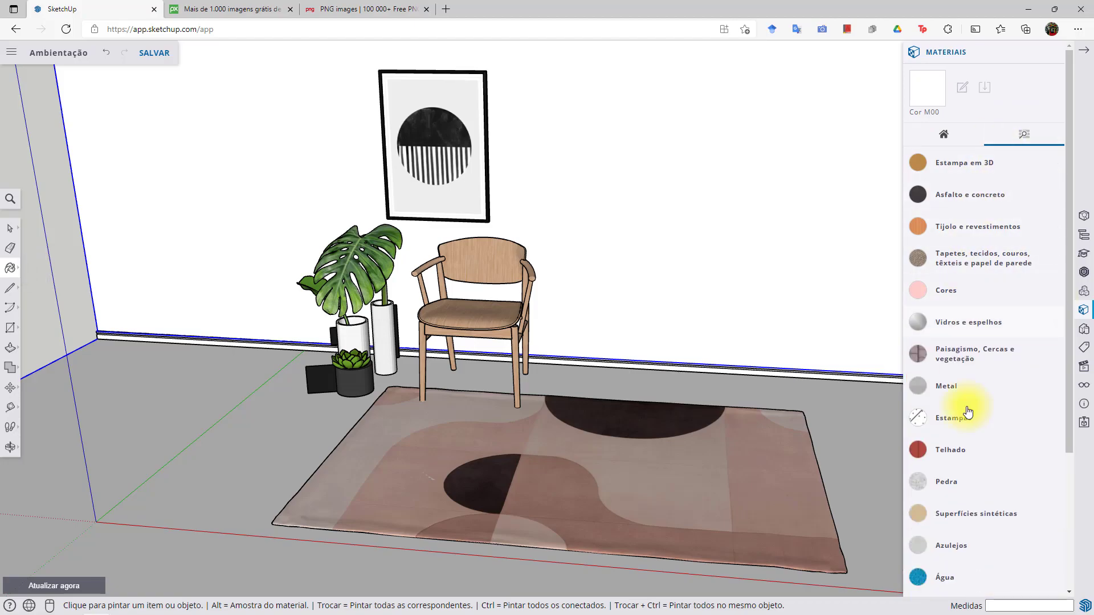
click(952, 137)
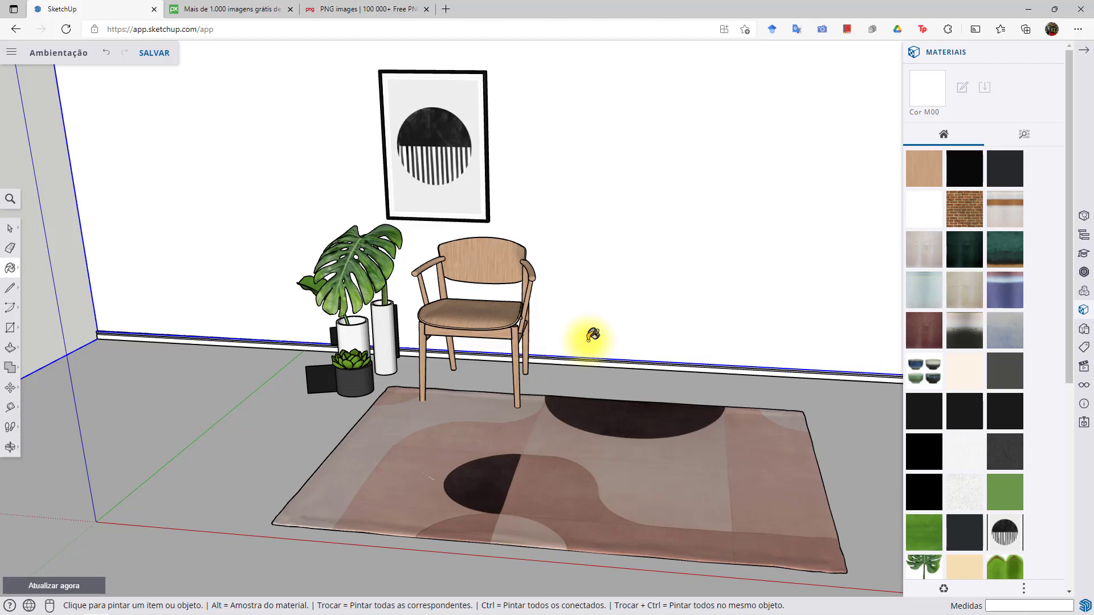
click(1029, 133)
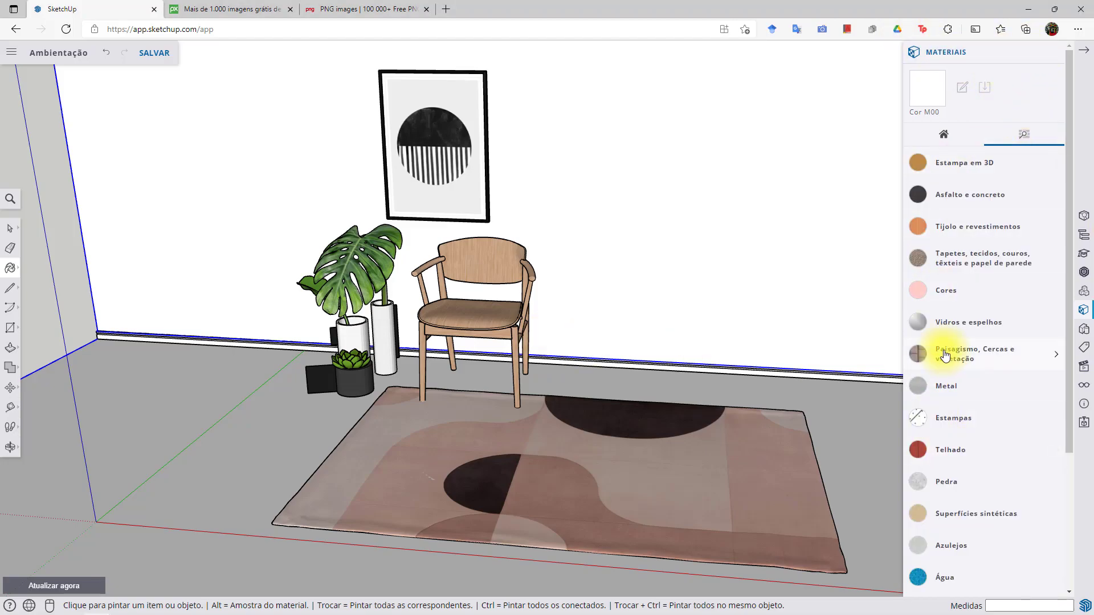
drag(1069, 314, 1047, 459)
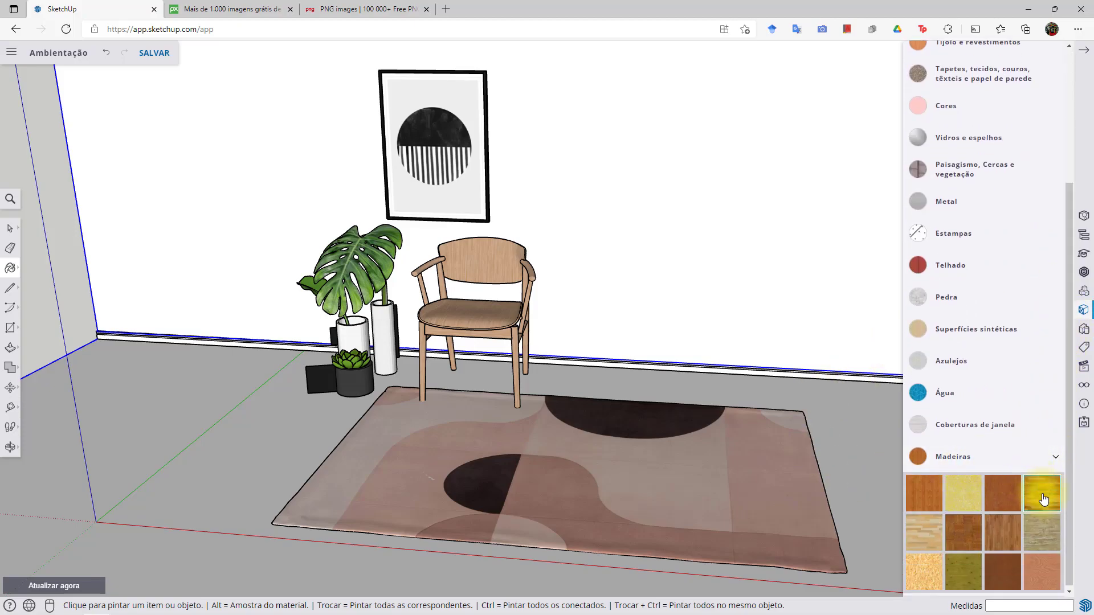
Paint only the floor slab, separately from the wall, with the Madeiras material Piso de madeira escuro
click(1041, 504)
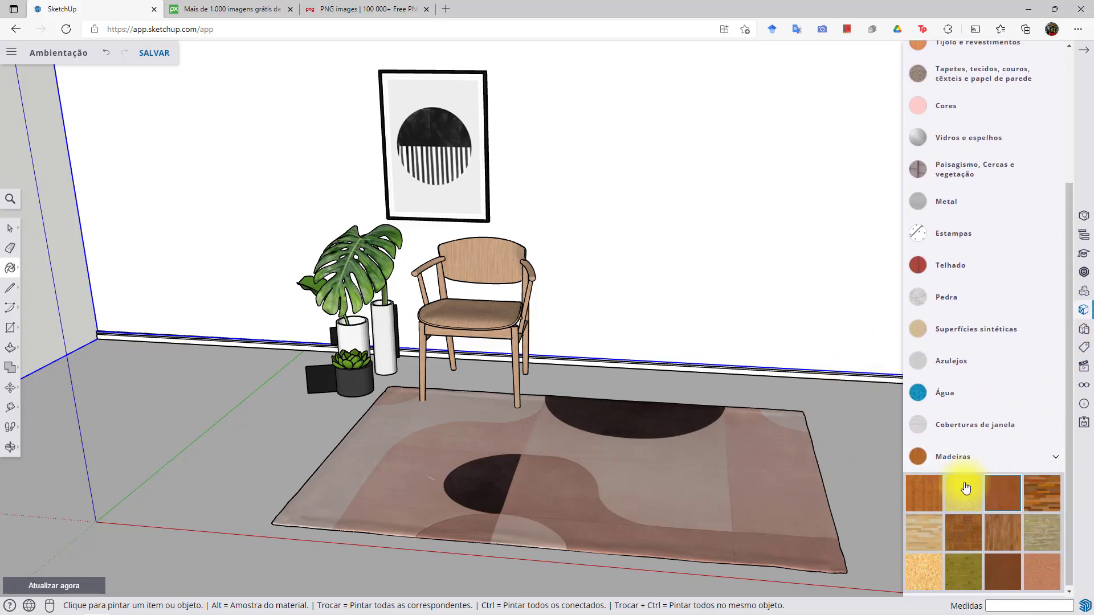
click(203, 460)
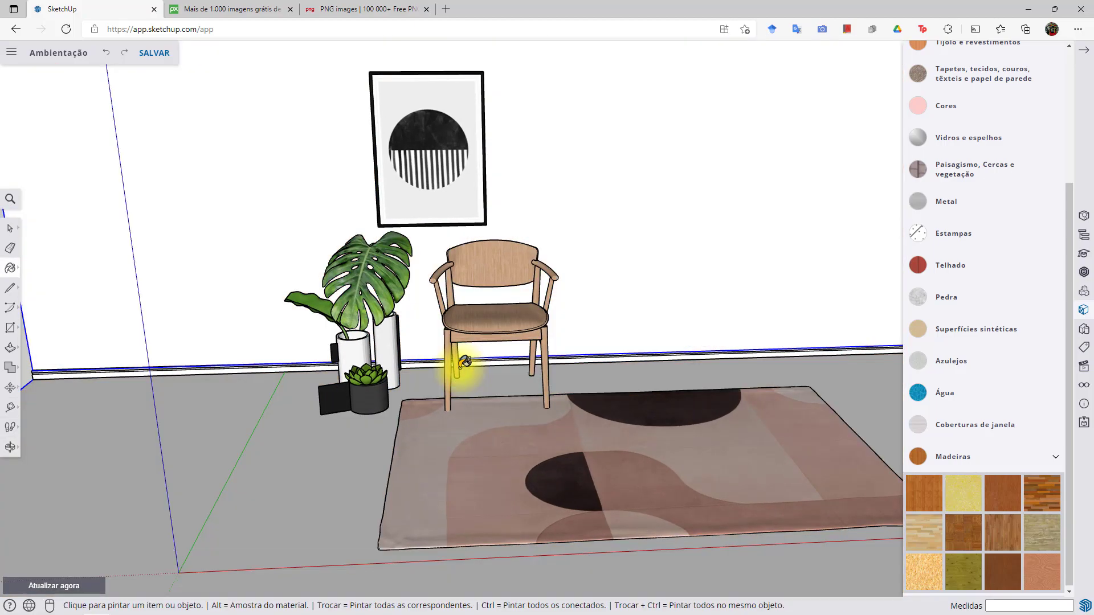
scroll(464, 362, down, 6)
click(10, 229)
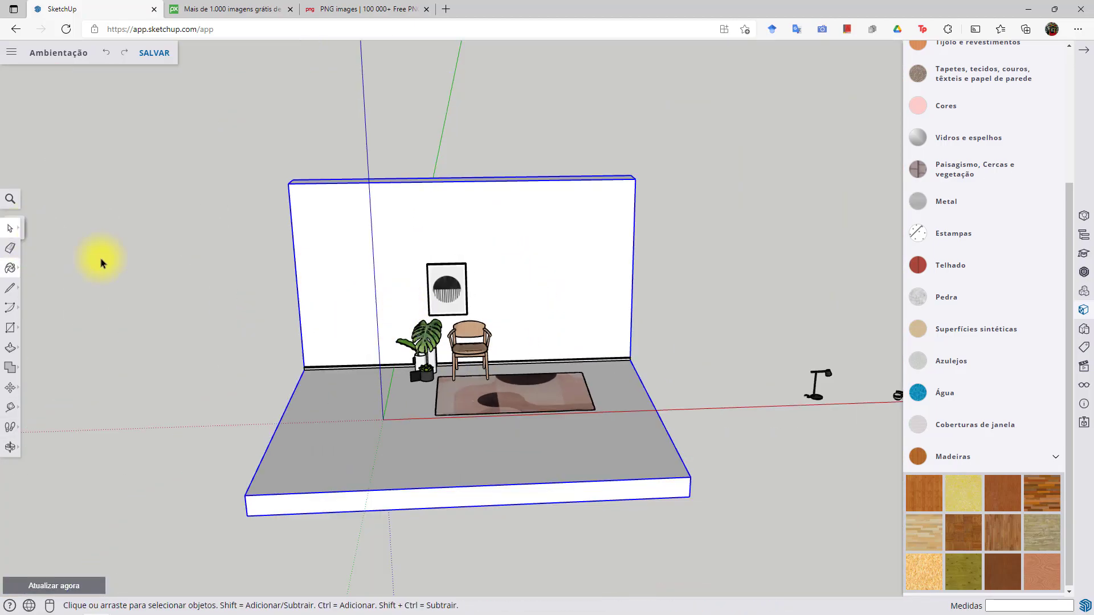
click(659, 361)
scroll(496, 465, up, 5)
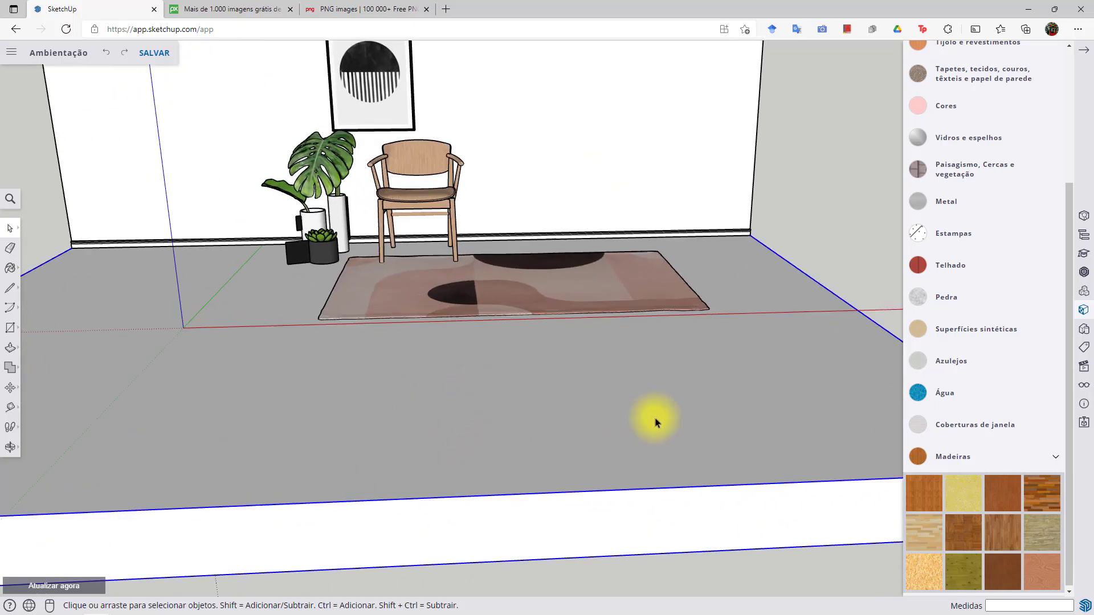
middle_drag(655, 420, 562, 454)
click(984, 386)
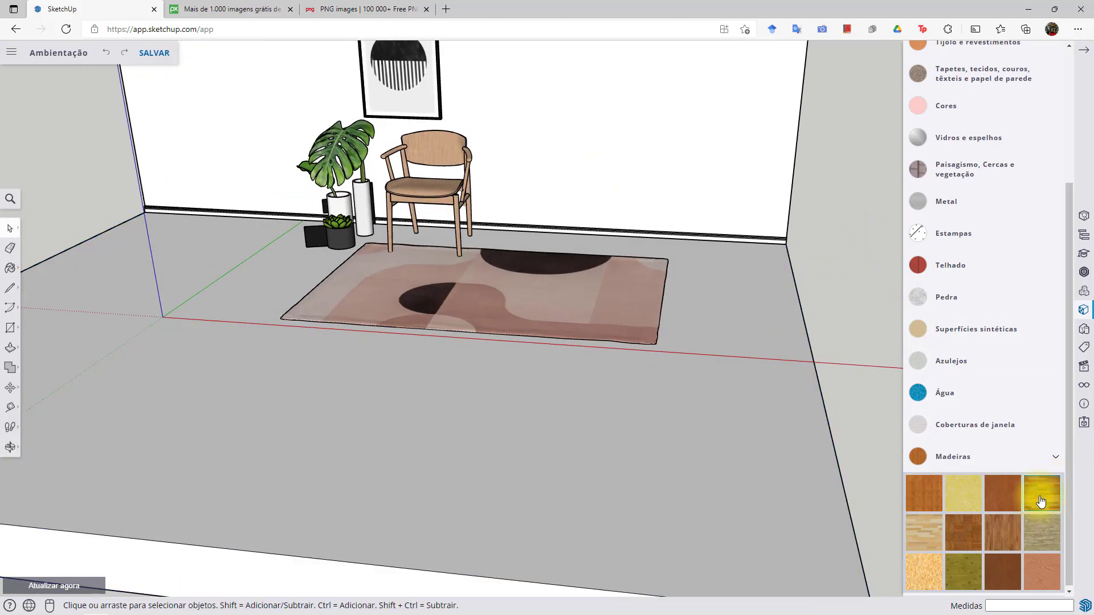
click(769, 340)
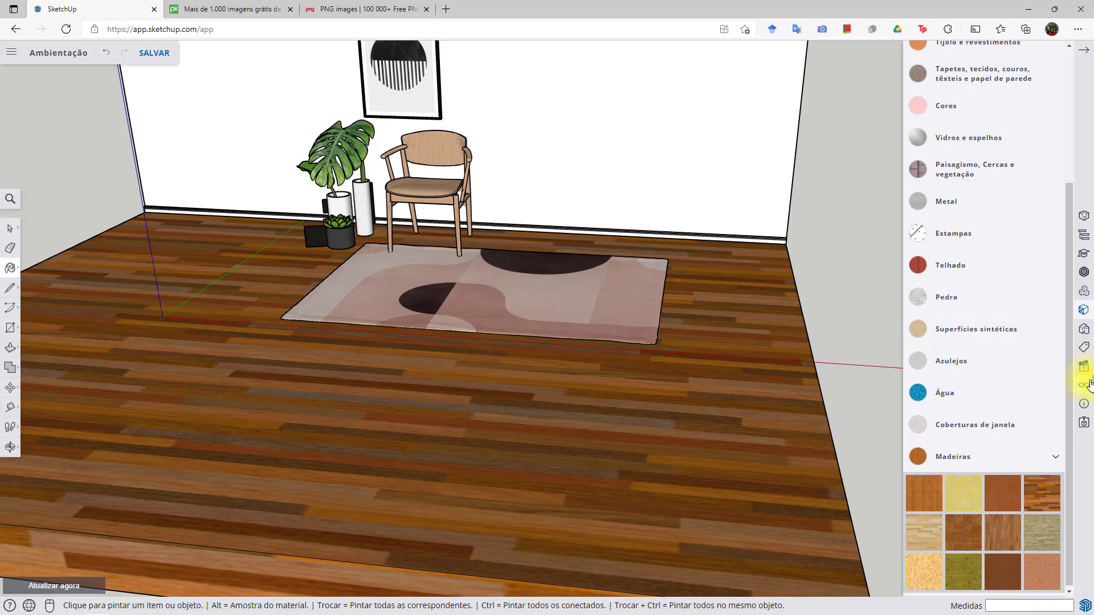
Paint the back wall a light cream from the Cores category
drag(1070, 380, 1067, 241)
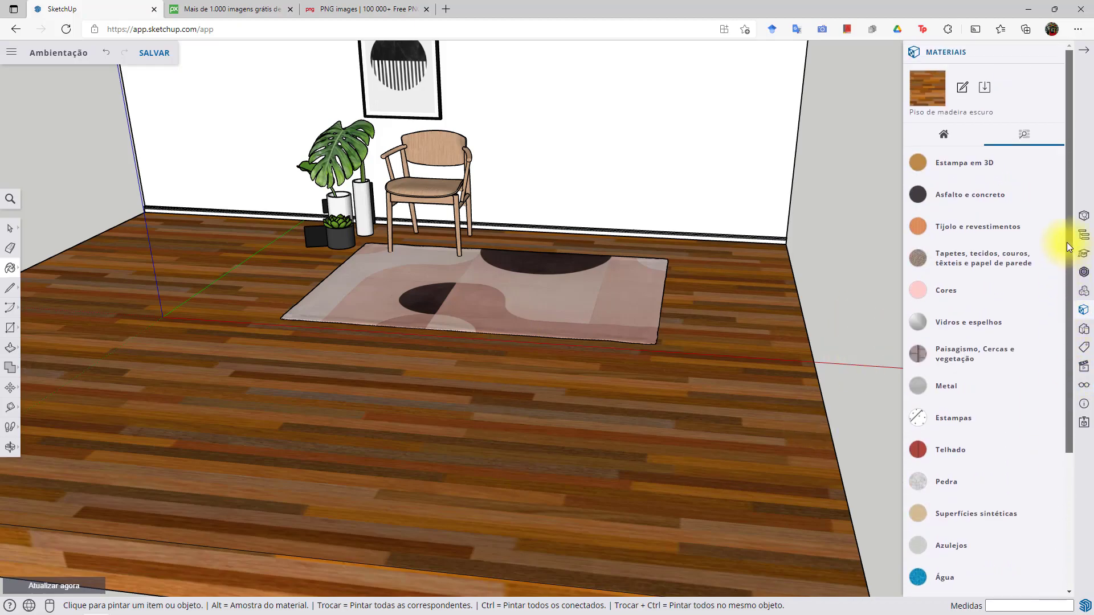
click(968, 289)
middle_drag(512, 155, 481, 282)
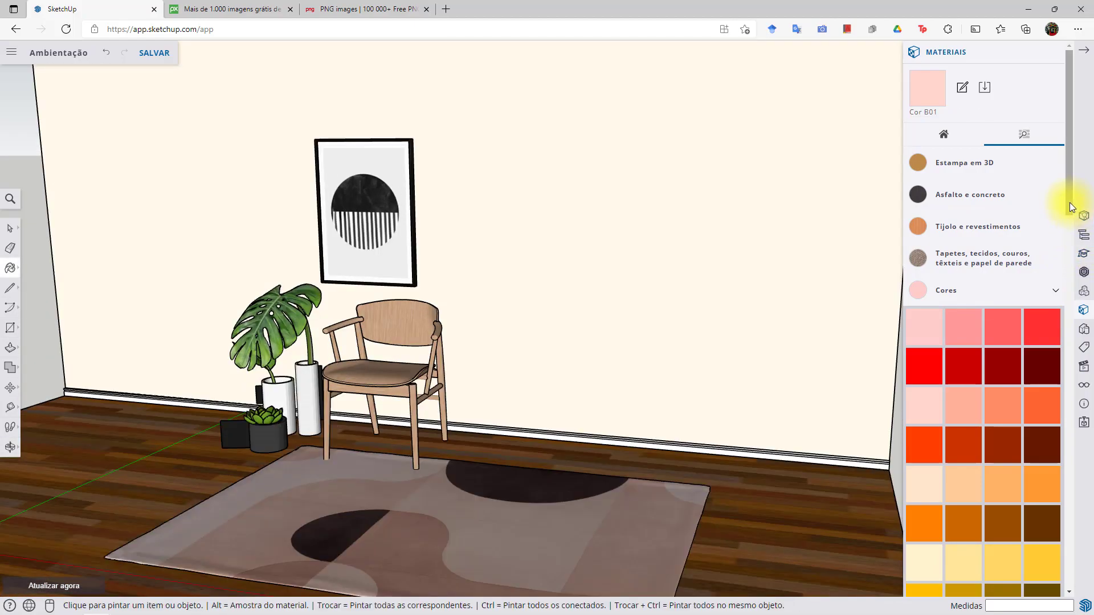
Pick the dark grey Cor M07 as the paint colour and collapse the Cores category
drag(1069, 203, 1054, 531)
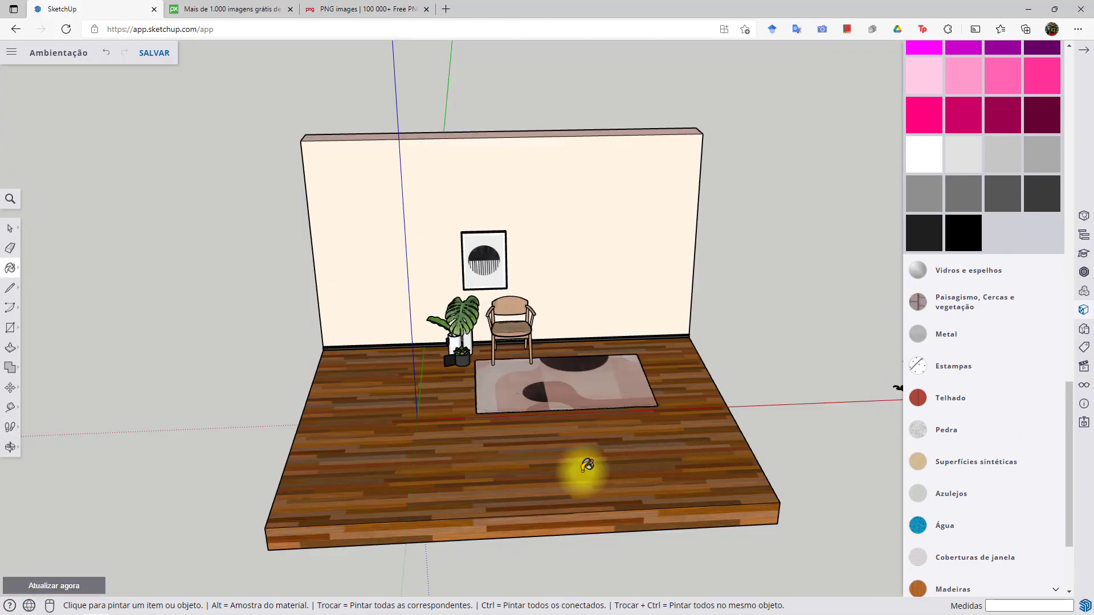
drag(1066, 396, 1085, 53)
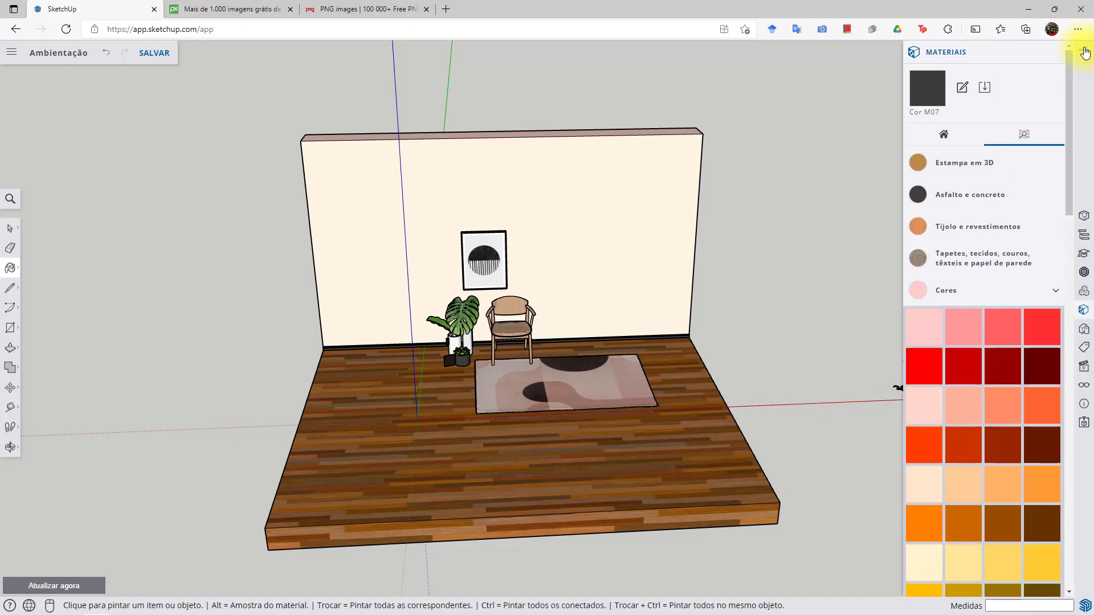
click(1059, 290)
scroll(934, 545, down, 4)
scroll(955, 478, up, 4)
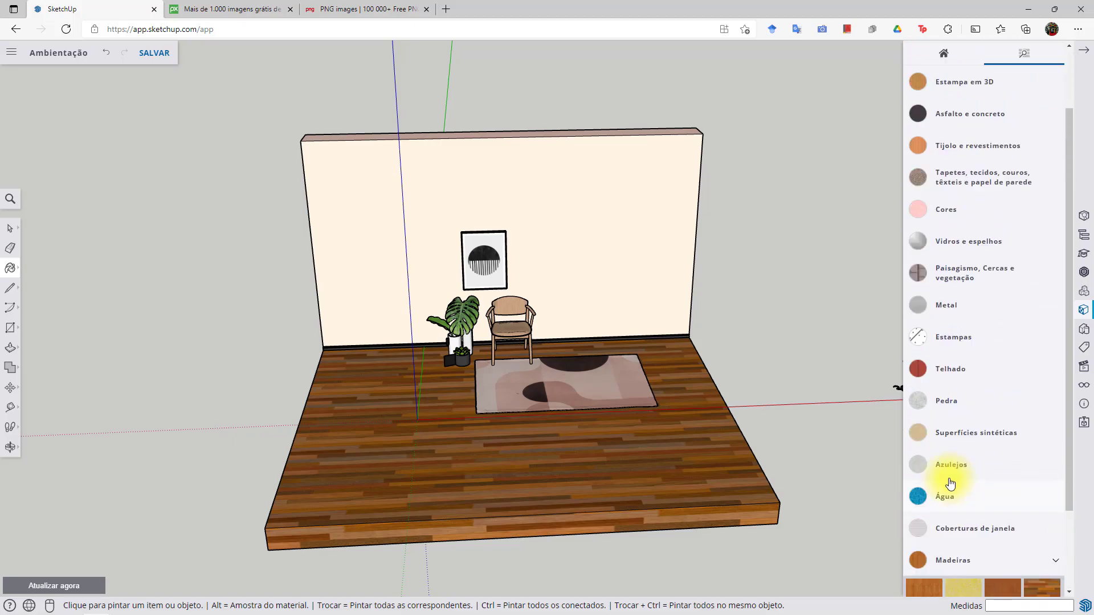
Search 3D Warehouse for "texturas madeira"
click(1084, 275)
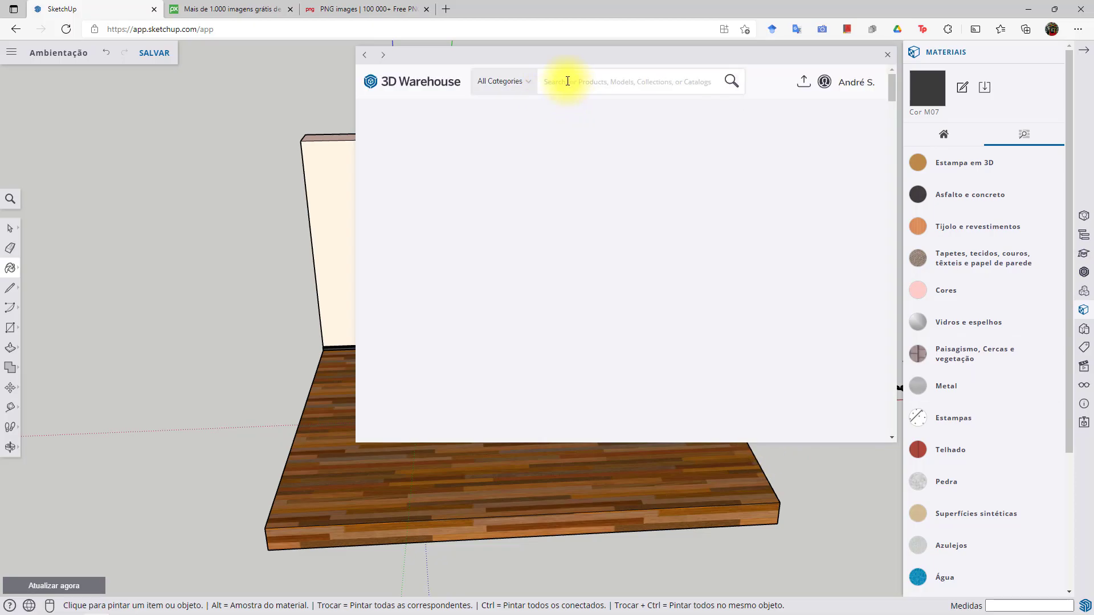
click(568, 139)
text(textures mad)
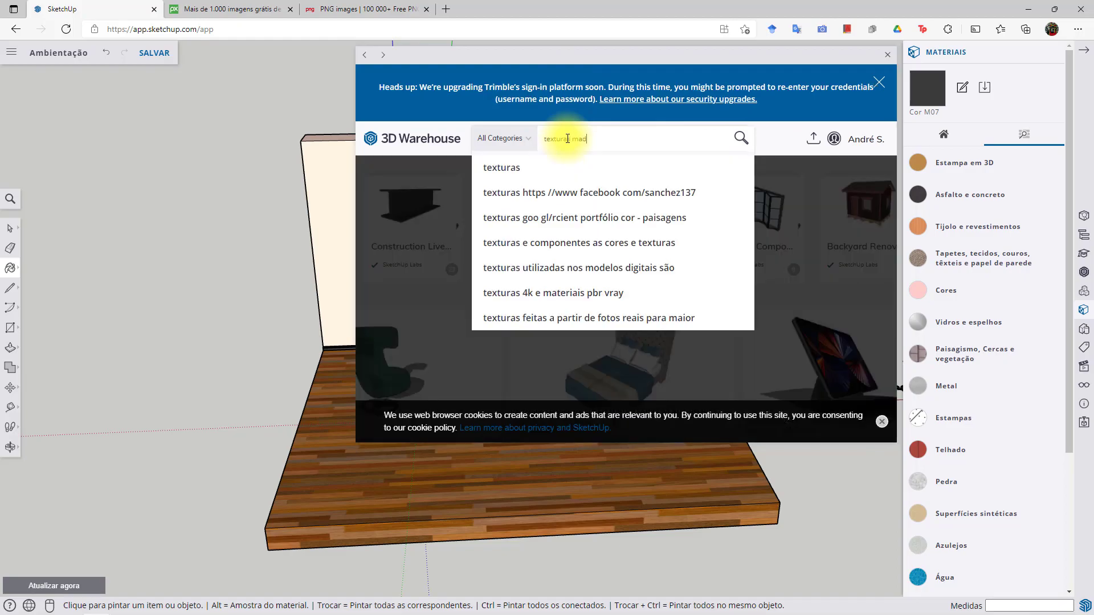
text(eira)
key(Return)
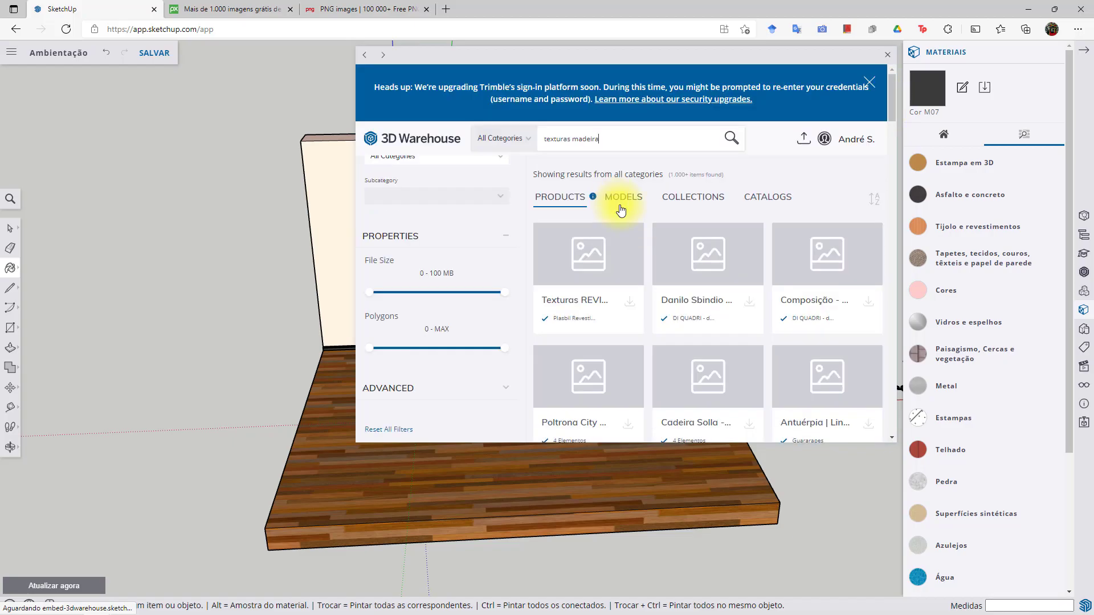
Import the Elmo Suiço wood panel by ARAUCO Brasil from the search results, accepting the large model import
drag(894, 118, 897, 150)
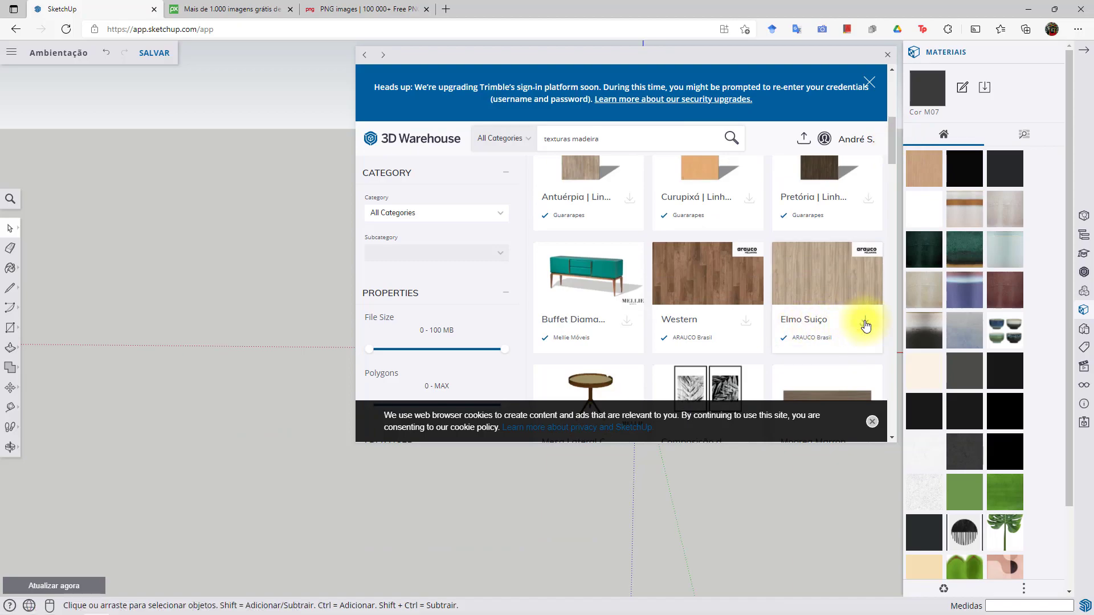
click(836, 325)
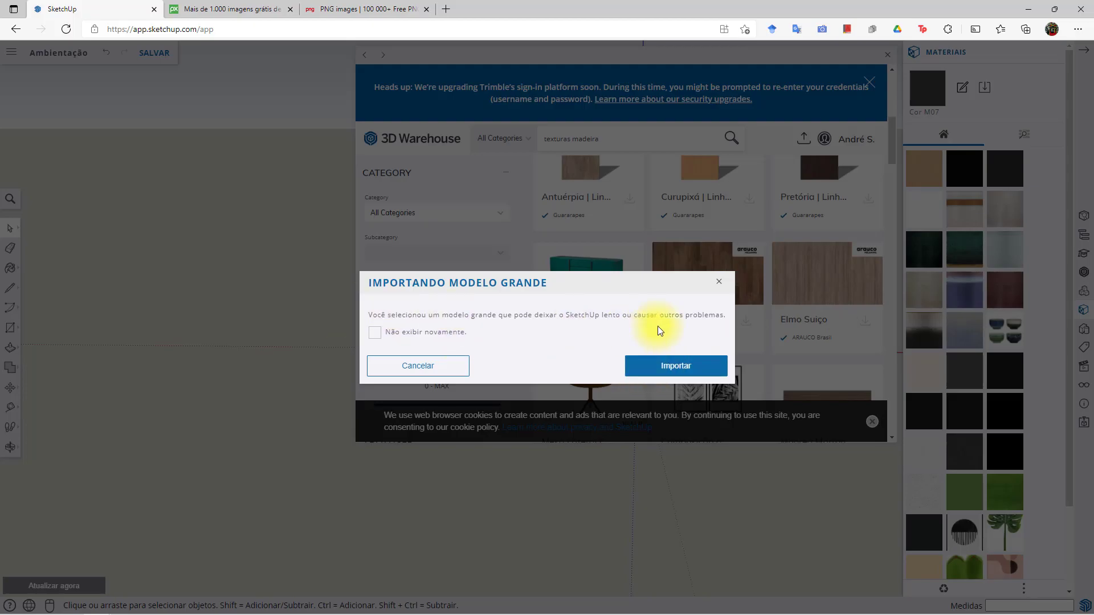
click(680, 366)
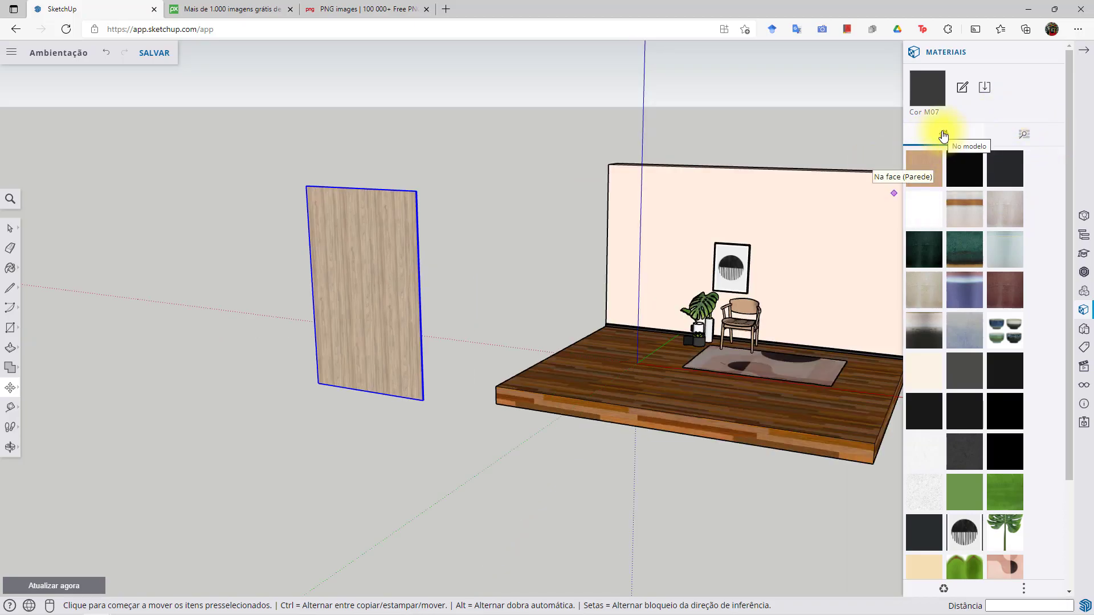
Locate the imported wood texture among the model's materials and open the floor slab group for editing
drag(1068, 172, 1067, 305)
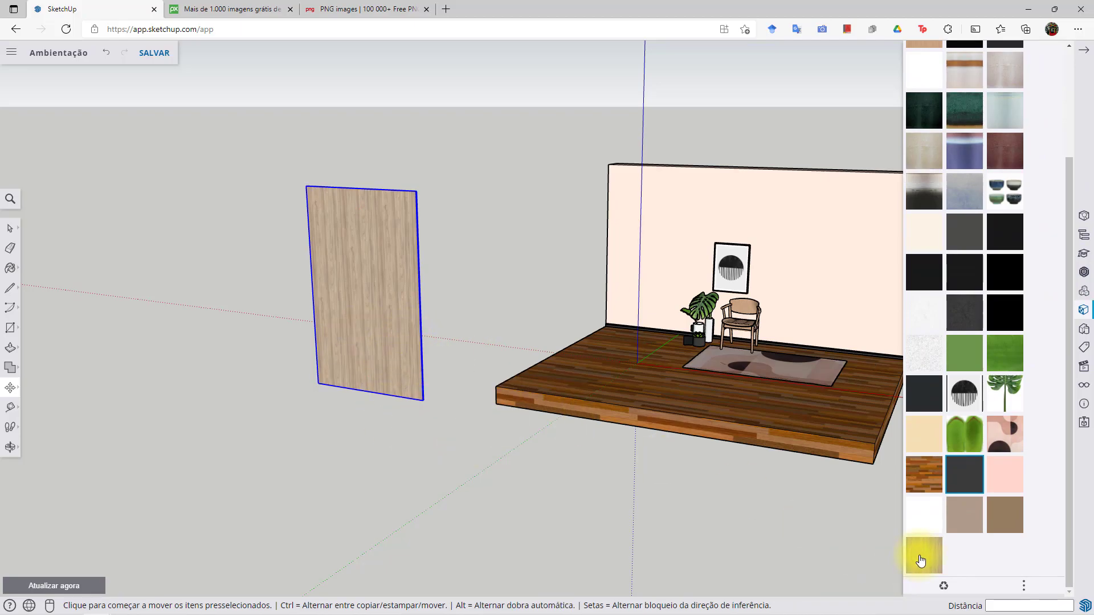
click(11, 231)
click(691, 422)
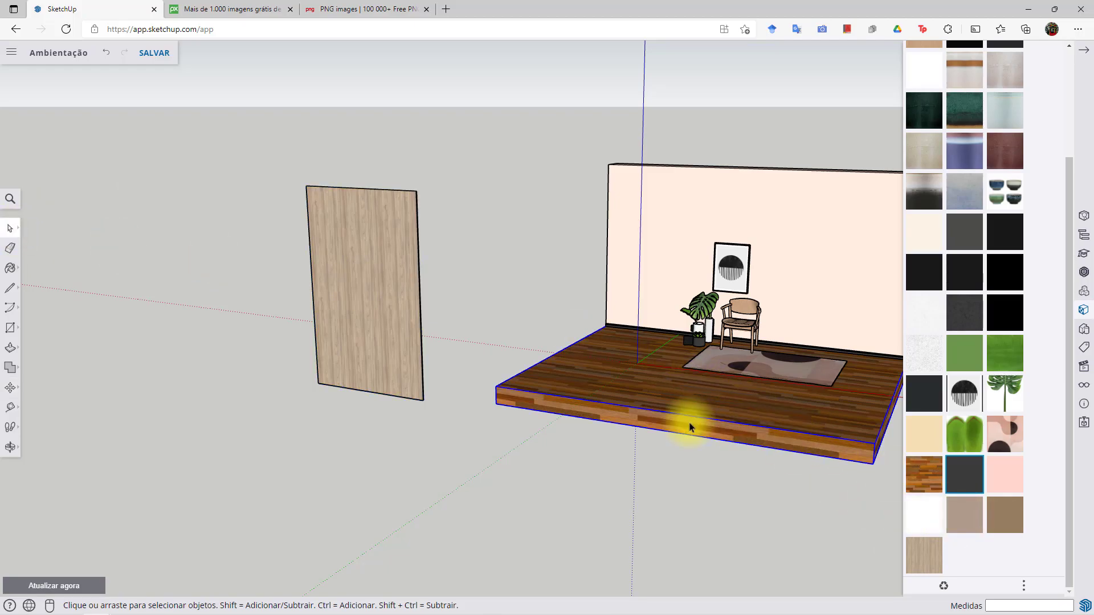
middle_drag(691, 422, 806, 416)
scroll(806, 415, up, 5)
scroll(750, 428, down, 10)
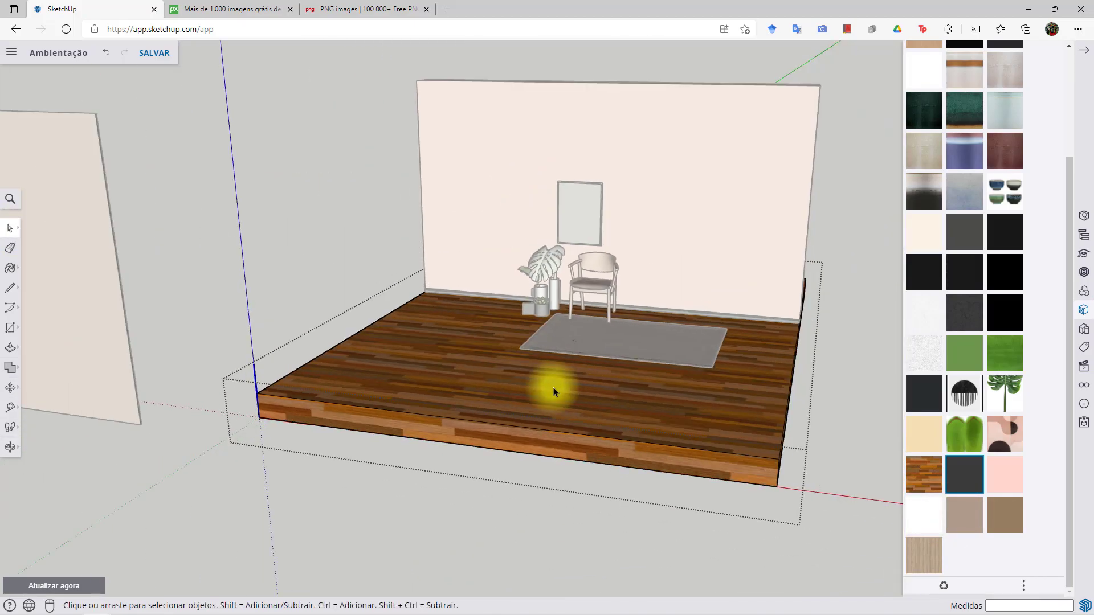
middle_drag(556, 385, 693, 483)
scroll(647, 459, up, 10)
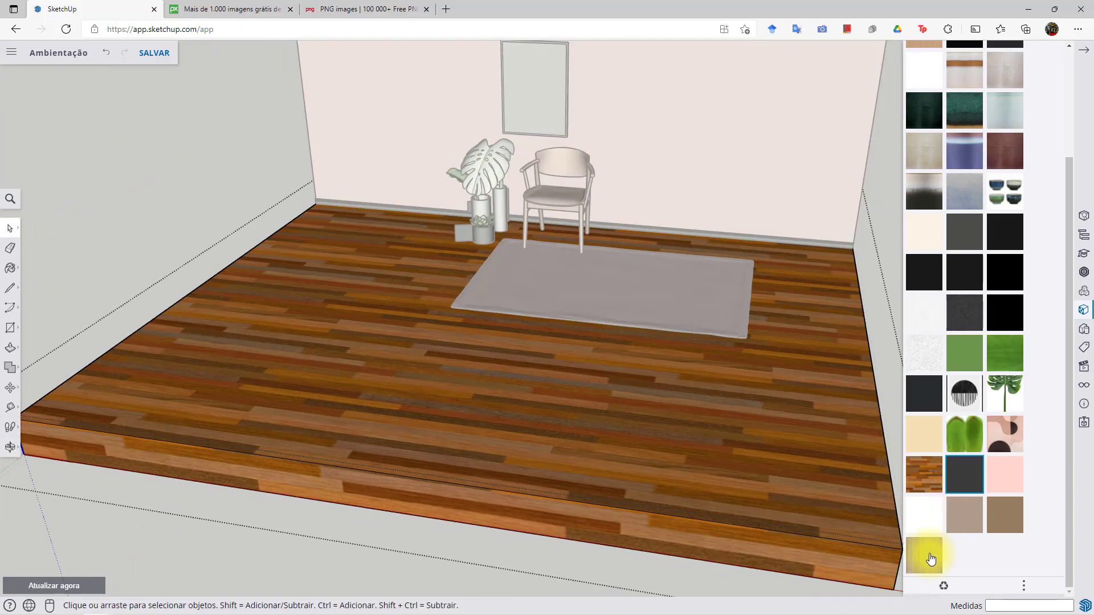
Paint the floor slab's top face with the imported light wood texture and close the group
click(931, 559)
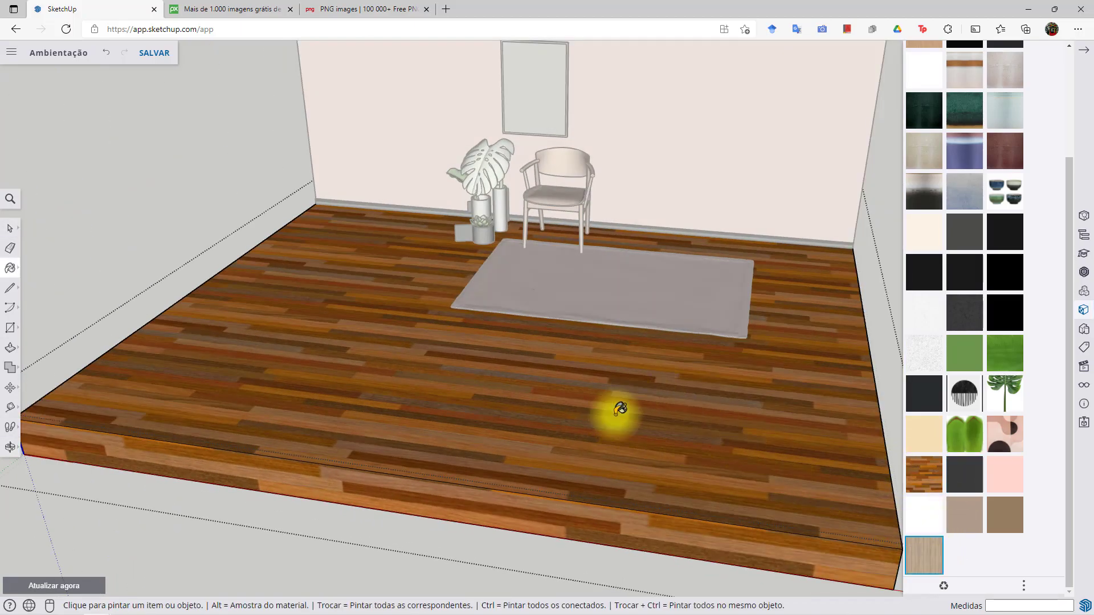
click(627, 417)
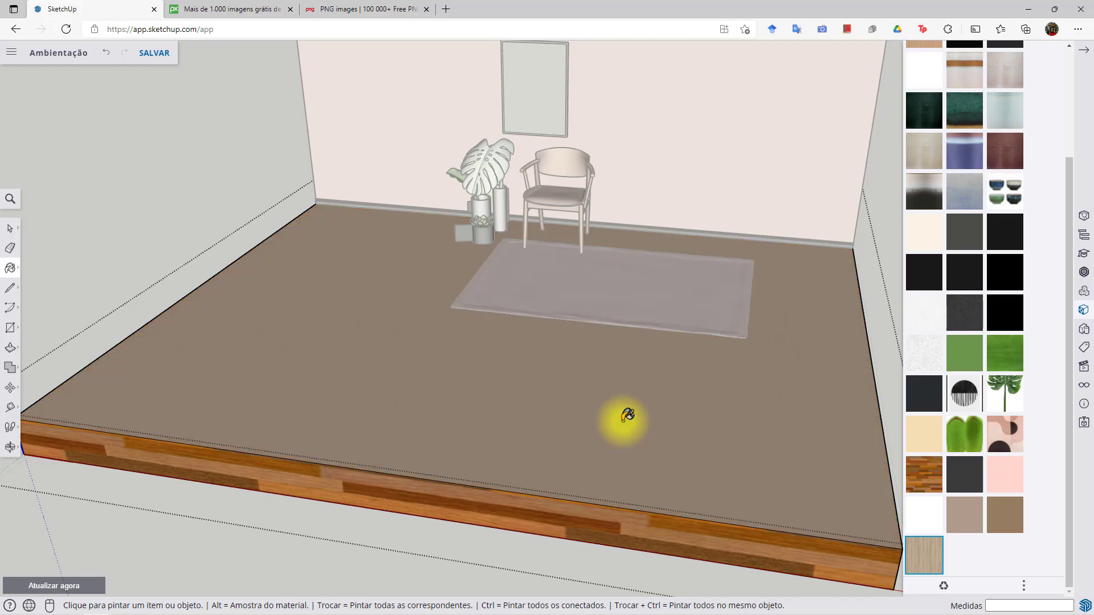
scroll(627, 425, down, 6)
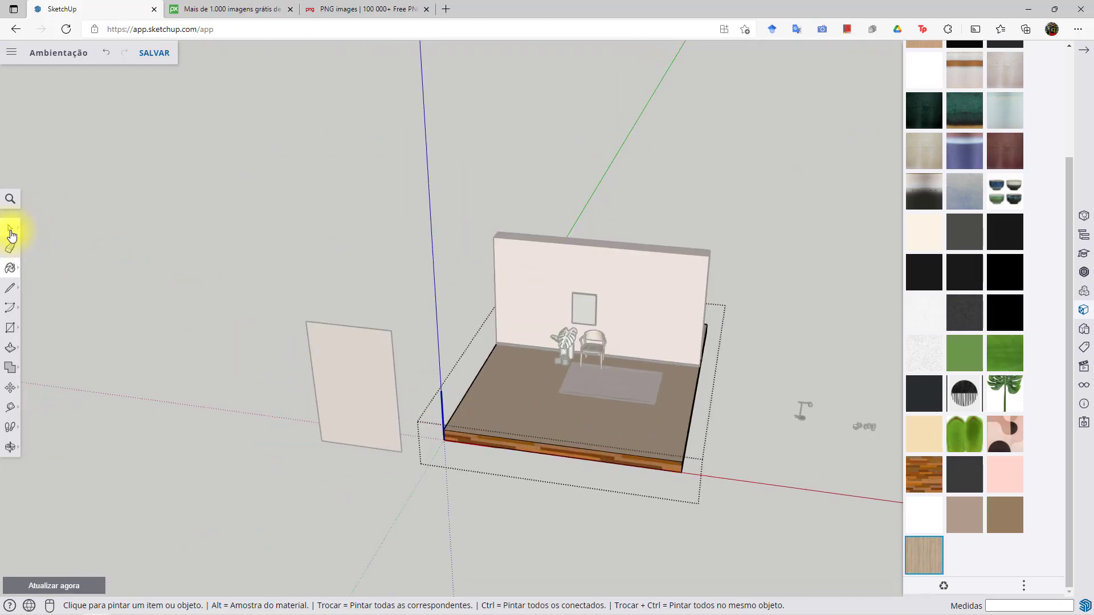
click(11, 231)
click(803, 459)
Examine the scale of the wood grain on the floor up close
scroll(558, 433, up, 3)
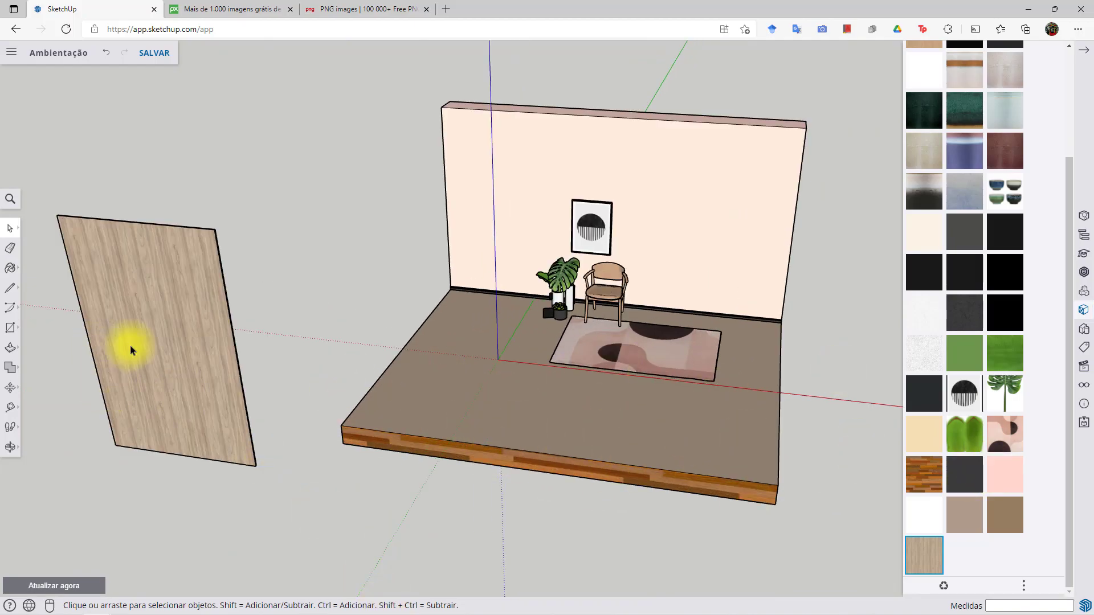
scroll(625, 454, up, 10)
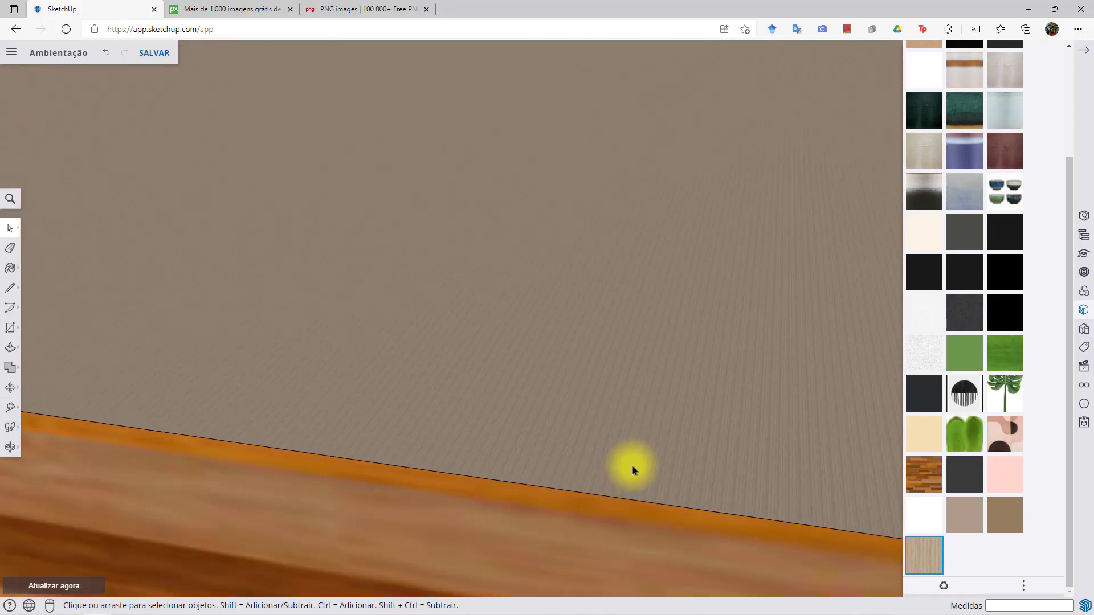
scroll(614, 480, down, 10)
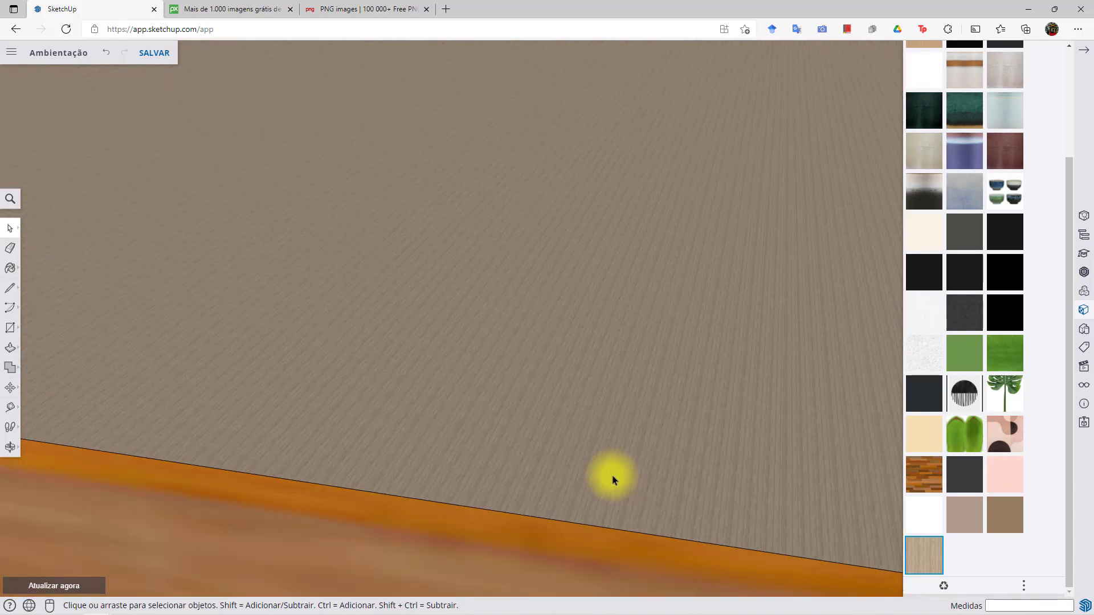
scroll(612, 477, down, 8)
scroll(550, 410, up, 7)
scroll(570, 450, down, 5)
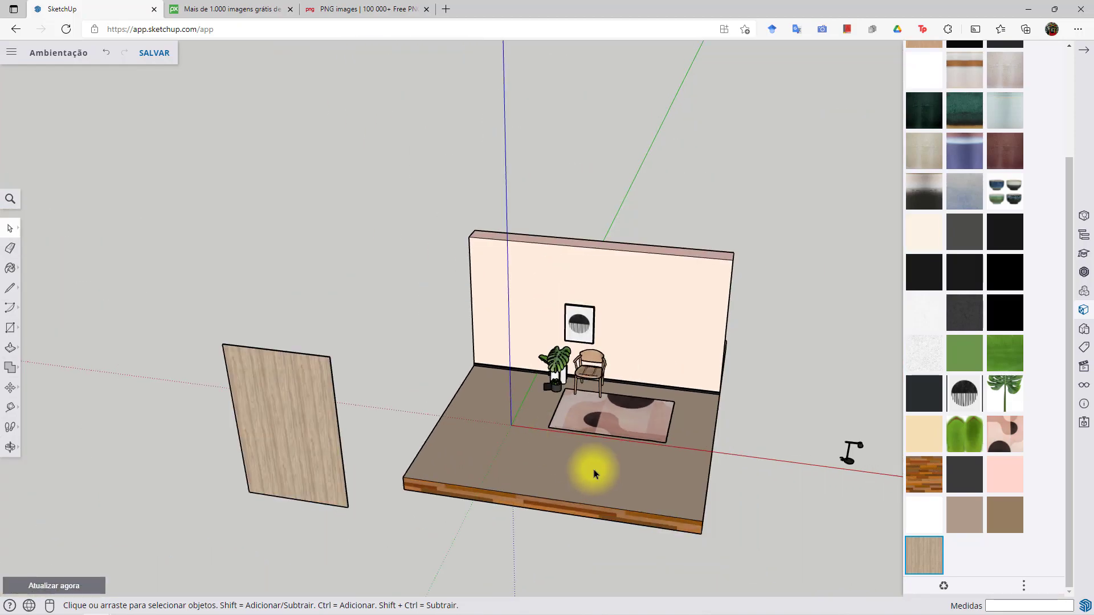
scroll(625, 467, up, 5)
scroll(509, 441, down, 5)
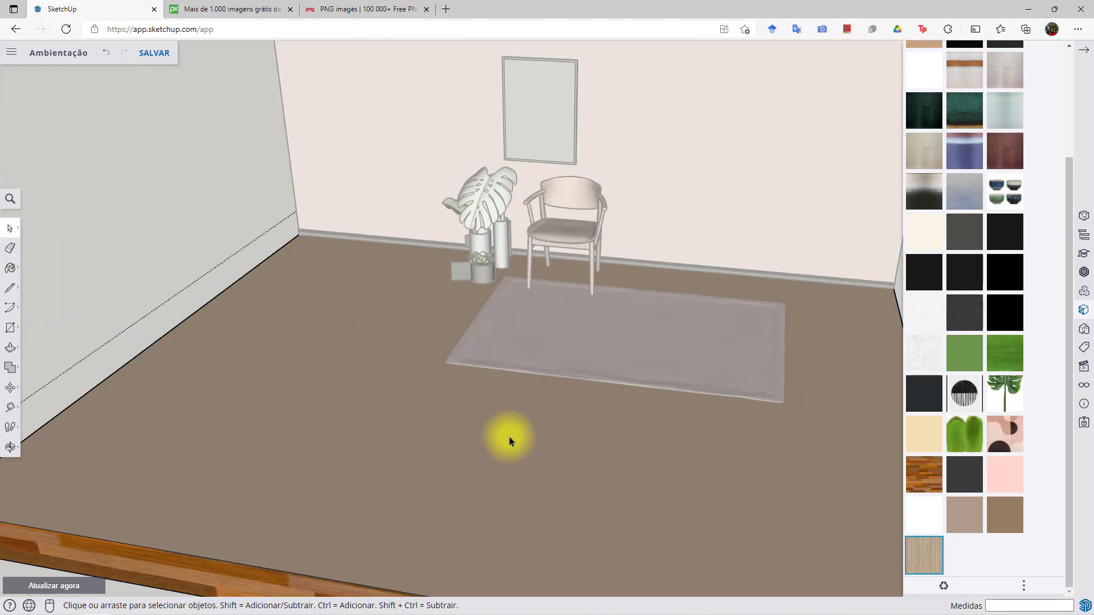
Select the floor slab's top face inside its group and start positioning its texture
scroll(521, 454, up, 4)
click(493, 433)
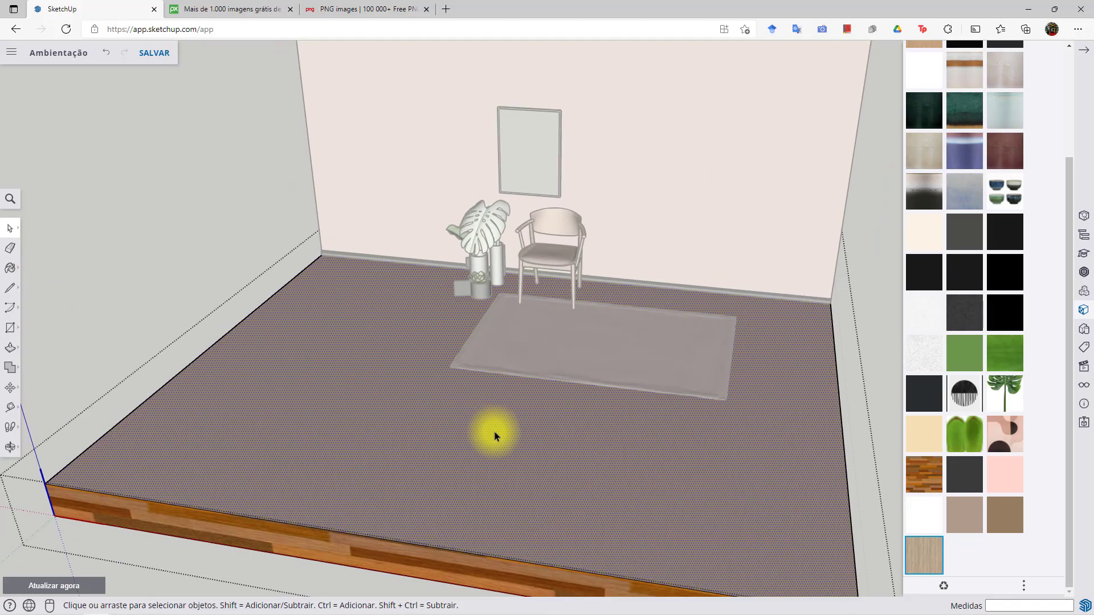
right_click(373, 362)
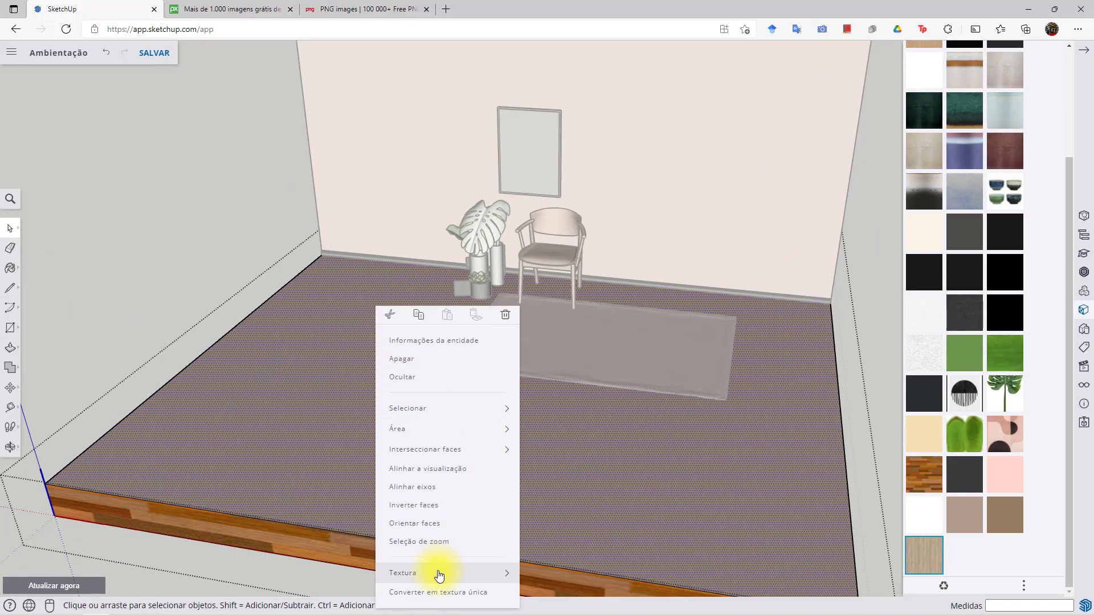
mouse_move(439, 574)
click(556, 542)
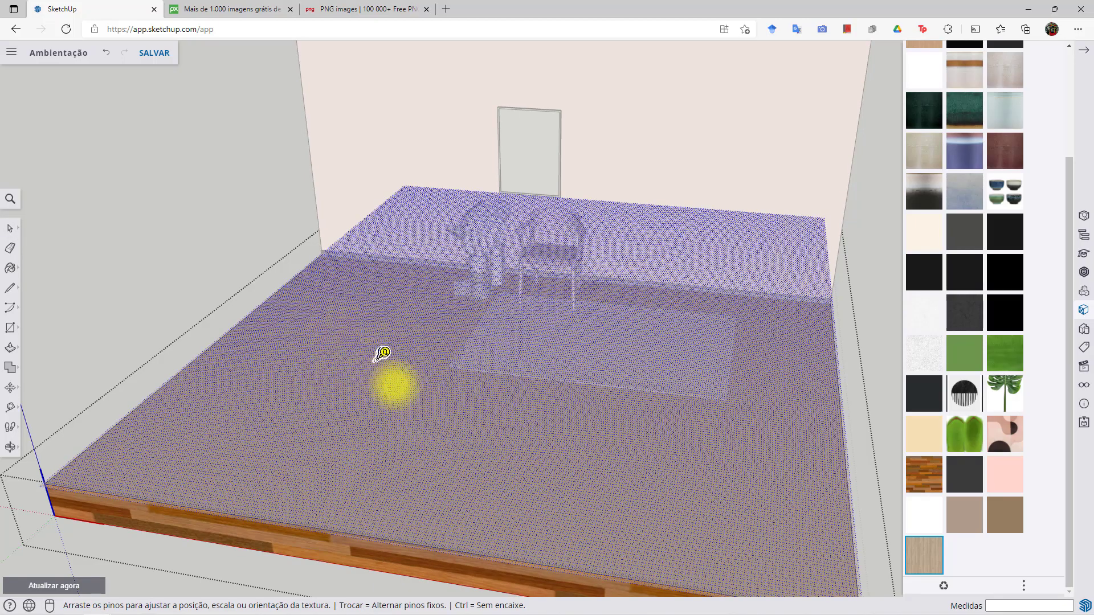
Enlarge the floor's wood texture with the scale and rotate pin, apply it and close the group
scroll(376, 353, up, 3)
scroll(399, 353, up, 5)
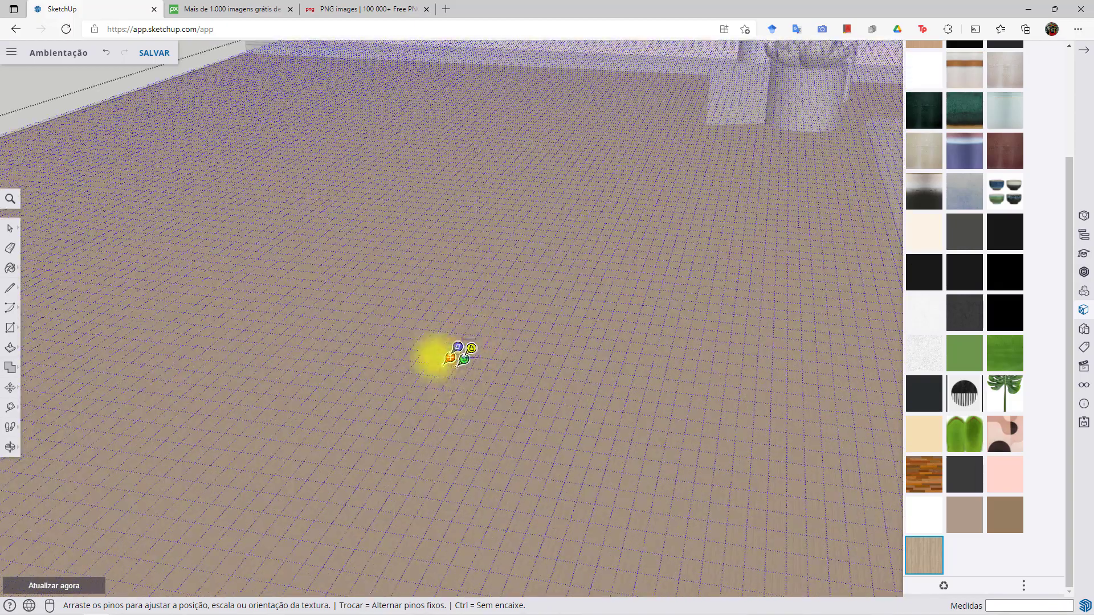
scroll(454, 363, up, 2)
scroll(456, 364, up, 2)
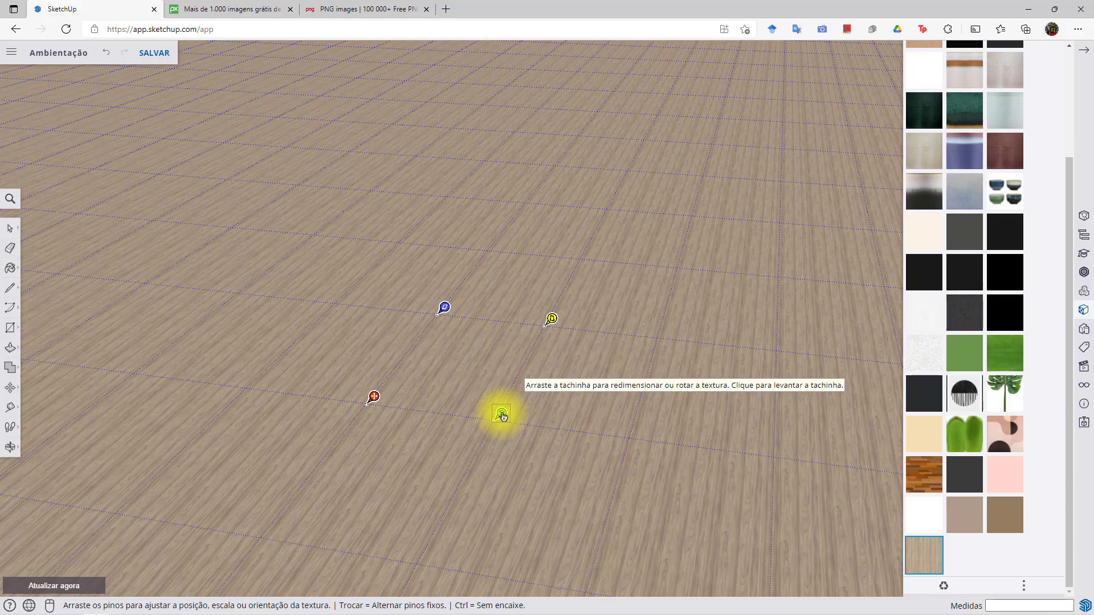
drag(503, 417, 883, 460)
scroll(762, 447, down, 10)
middle_drag(701, 452, 589, 354)
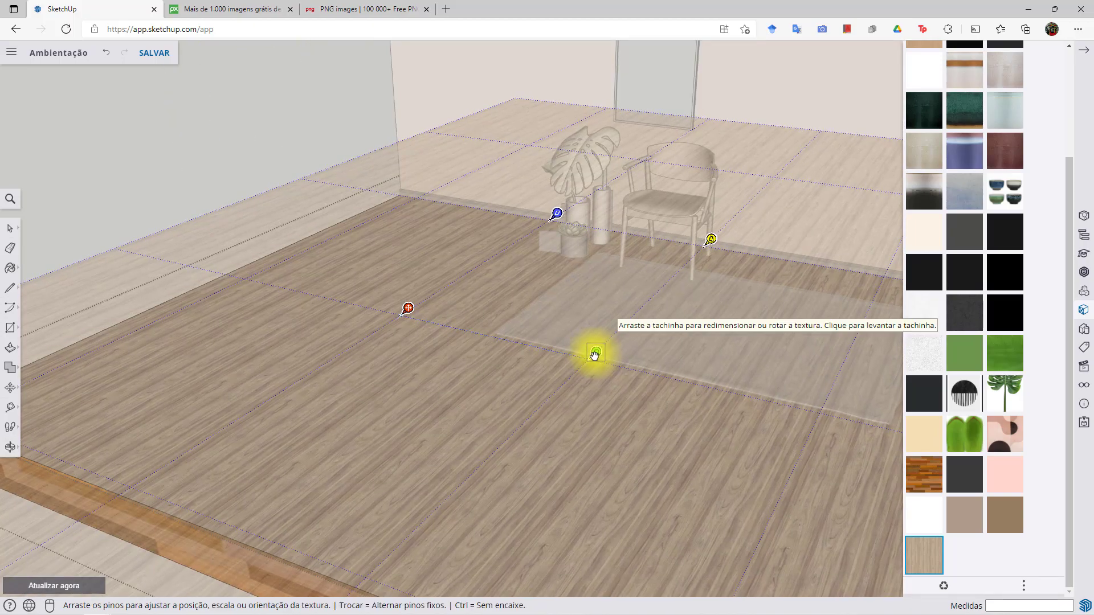
scroll(594, 358, down, 6)
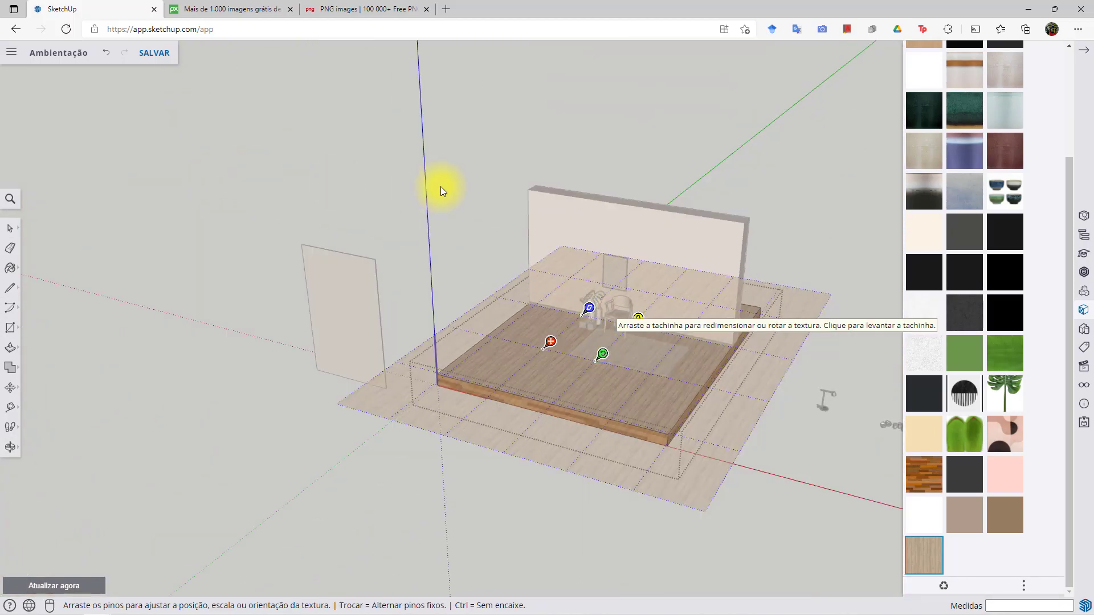
click(440, 186)
click(802, 370)
Frame the chair, plants and picture in a frontal view and save it as a new scene
scroll(771, 373, up, 8)
middle_drag(412, 351, 424, 453)
scroll(423, 444, up, 3)
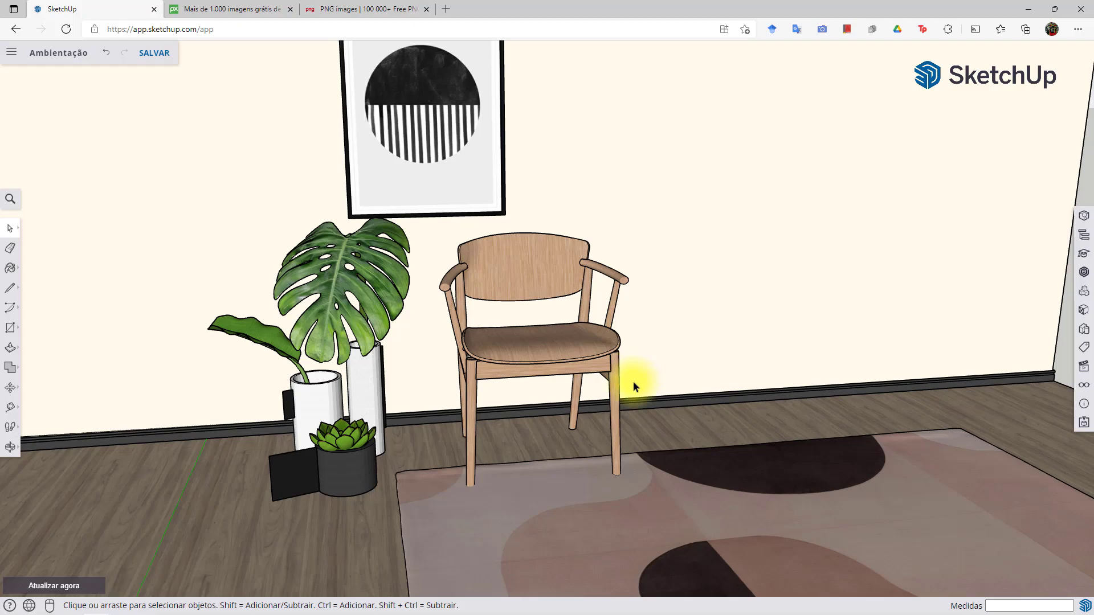
middle_drag(635, 411, 749, 464)
middle_drag(686, 428, 643, 381)
scroll(638, 414, up, 2)
scroll(639, 414, down, 3)
scroll(684, 396, up, 2)
scroll(620, 363, down, 3)
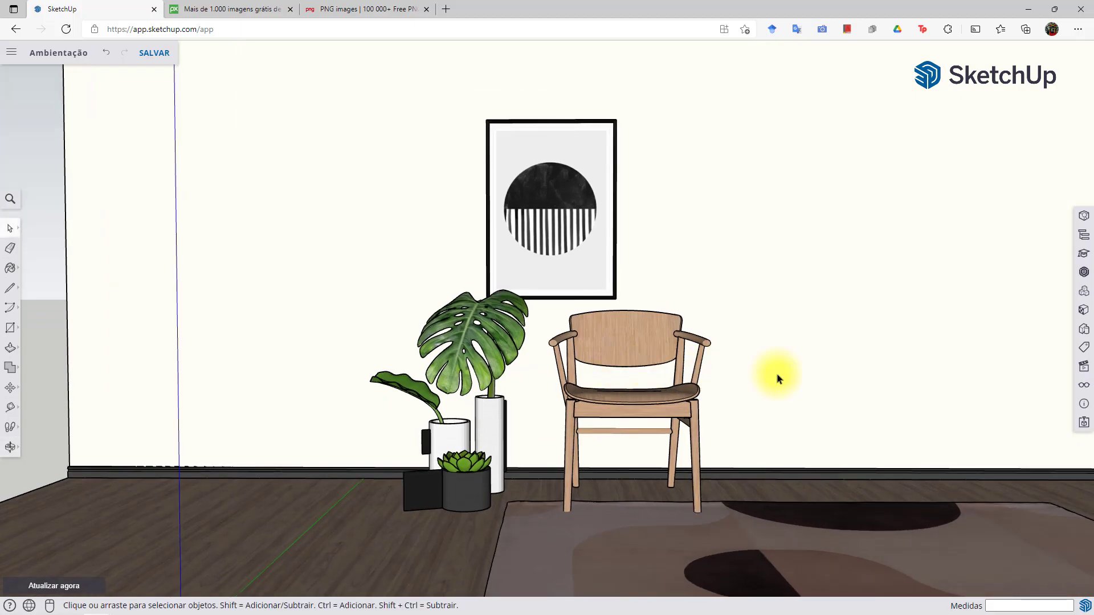
click(1084, 369)
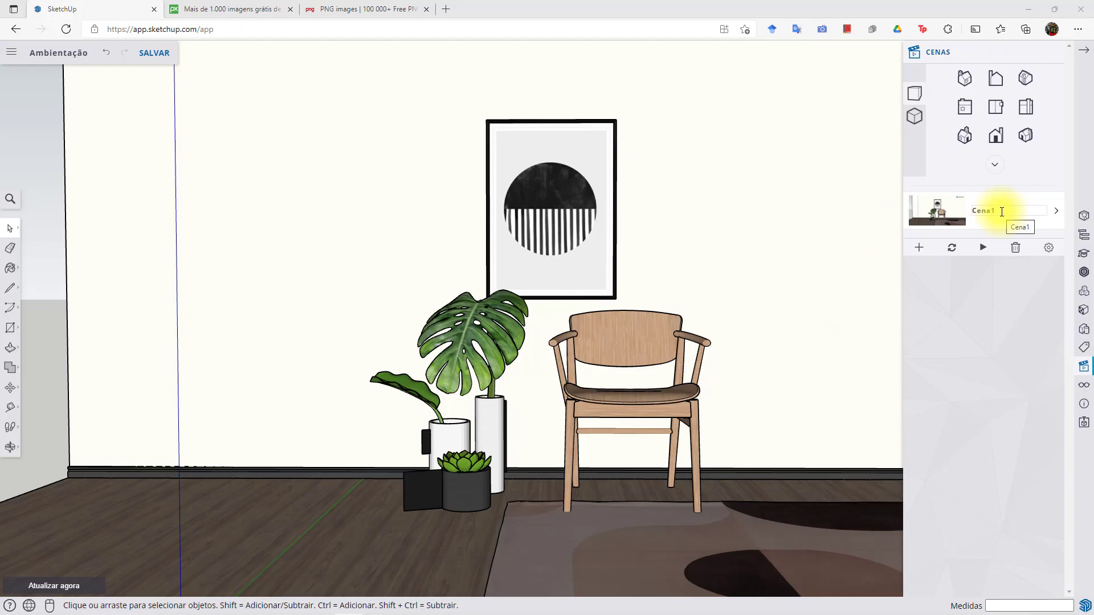
mouse_move(1002, 212)
mouse_down()
mouse_move(1031, 209)
mouse_move(964, 209)
mouse_move(993, 208)
mouse_up()
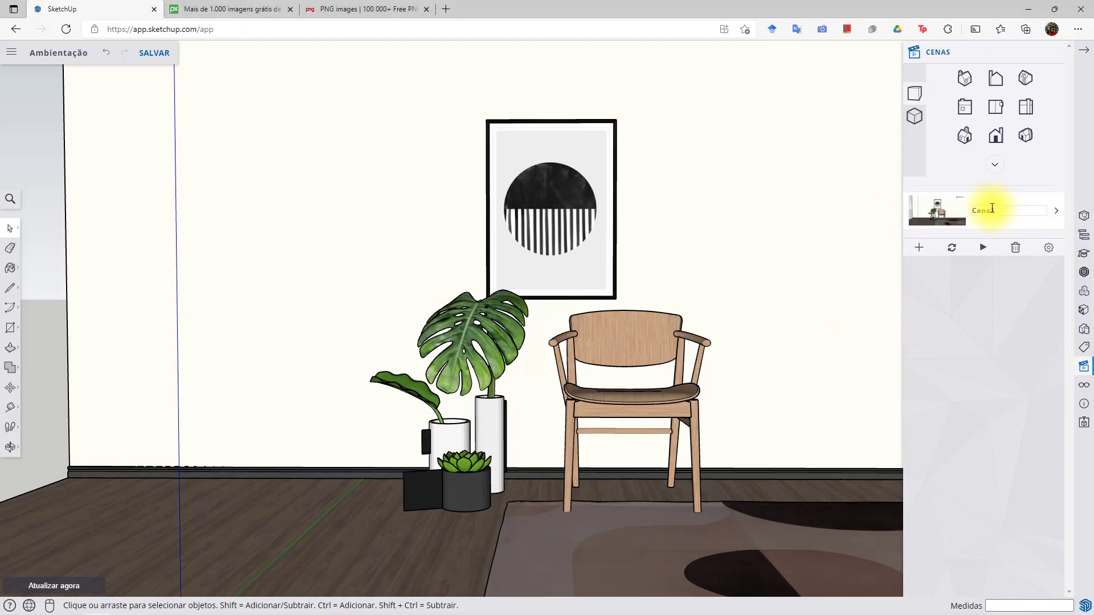
Open the PNG image export and set the image width to 1080 px
click(11, 56)
mouse_move(74, 220)
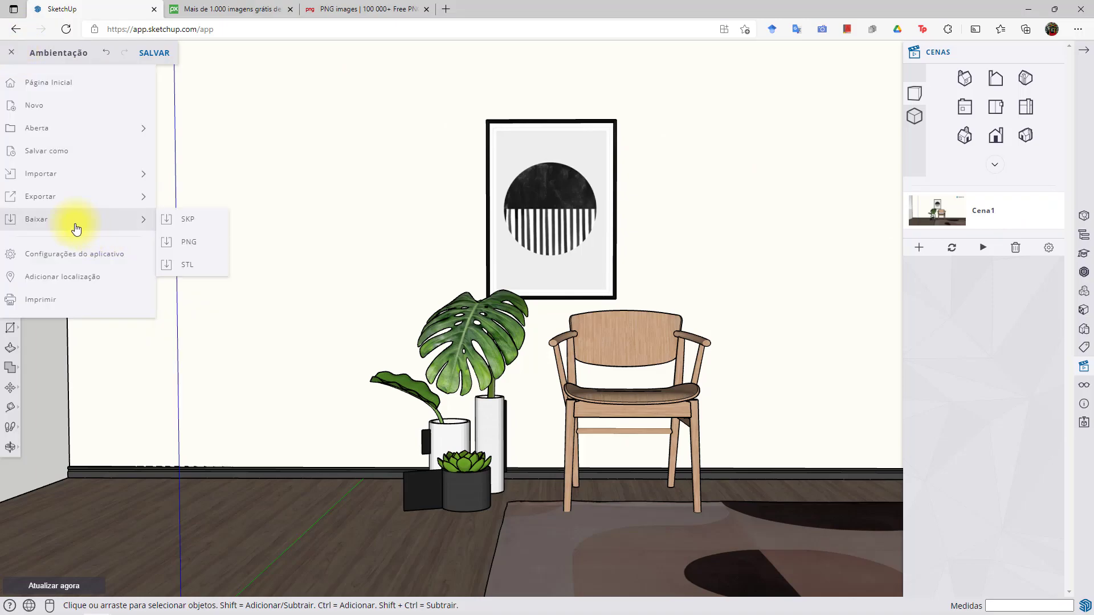
click(180, 251)
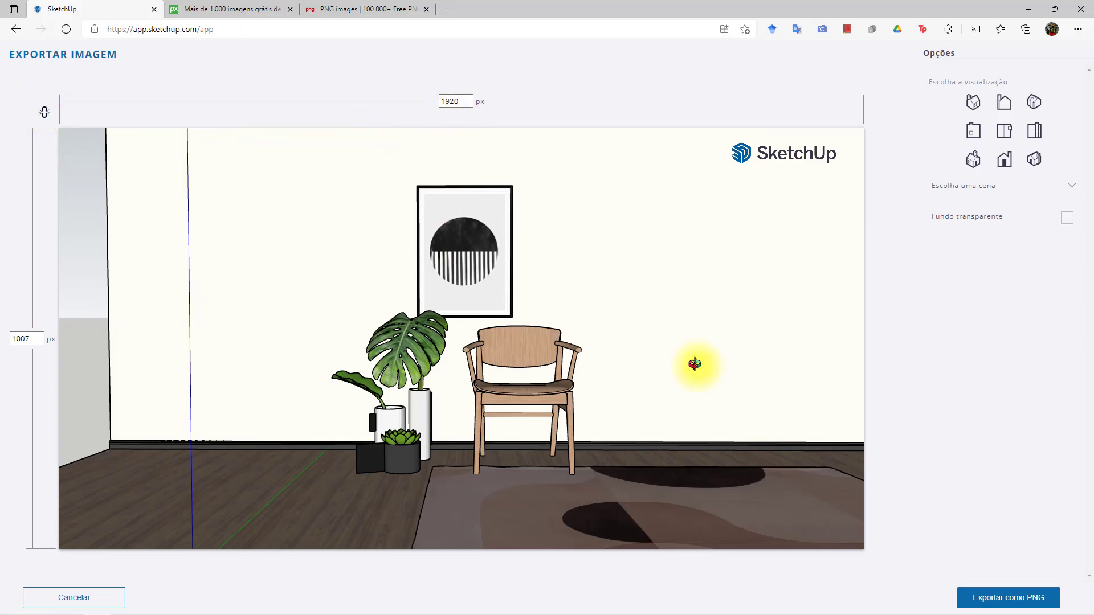
double_click(453, 101)
text(1000)
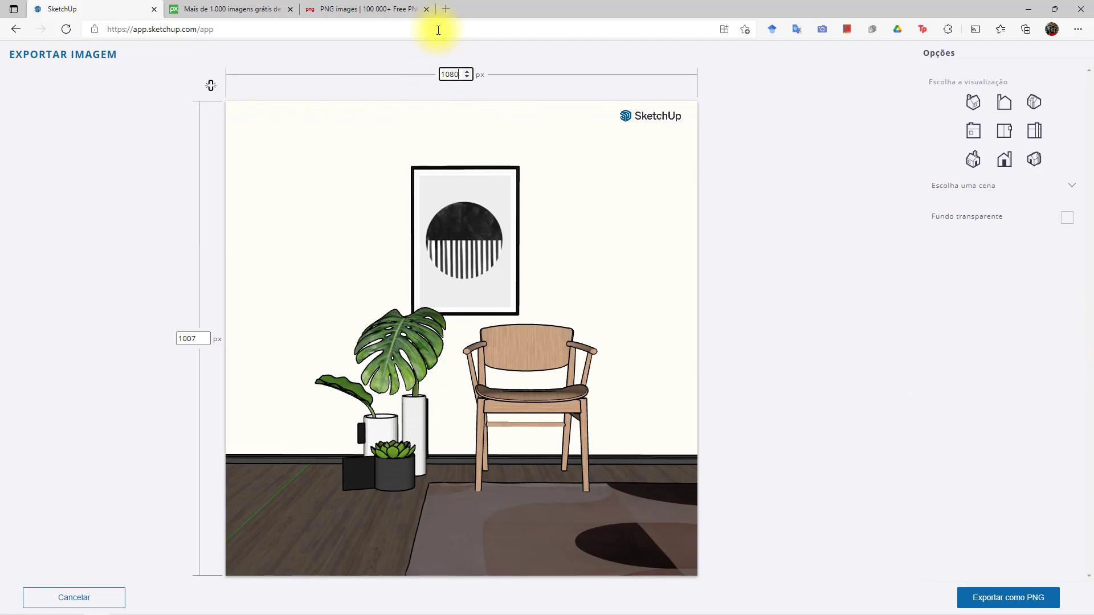
Set the exported image's height to 1080 px
double_click(188, 339)
text(1000)
drag(177, 339, 136, 346)
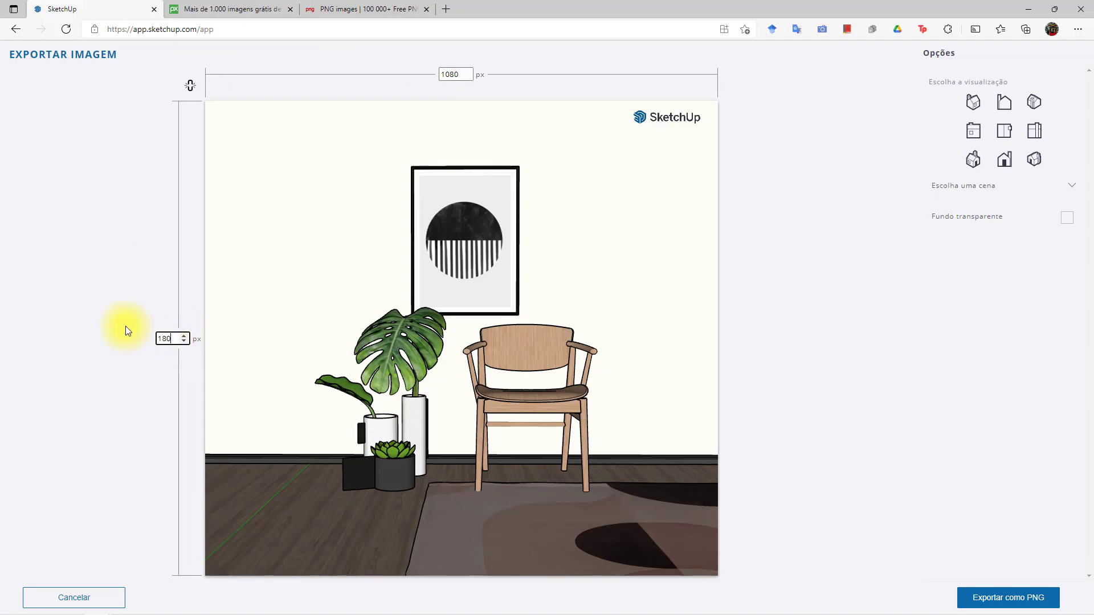
click(693, 294)
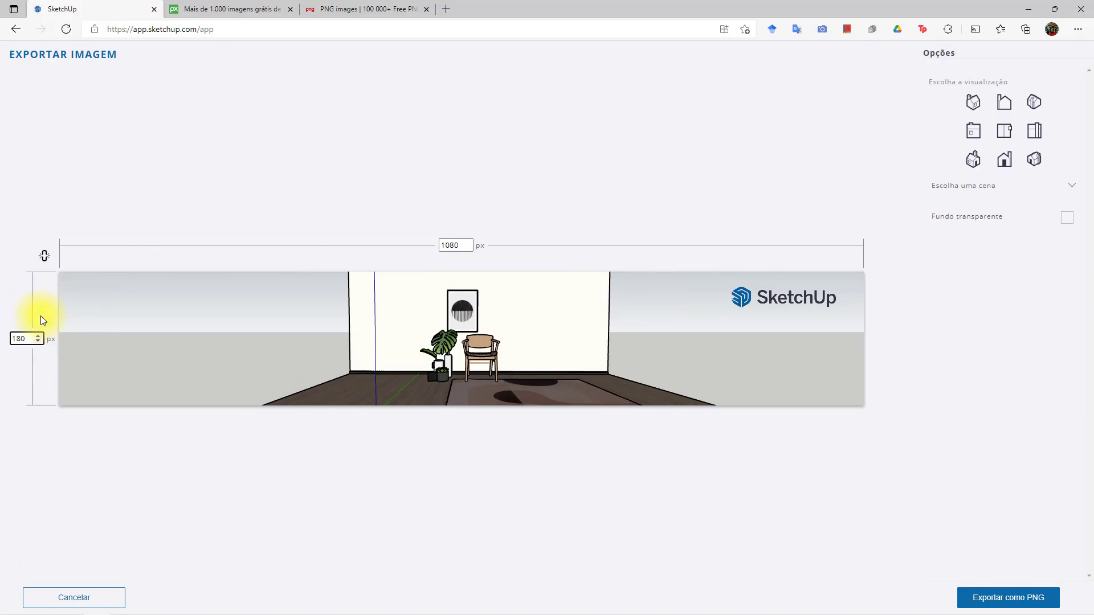
text(0)
click(122, 280)
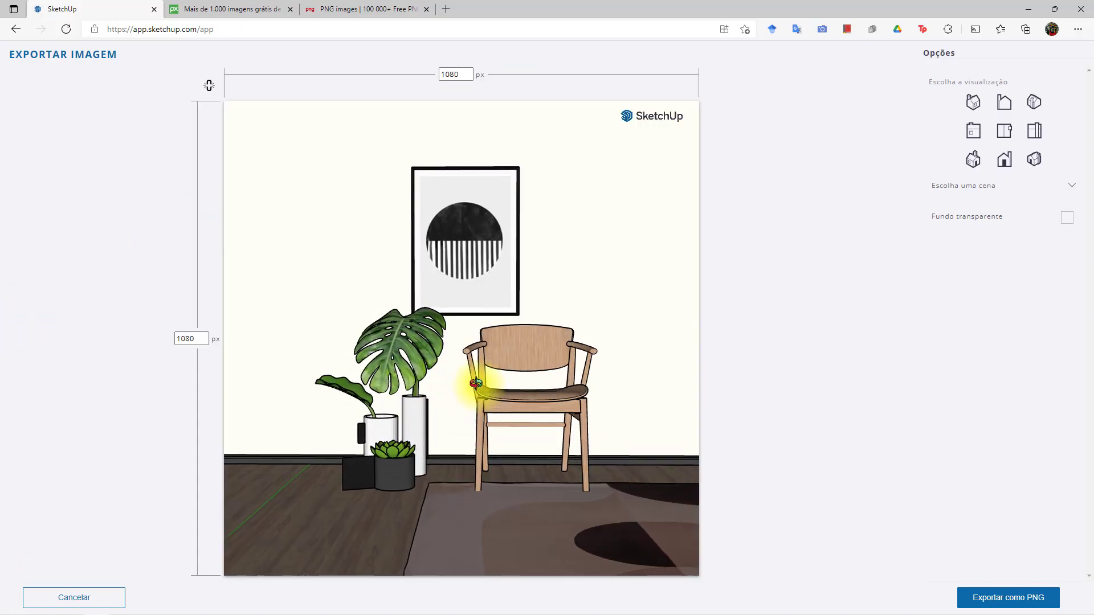
Zoom in on the picture, plants and chair in the export preview and export the 1080 × 1080 px image as PNG
middle_drag(442, 350, 449, 341)
scroll(448, 340, up, 3)
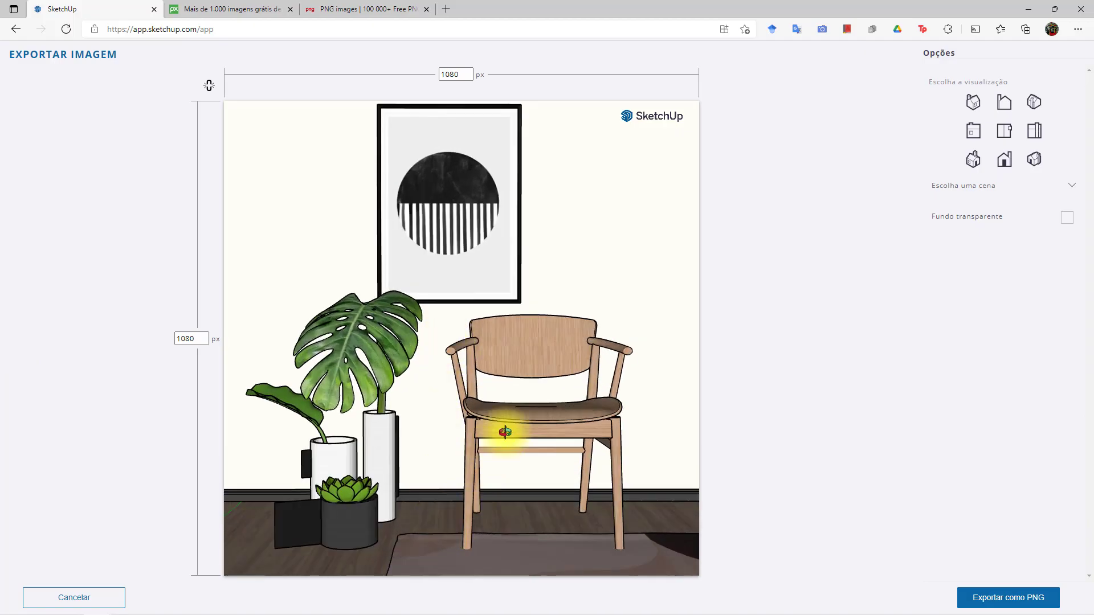
scroll(527, 317, down, 1)
scroll(523, 316, down, 1)
scroll(523, 315, up, 1)
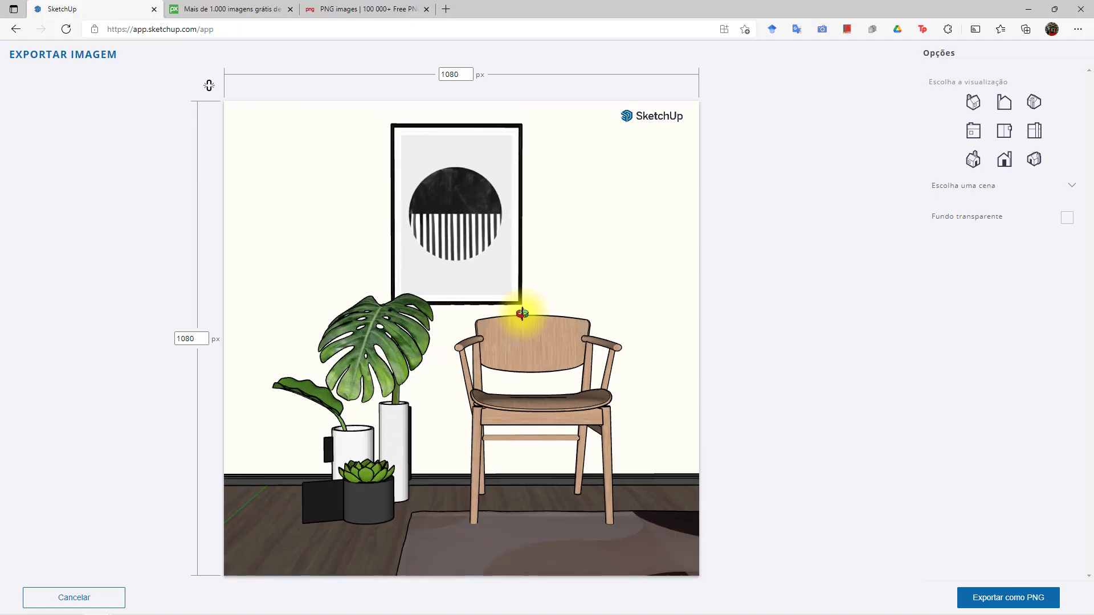
click(1011, 603)
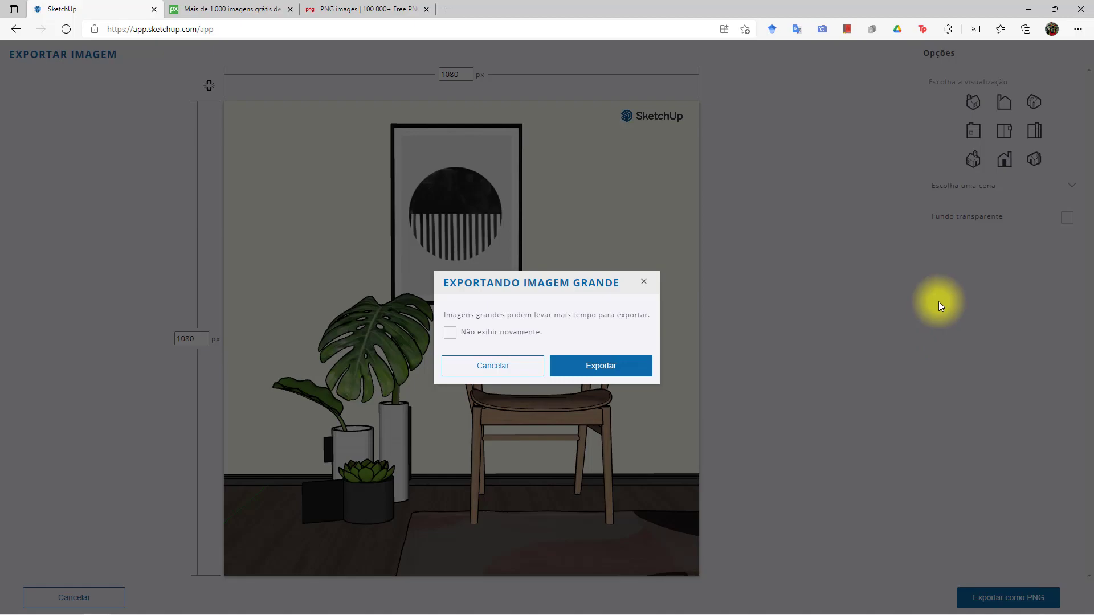
click(591, 369)
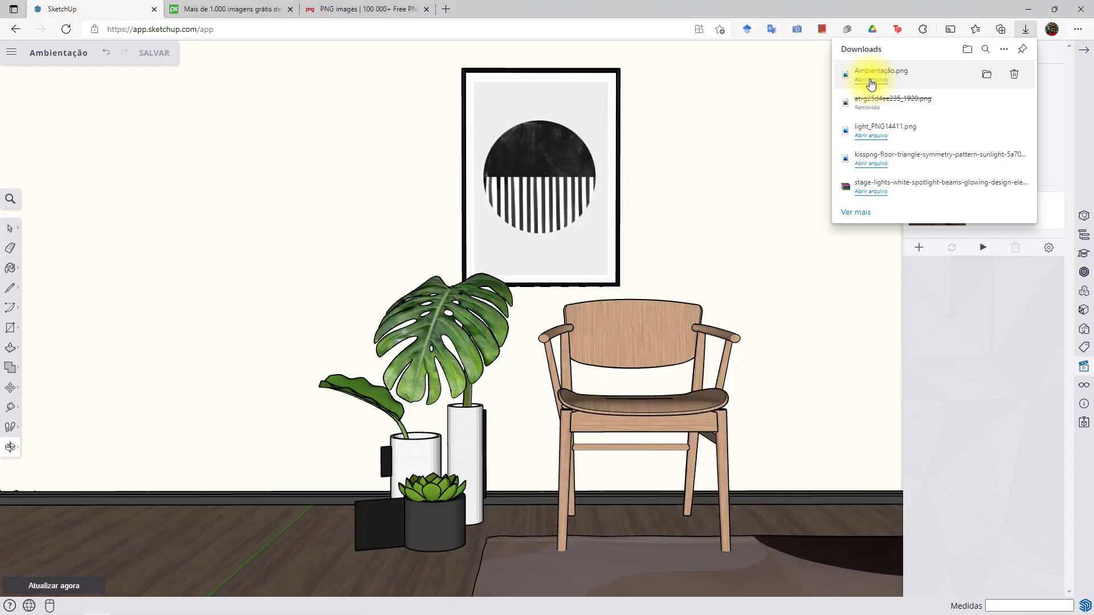
Review the exported file Ambientação.png, close it and return to the scene Cena1
click(866, 77)
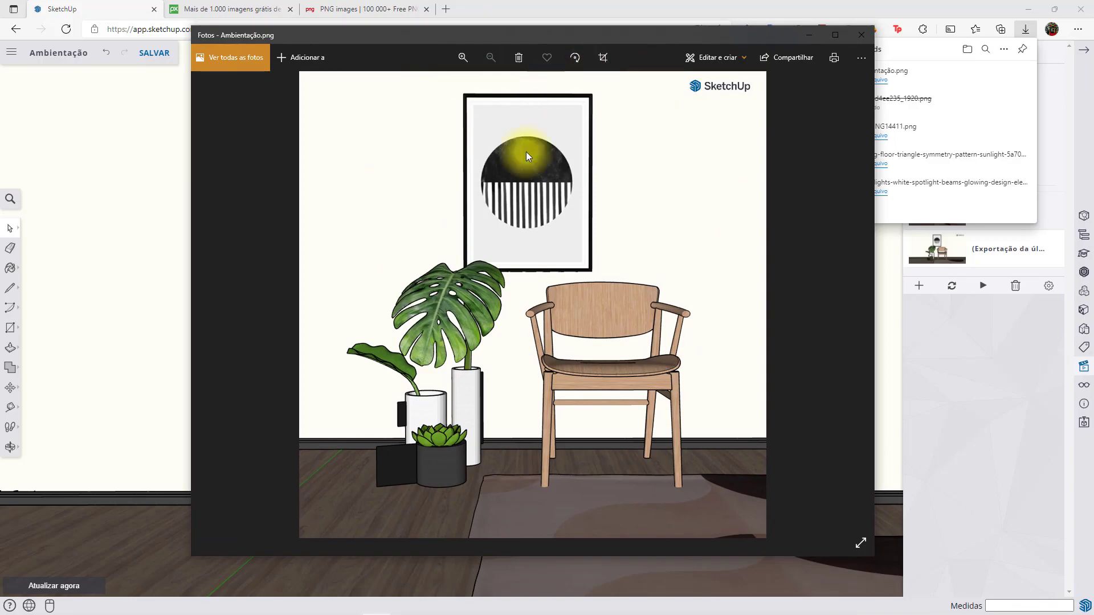
click(858, 32)
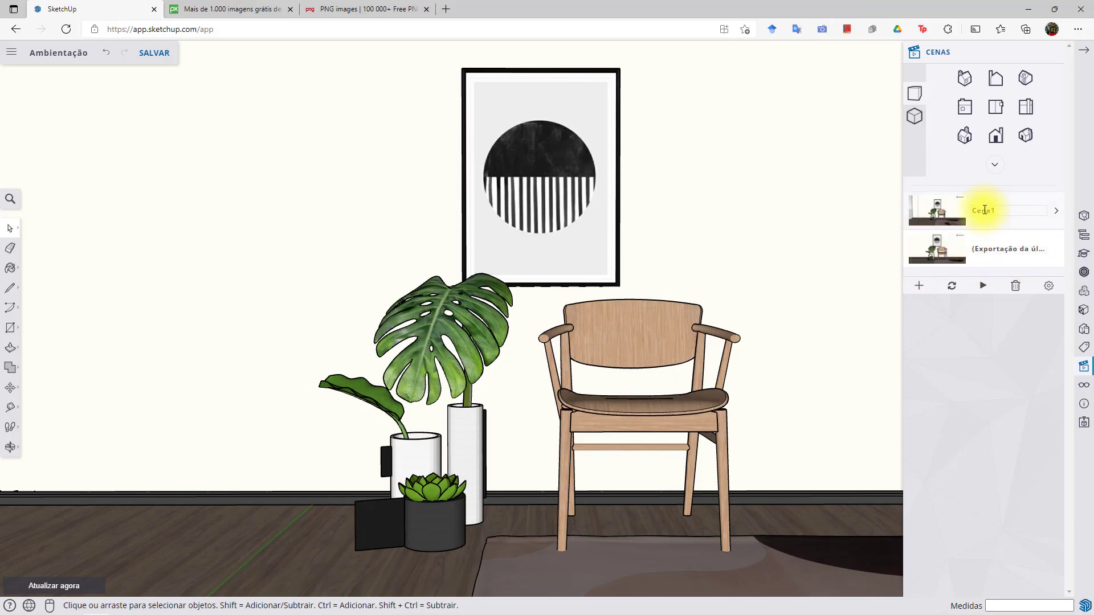
click(957, 260)
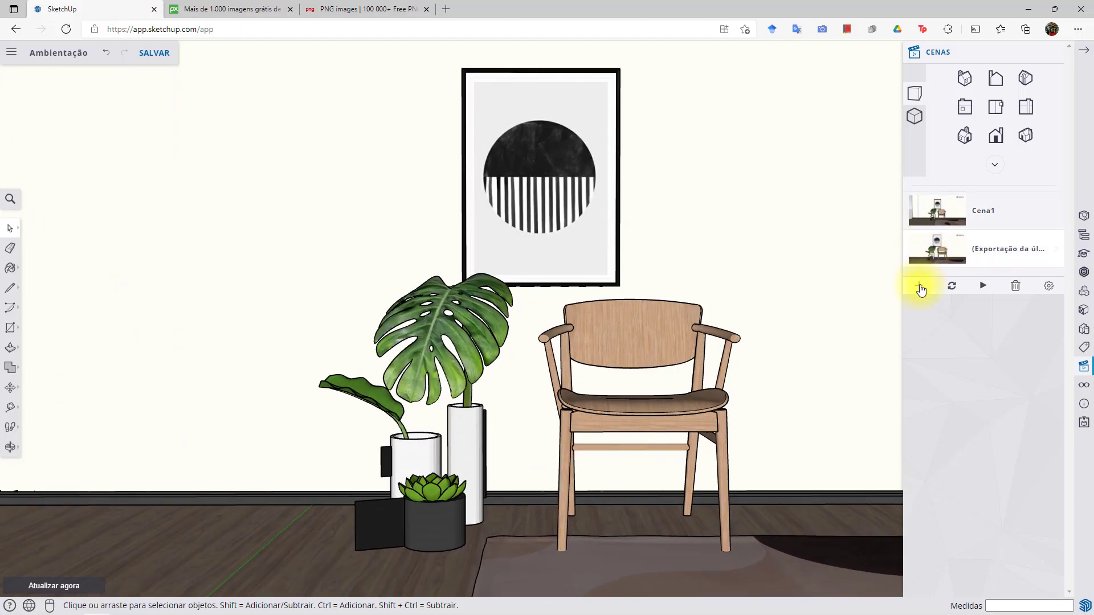
click(957, 217)
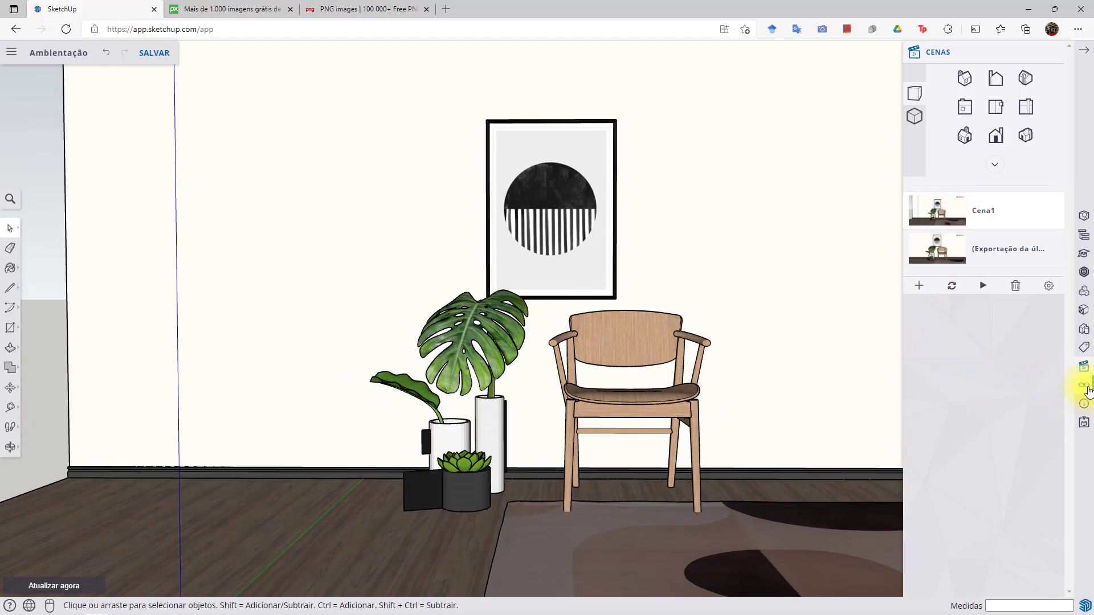
Compare the Rabisco sobre masonite and Lápis sobre papel vegetal styles from Estilos diversos and apply Rabisco sobre masonite
click(1083, 335)
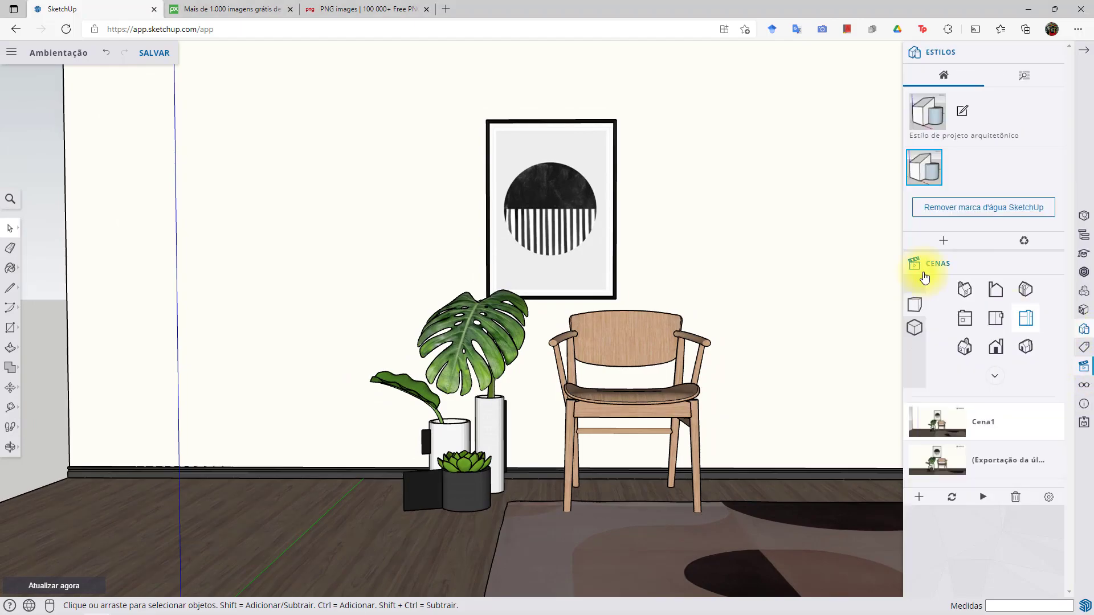
click(1020, 81)
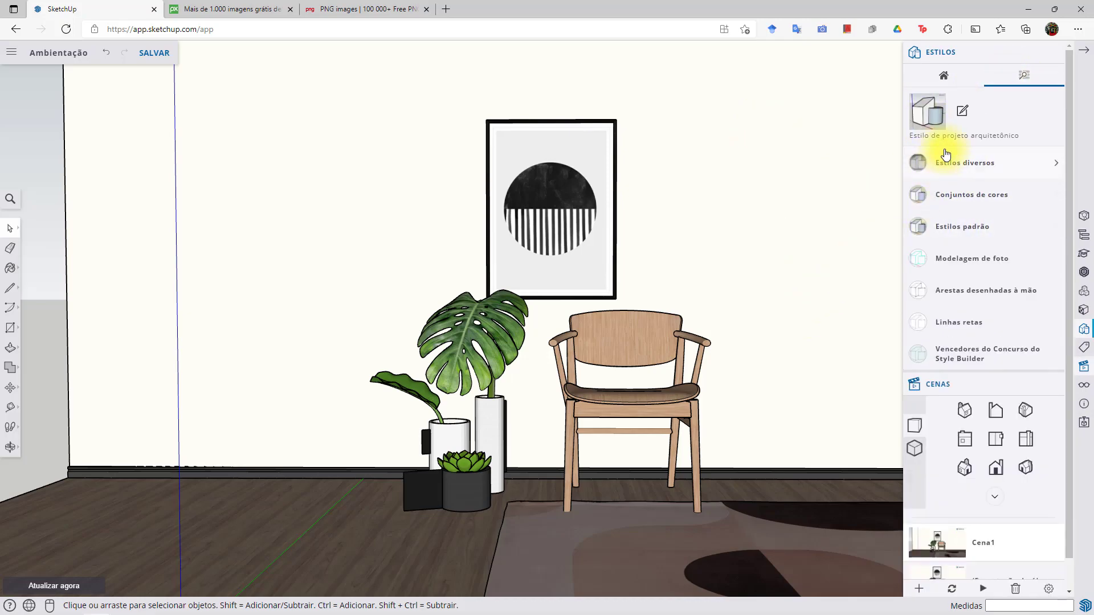
click(970, 163)
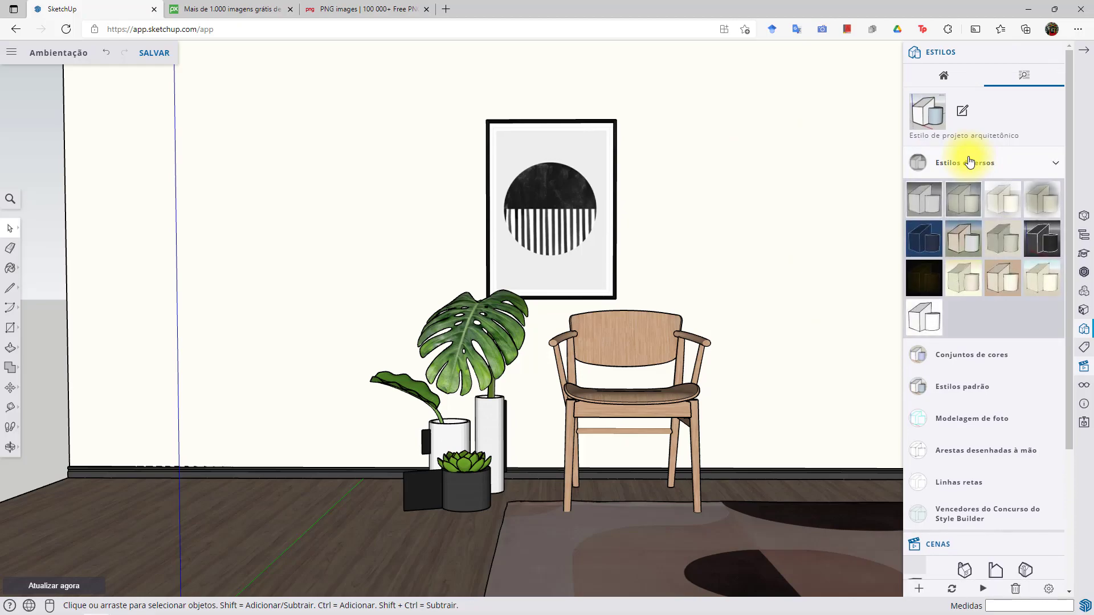
click(1004, 278)
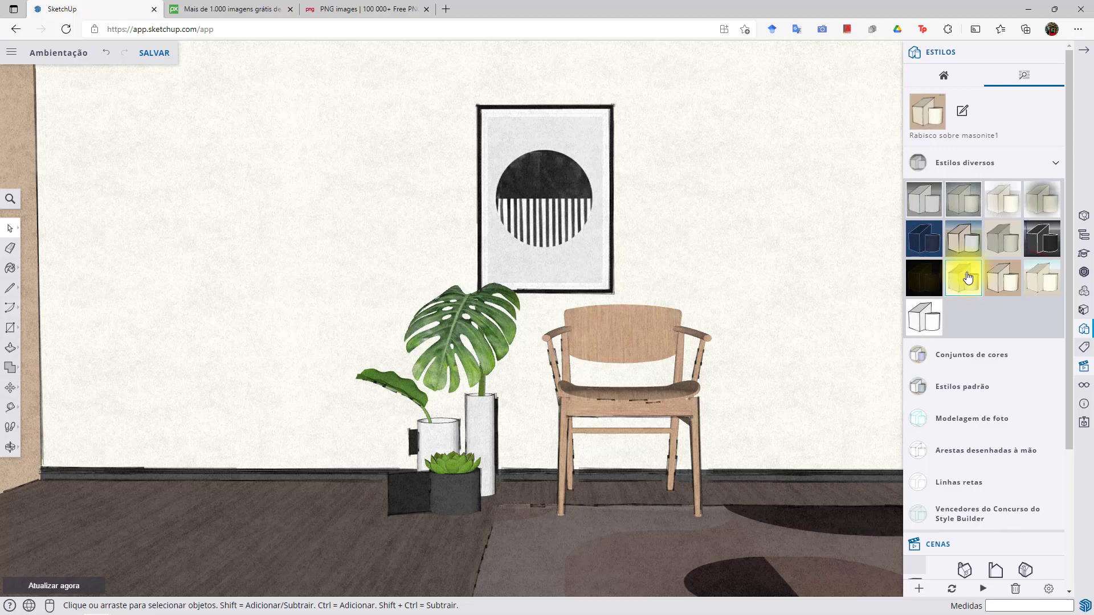
click(968, 277)
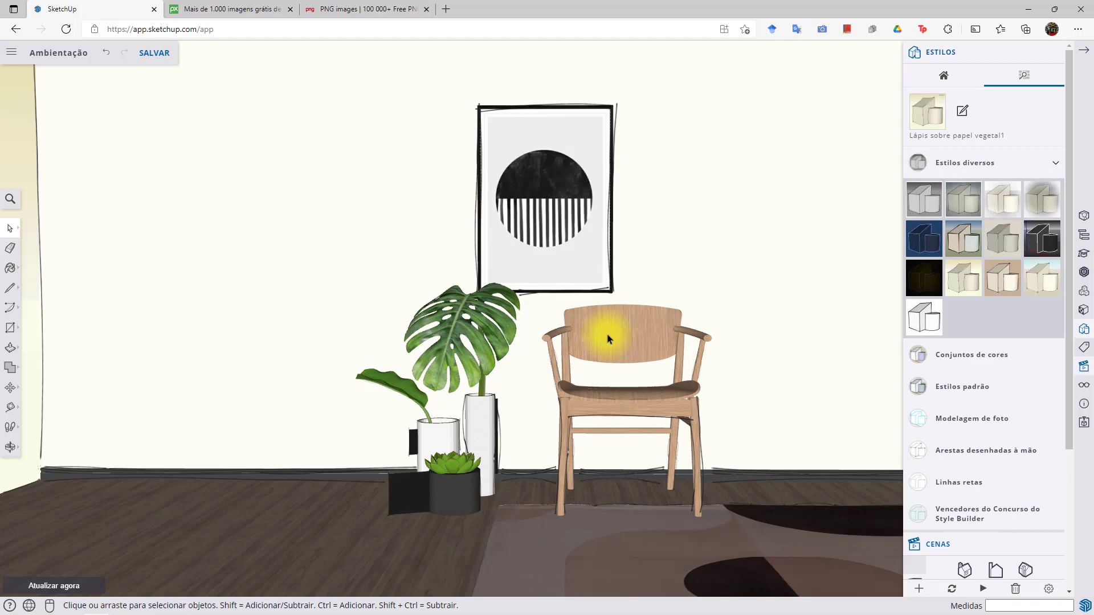
click(992, 281)
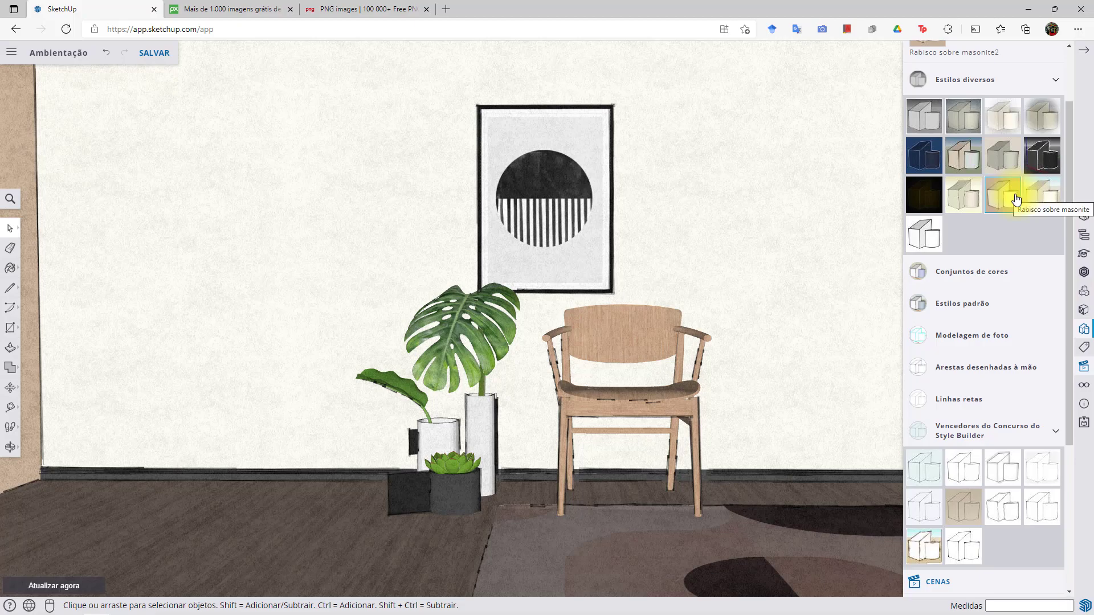
scroll(1021, 311, down, 4)
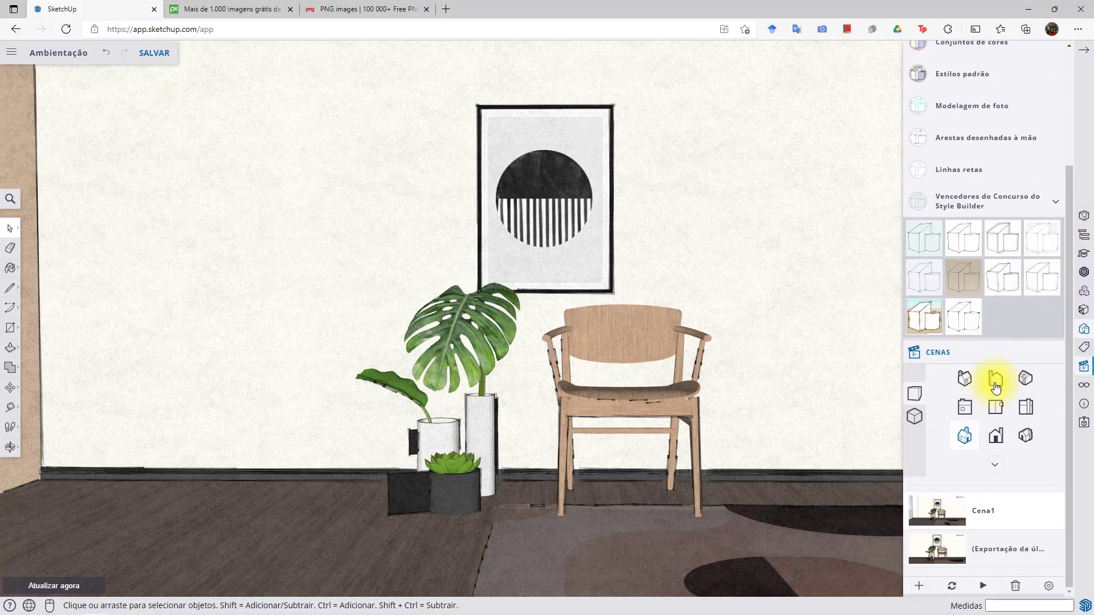
scroll(1020, 147, up, 5)
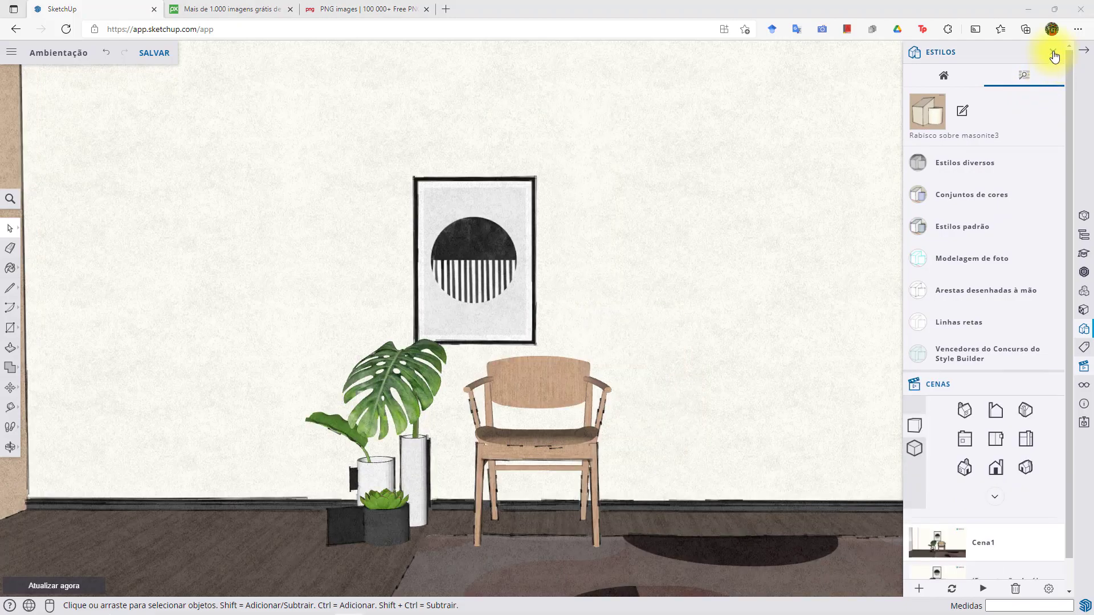
Close the styles and update the scene Cena1 with all its properties included
click(1053, 53)
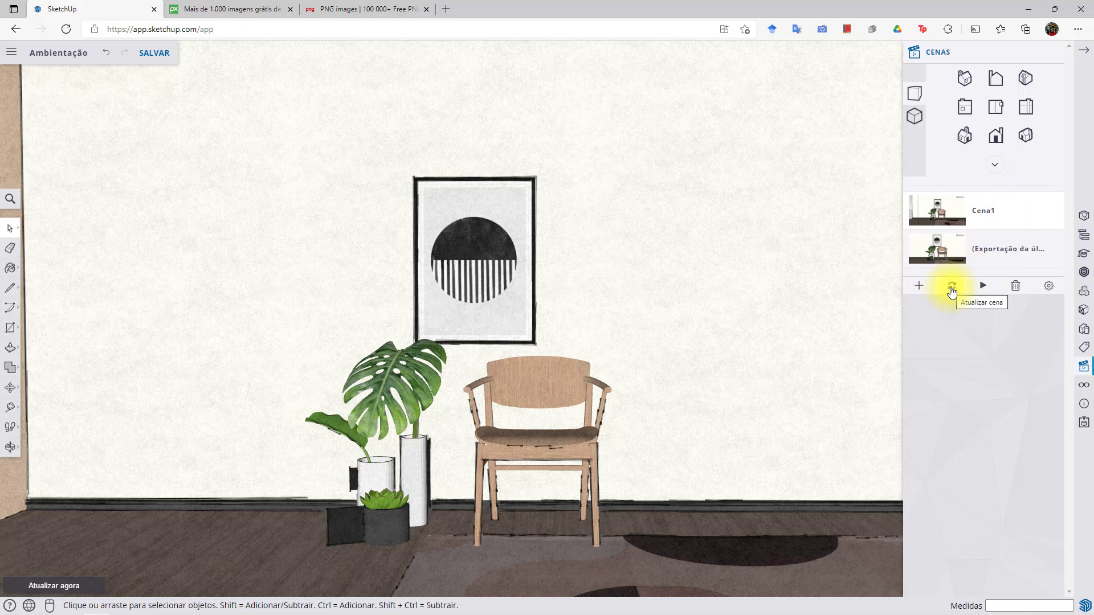
click(952, 290)
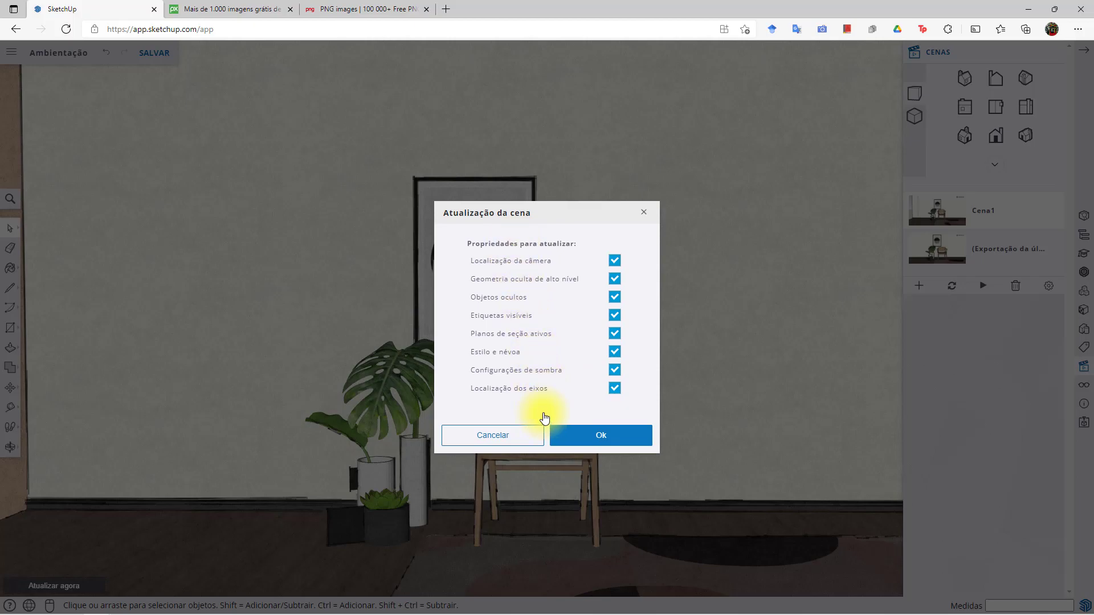
click(616, 435)
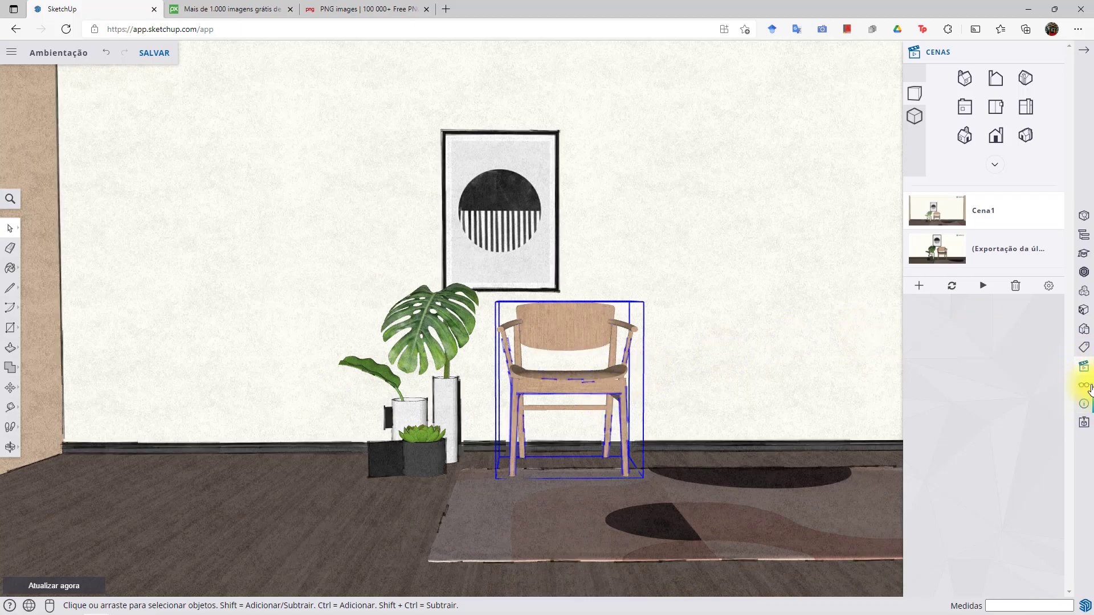
Turn on shadows in the display settings and set the time to 11:35 am and the date to 06/19
click(1082, 391)
scroll(1018, 338, down, 2)
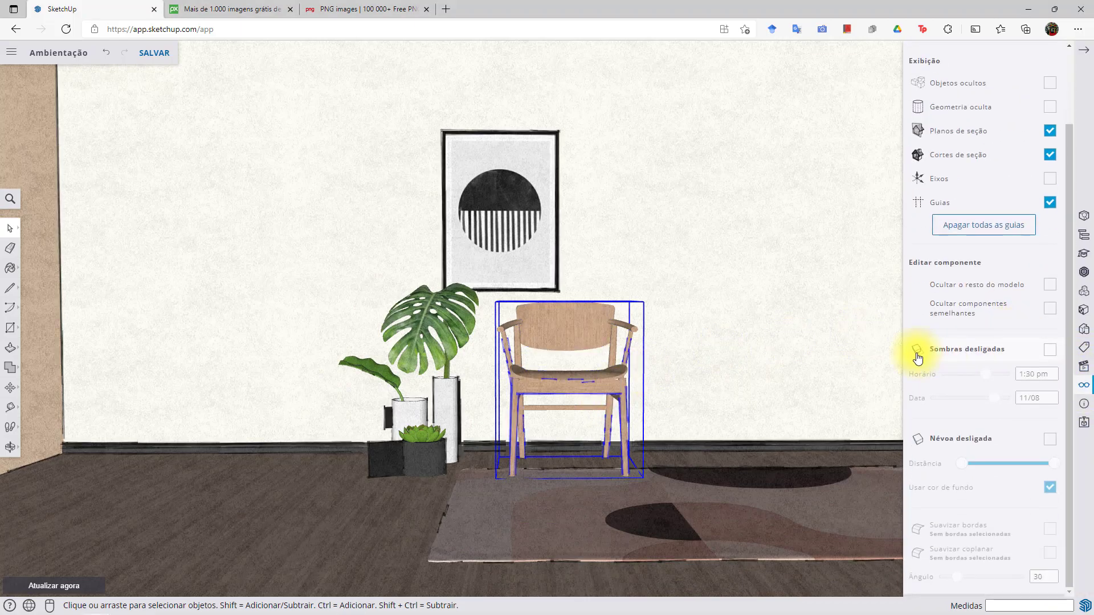
click(1050, 353)
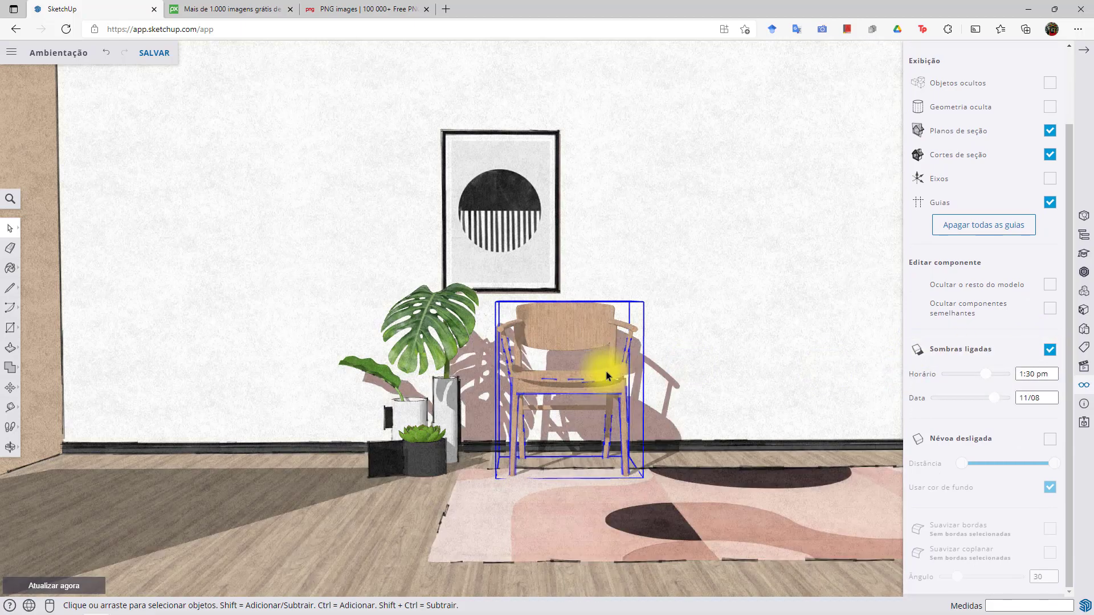
mouse_move(983, 378)
mouse_down()
mouse_move(935, 380)
mouse_move(973, 376)
mouse_up()
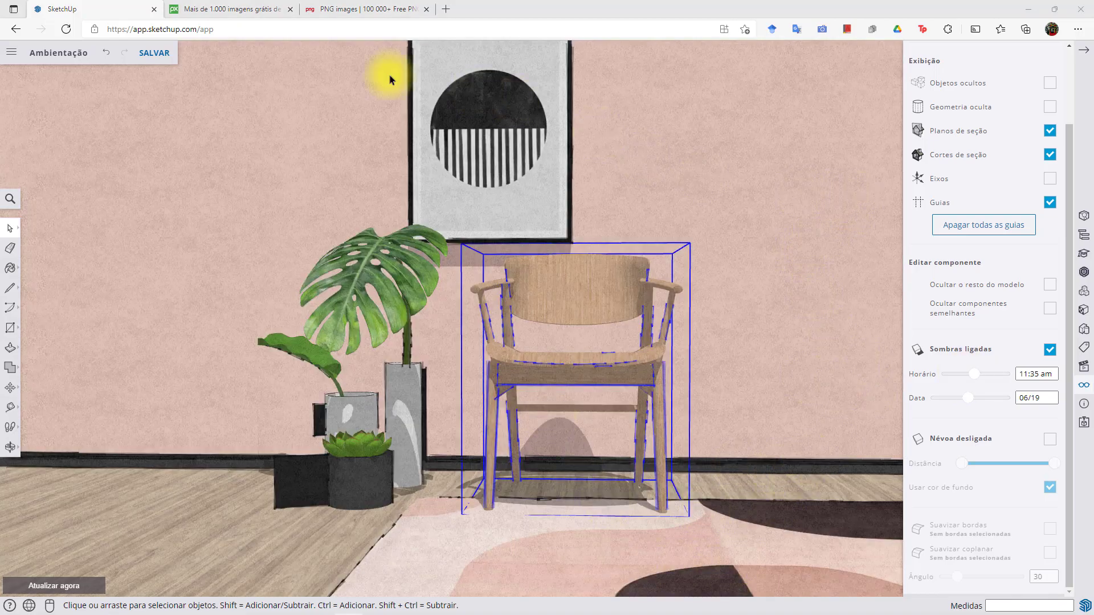
Open the PNG image export for the pink-walled view and set the image size to 1080 × 1080 px
click(20, 54)
mouse_move(86, 219)
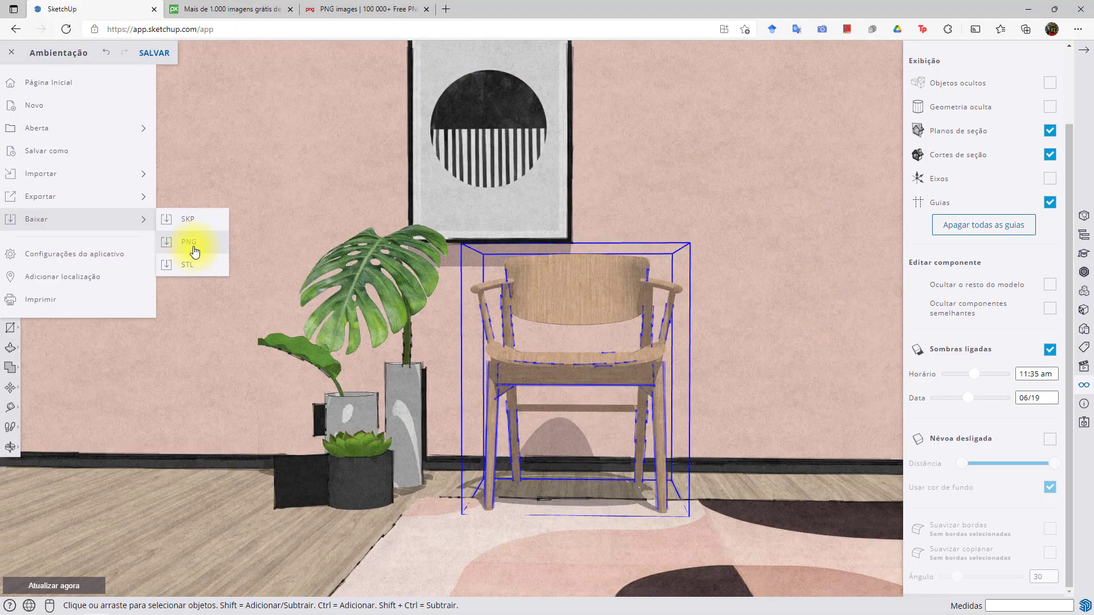
click(195, 250)
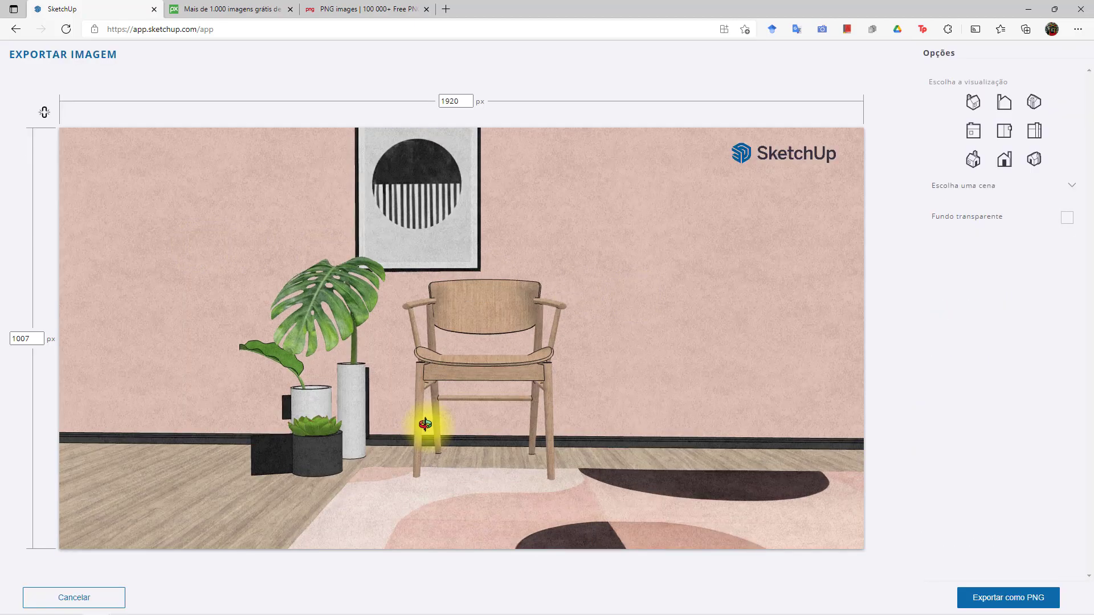
click(456, 101)
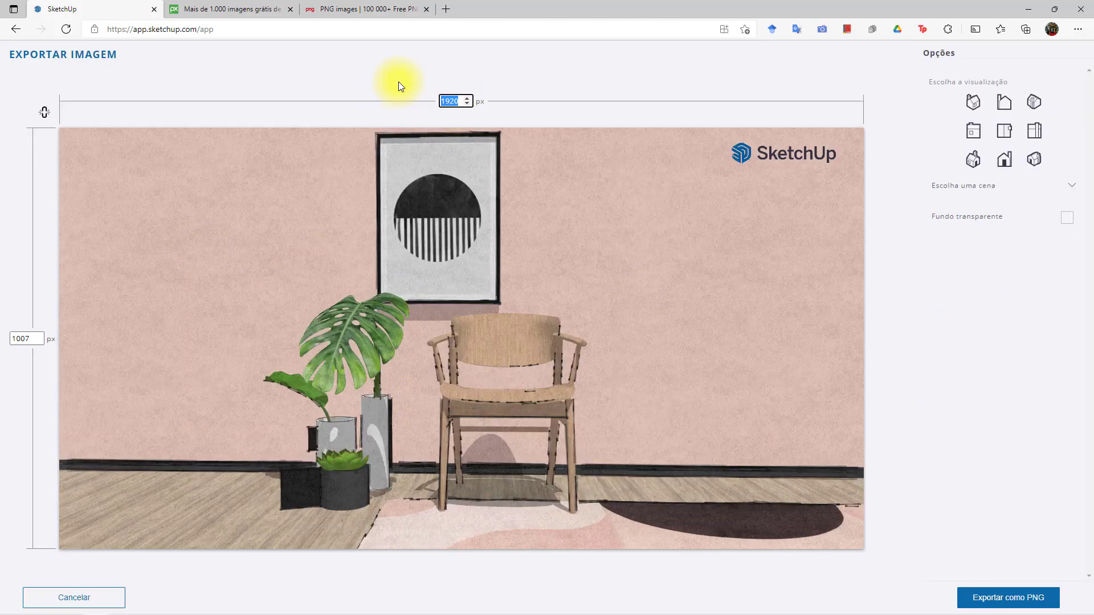
text(1080)
click(20, 338)
text(1080)
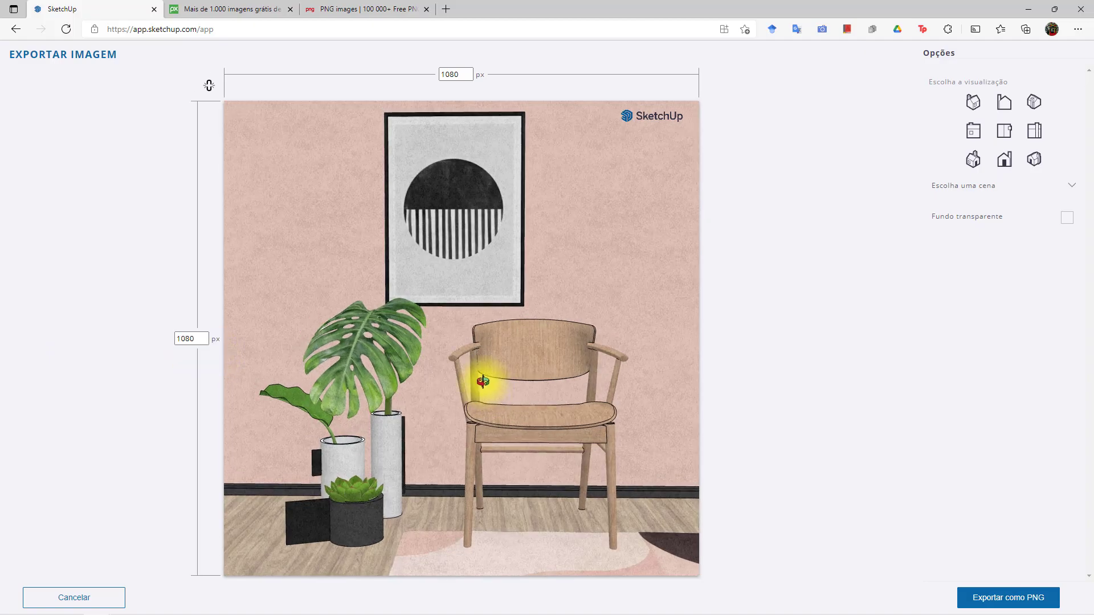
Export the styled view with shadows as PNG and open the downloaded file Ambientação (1).png
click(1010, 598)
click(615, 360)
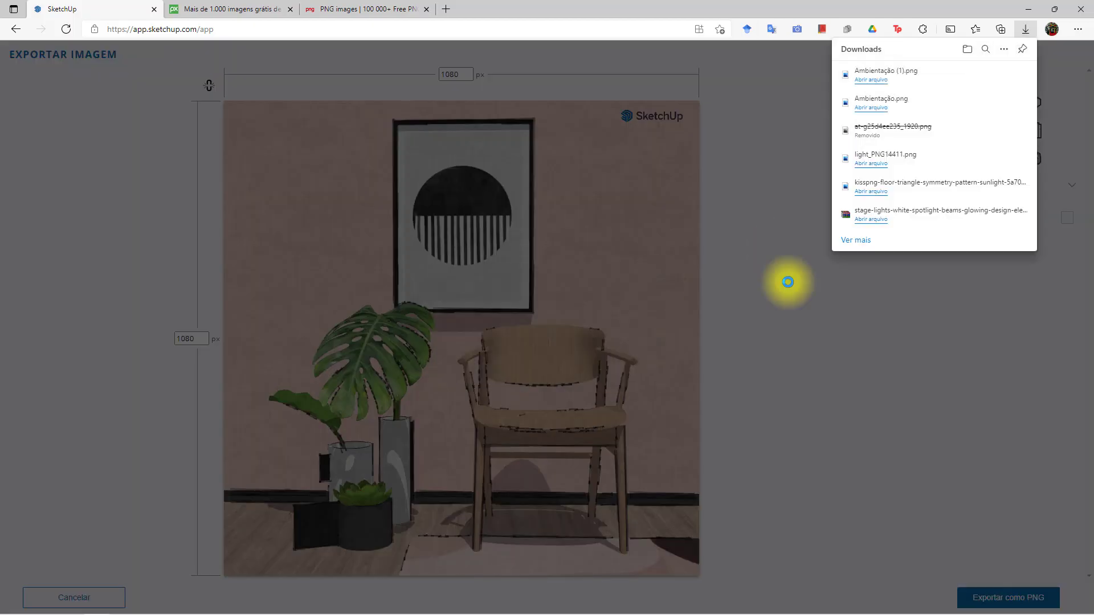
click(870, 80)
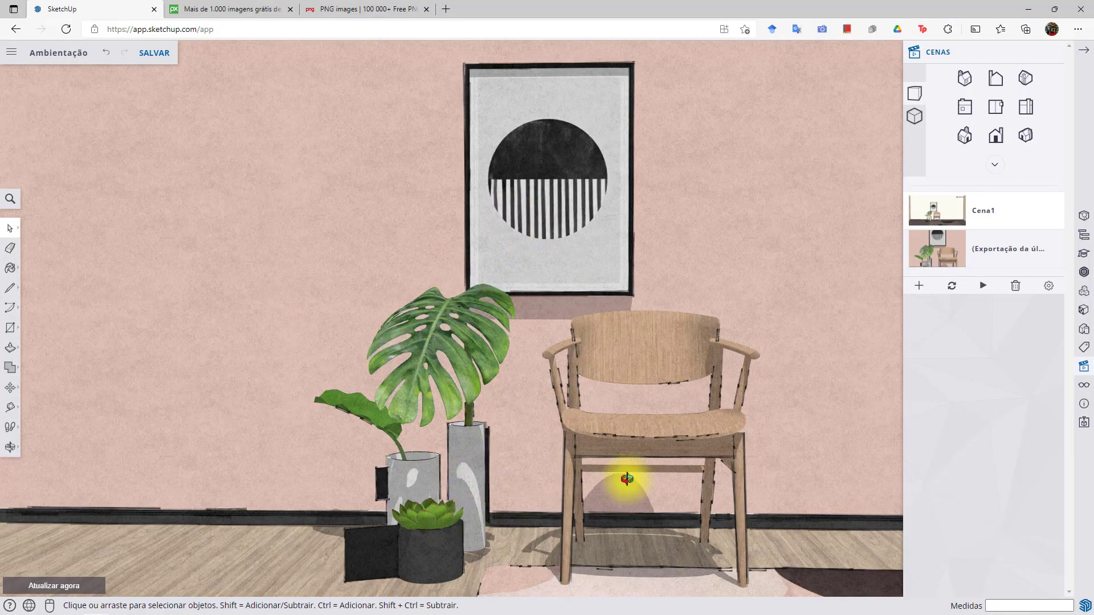
Create a new tag named "Objetos de cena"
scroll(520, 454, up, 5)
drag(520, 451, 386, 437)
scroll(386, 437, down, 10)
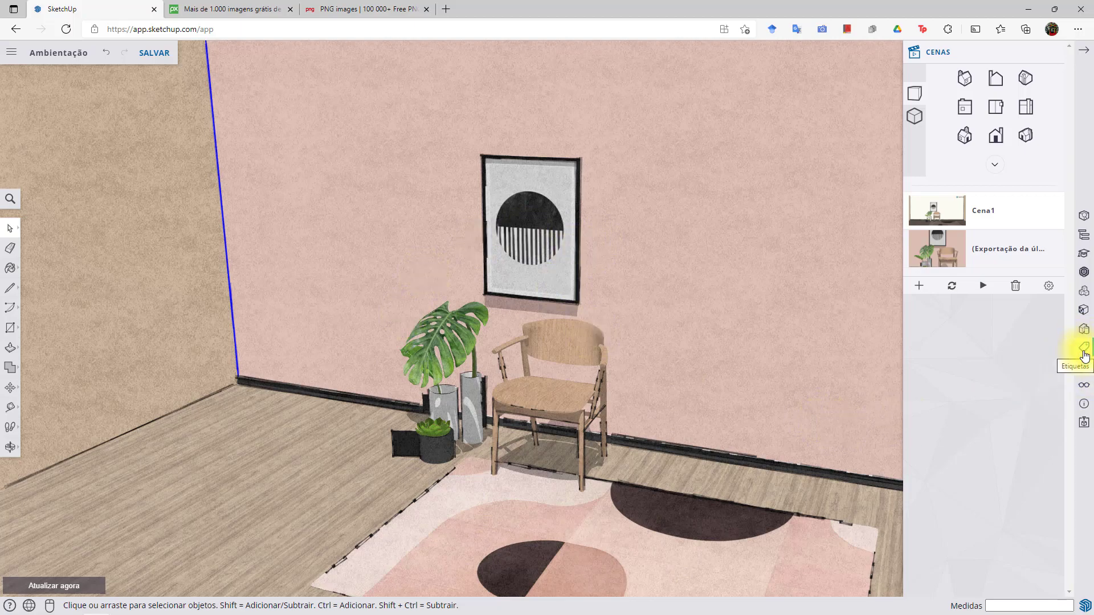
click(1084, 348)
click(960, 93)
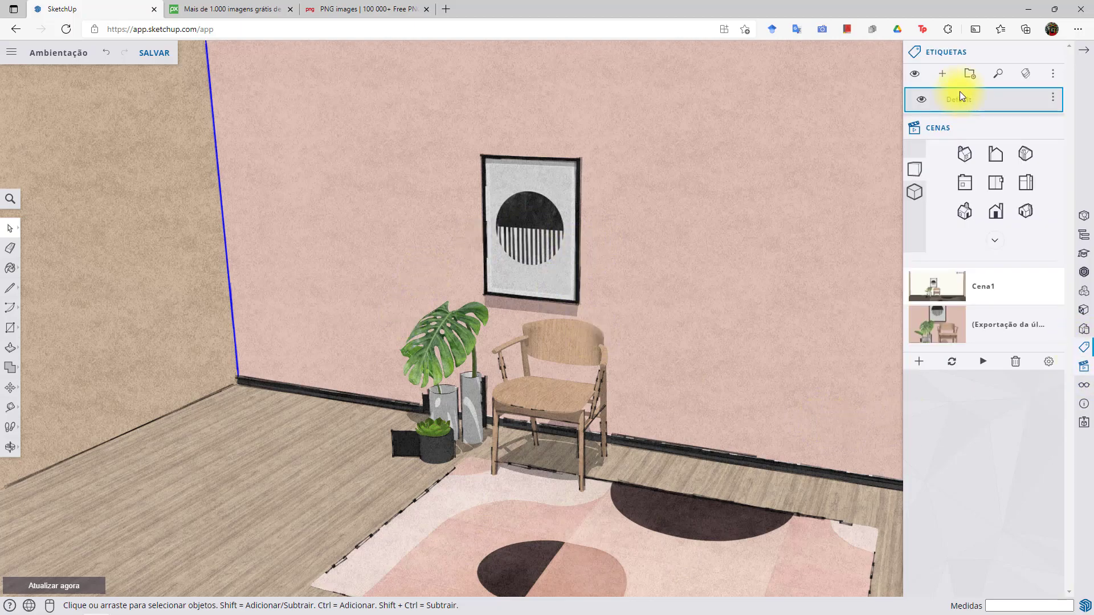
click(942, 74)
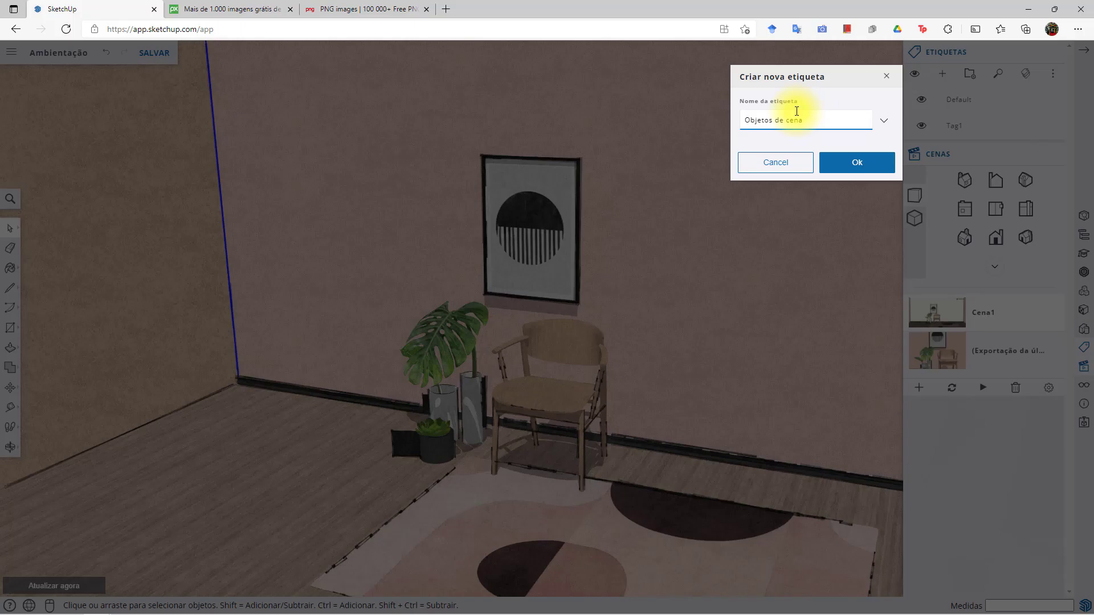
click(874, 162)
Select the plants, vases, framed picture and rug together and assign them to the "Objetos de cena" tag
click(444, 407)
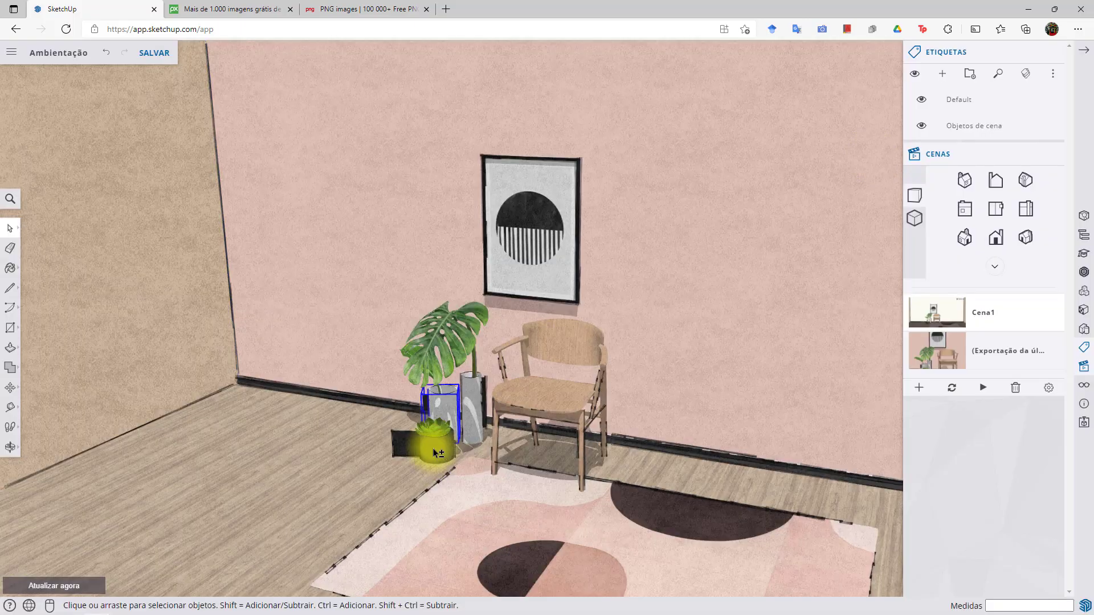
shift+click(435, 447)
middle_drag(436, 446, 488, 443)
drag(378, 295, 505, 508)
shift+click(543, 255)
shift+click(556, 504)
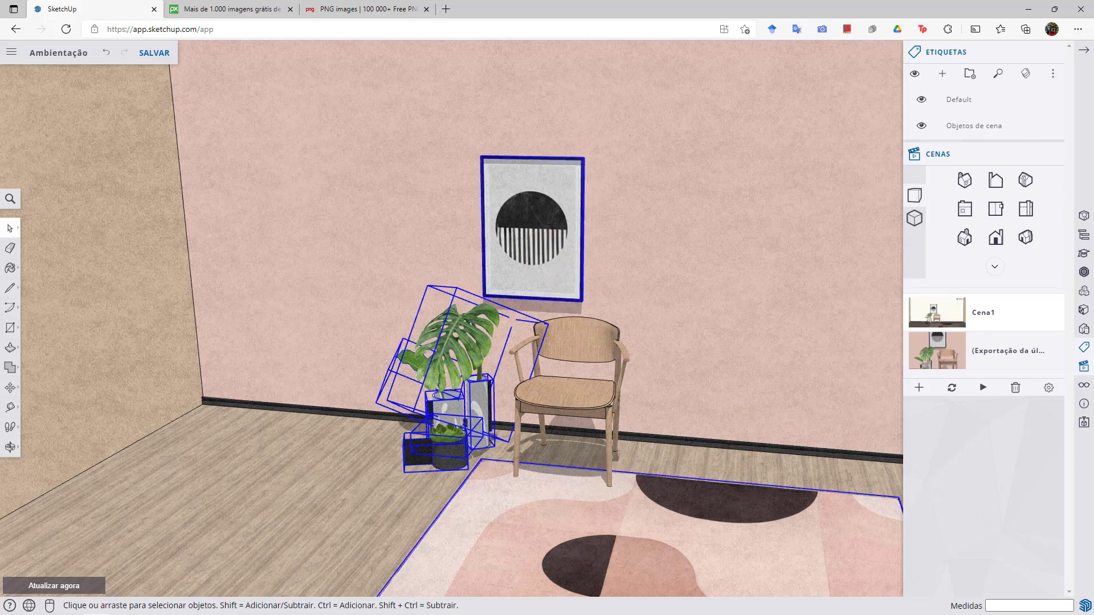
right_click(655, 302)
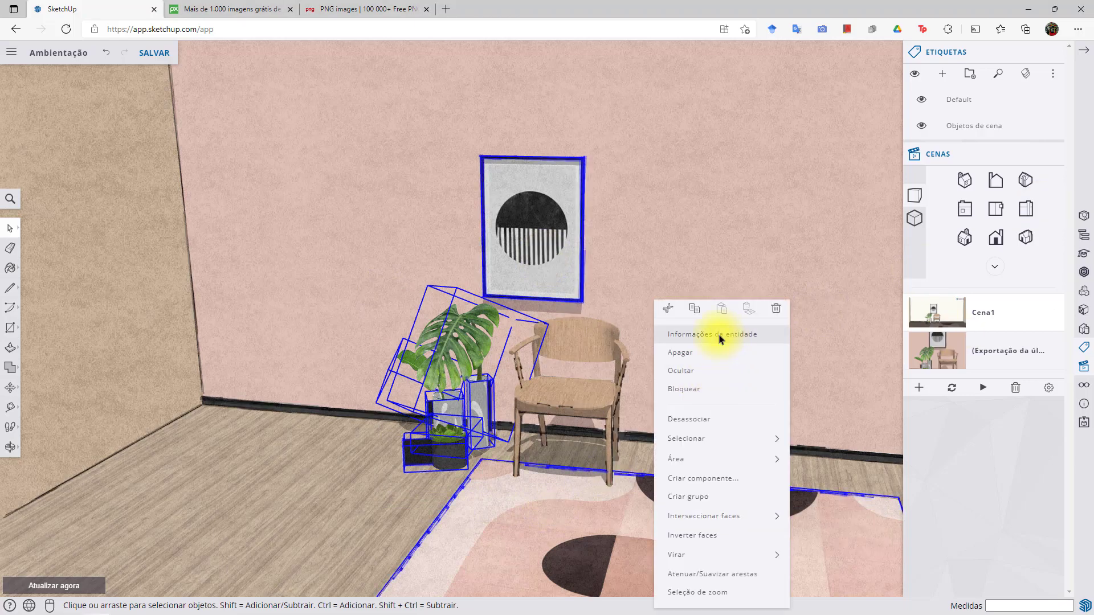
click(723, 335)
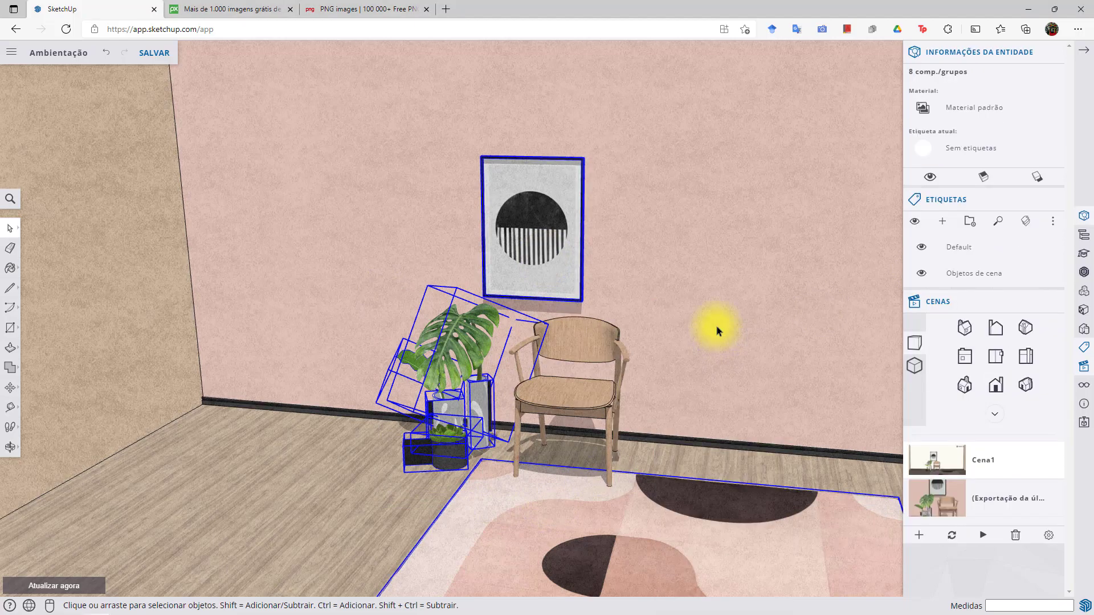
click(963, 149)
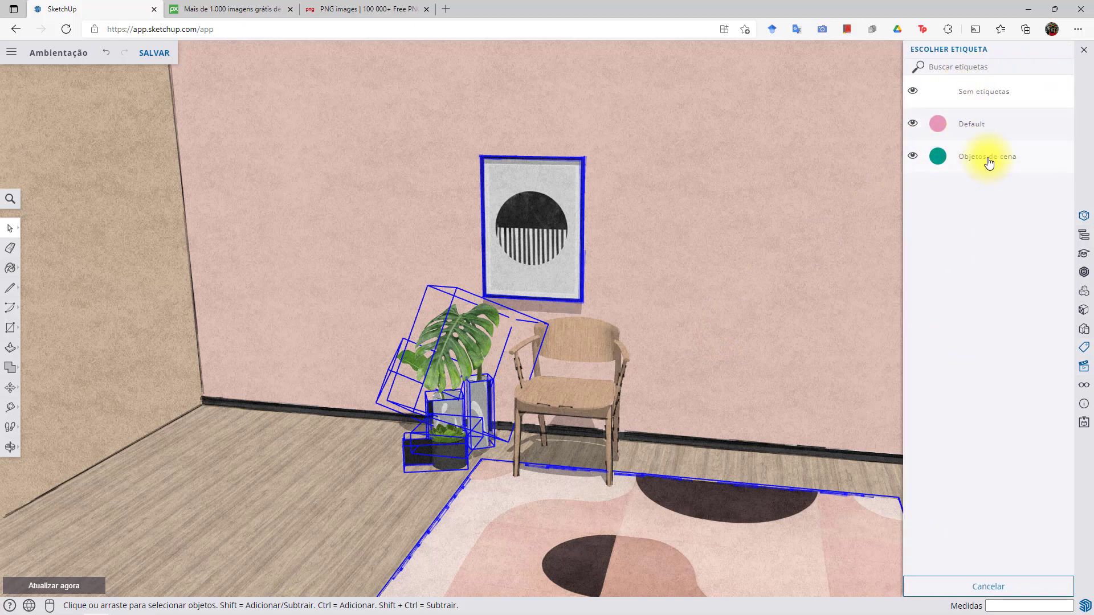
click(987, 158)
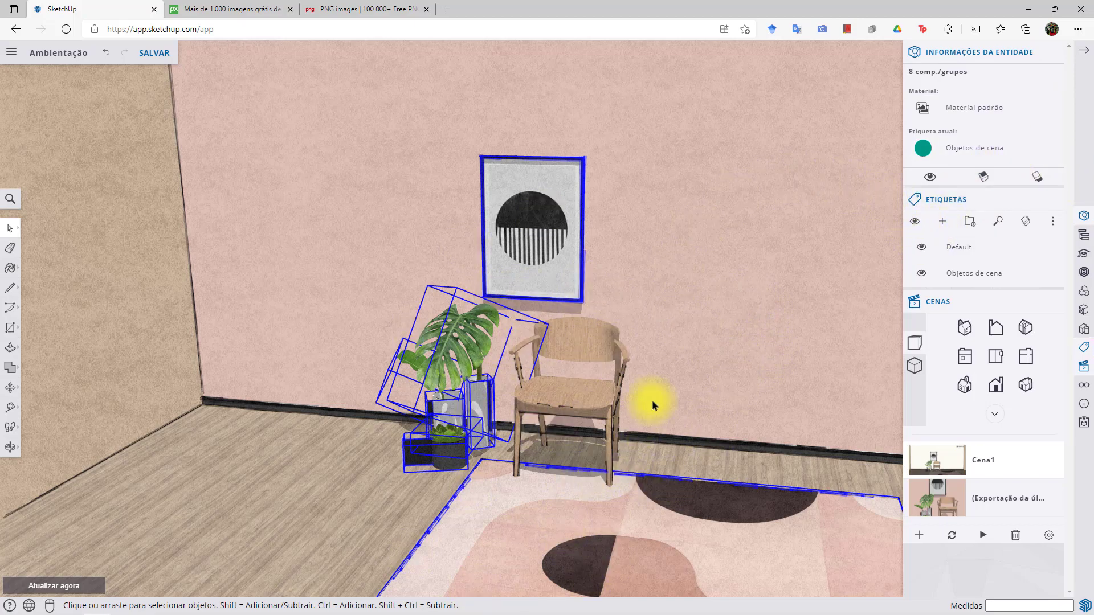
Hide the "Objetos de cena" tag and save a closer view of the chair alone as a new scene
click(920, 278)
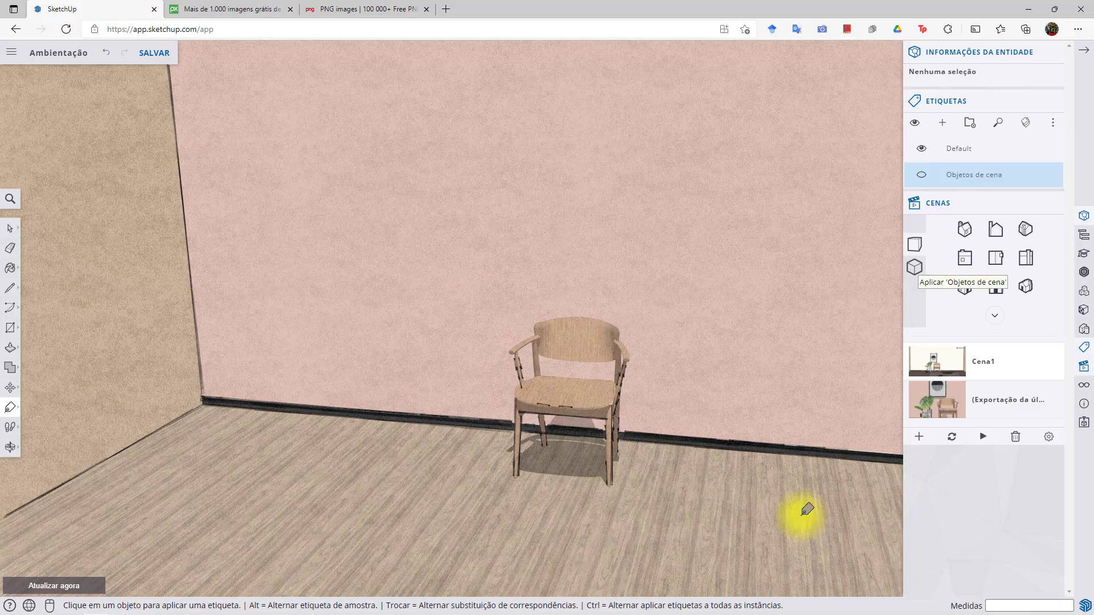
scroll(610, 459, up, 5)
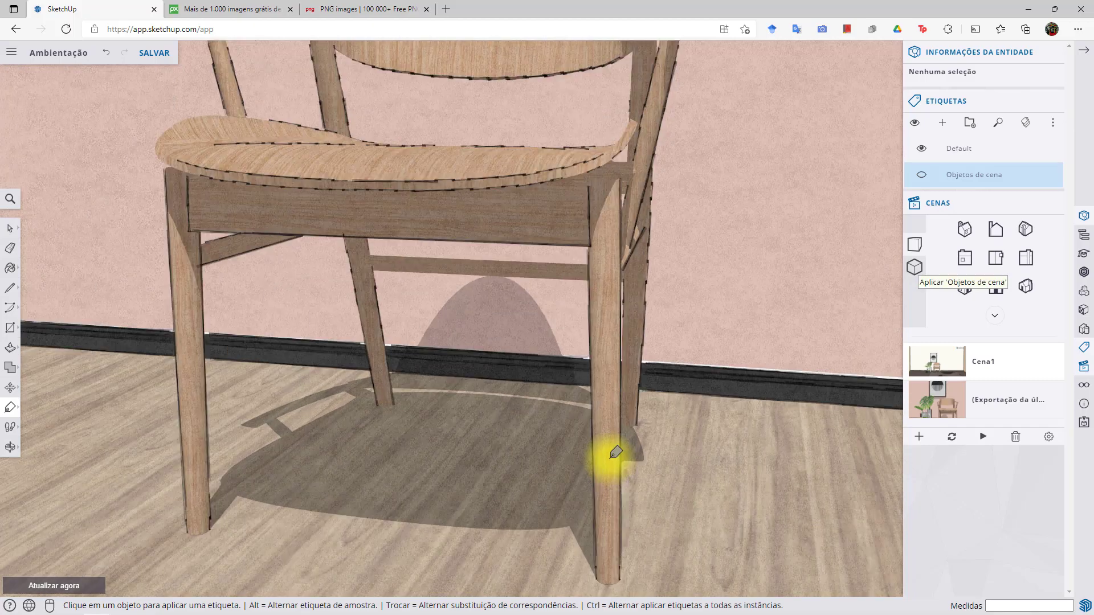
scroll(610, 455, down, 6)
click(303, 277)
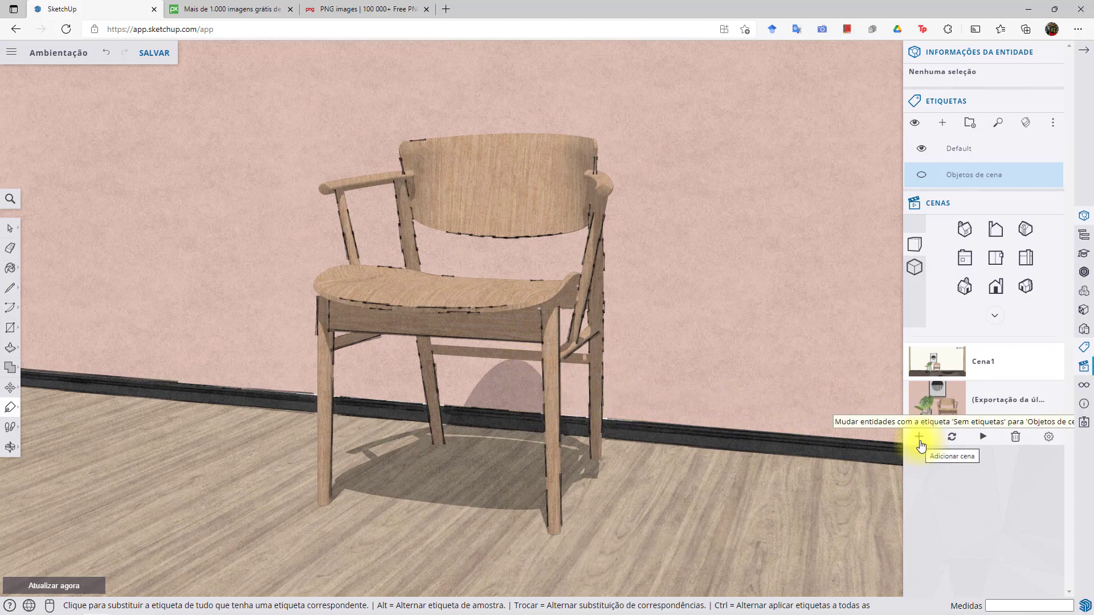
click(920, 439)
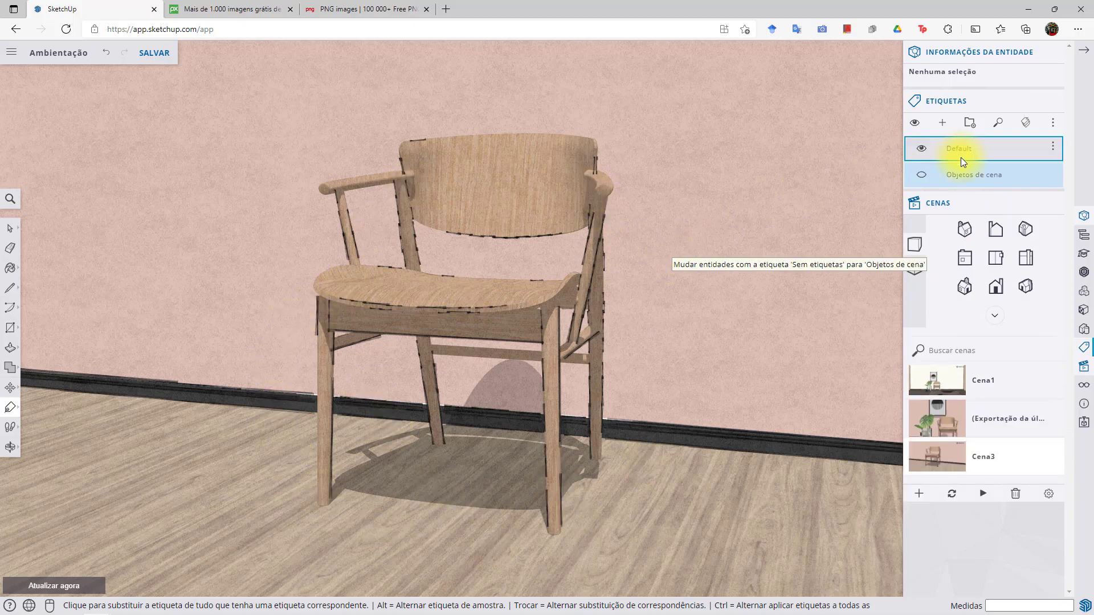
Create a new tag named "AMBIENTE"
click(943, 130)
text(AMBI)
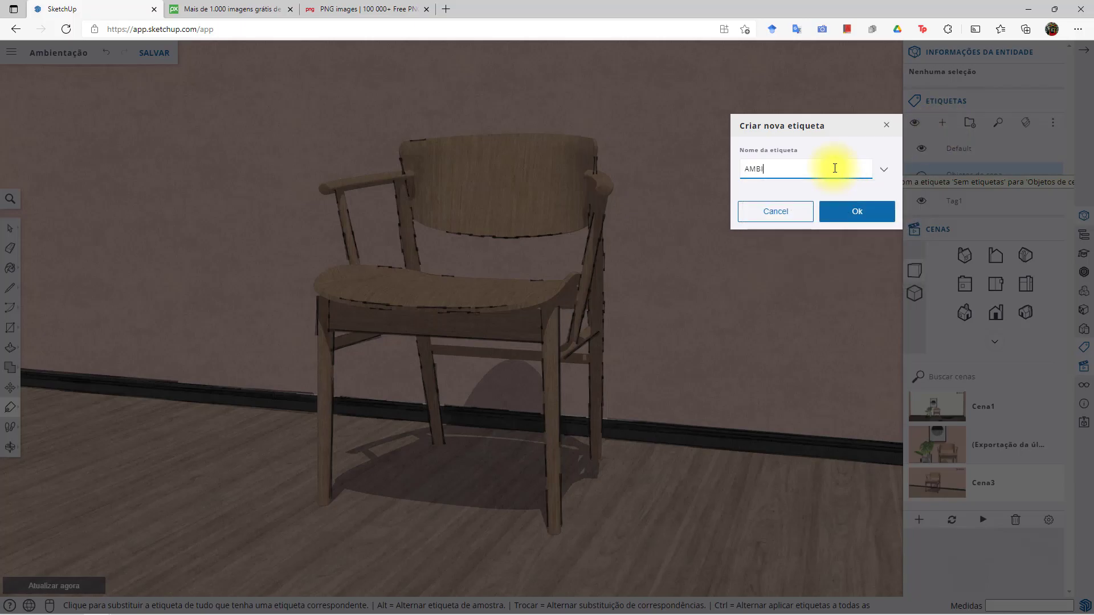
text(ENTE)
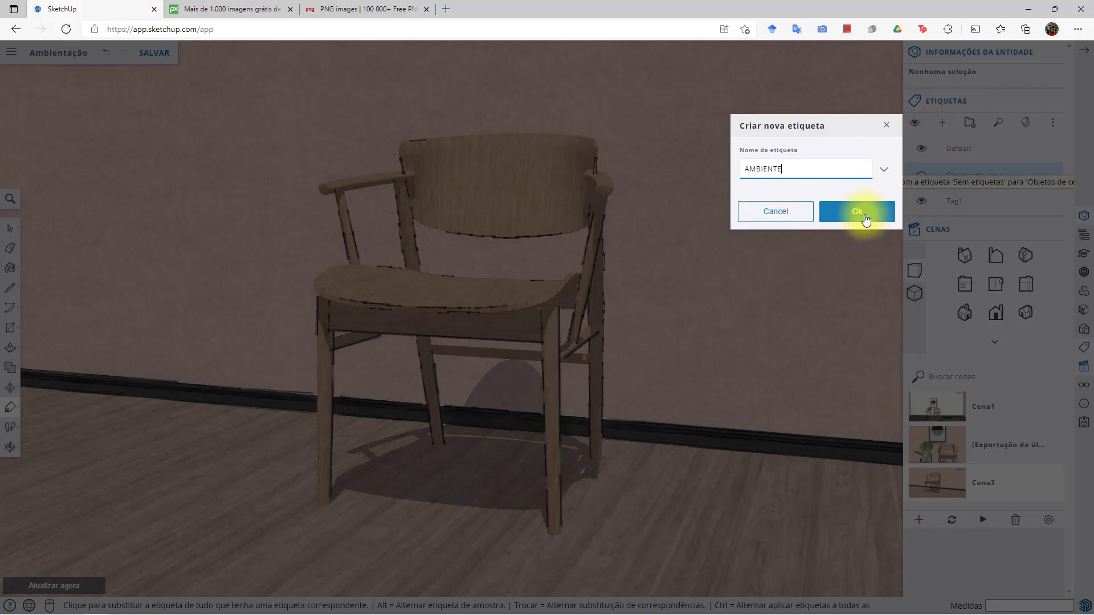
click(859, 219)
Assign the room's walls and floor to the AMBIENTE tag and hide that tag to isolate the chair
scroll(312, 260, down, 5)
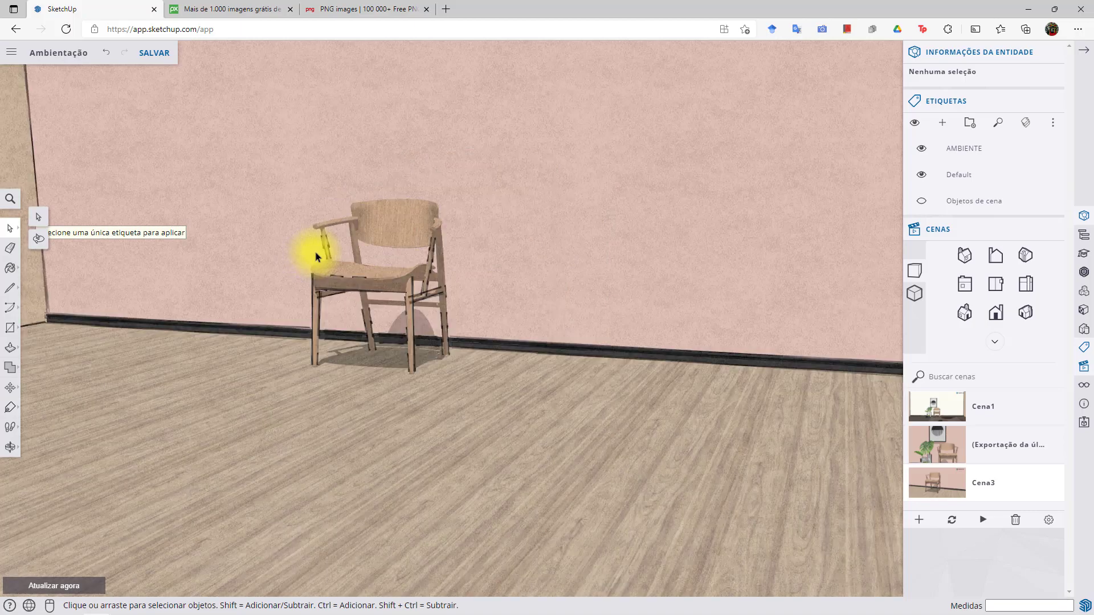
click(959, 148)
click(959, 147)
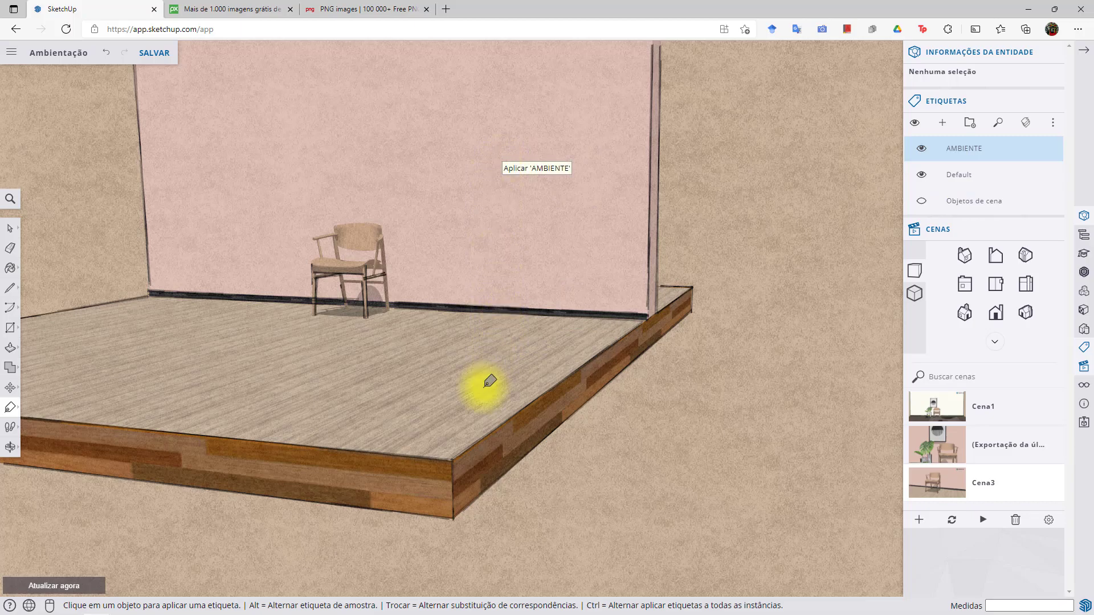
click(10, 228)
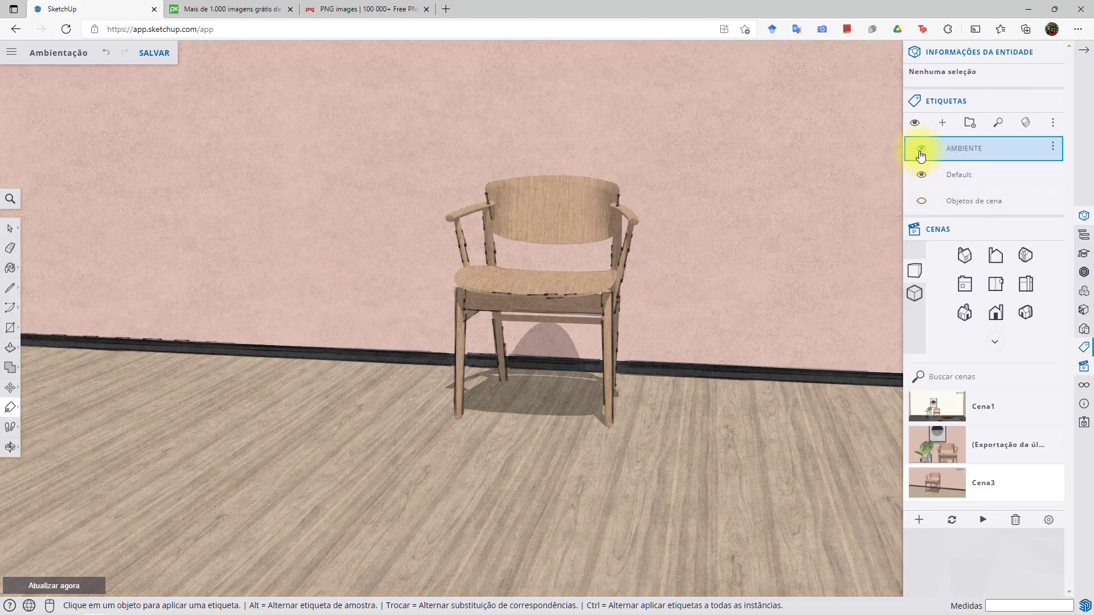
click(920, 149)
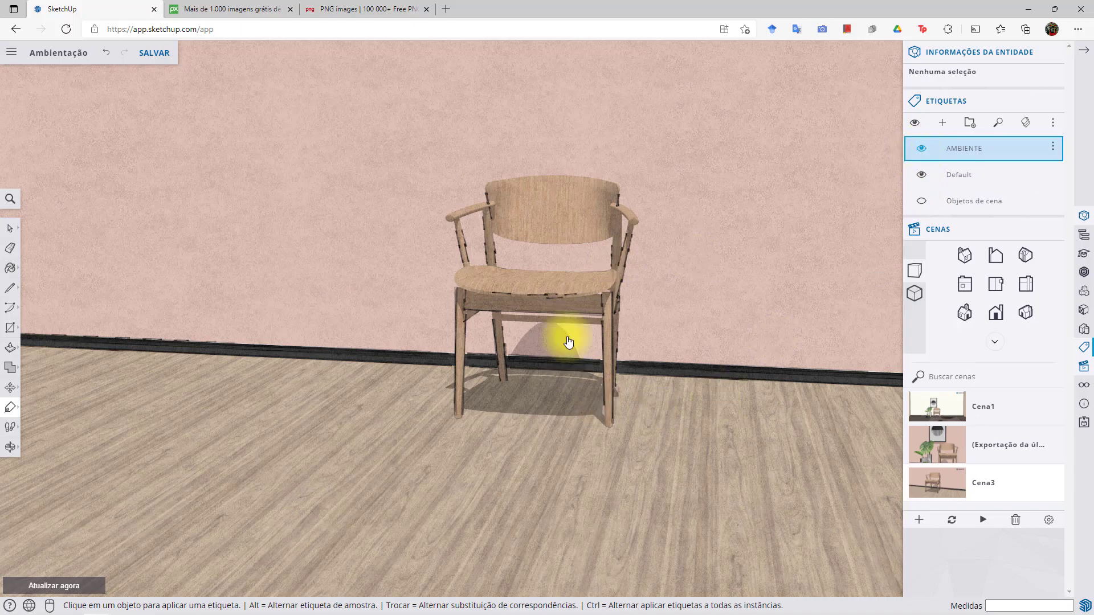
middle_drag(459, 403, 683, 415)
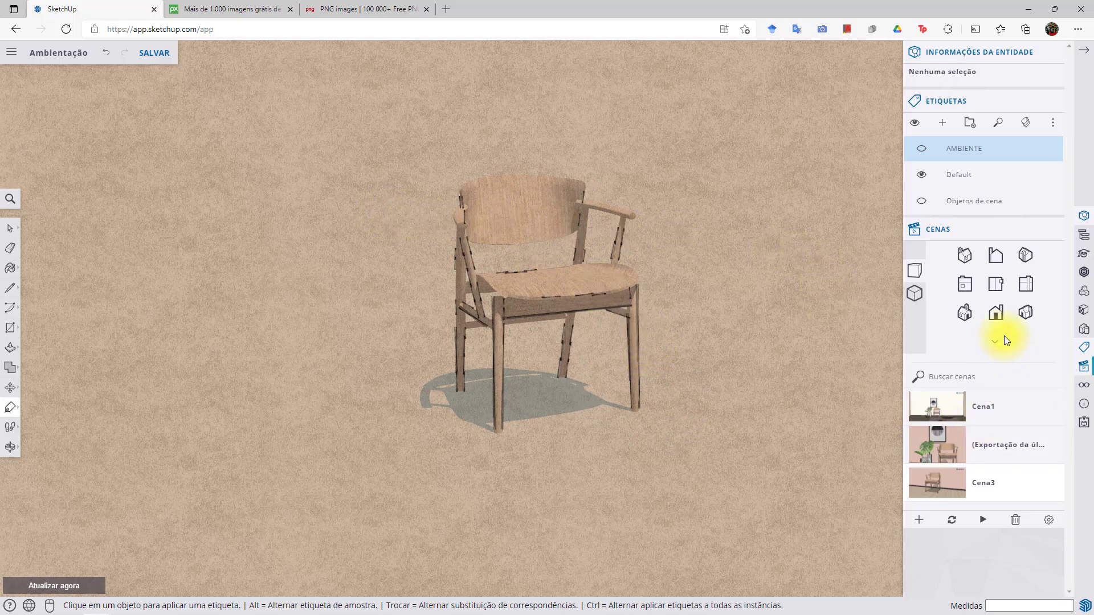
Apply the default style "Sombreado com texturas" to the isolated chair view and frame the chair closer
click(1084, 331)
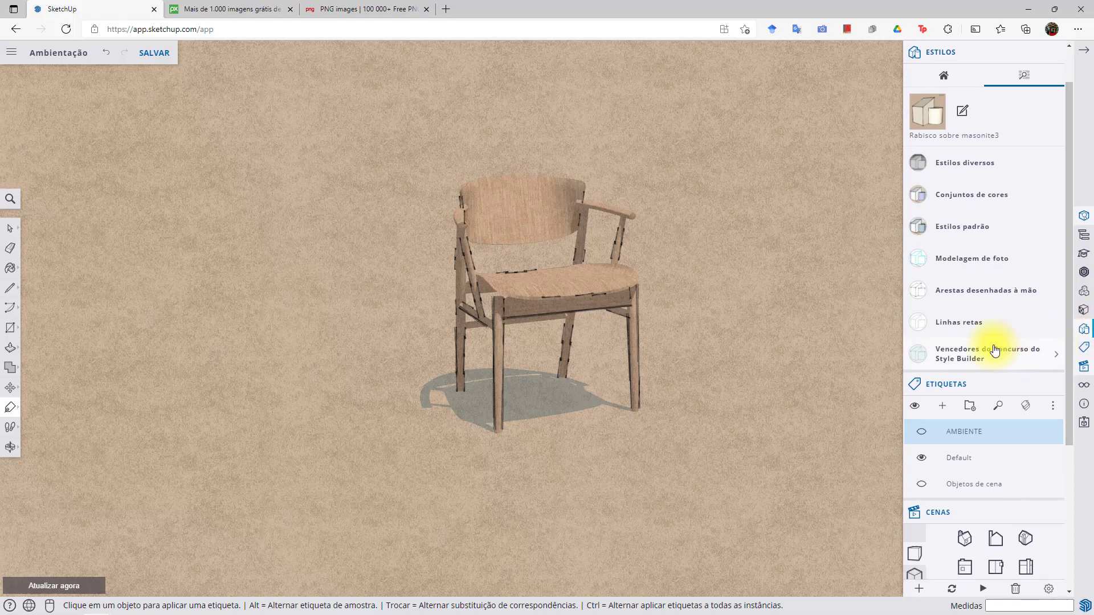
click(959, 228)
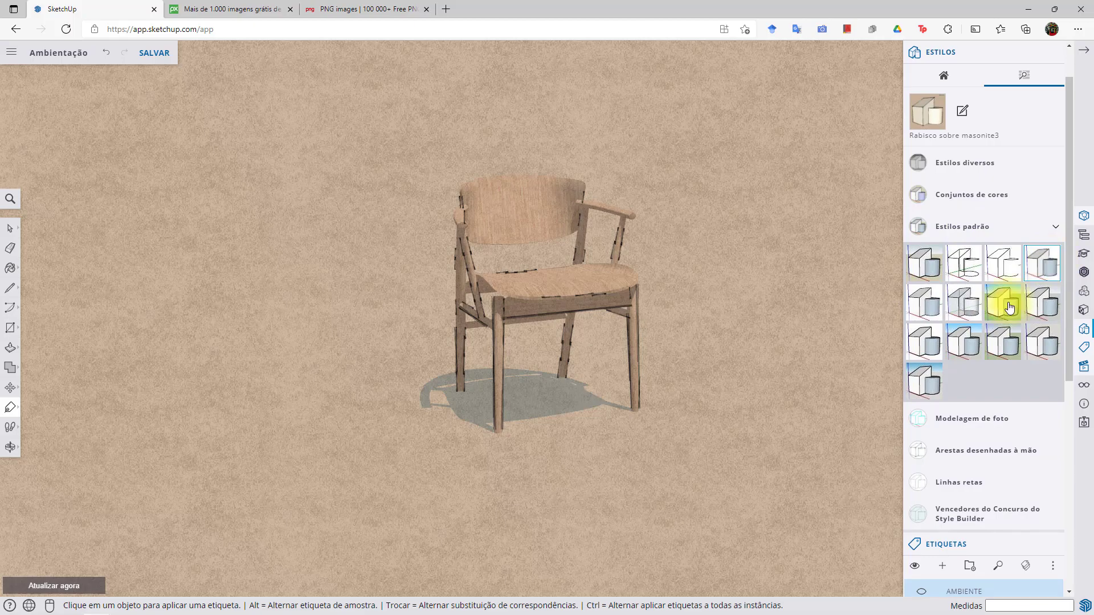
click(1048, 270)
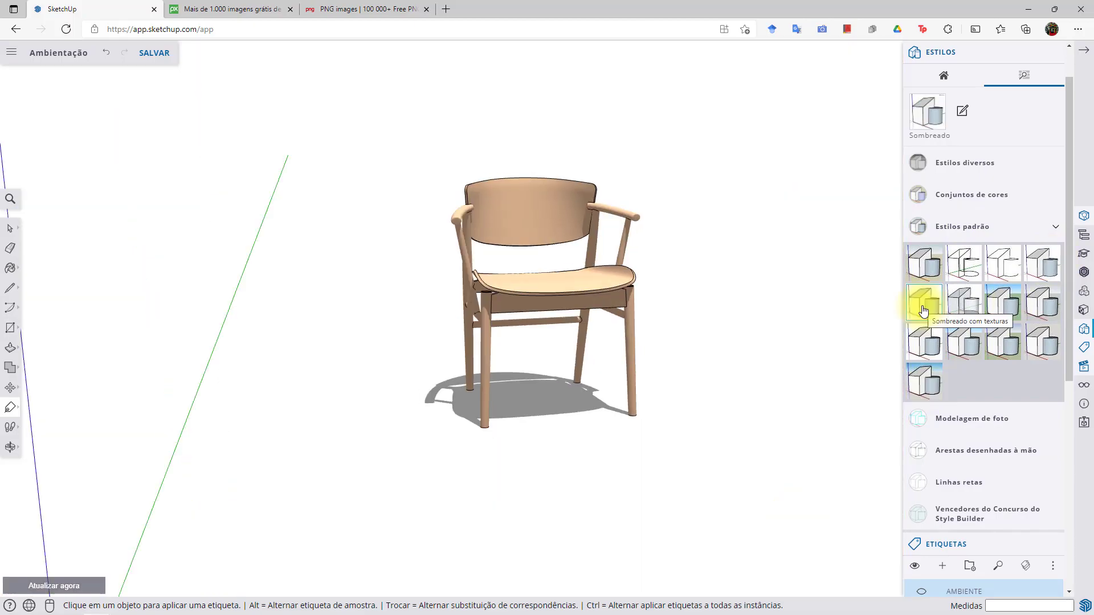
click(923, 303)
scroll(554, 319, up, 3)
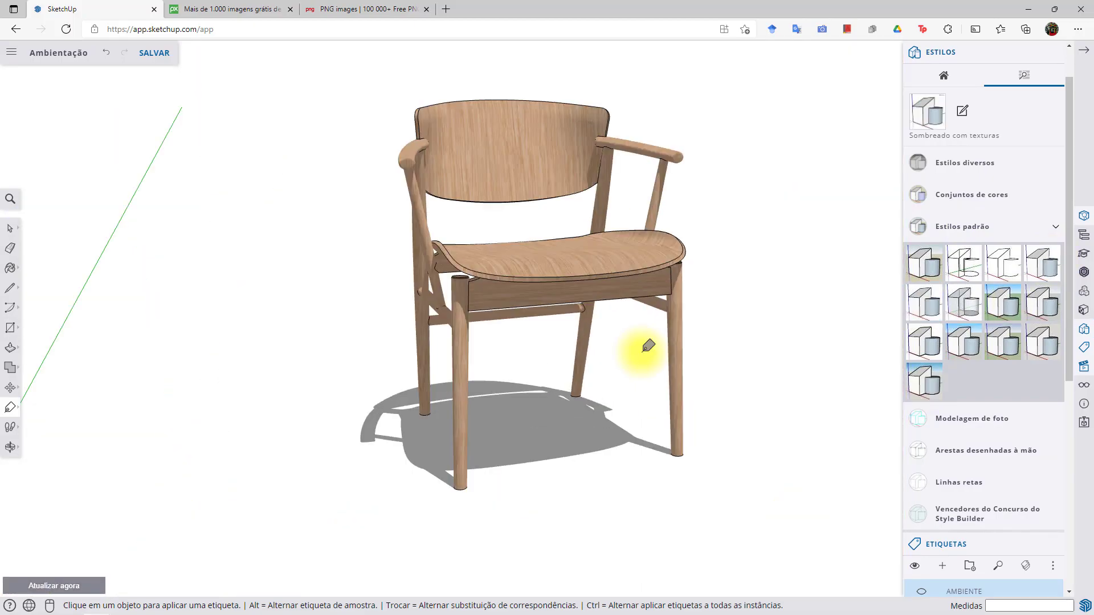
middle_drag(537, 396, 547, 409)
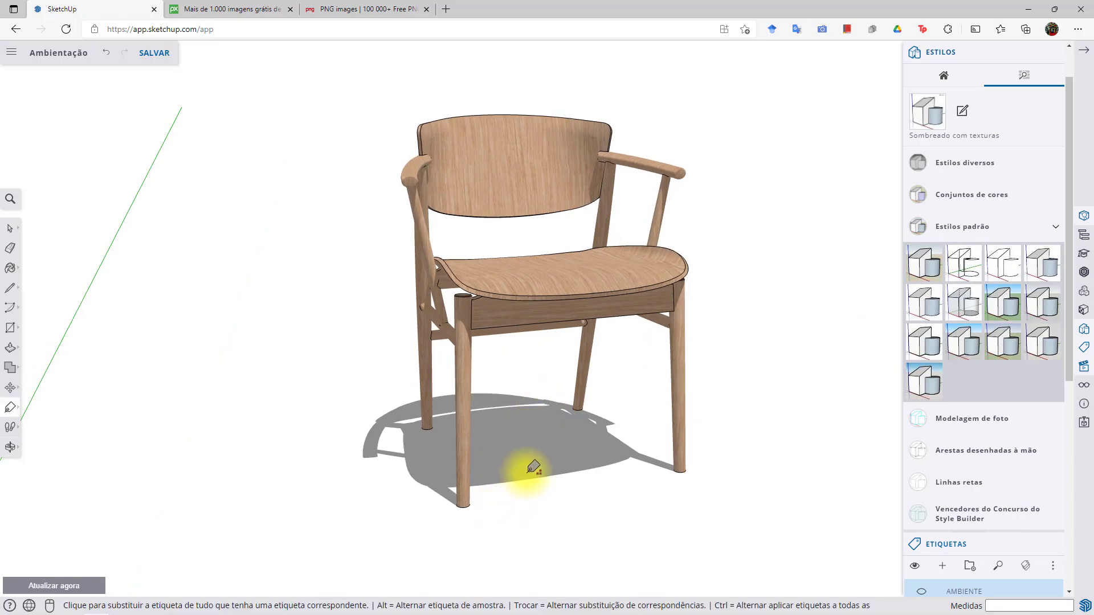
Save the isolated chair view with its shaded style as a new scene
click(1002, 80)
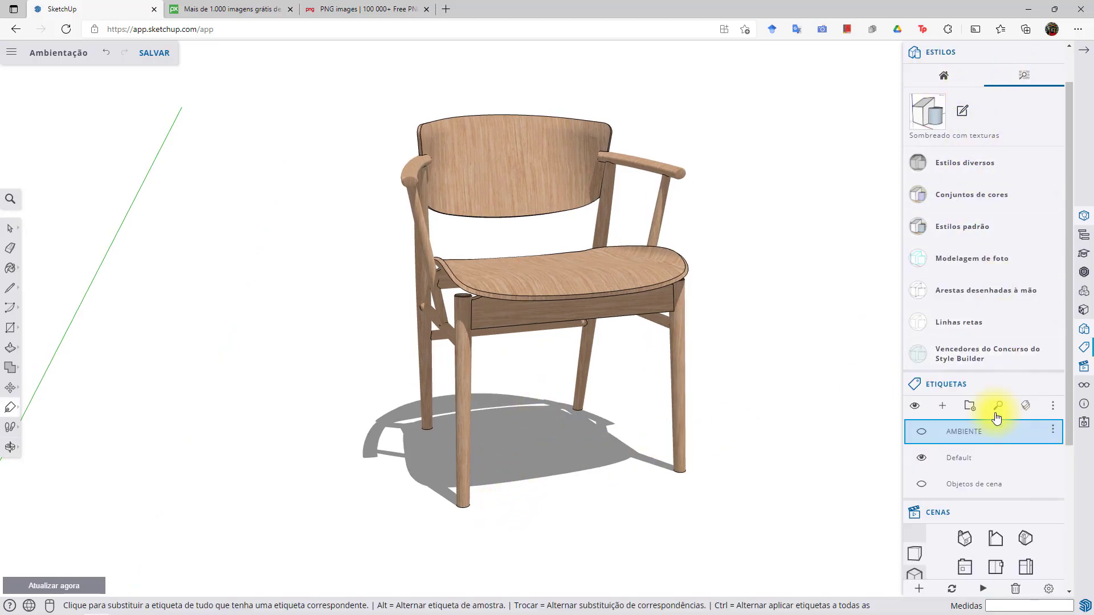
scroll(1006, 433, down, 4)
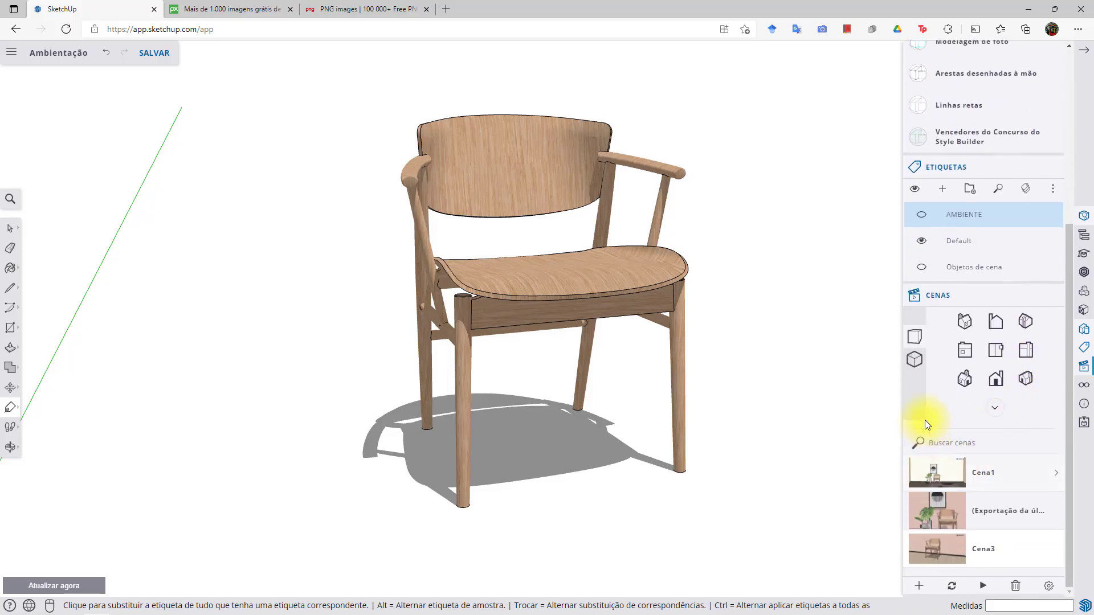
click(918, 586)
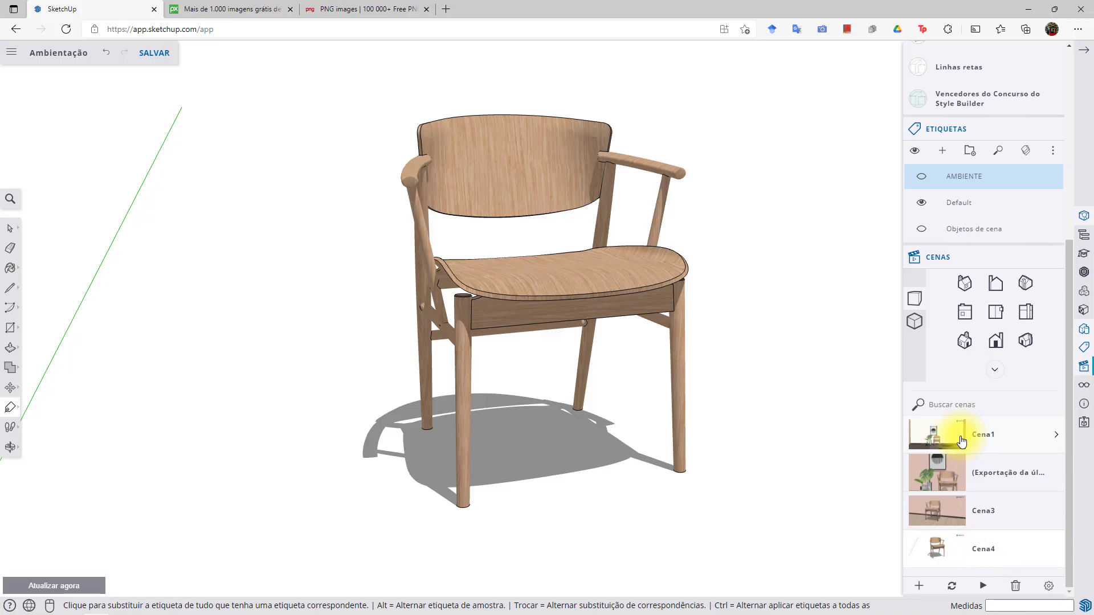
Review the saved scenes one after another, from the furnished room views through Cena3 to Cena4
click(951, 480)
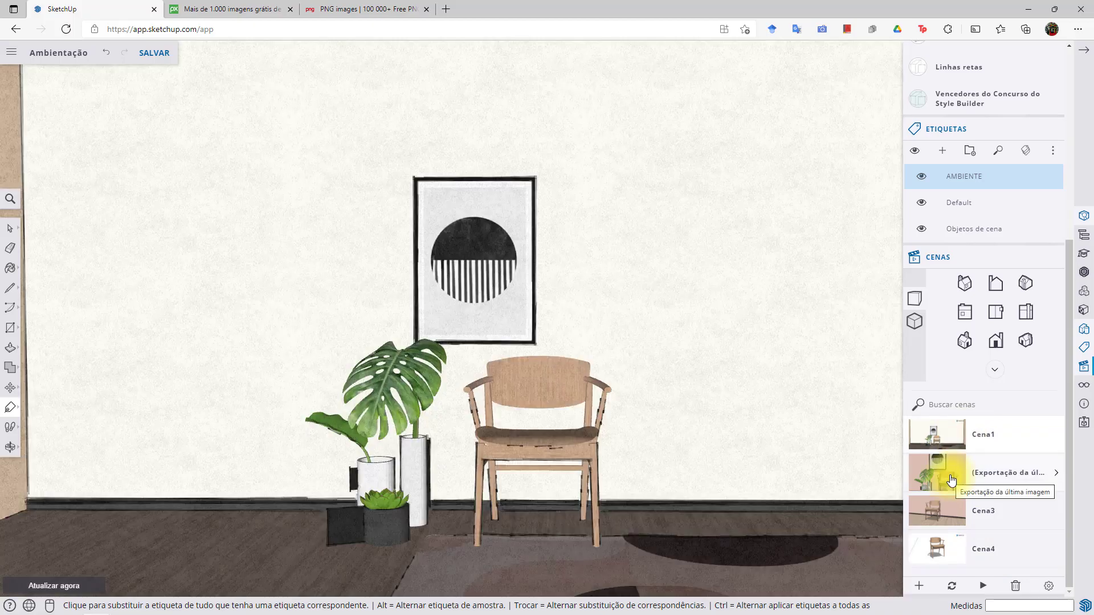
click(951, 480)
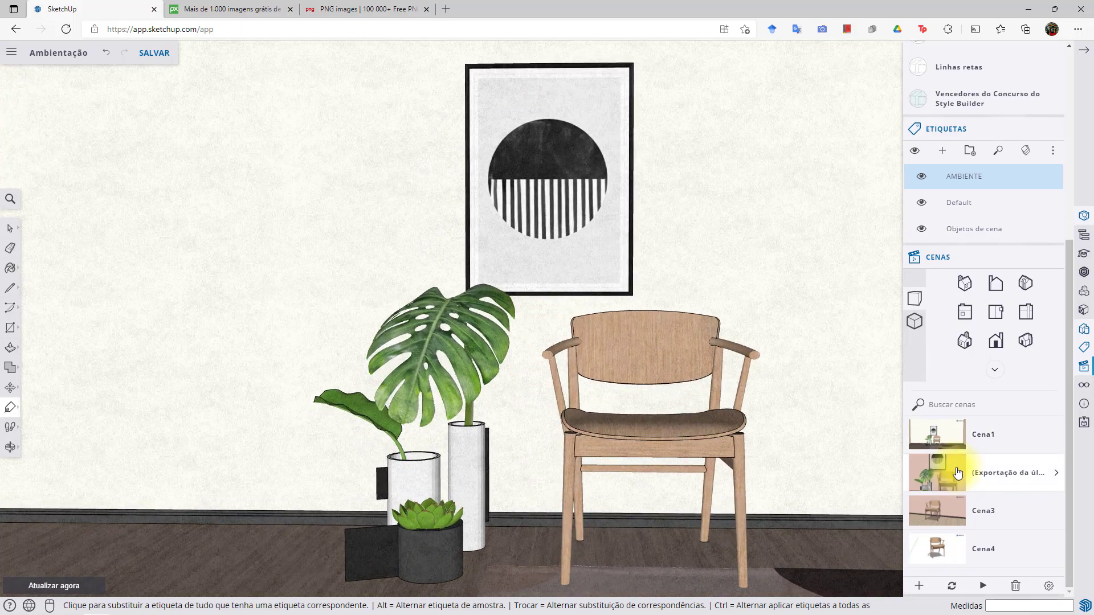
click(945, 519)
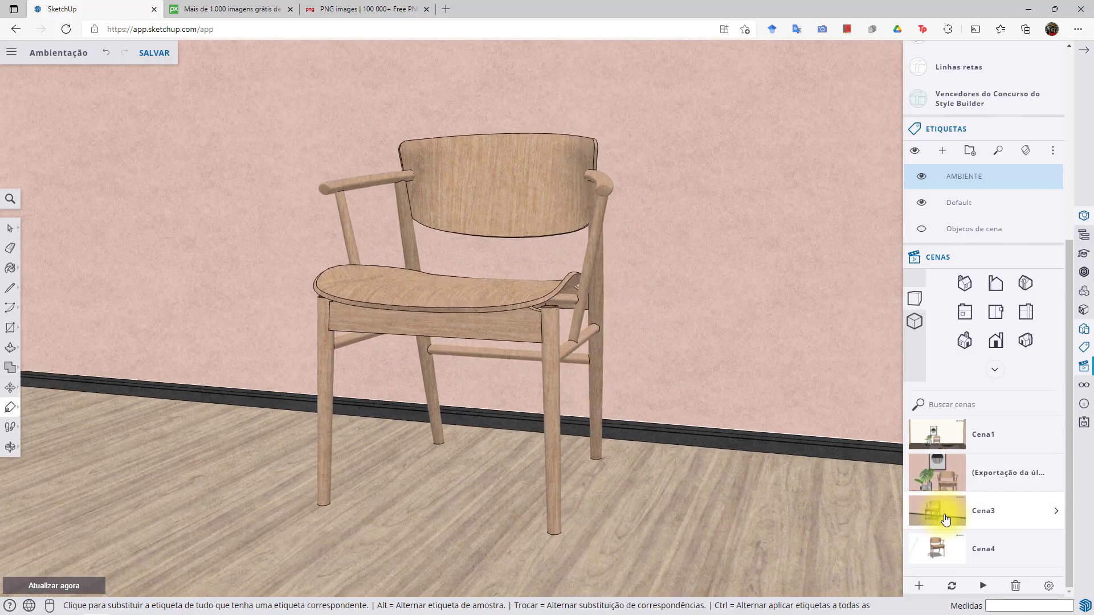
click(943, 561)
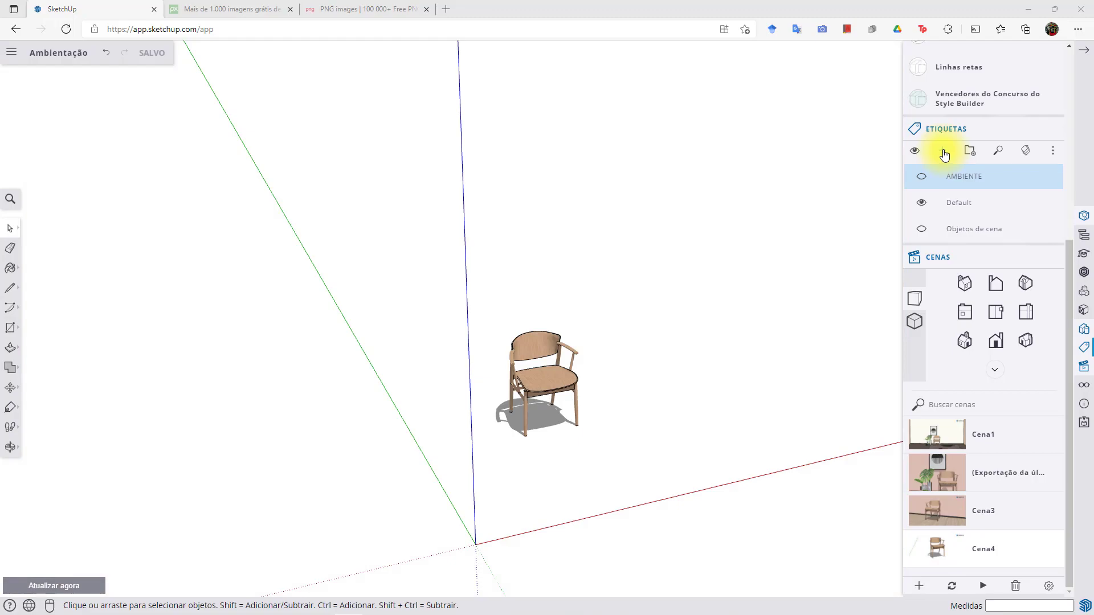
Create a new tag named "OBJETO01"
click(942, 151)
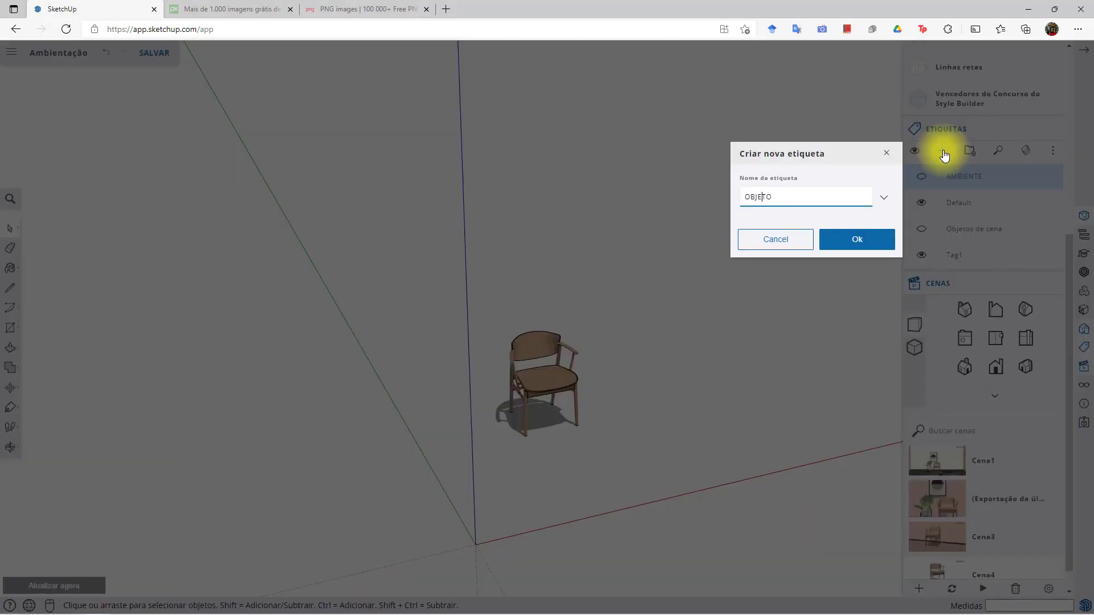
text(01)
key(Return)
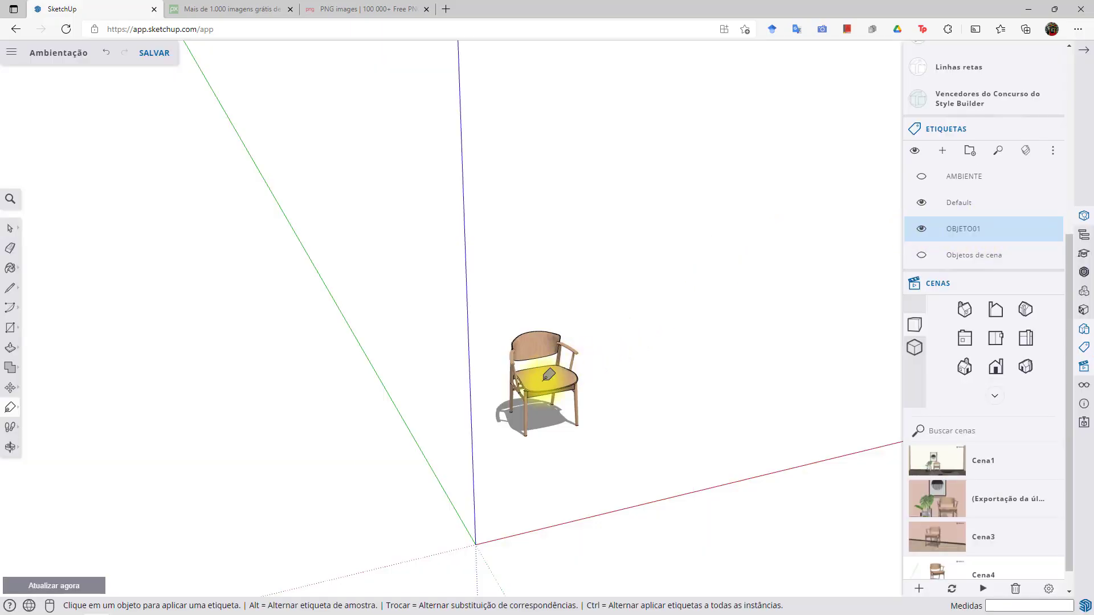
Assign the chair to the OBJETO01 tag and hide that tag to check the scene without it
click(10, 229)
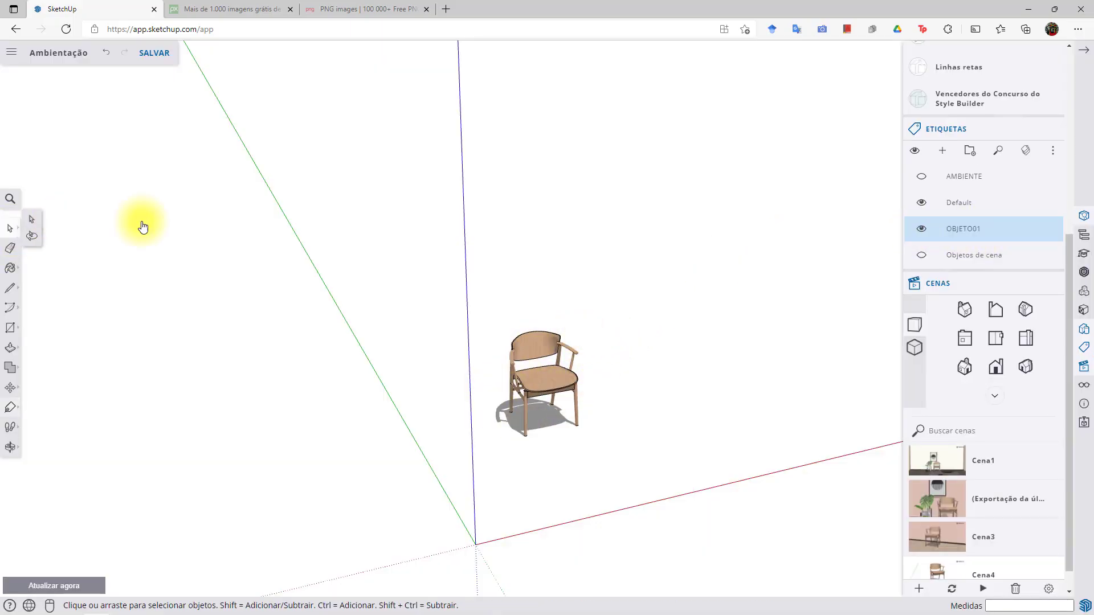
click(921, 231)
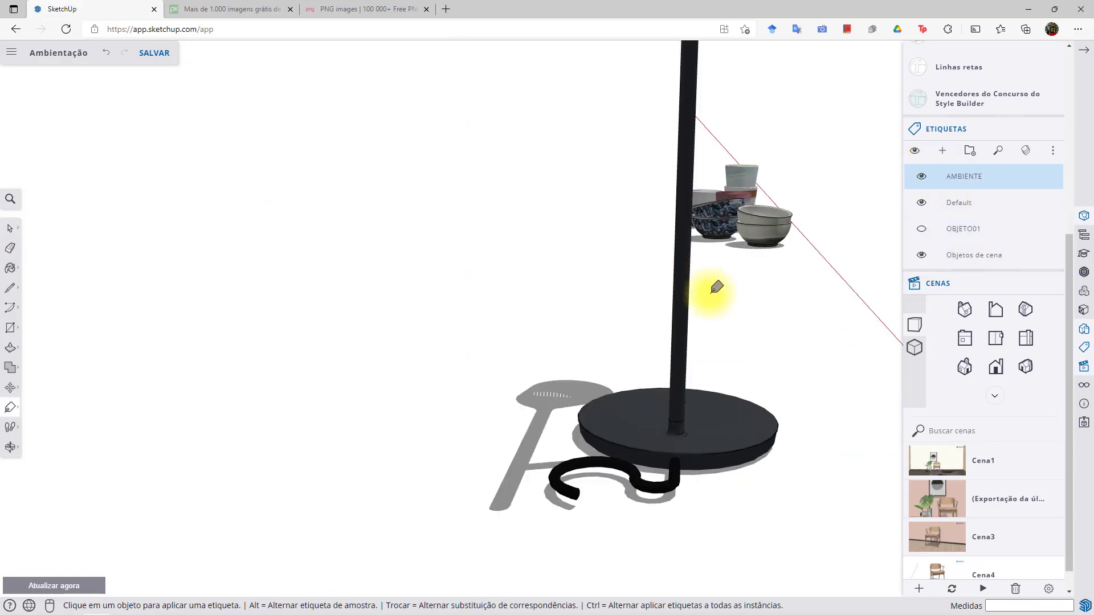
middle_drag(716, 288, 391, 341)
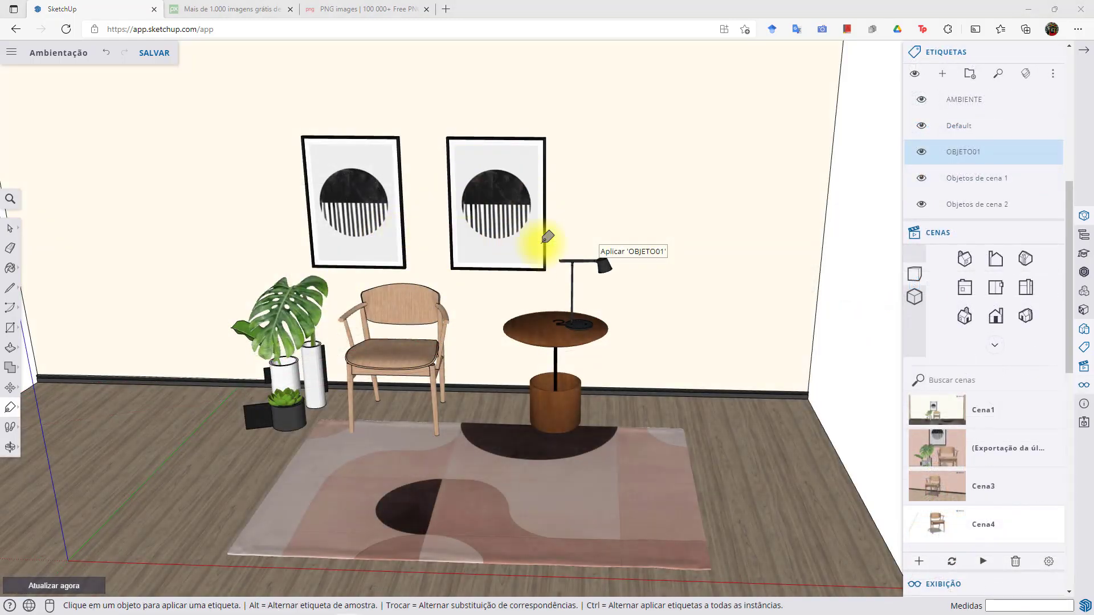
scroll(552, 407, up, 1)
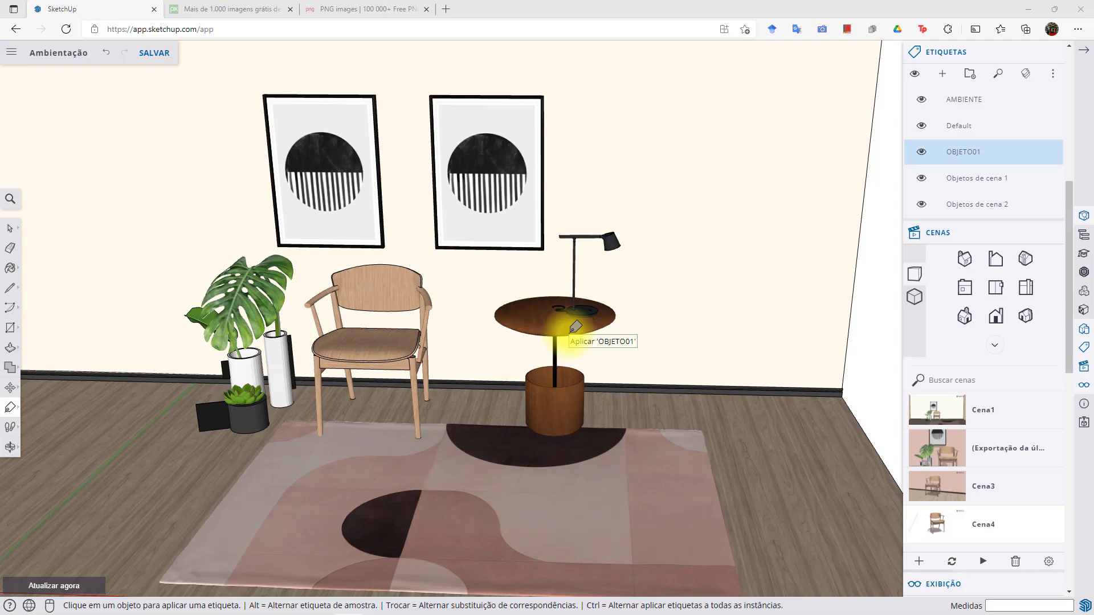
Hide the OBJETO01 tag, check the room with Objetos de cena 2 off and on, and hide Objetos de cena 1
click(919, 153)
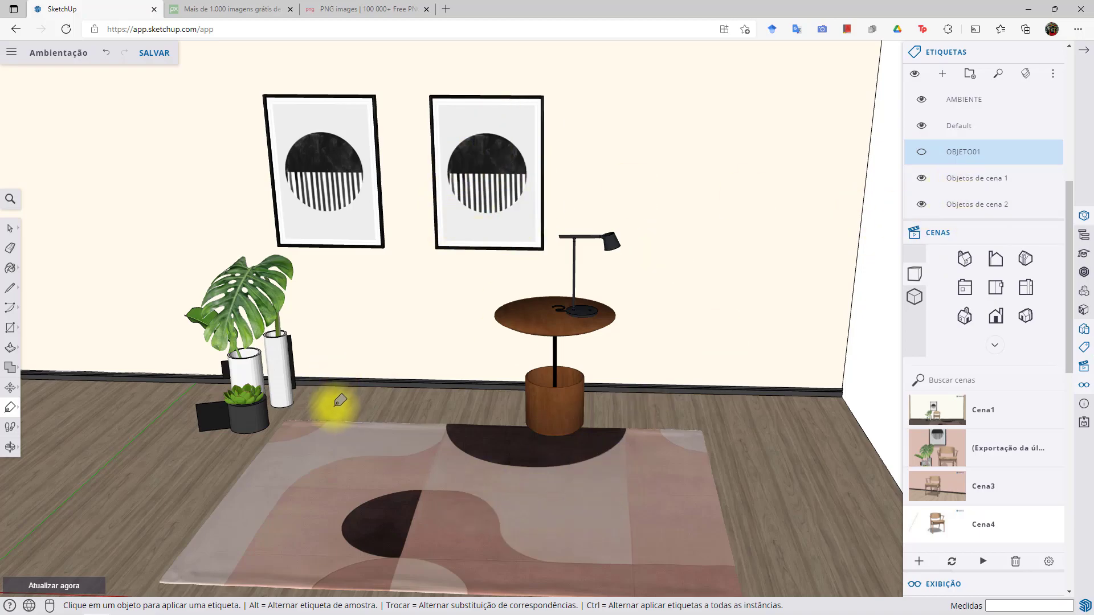
click(921, 205)
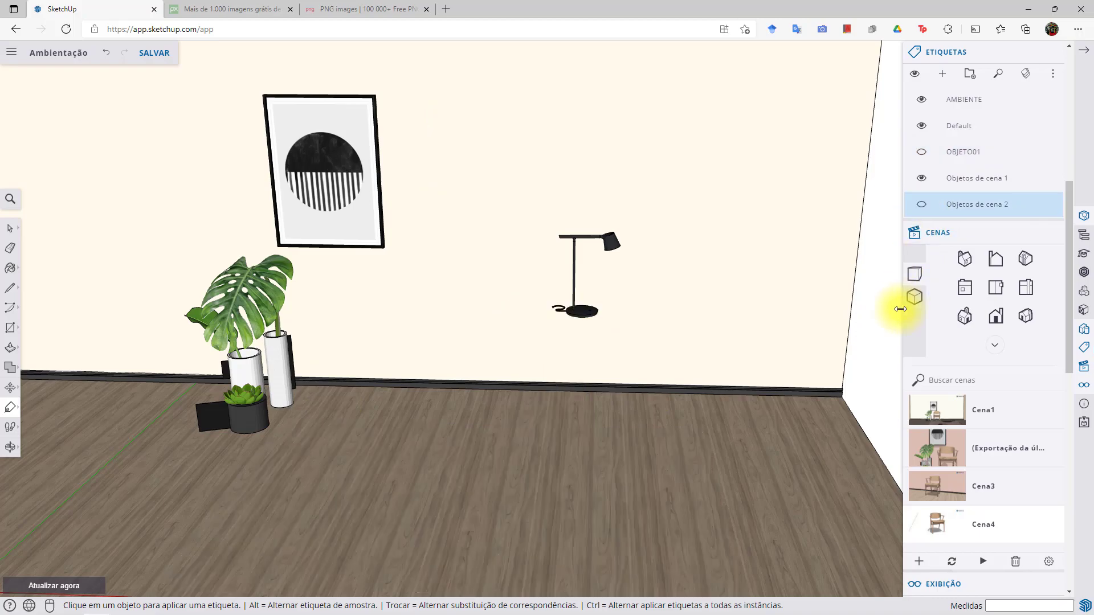
click(922, 207)
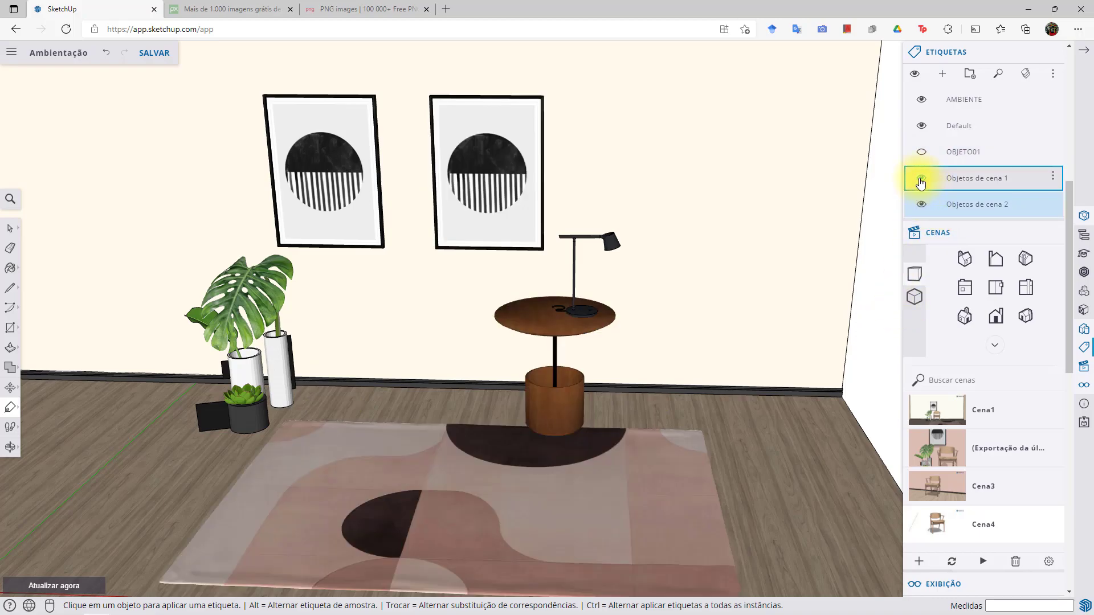
click(921, 181)
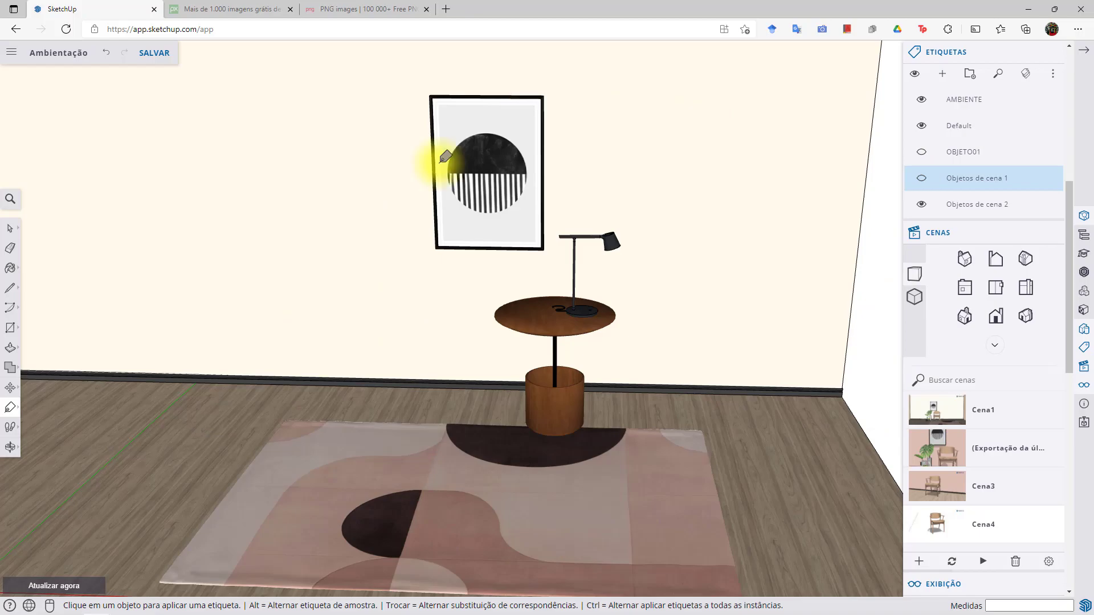
Draw a vertical rectangle on the wall beside the table lamp
scroll(524, 361, up, 3)
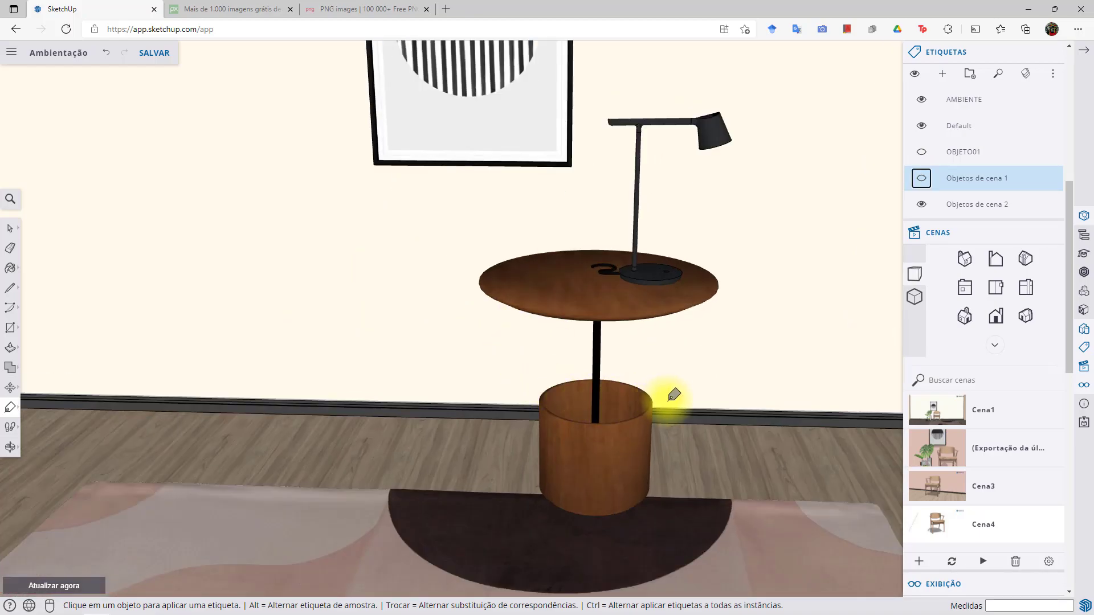
scroll(685, 251, up, 3)
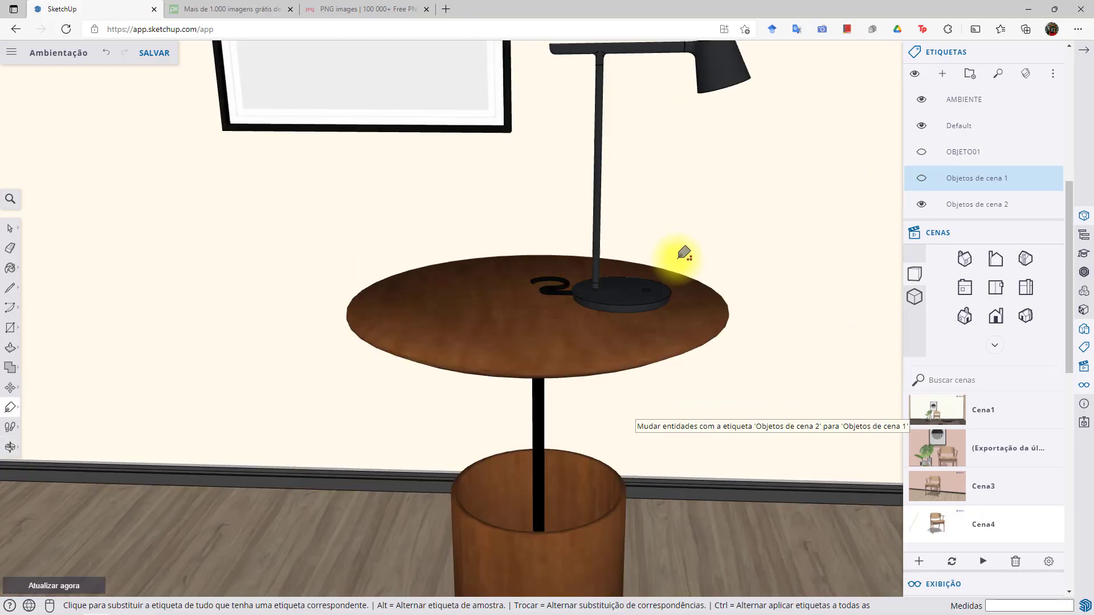
click(13, 329)
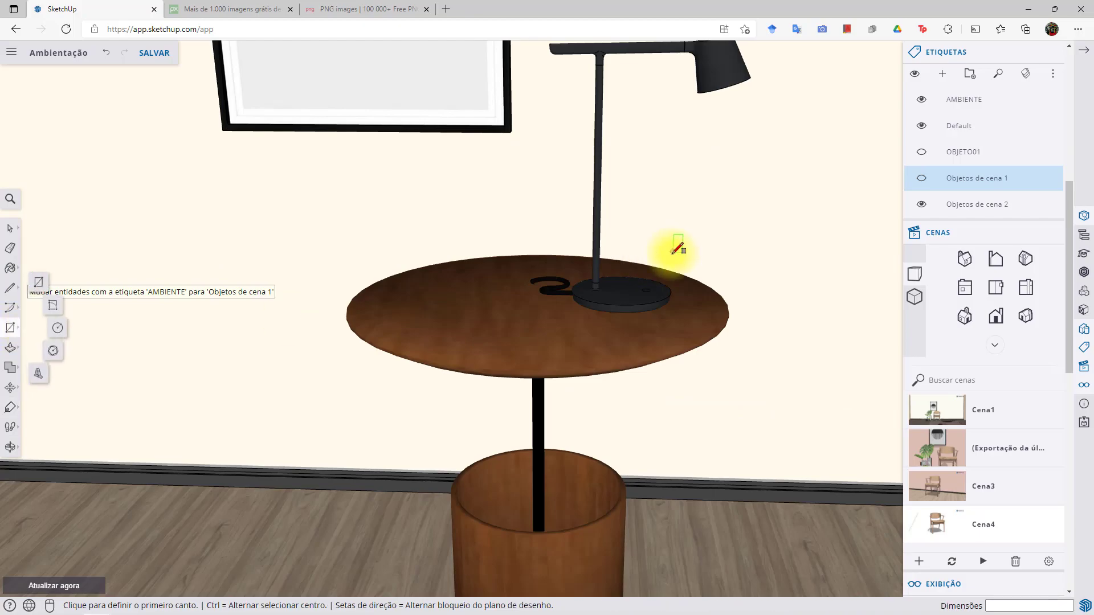
middle_drag(668, 276, 677, 234)
click(661, 241)
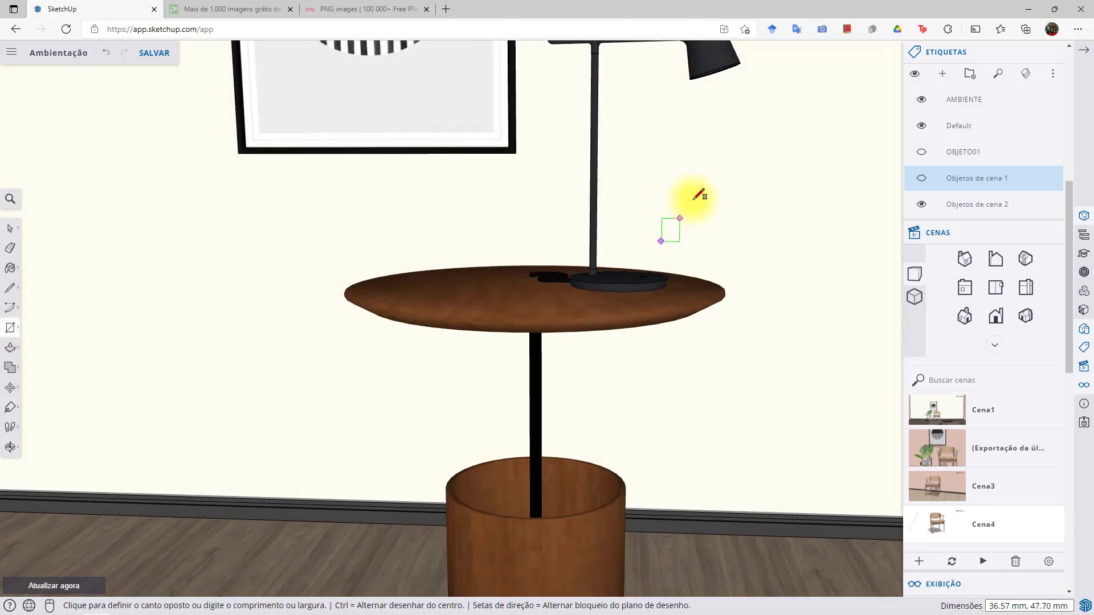
click(811, 66)
Move the rectangle off the wall to the lamp head and shift it about 89 mm along the red axis beneath the shade
middle_drag(815, 102, 268, 203)
click(10, 229)
click(665, 192)
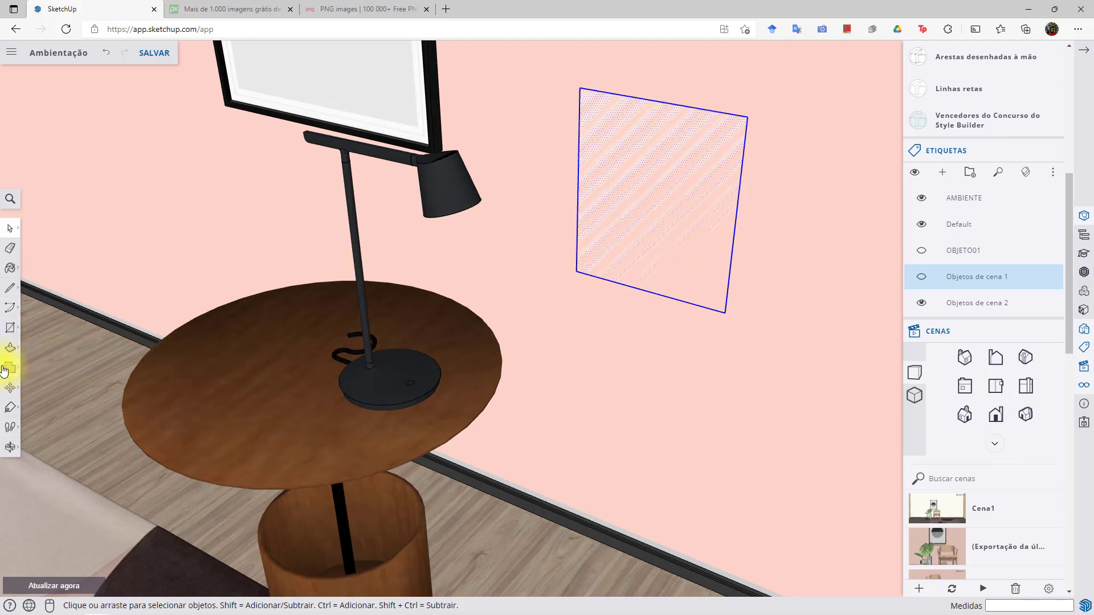
click(10, 392)
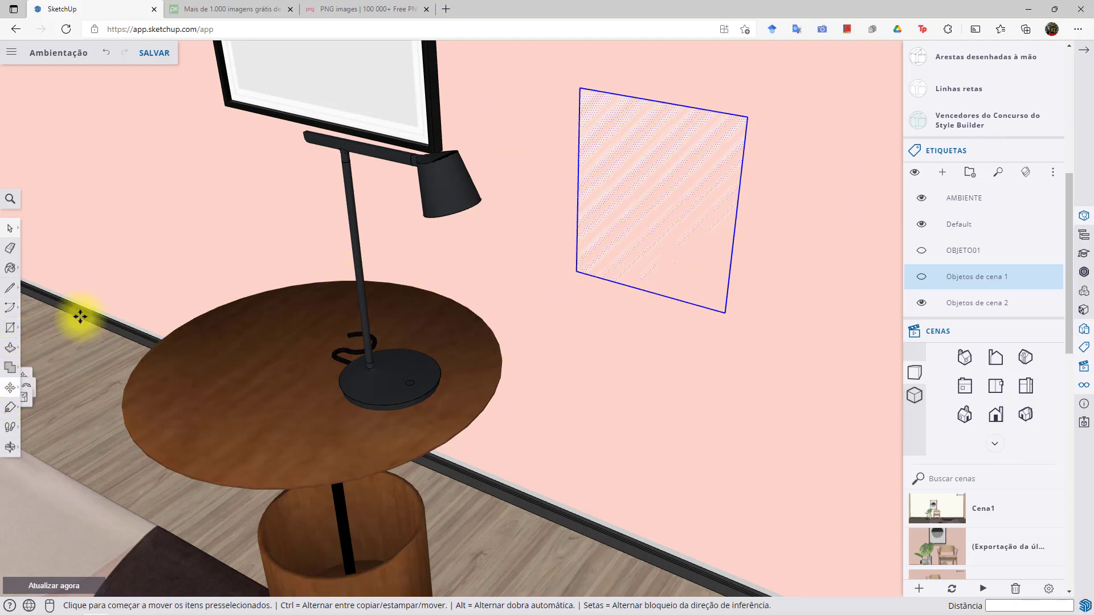
click(661, 101)
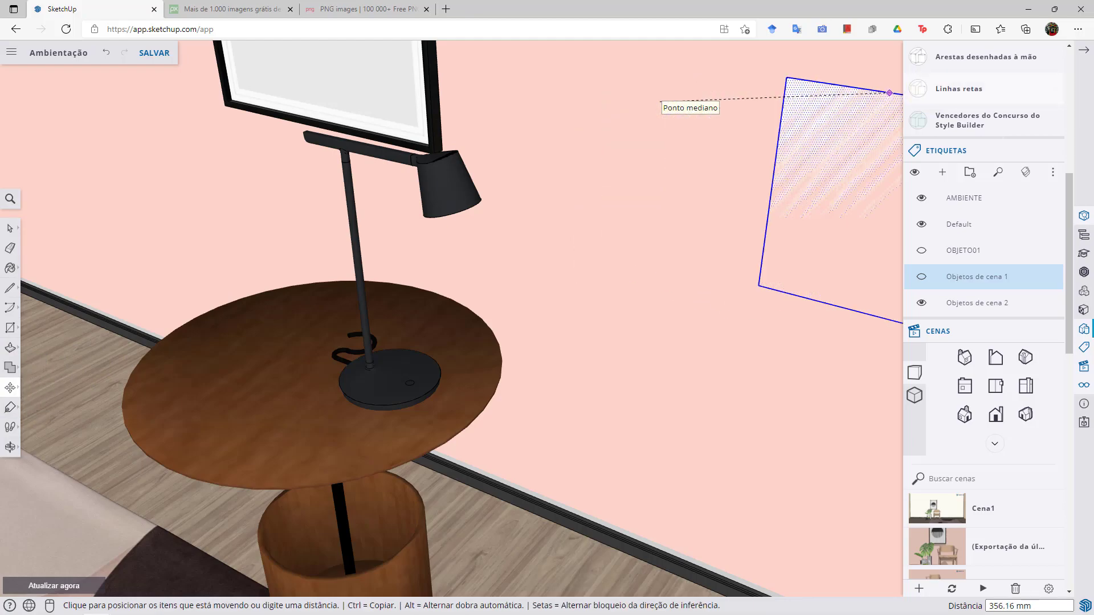
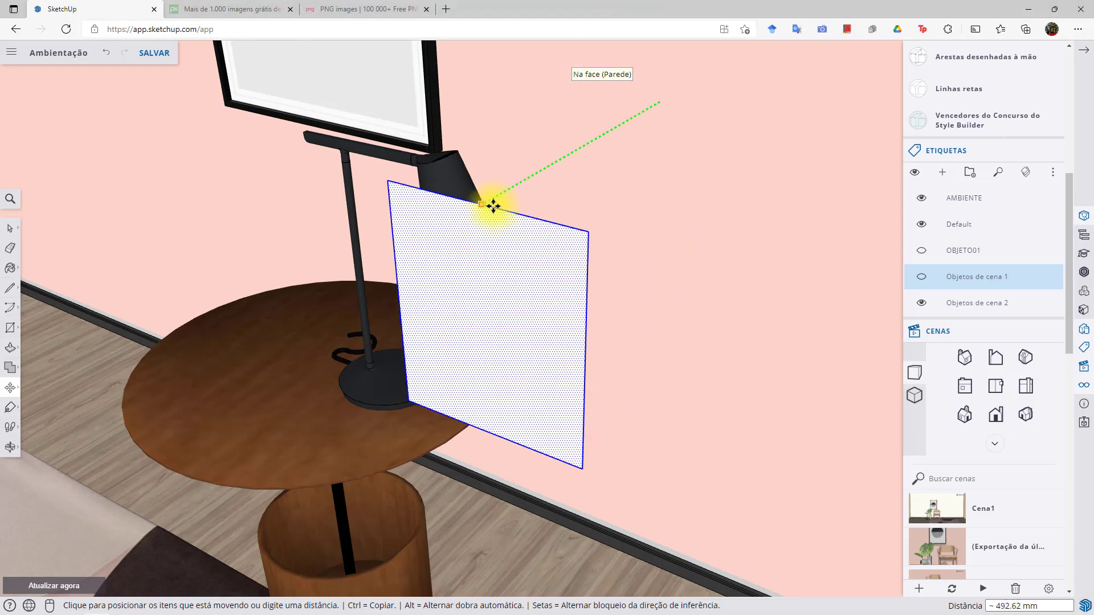
click(454, 153)
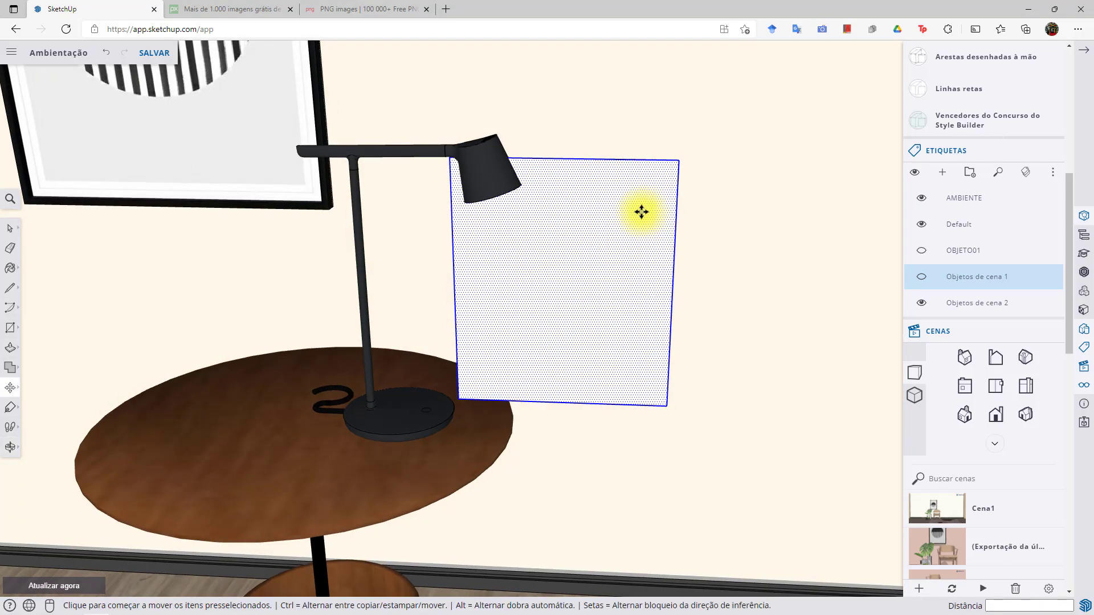
click(641, 211)
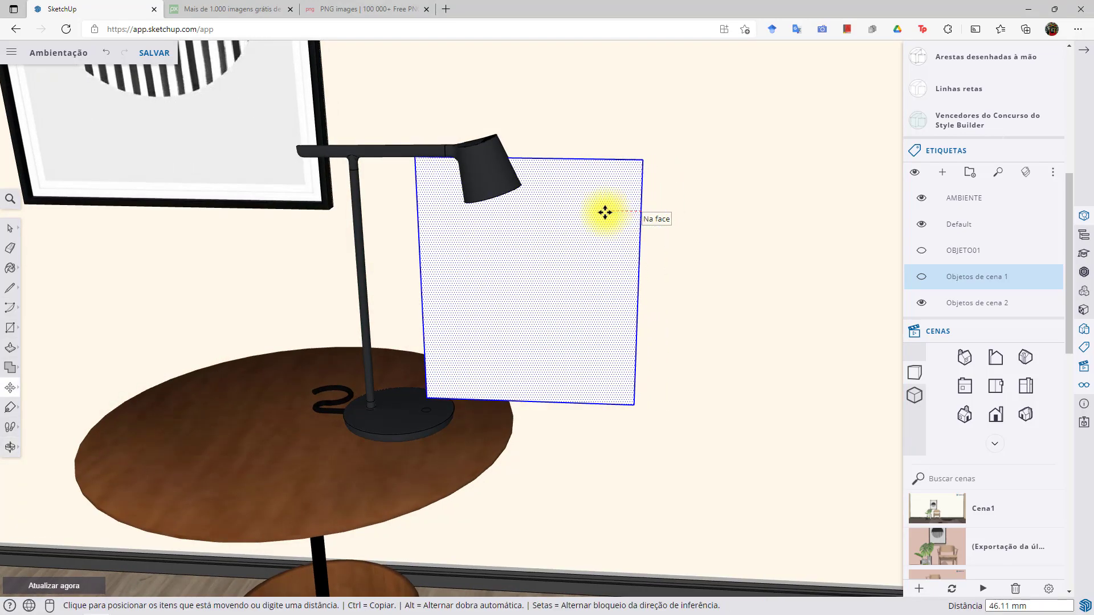
click(571, 212)
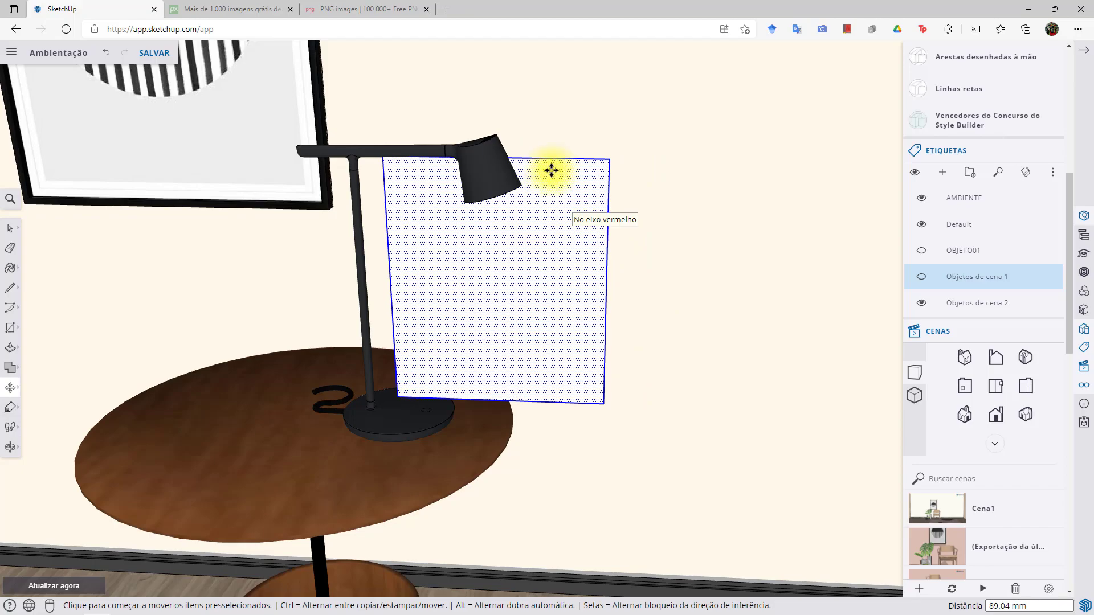
middle_drag(542, 198, 349, 132)
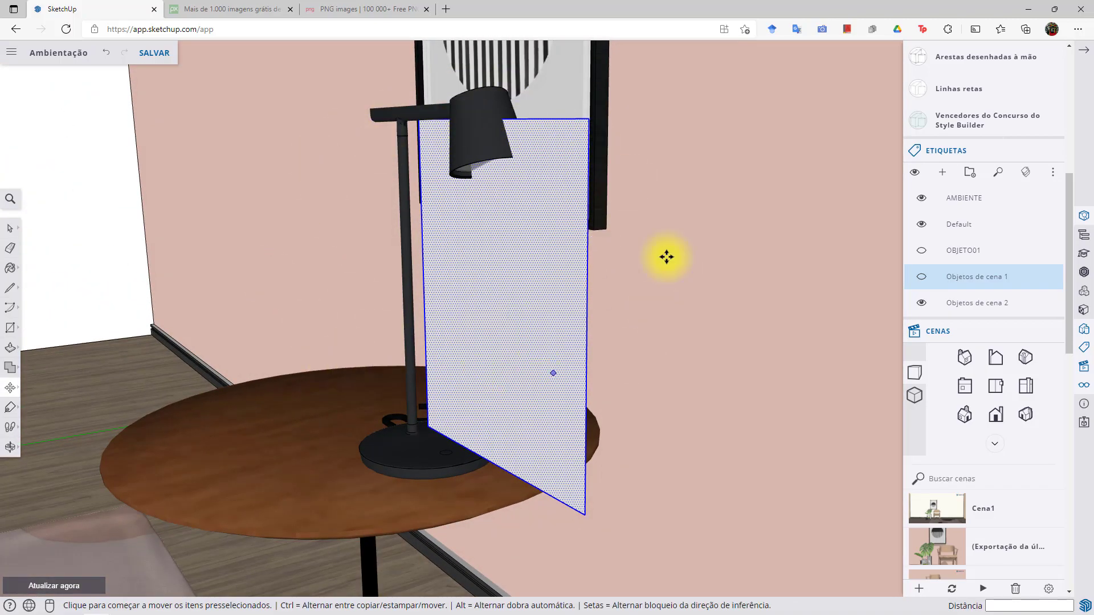
Switch to the pngimg.com page and search its images for "light"
click(343, 11)
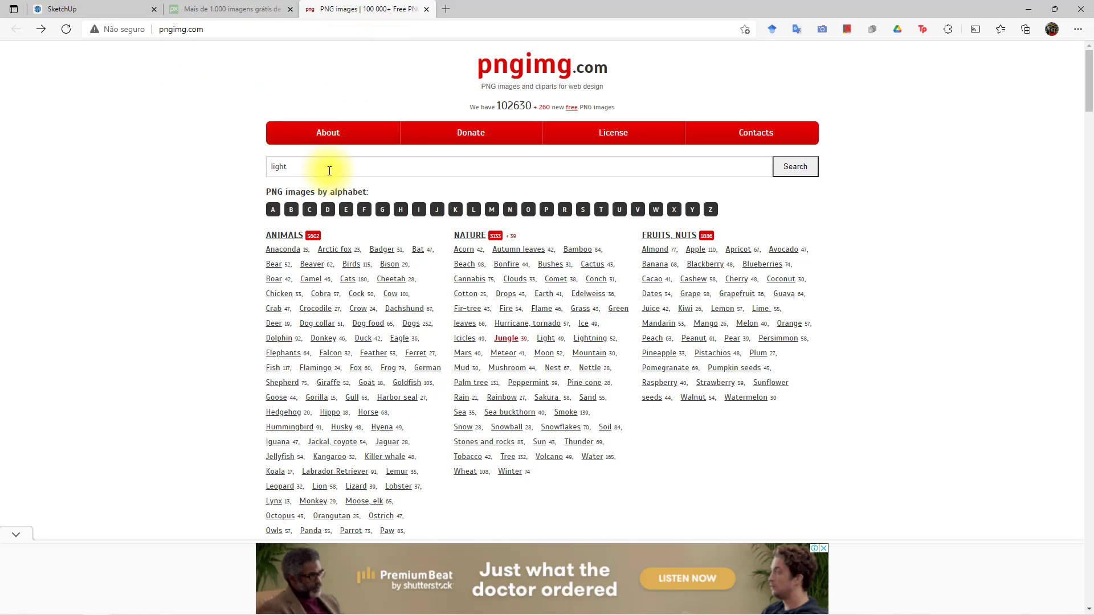
click(797, 167)
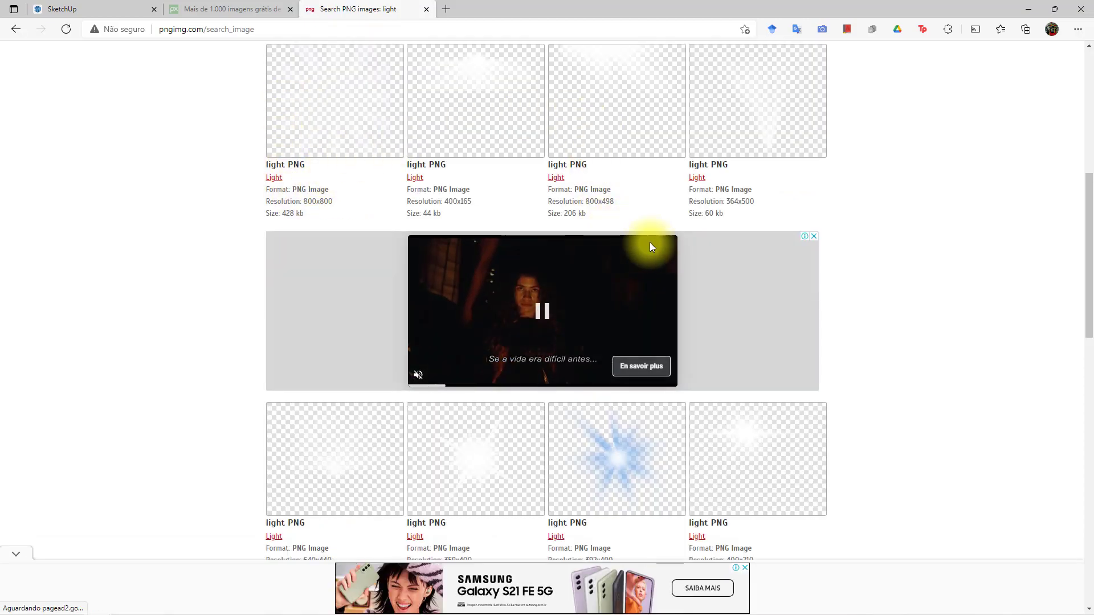
scroll(760, 164, up, 5)
scroll(804, 369, down, 2)
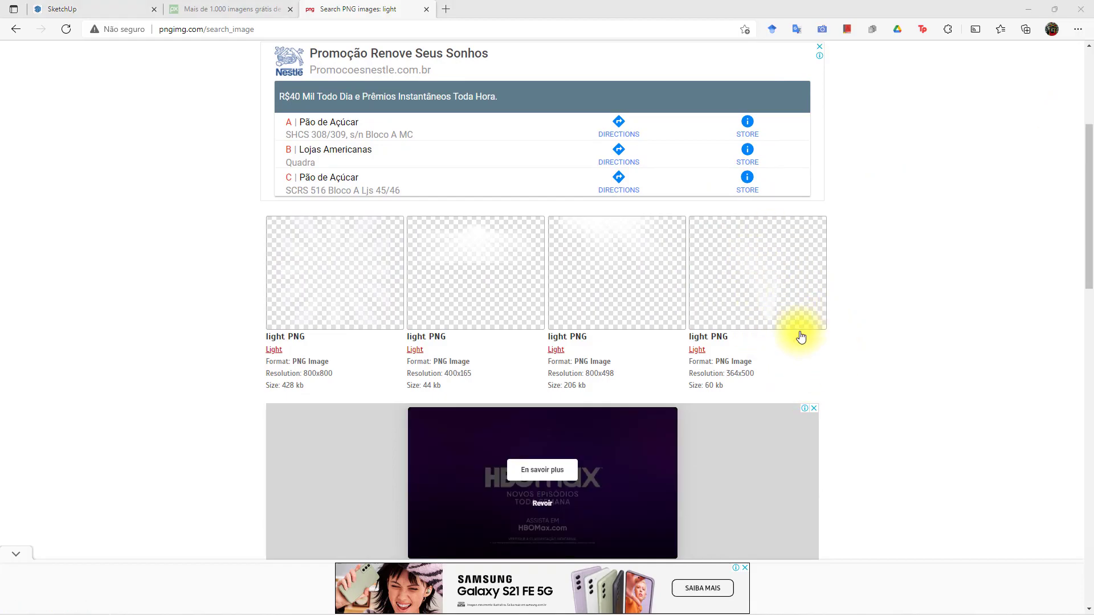
Open the 364x500 light beam PNG at full size and save it as Luz.png
click(768, 282)
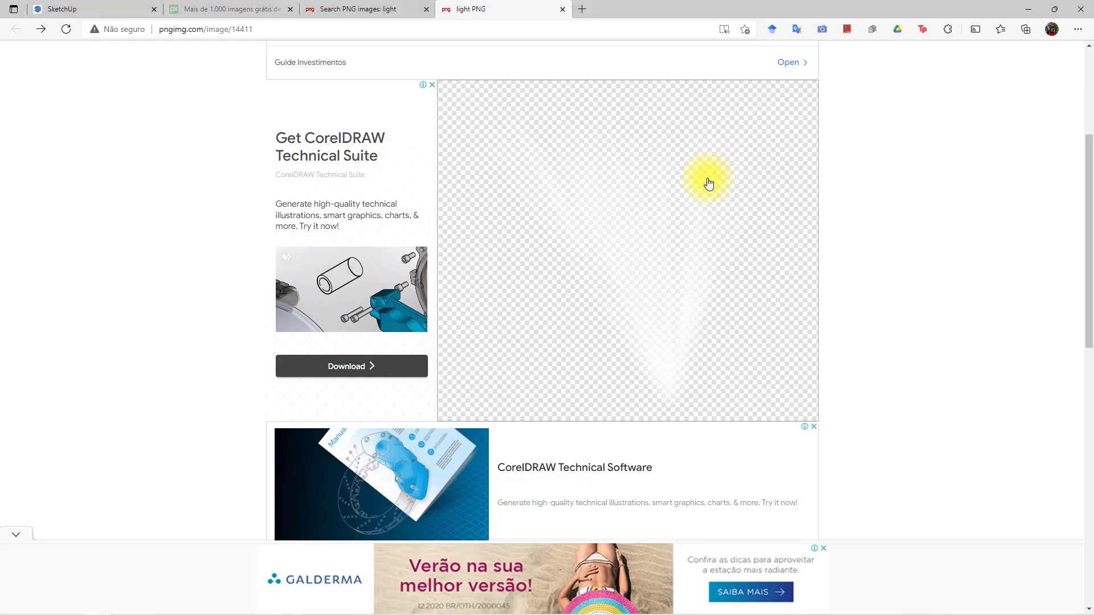
click(709, 183)
right_click(516, 246)
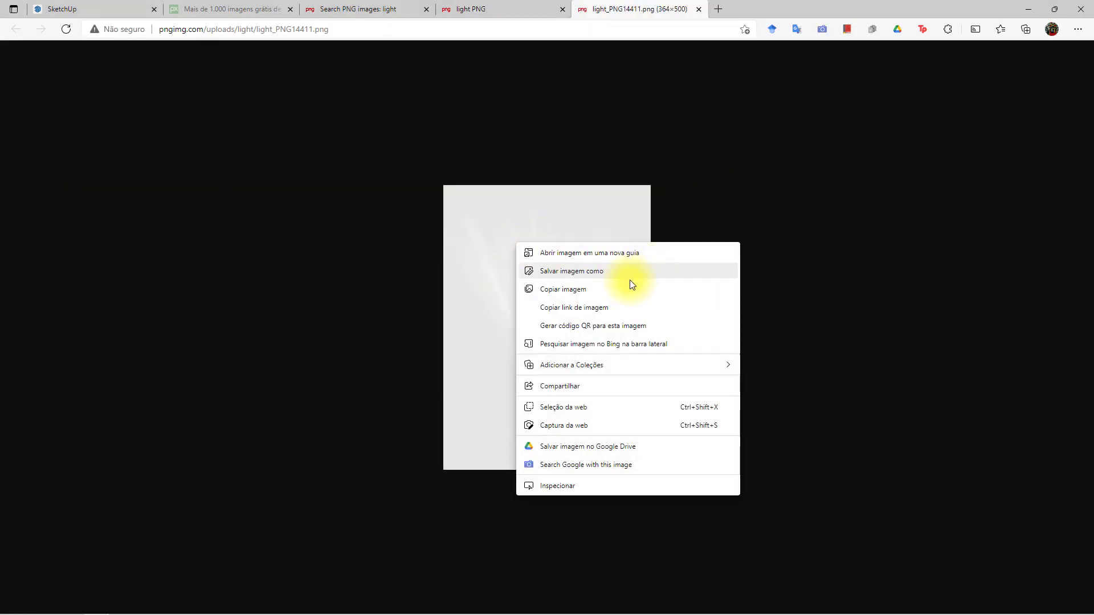
click(583, 271)
Switch back to SketchUp, import Luz.png as a material and apply it to the rectangle beneath the lamp shade
click(89, 7)
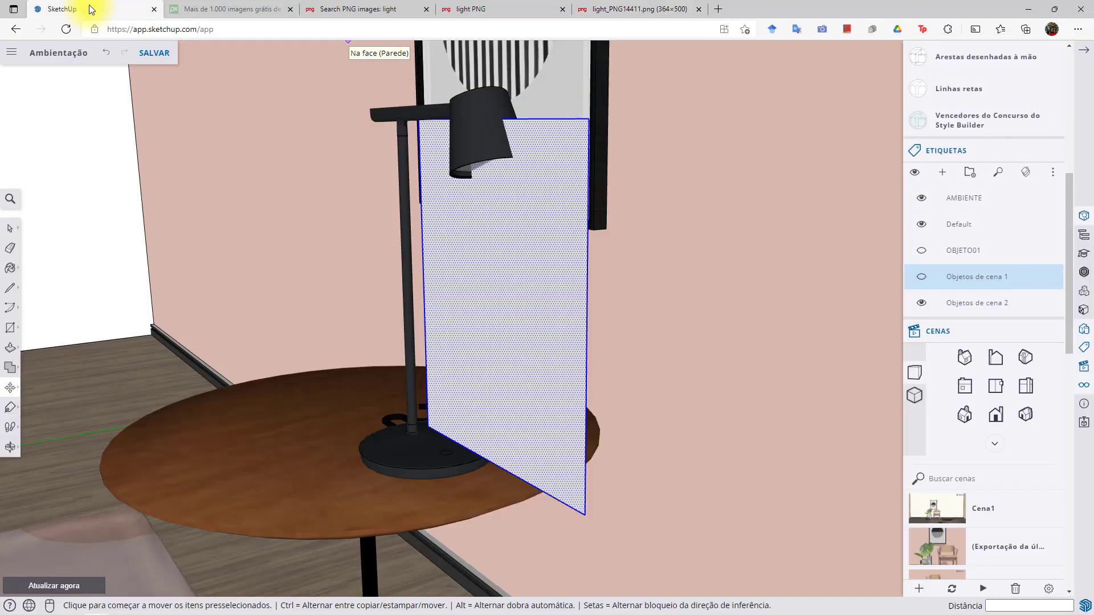
click(12, 57)
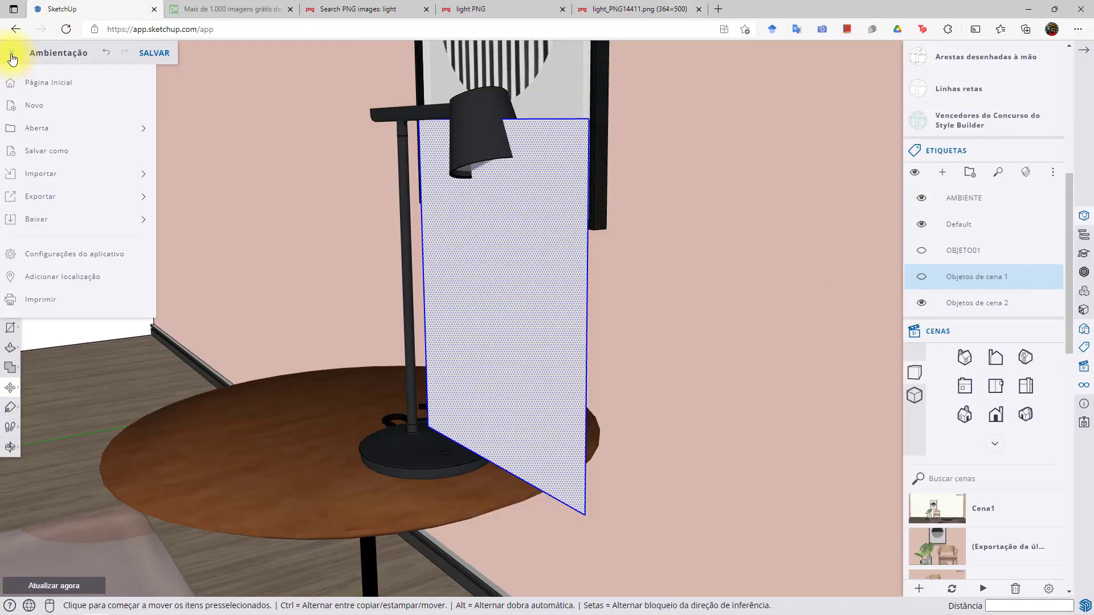
mouse_move(49, 180)
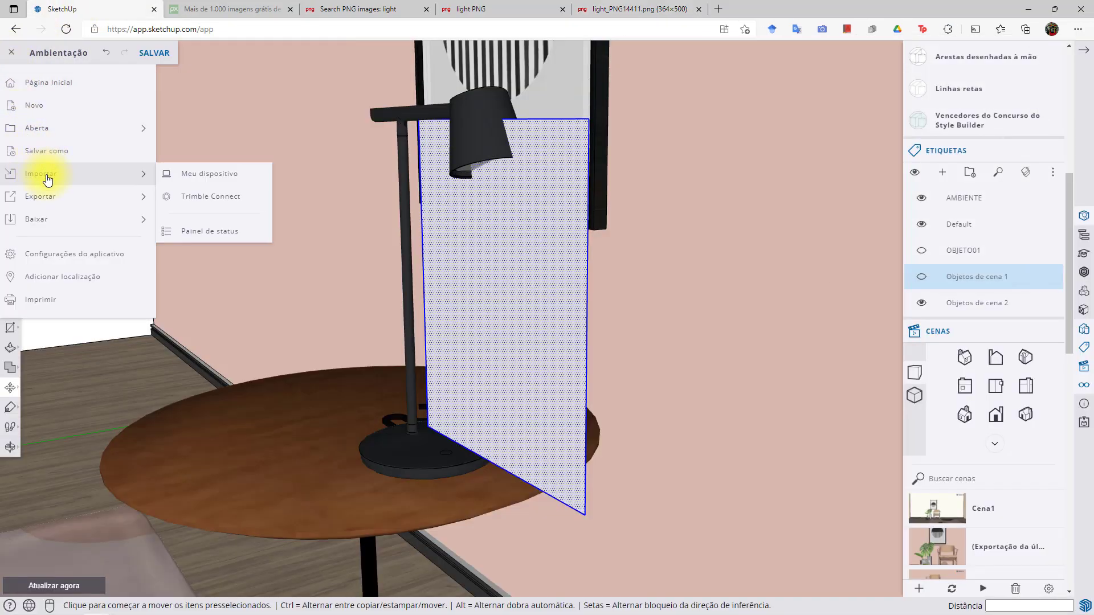
click(210, 177)
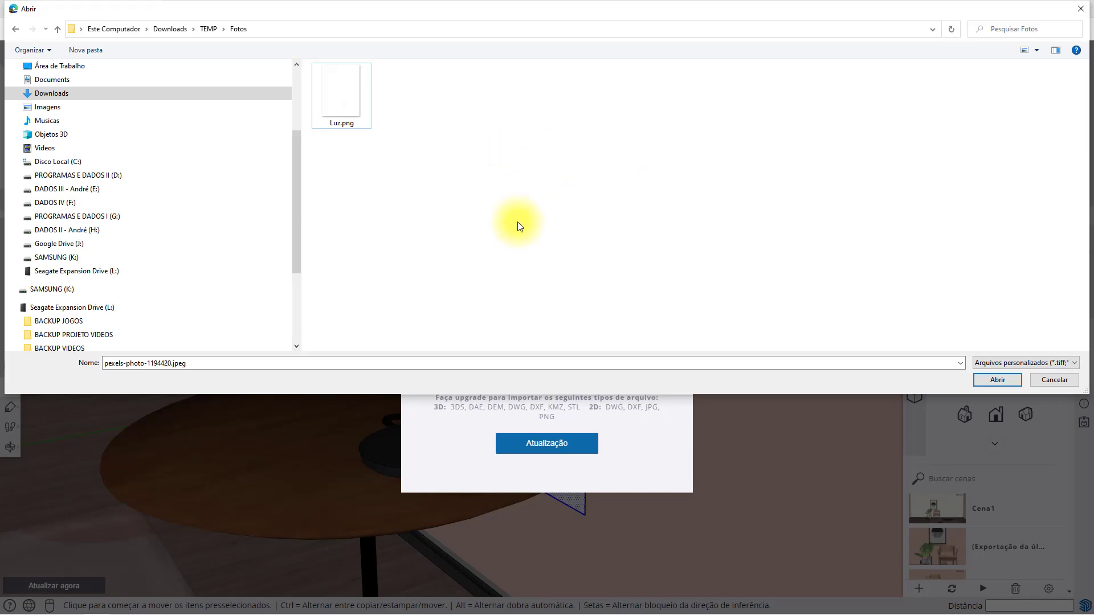
double_click(345, 94)
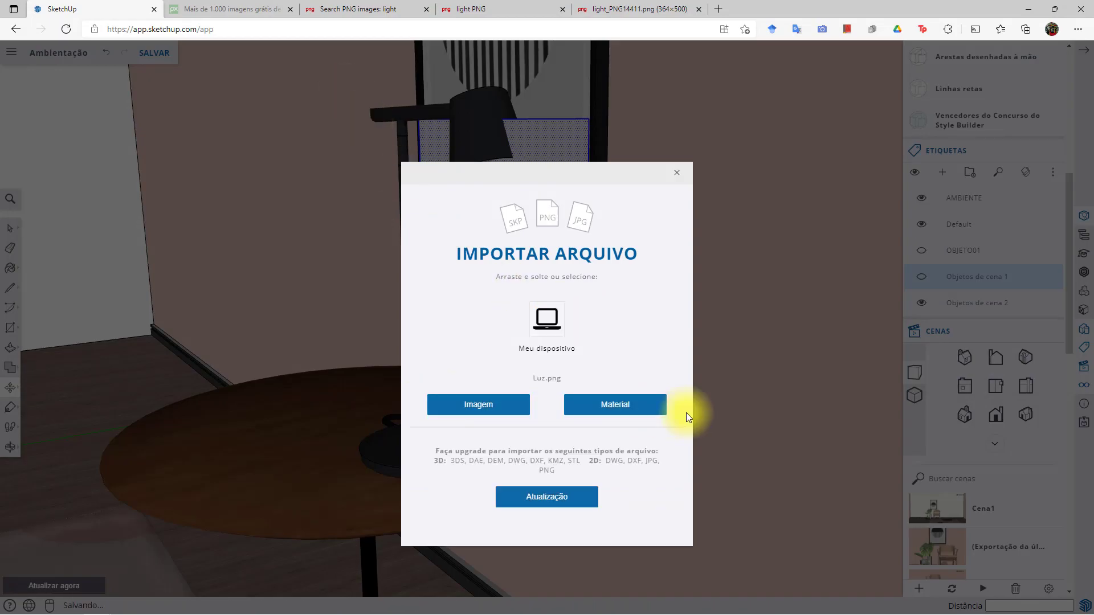
click(615, 405)
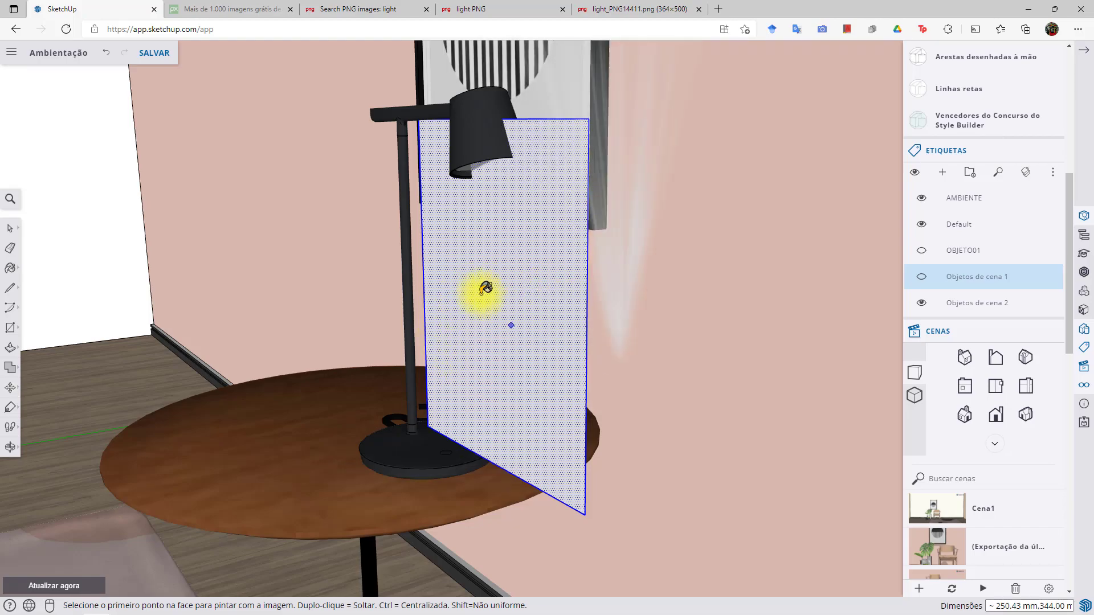
click(454, 383)
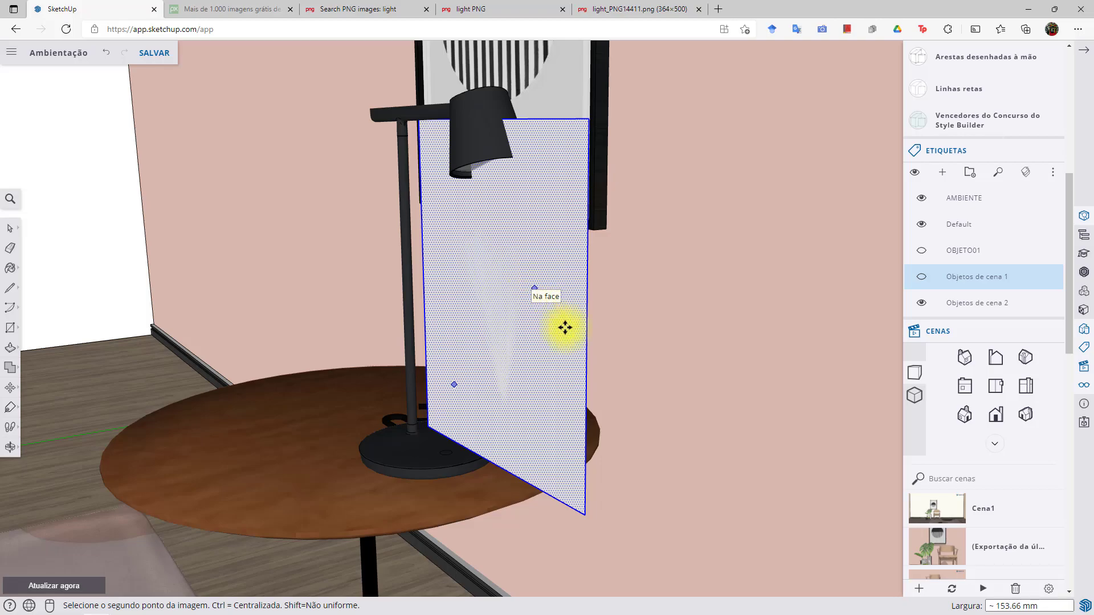
click(524, 356)
Enter texture positioning on the light rectangle and rotate the beam image so its narrow bright end points up toward the lamp shade
middle_drag(520, 361, 525, 457)
key(m)
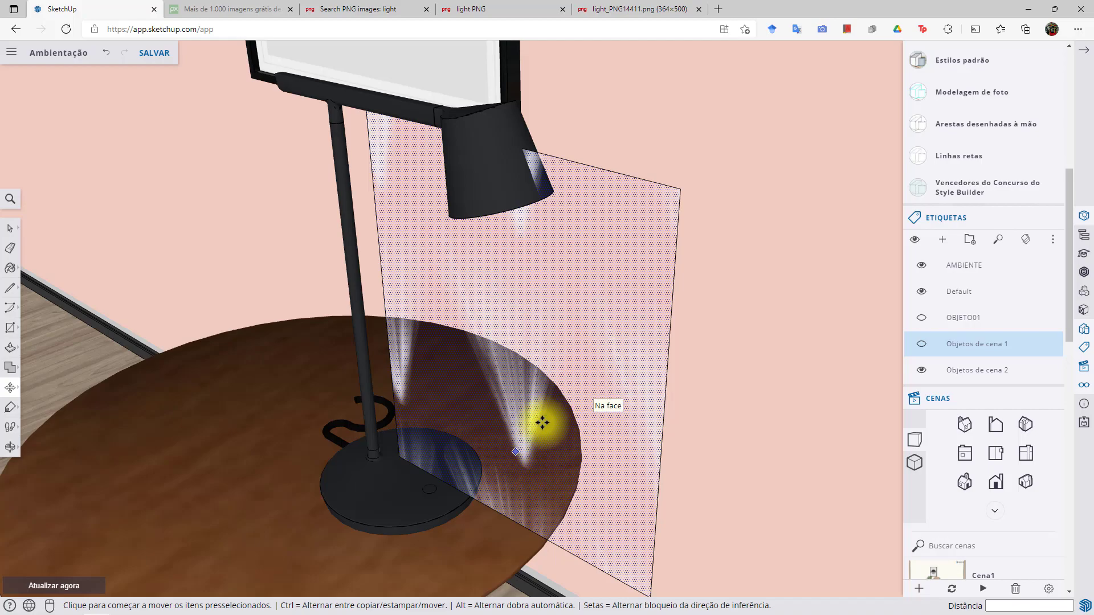
scroll(542, 422, up, 2)
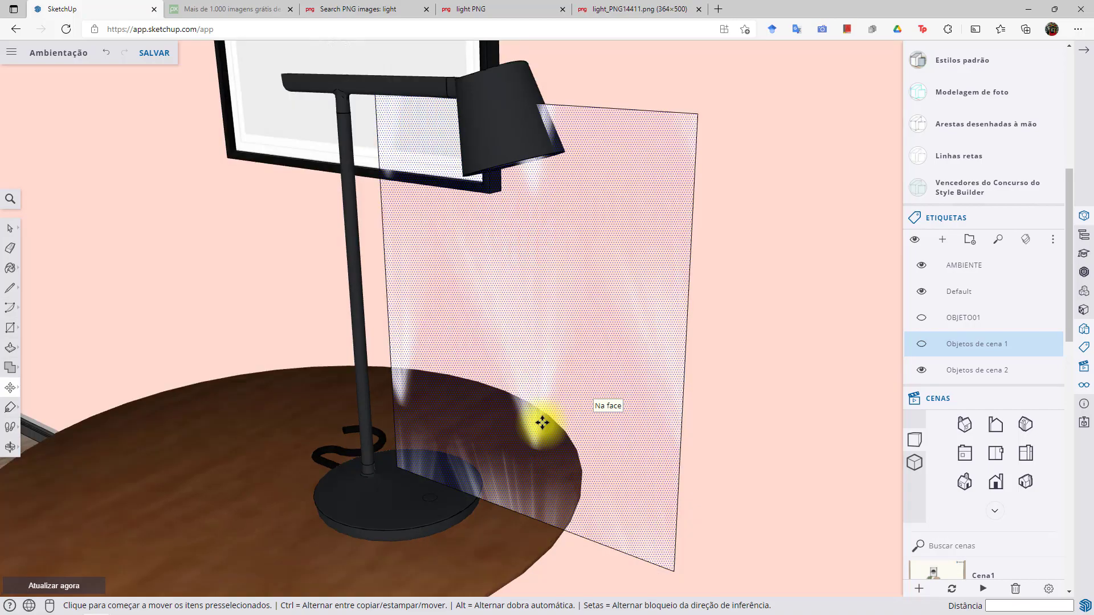
right_click(536, 315)
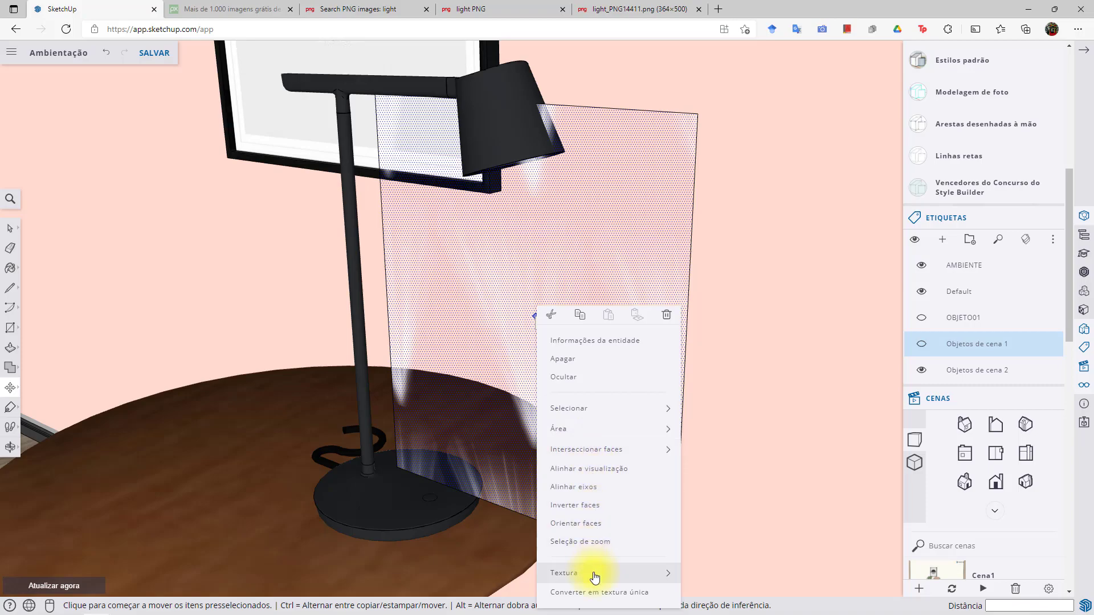
mouse_move(596, 577)
click(715, 545)
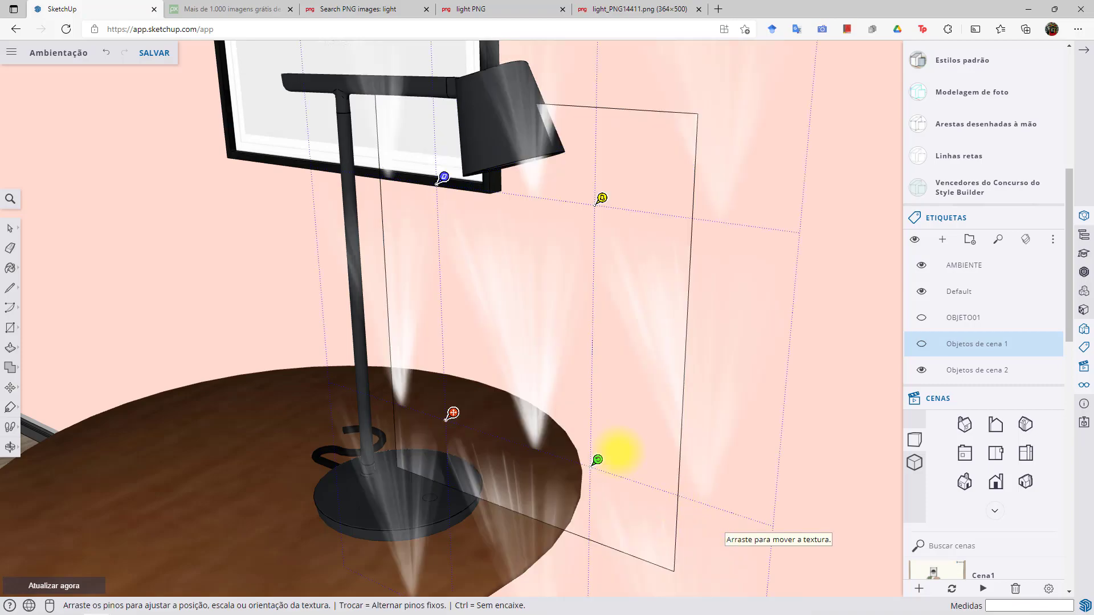
drag(597, 459, 295, 364)
middle_drag(576, 435, 618, 398)
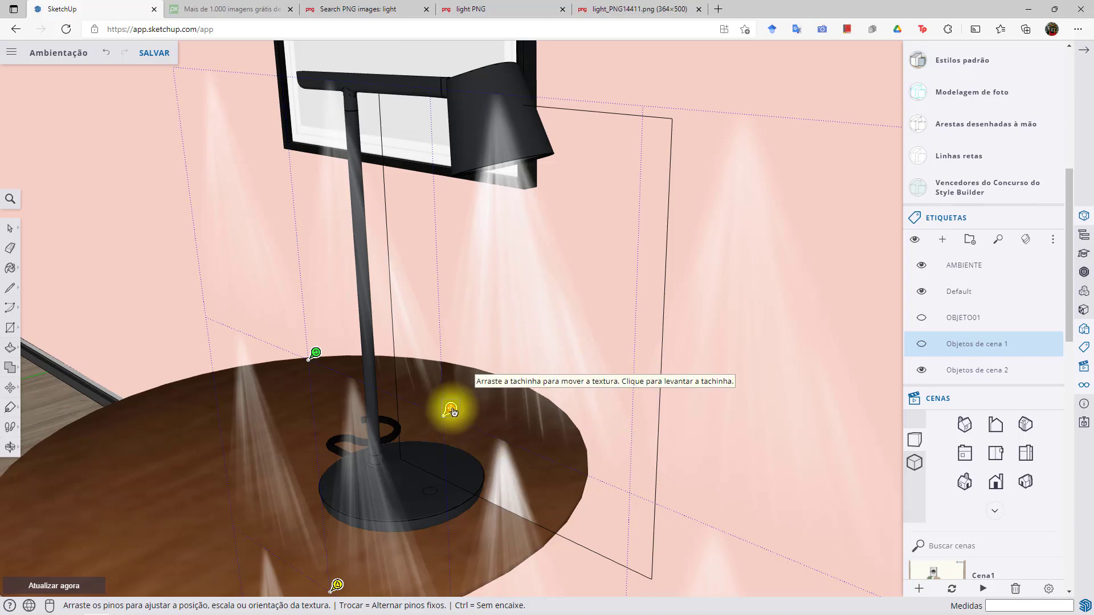
Undo the last texture adjustment, then rescale and move the light texture until one beam starts beneath the lamp shade
key(ctrl+z)
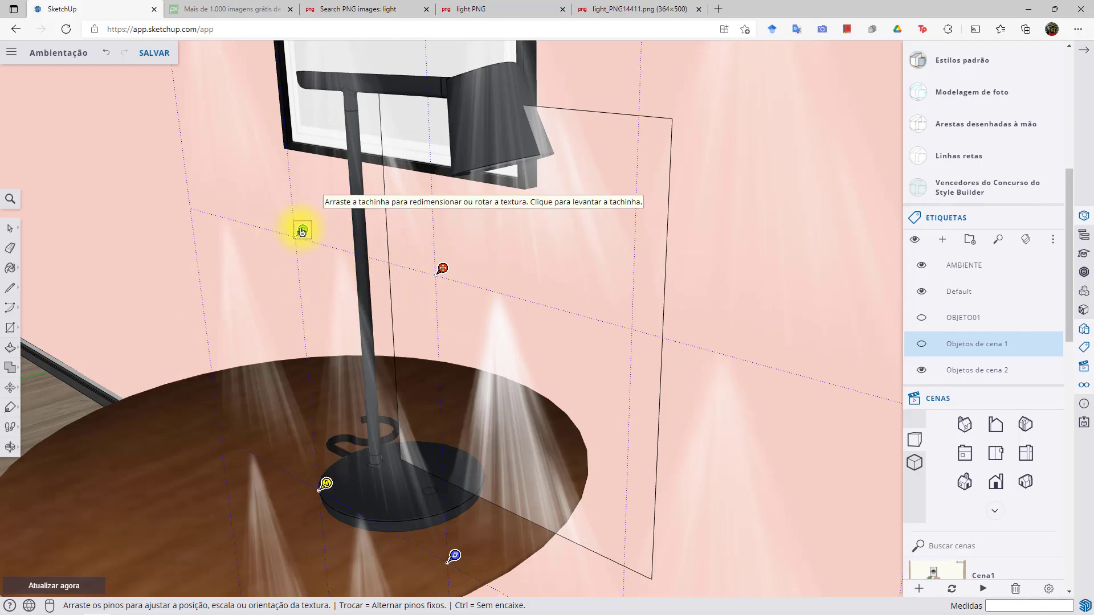
mouse_move(291, 221)
mouse_down()
mouse_move(268, 211)
mouse_move(301, 252)
mouse_move(284, 222)
mouse_up()
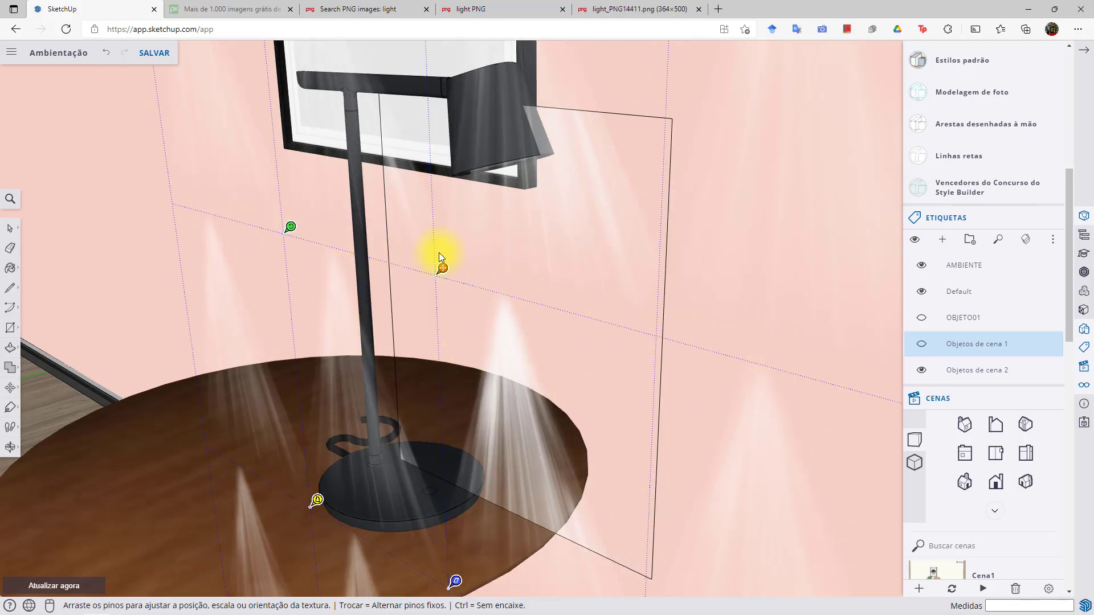
drag(444, 269, 442, 441)
middle_drag(505, 420, 494, 464)
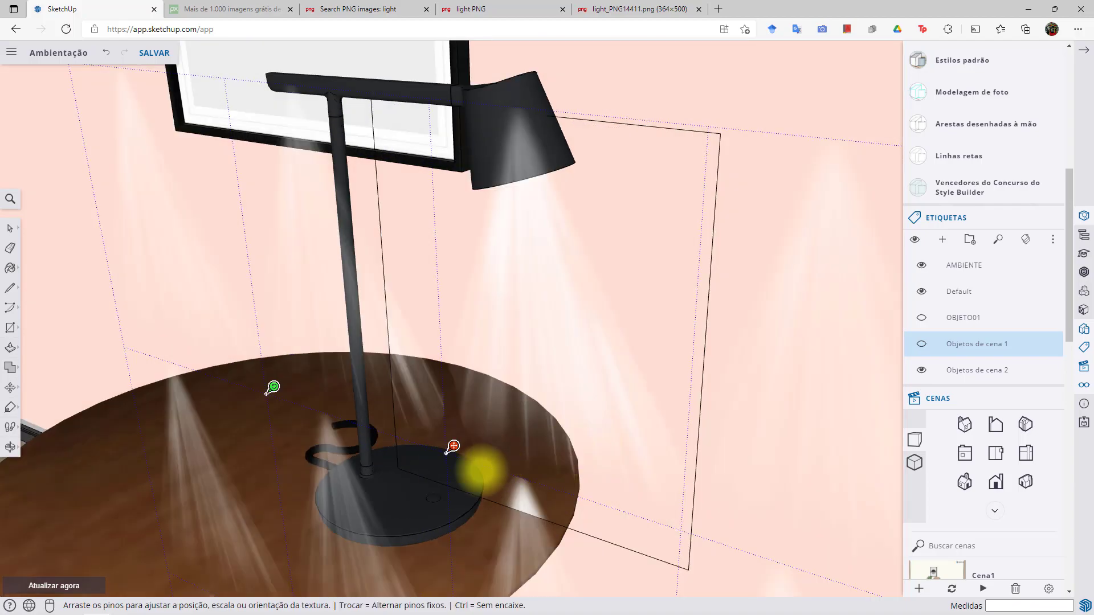
scroll(415, 349, down, 2)
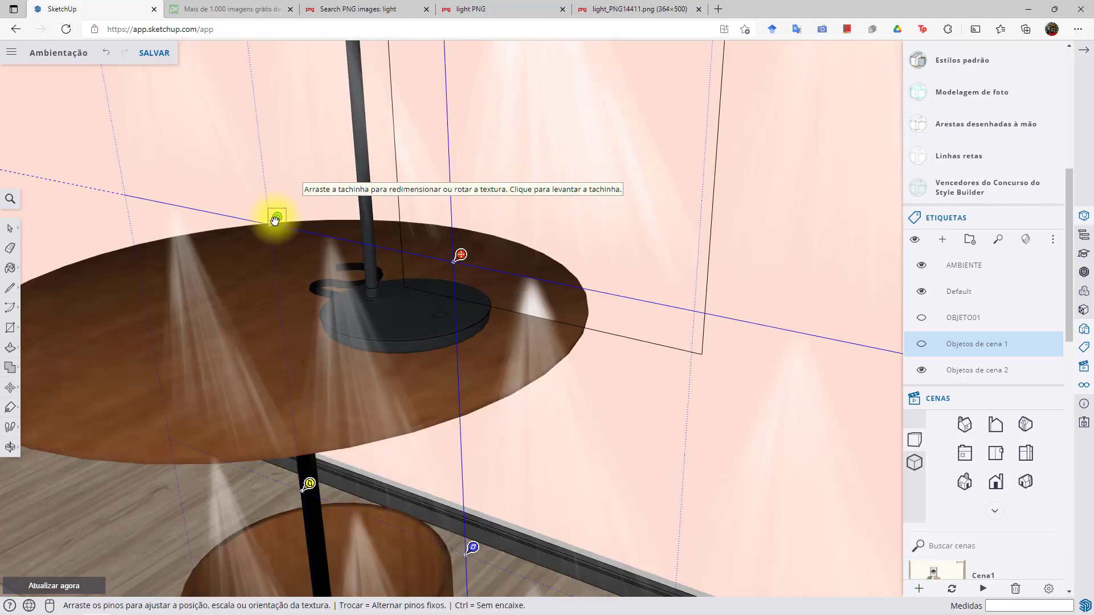
drag(275, 218, 254, 225)
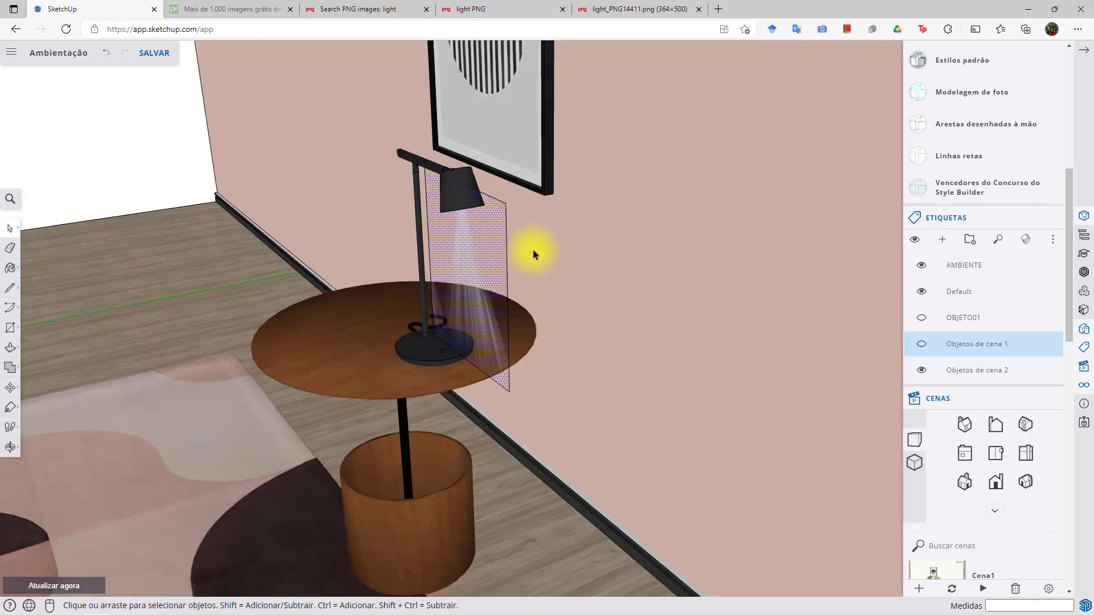
Move the light rectangle's vertical edge nearest the lamp post about 48 mm inward to trim the excess texture
middle_drag(532, 249, 359, 214)
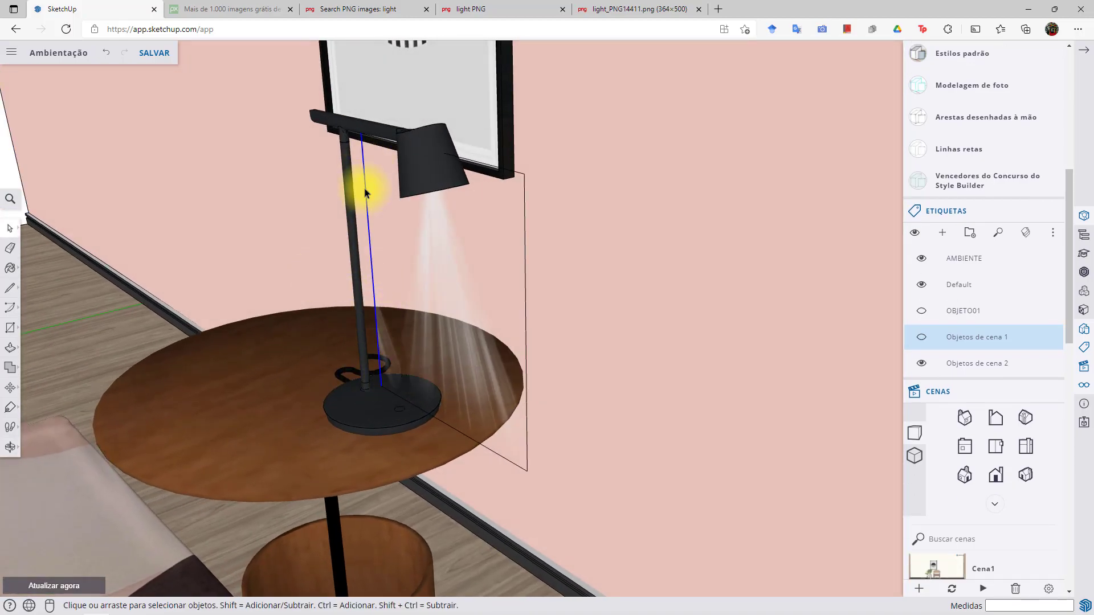
click(10, 399)
click(202, 396)
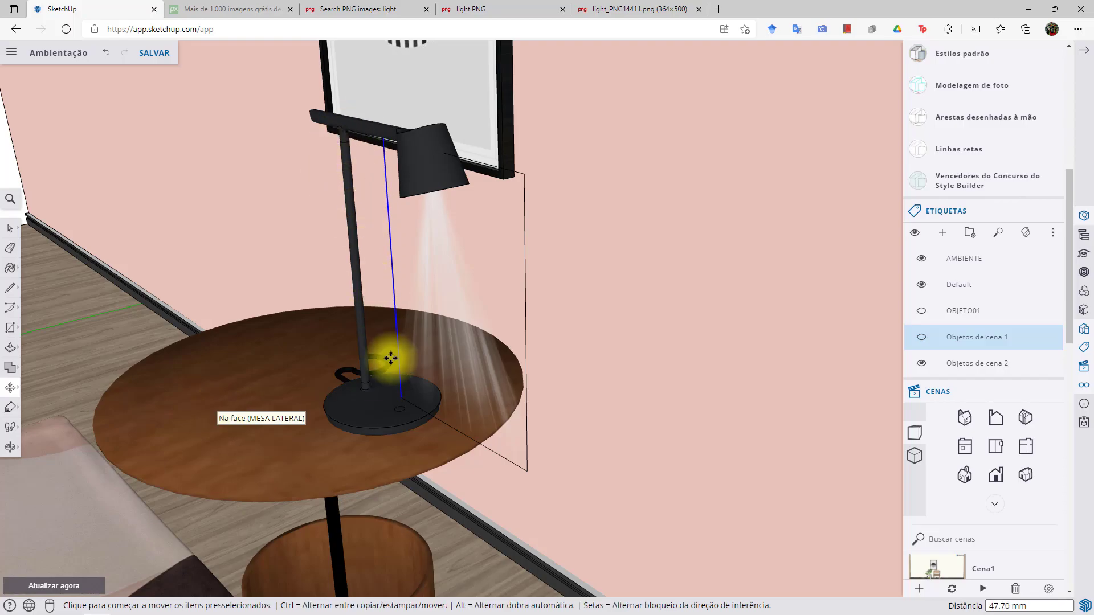
middle_drag(551, 354, 613, 293)
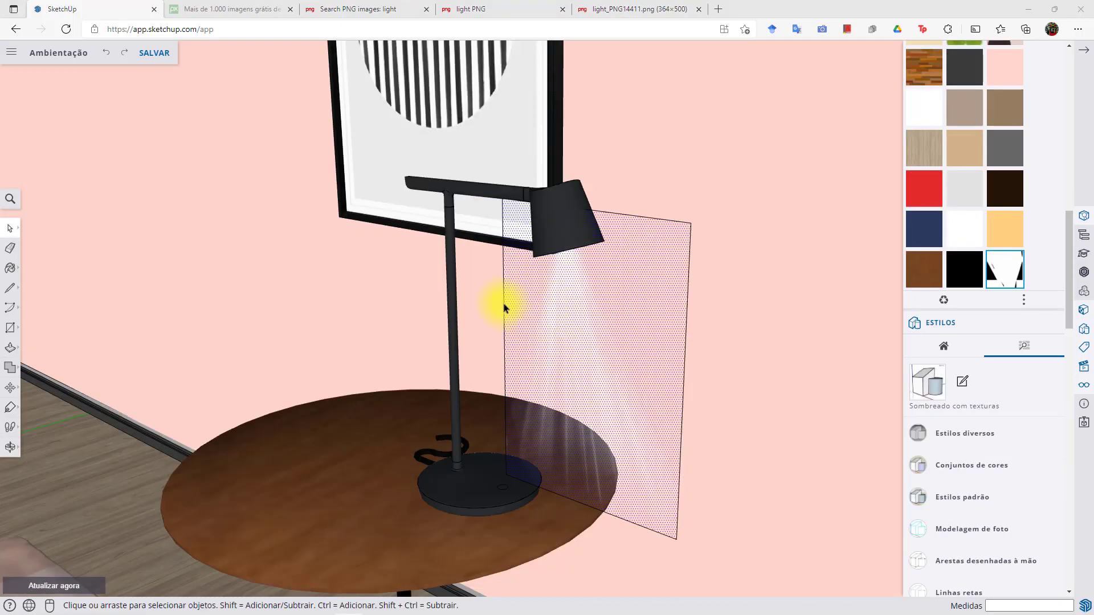
Select the light rectangle's face with all its edges and make it a component named Luz
click(504, 308)
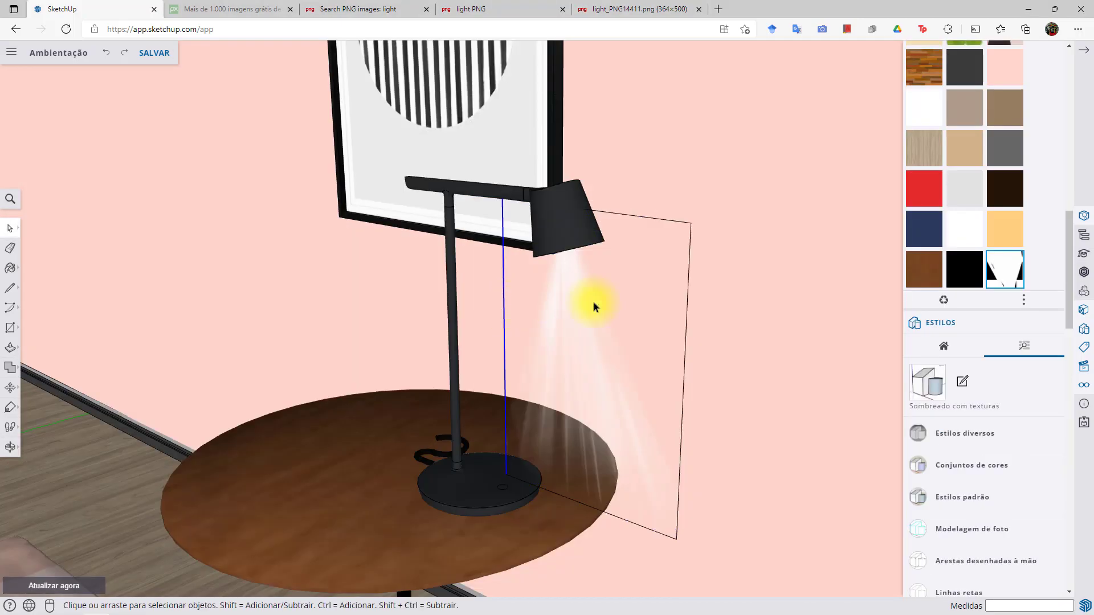
middle_drag(554, 448, 554, 391)
click(559, 370)
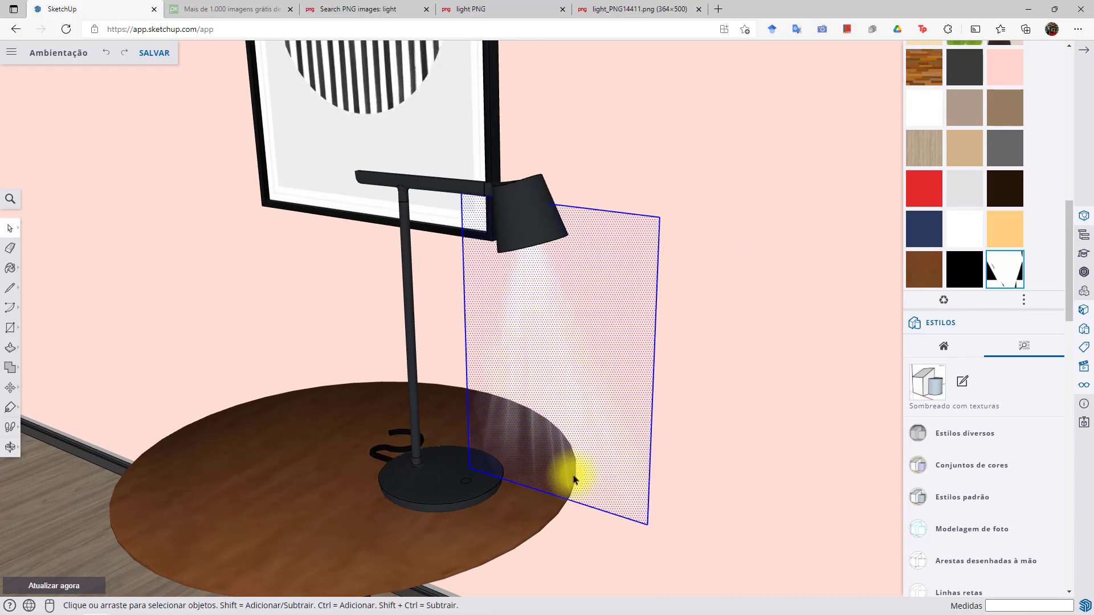
right_click(530, 336)
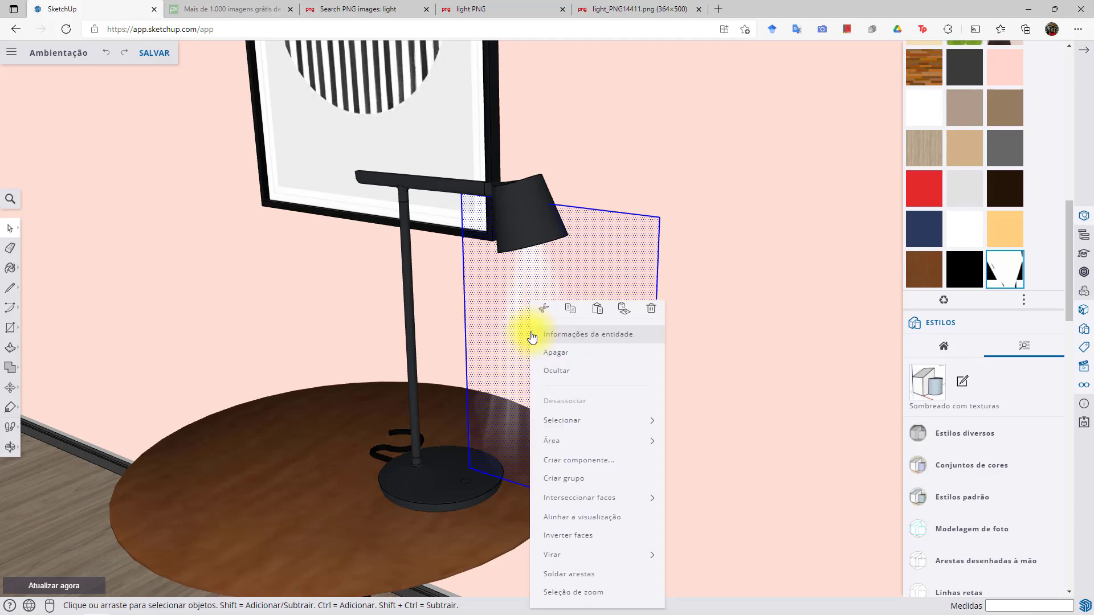
click(596, 457)
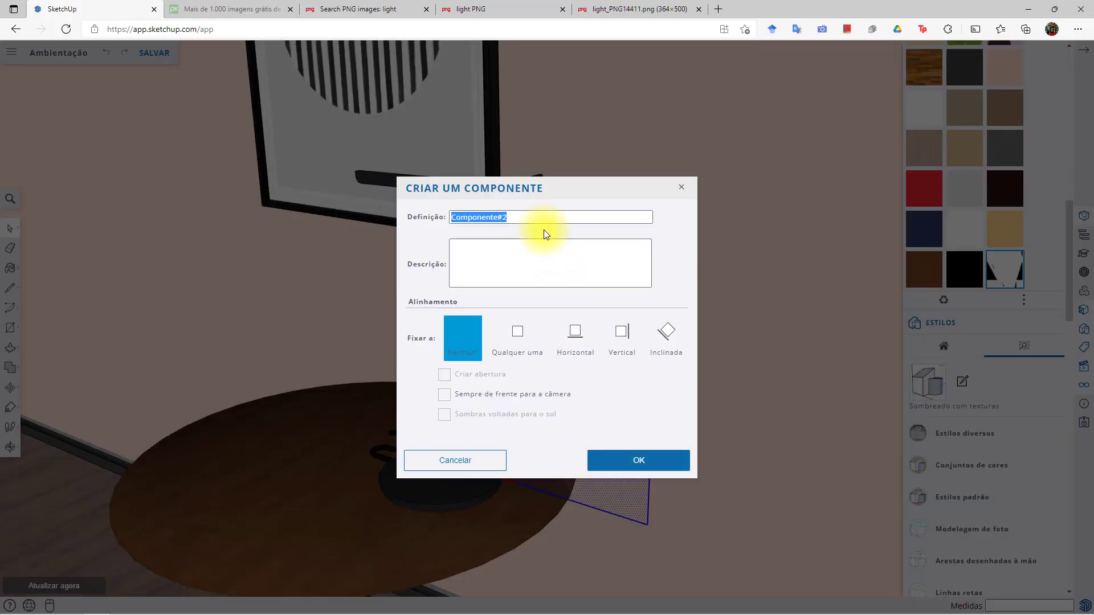
text(F)
key(BackSpace)
text(Luz)
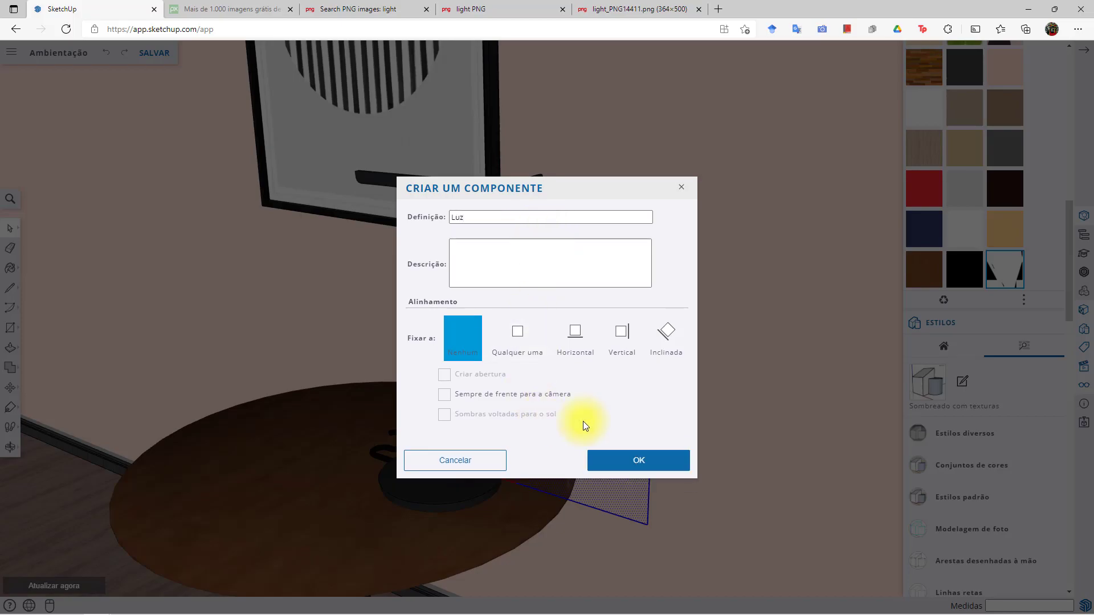
click(647, 466)
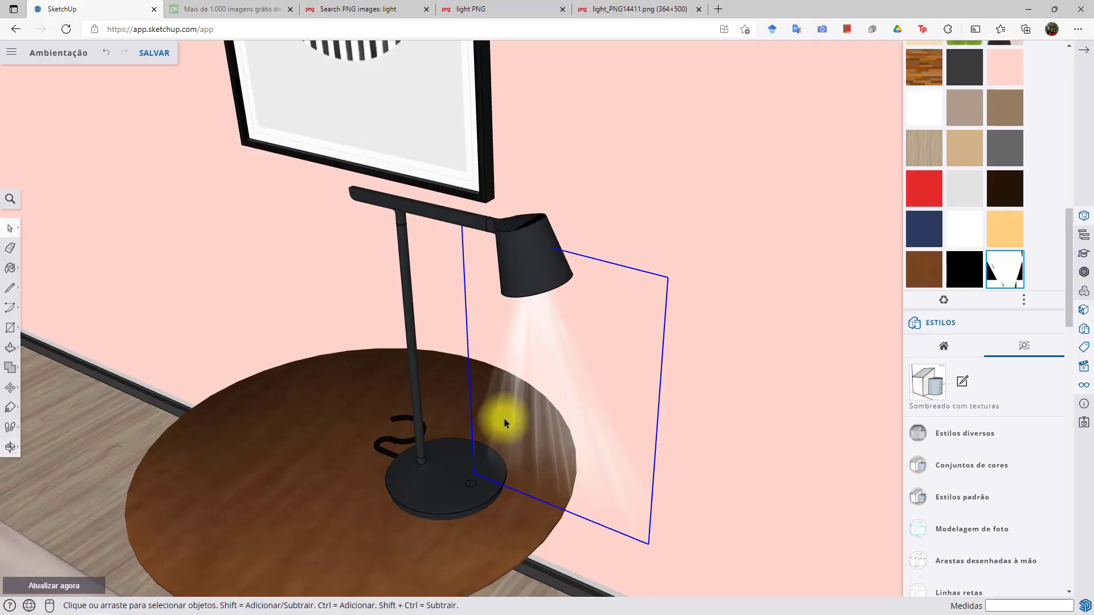
Copy the Luz component about 167 mm along the green axis, away from the wall
middle_drag(505, 423, 502, 305)
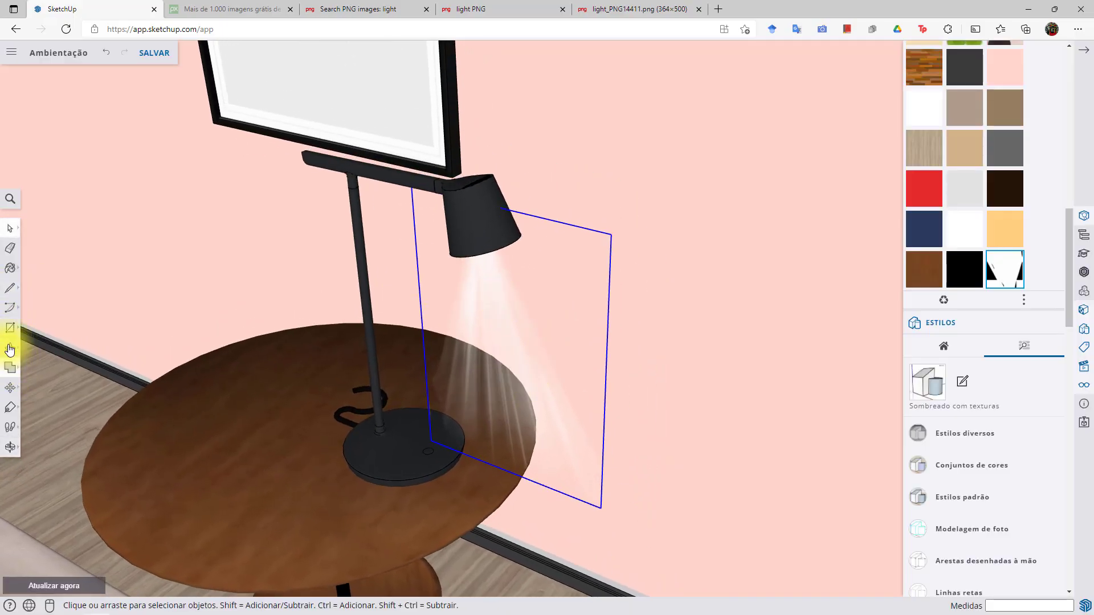
click(10, 388)
scroll(298, 391, down, 3)
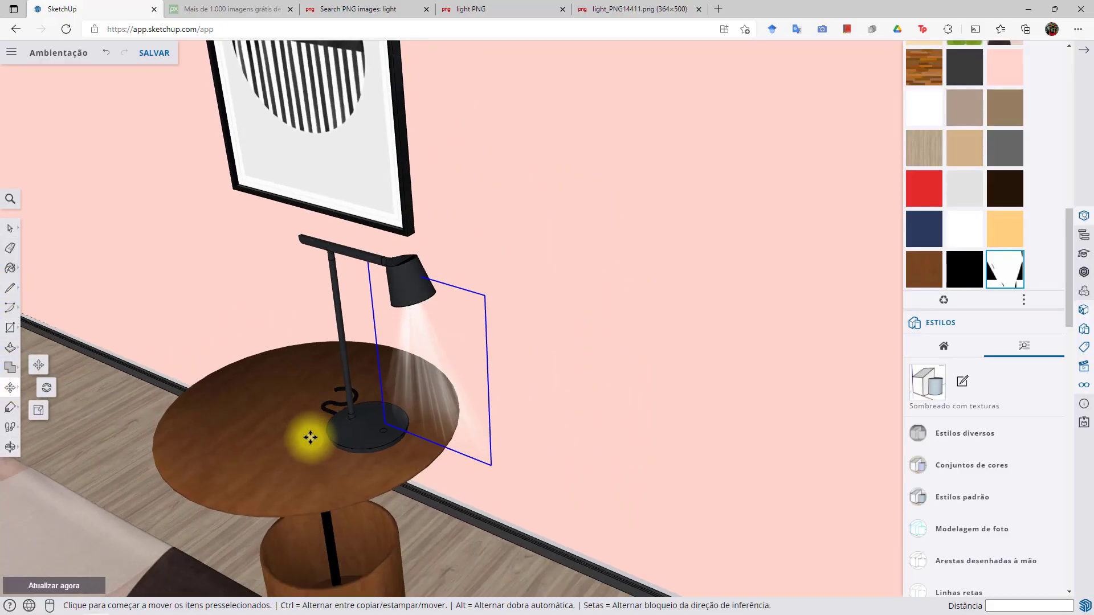
click(310, 439)
key(ctrl)
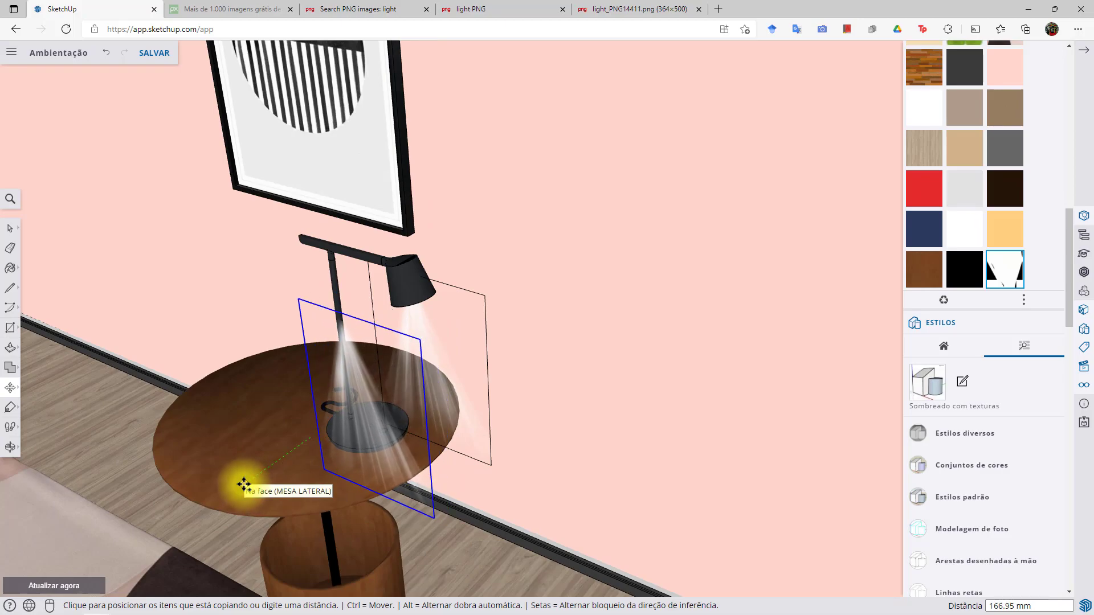
click(241, 485)
middle_drag(346, 461, 313, 446)
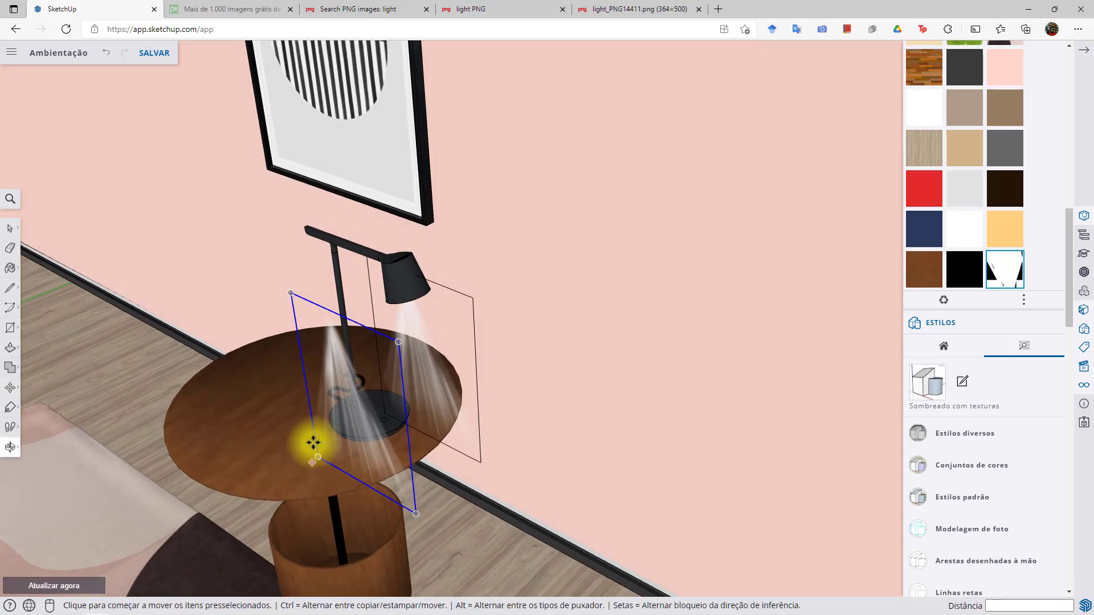
Rotate the copied Luz component around its vertical axis so it stands crosswise to the original
scroll(313, 444, up, 2)
middle_drag(379, 381, 400, 453)
scroll(261, 338, up, 2)
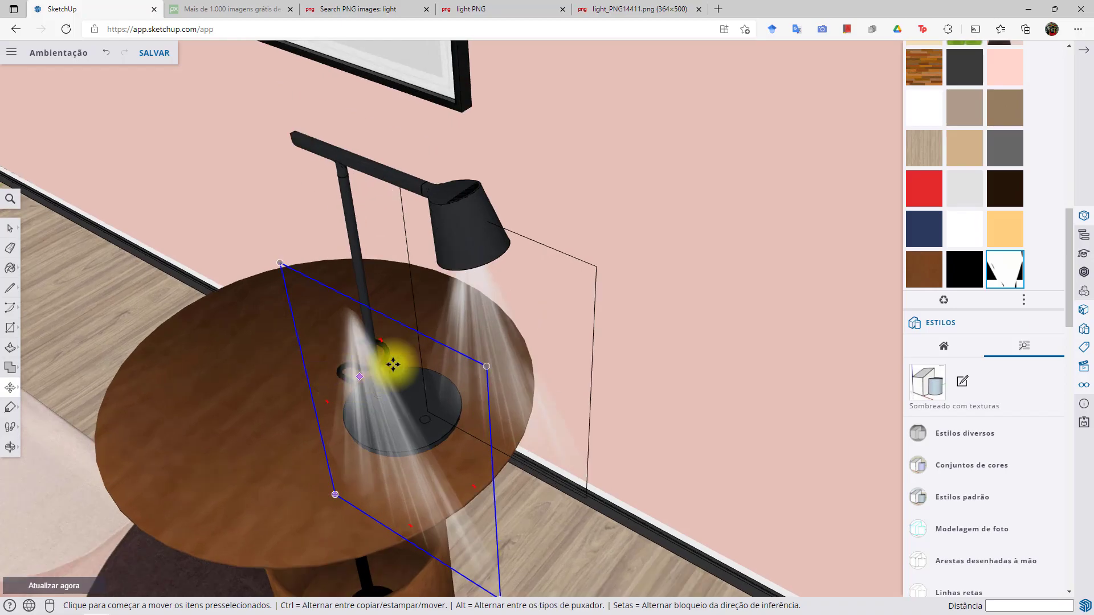
click(464, 355)
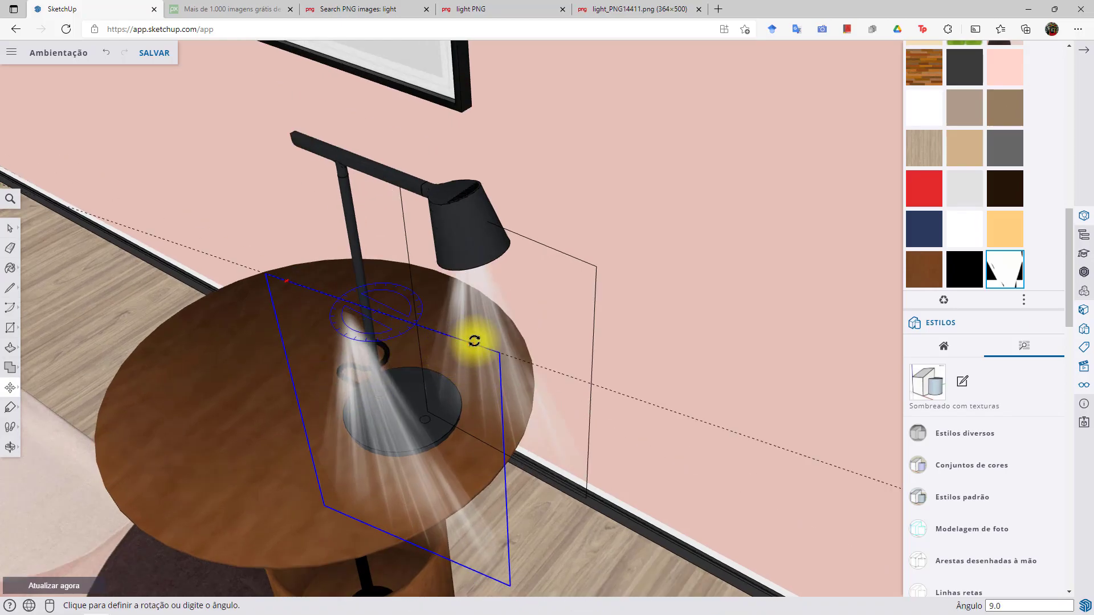
click(409, 290)
middle_drag(431, 367, 372, 369)
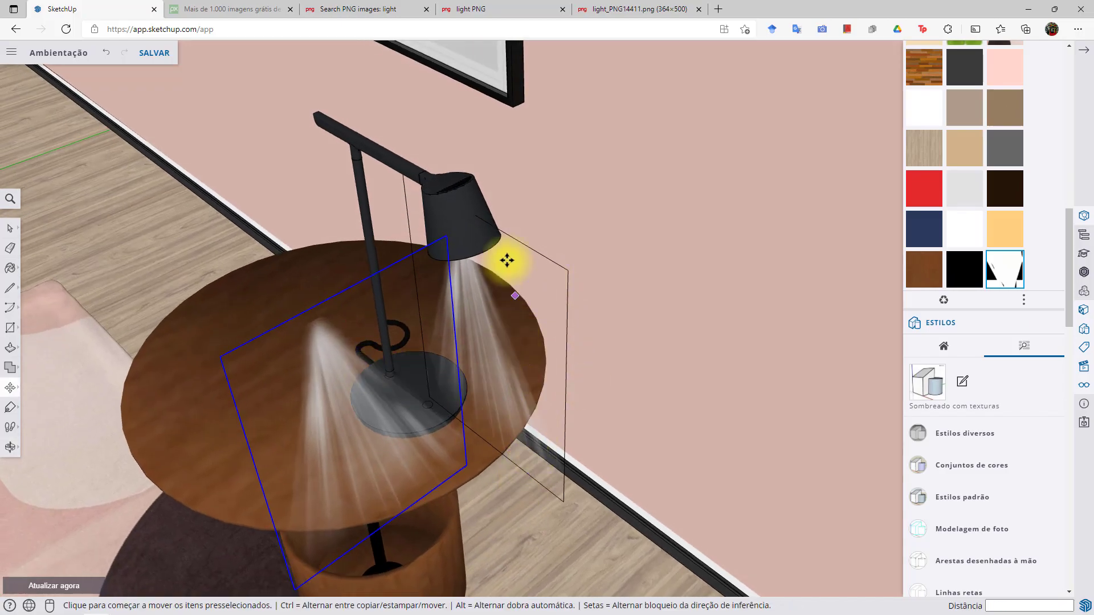
Move the rotated Luz copy by its lower edge midpoint onto the original's lower edge midpoint, then nudge it slightly under the shade
middle_drag(429, 457, 477, 307)
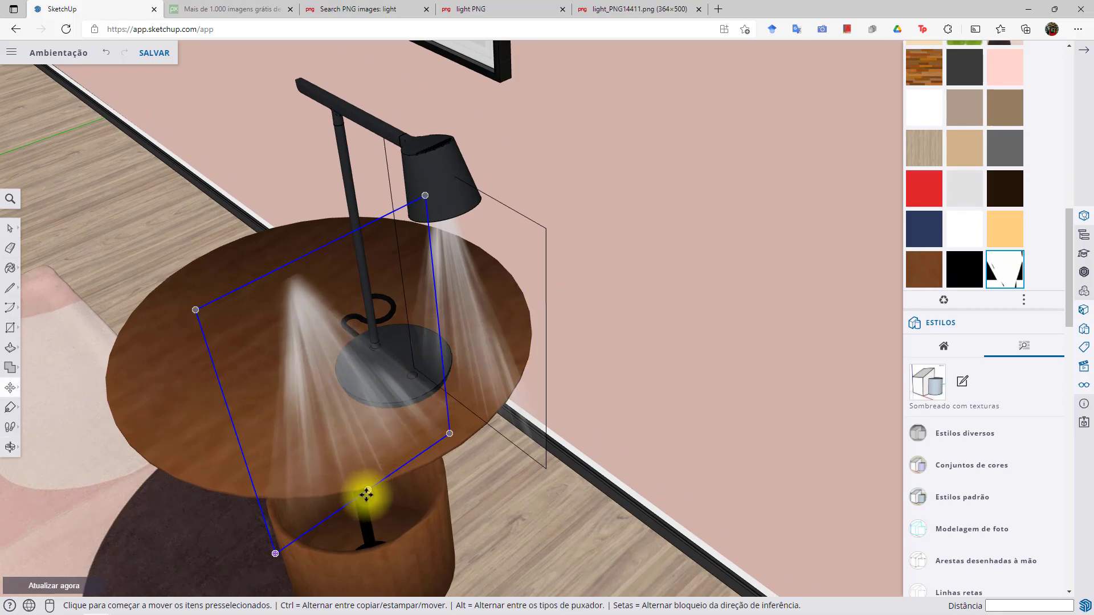
click(368, 491)
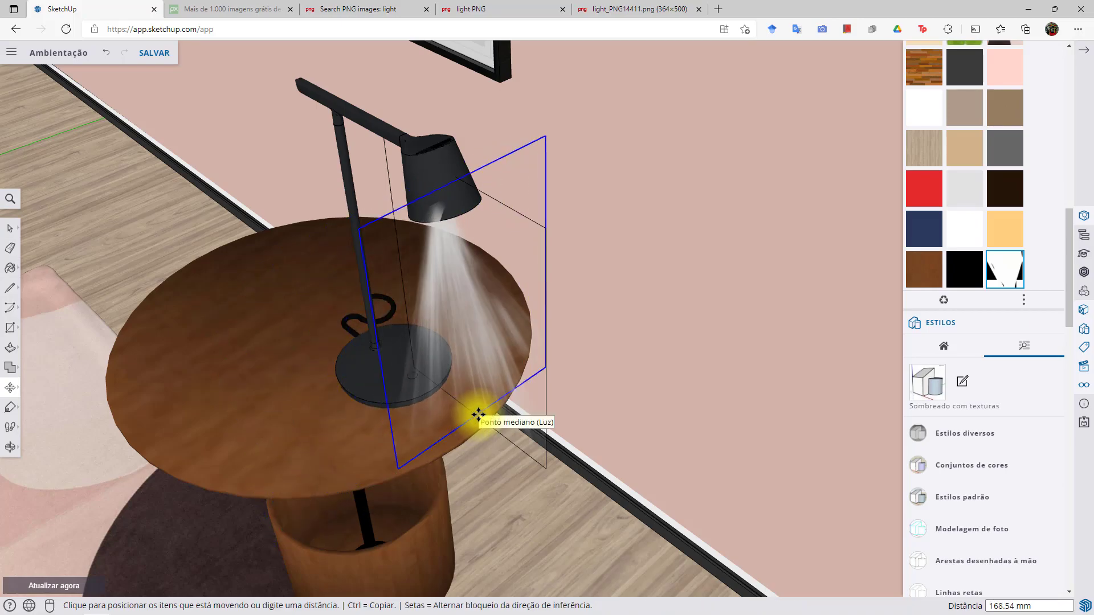
middle_drag(472, 454, 358, 392)
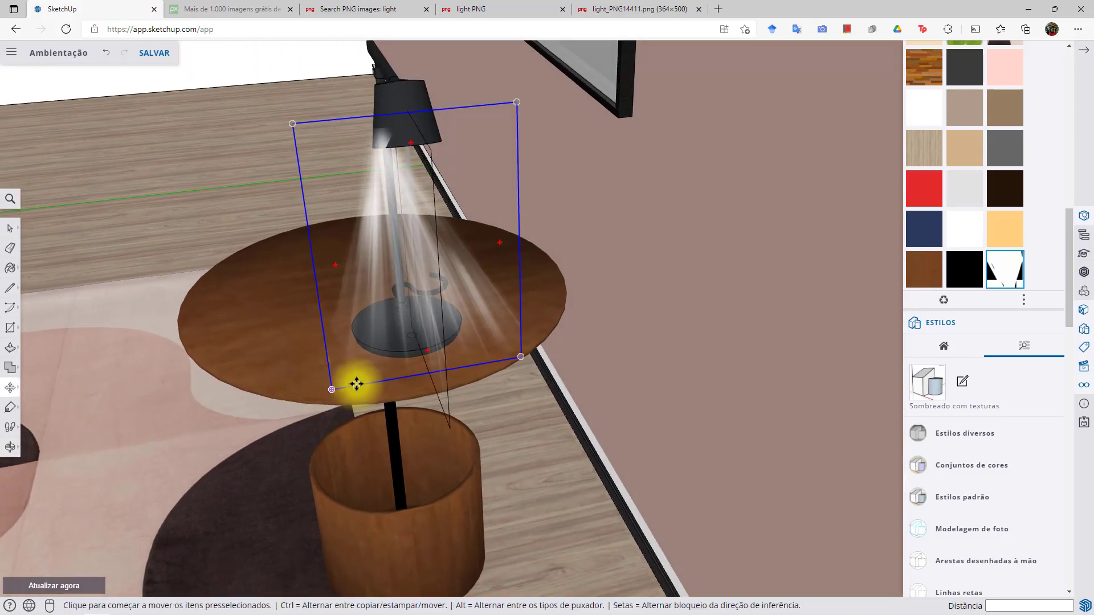
click(358, 383)
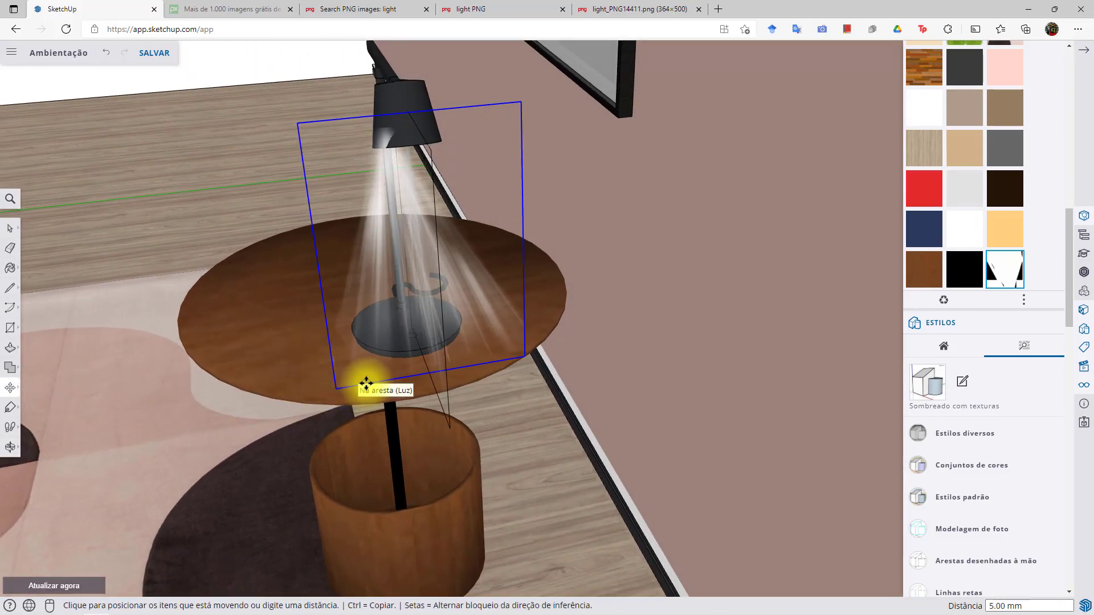
click(372, 388)
Open the rotated Luz component for editing and paint its grey back face with the light beam material
middle_drag(279, 403, 881, 466)
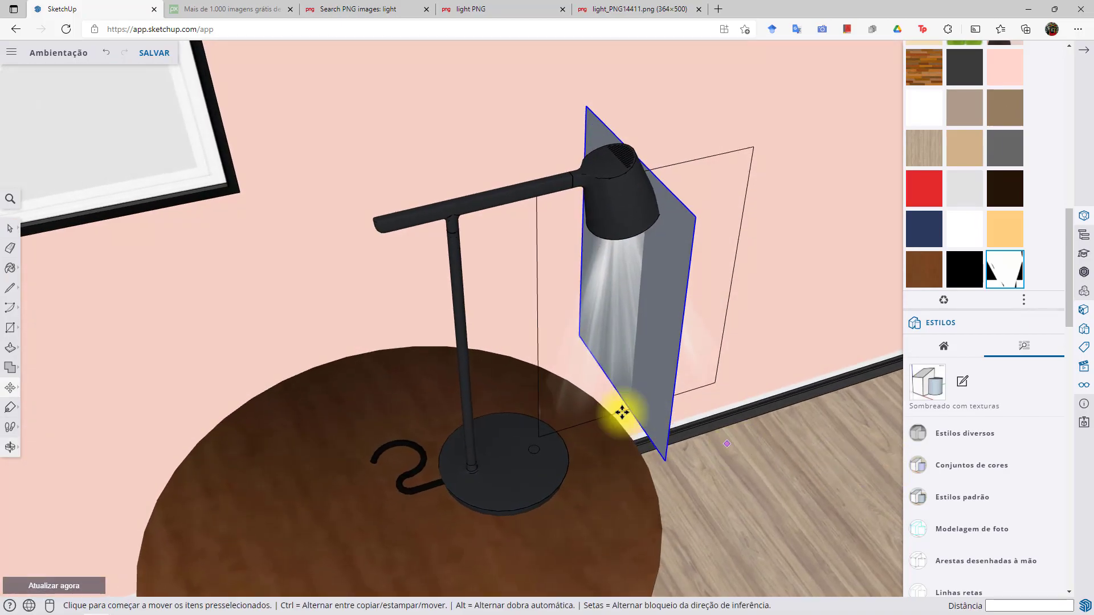
shift+middle_drag(593, 334, 503, 372)
key(m)
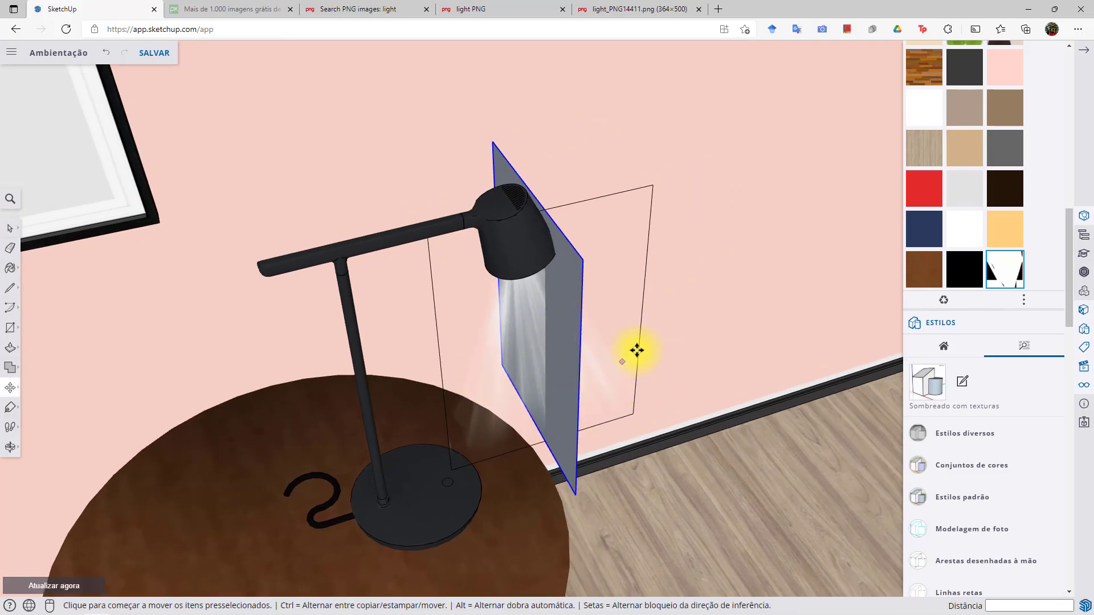
click(10, 228)
double_click(573, 266)
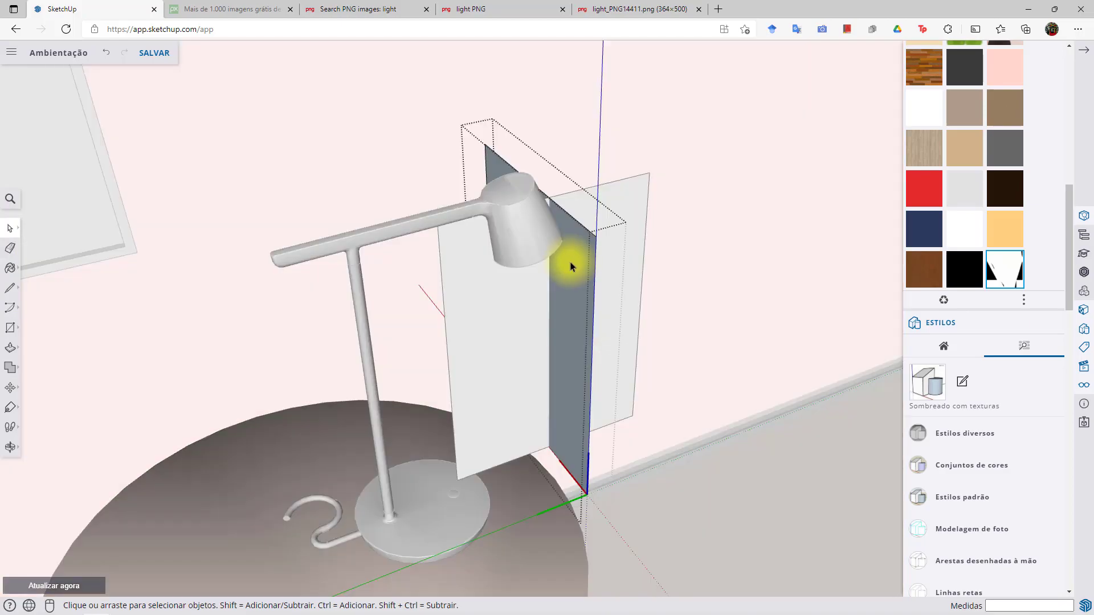
click(9, 272)
drag(1061, 177, 1057, 246)
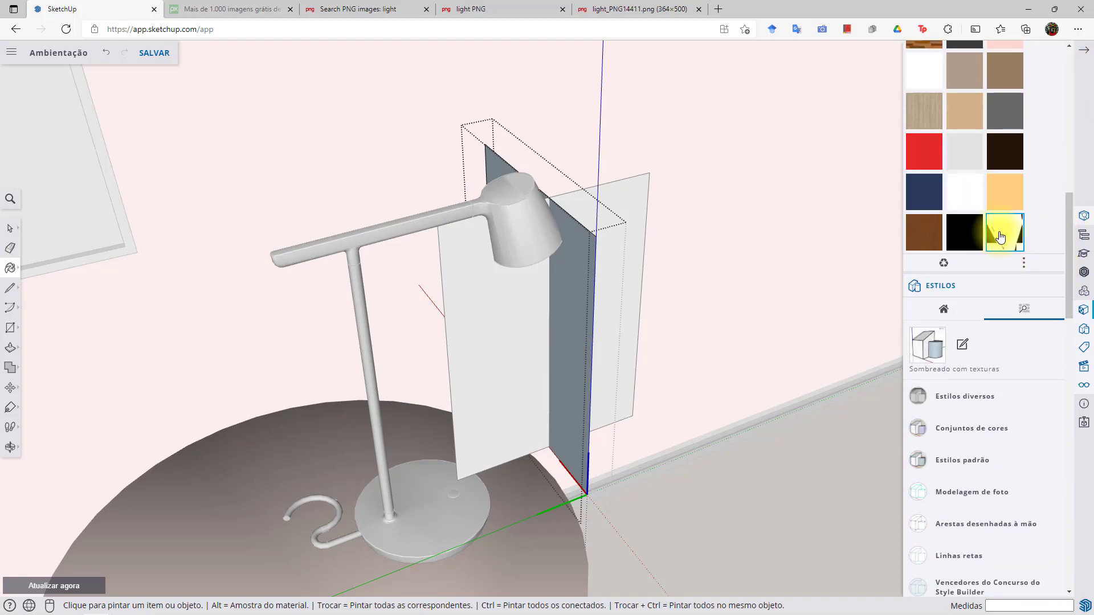
click(578, 307)
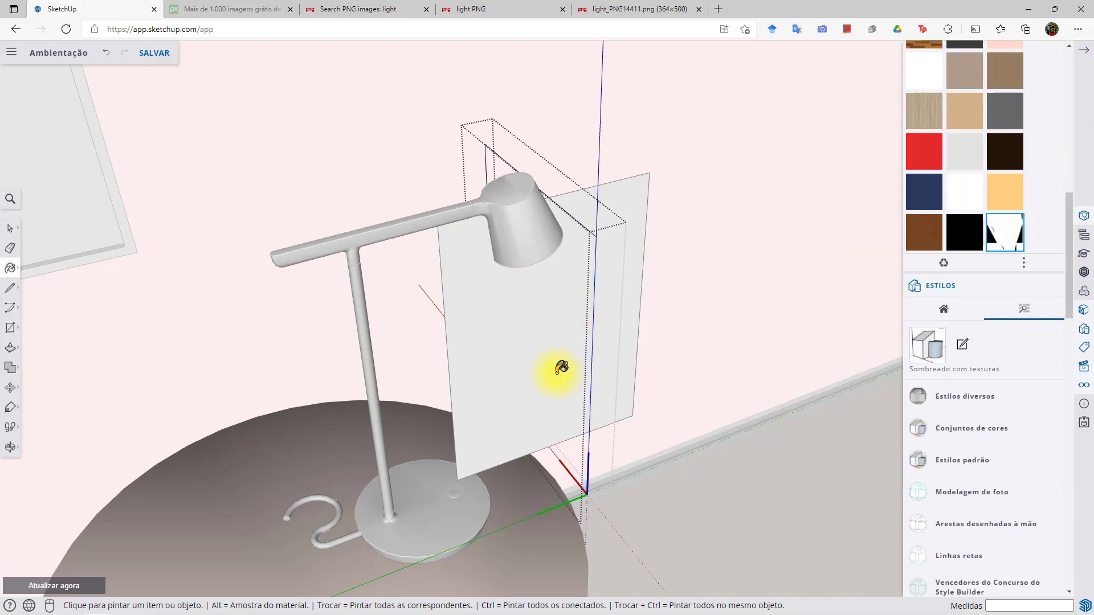
Reopen the rotated Luz component, select its face and start repositioning the light beam texture
click(23, 234)
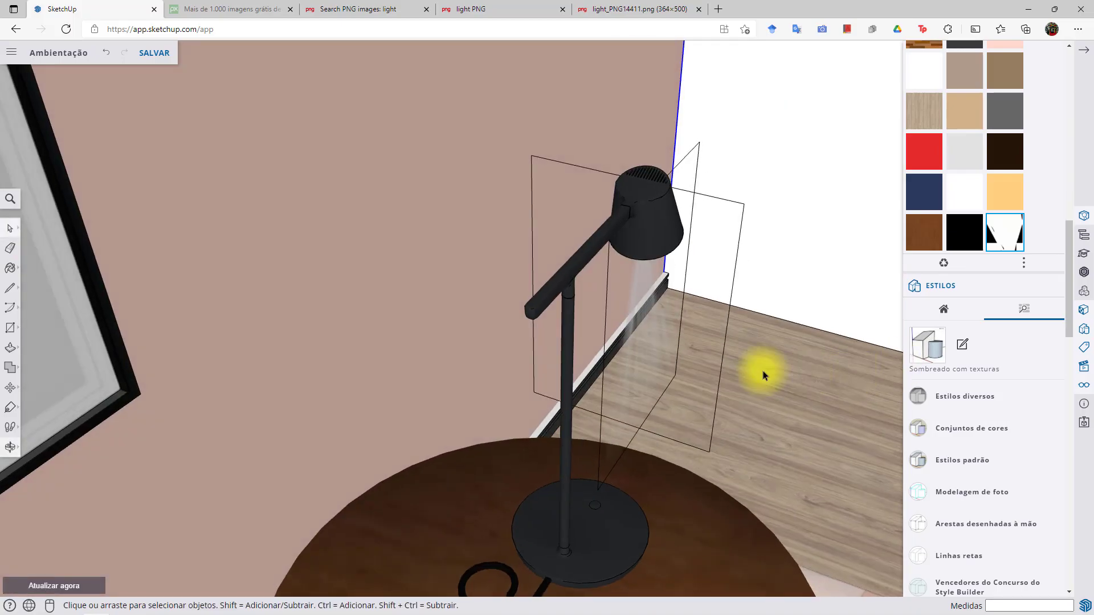
shift+click(704, 296)
middle_drag(710, 299, 624, 354)
right_click(574, 247)
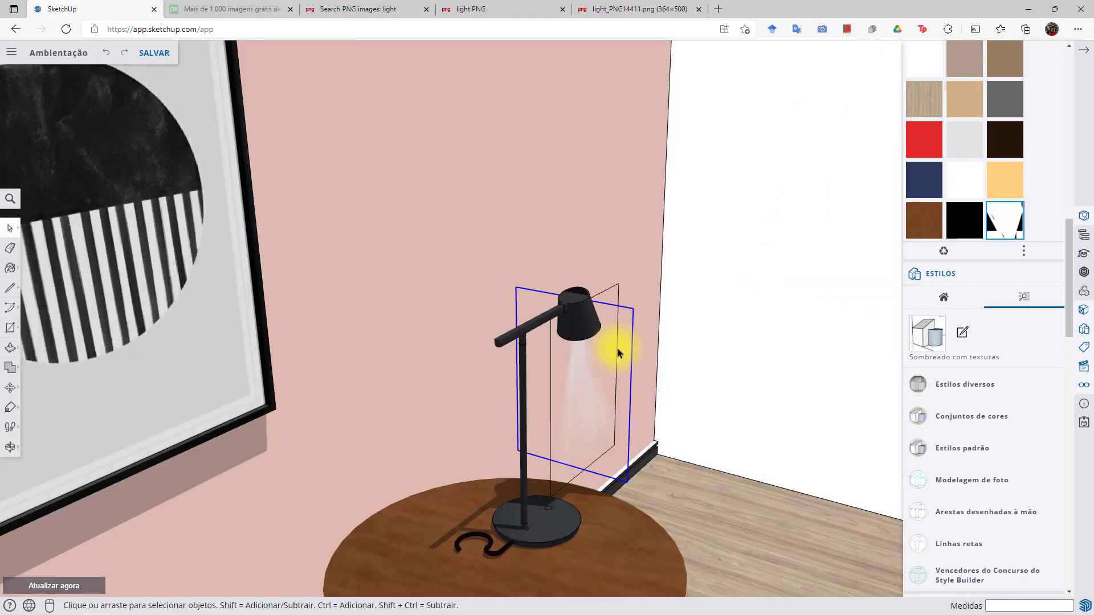
double_click(618, 349)
click(618, 352)
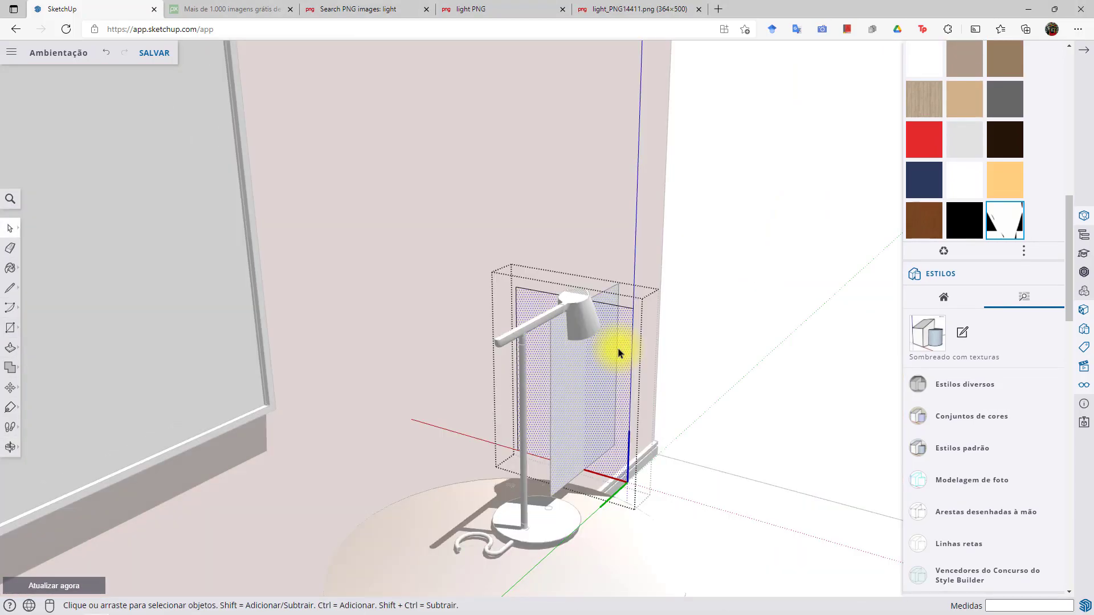
right_click(619, 353)
mouse_move(699, 575)
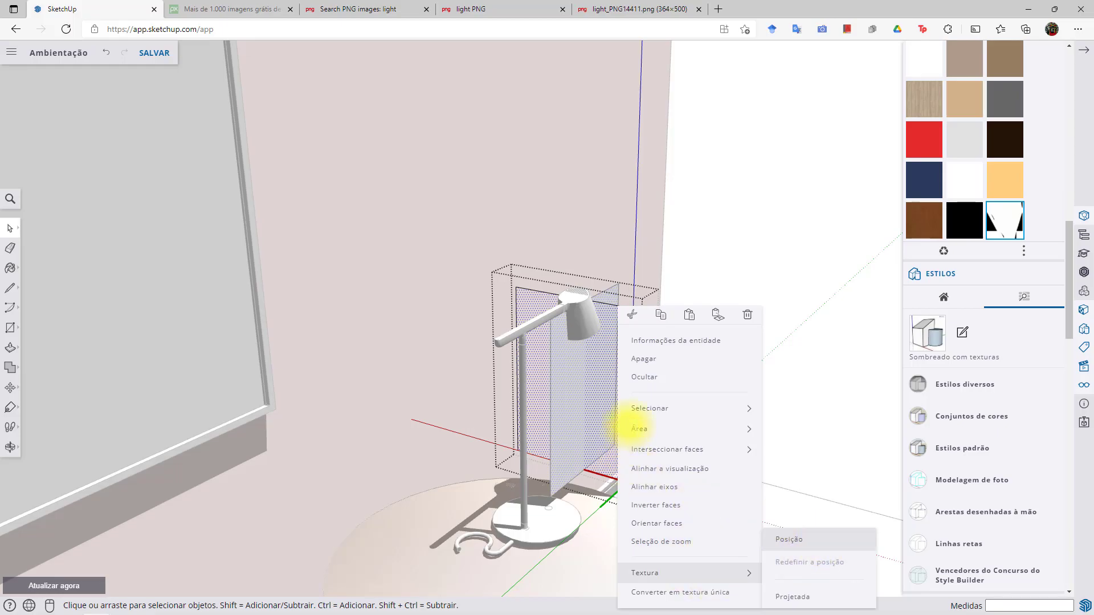
scroll(612, 369, down, 5)
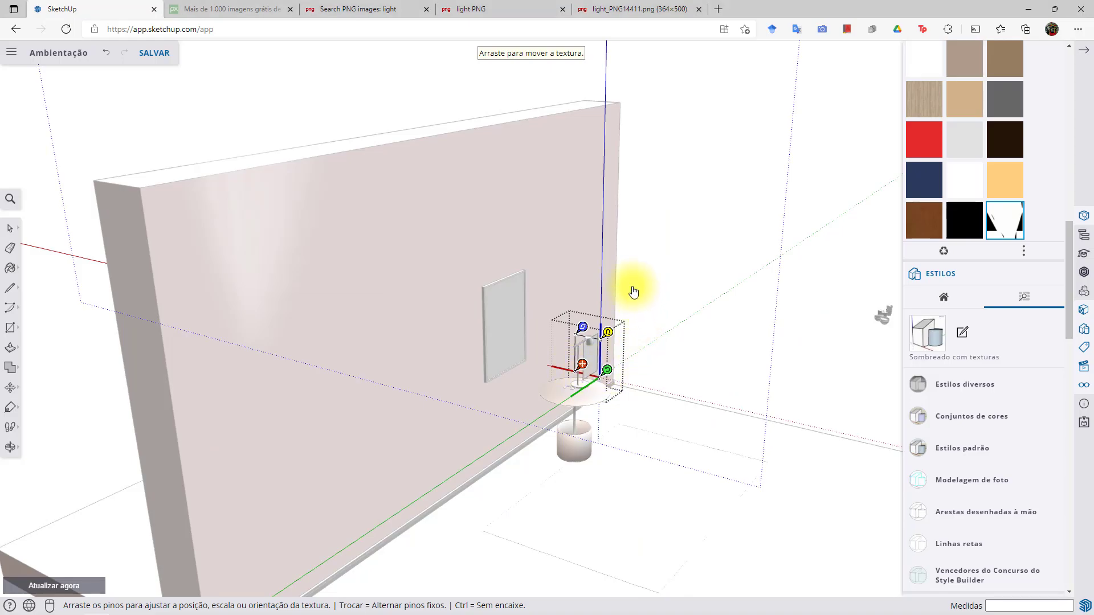
Shift the light beam texture toward the face's lower corner and roughly rescale and rotate it with the green pin
drag(630, 285, 516, 331)
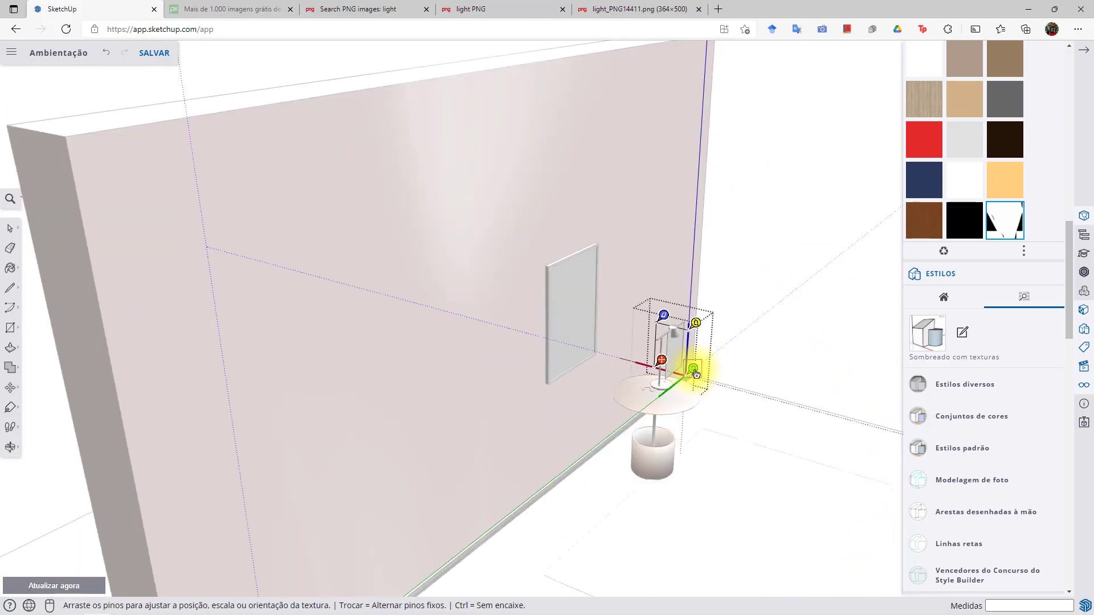
drag(694, 371, 653, 361)
scroll(652, 362, down, 6)
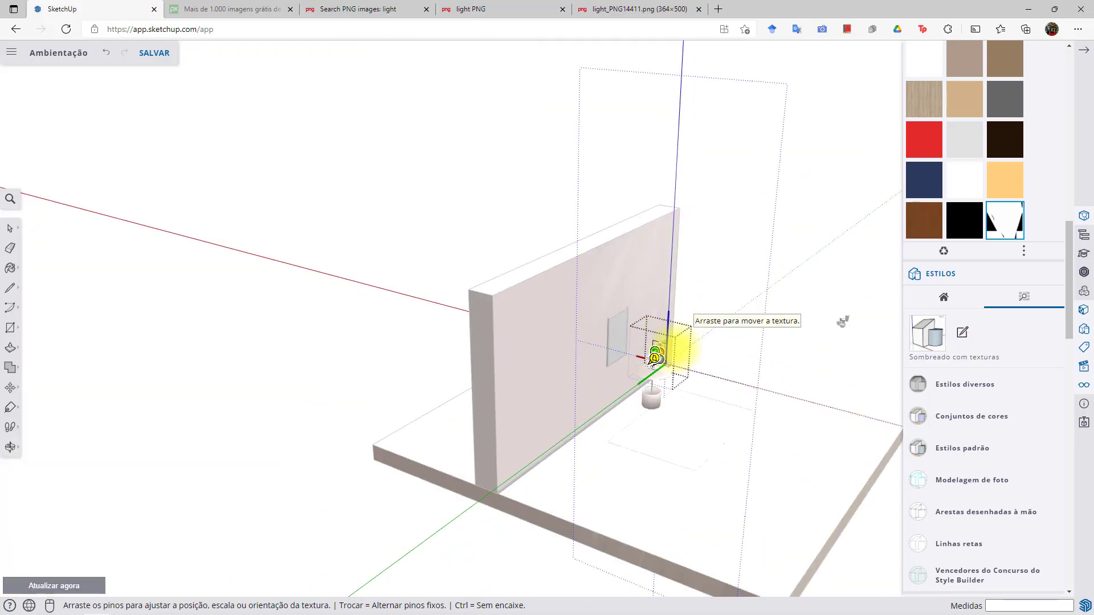
scroll(658, 364, up, 7)
scroll(655, 363, down, 6)
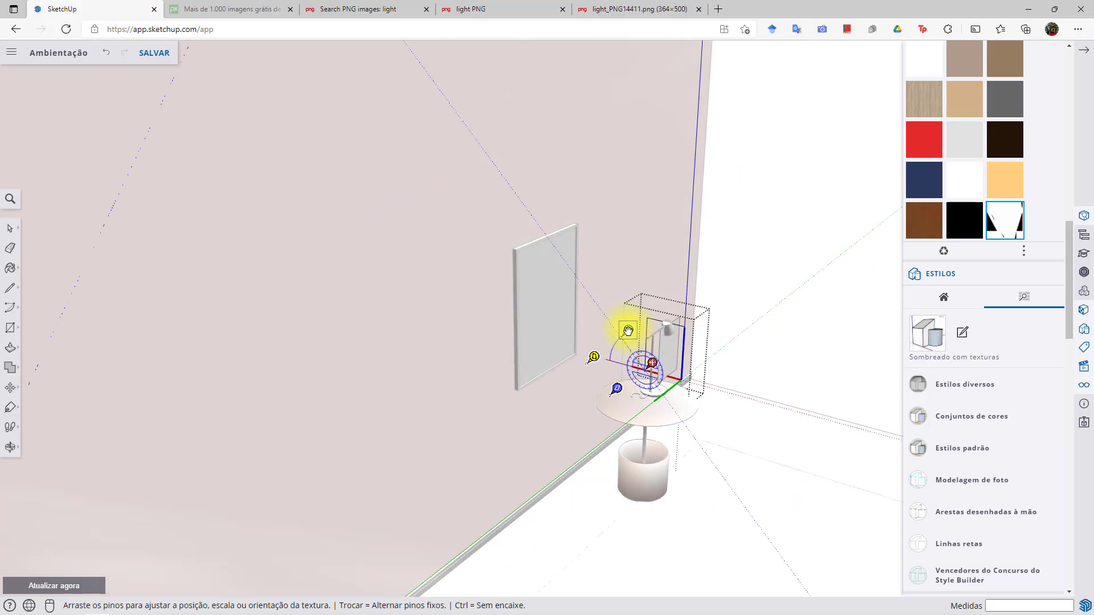
scroll(649, 363, up, 10)
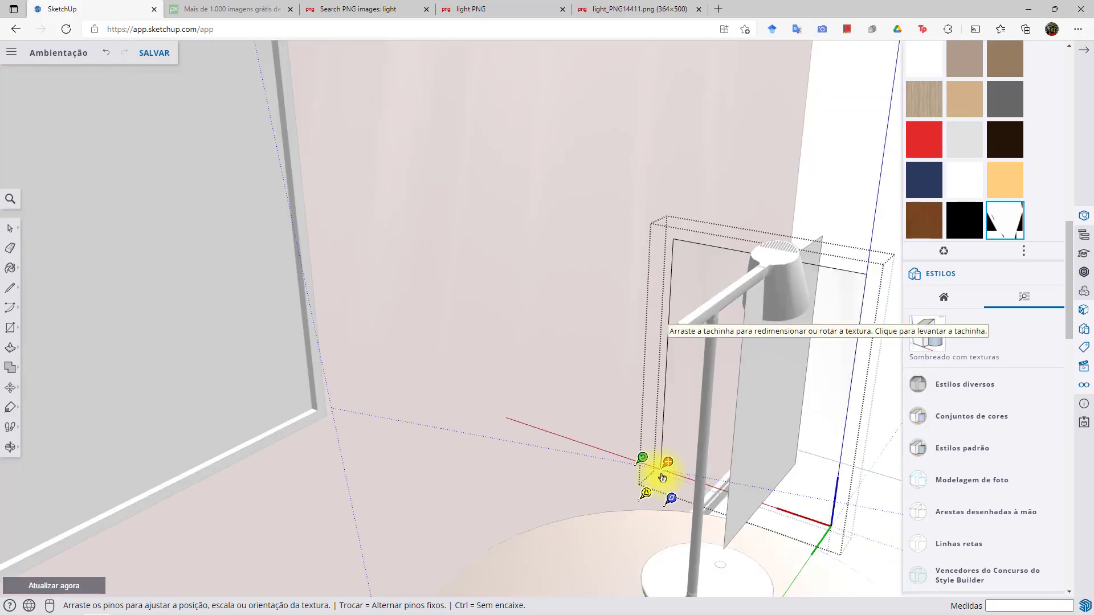
scroll(561, 450, down, 8)
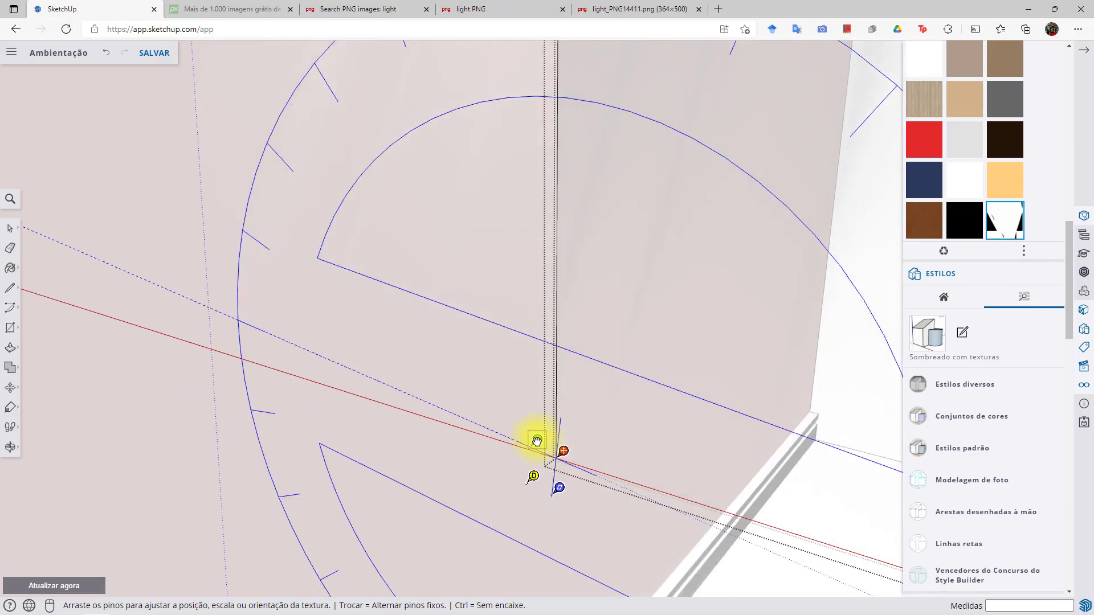
drag(530, 431, 513, 424)
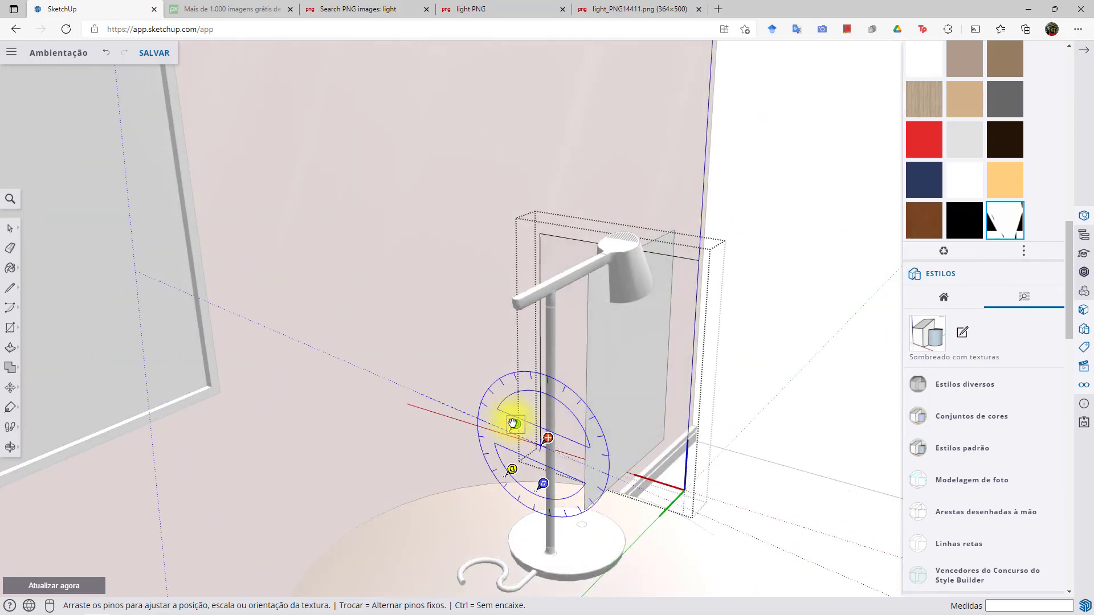
Level the light beam texture along the face's lower edge and scale it until a single beam spreads beneath the lampshade
middle_drag(532, 434, 759, 399)
drag(506, 486, 556, 492)
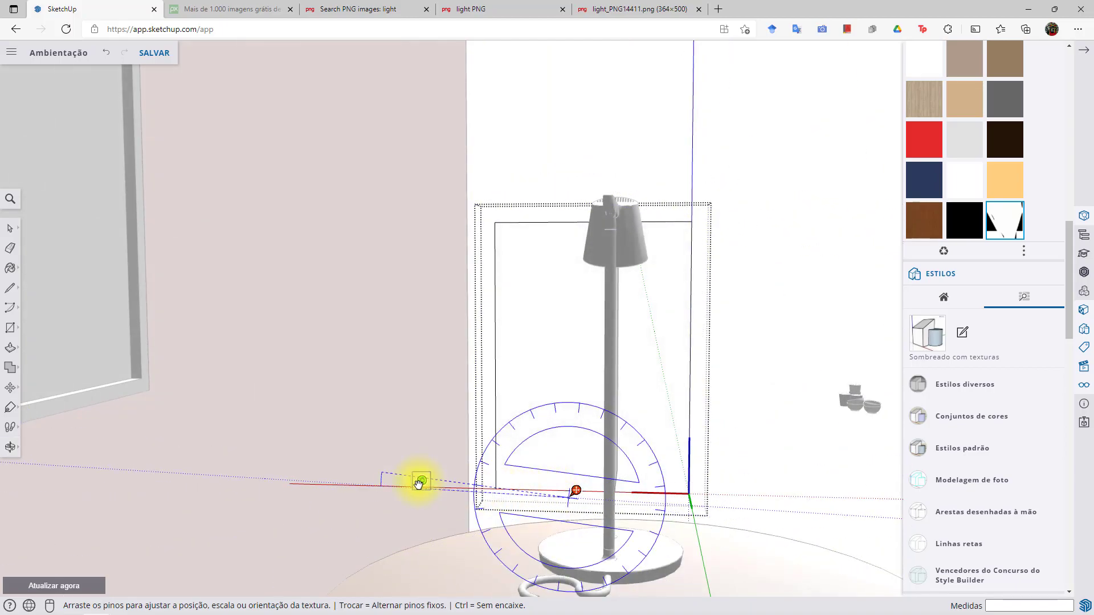
scroll(515, 461, up, 2)
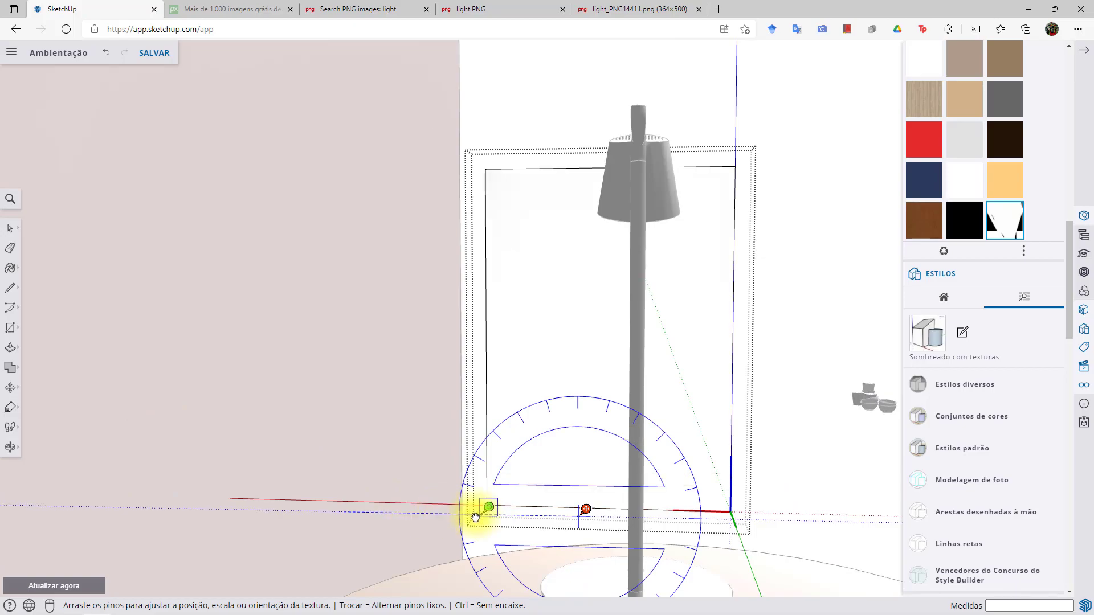
drag(459, 517, 571, 514)
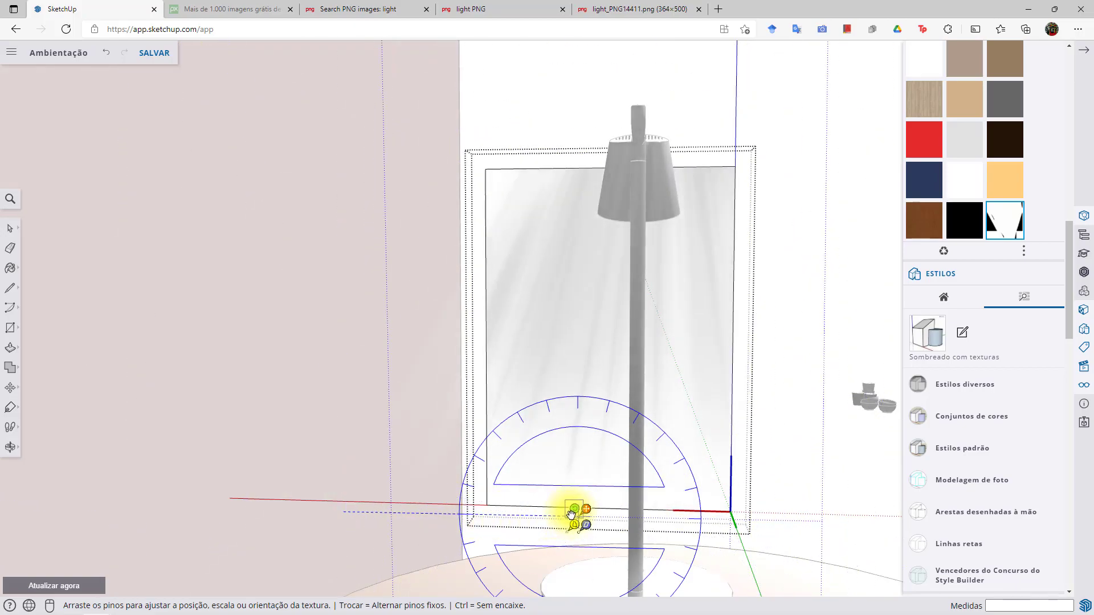
scroll(571, 514, up, 5)
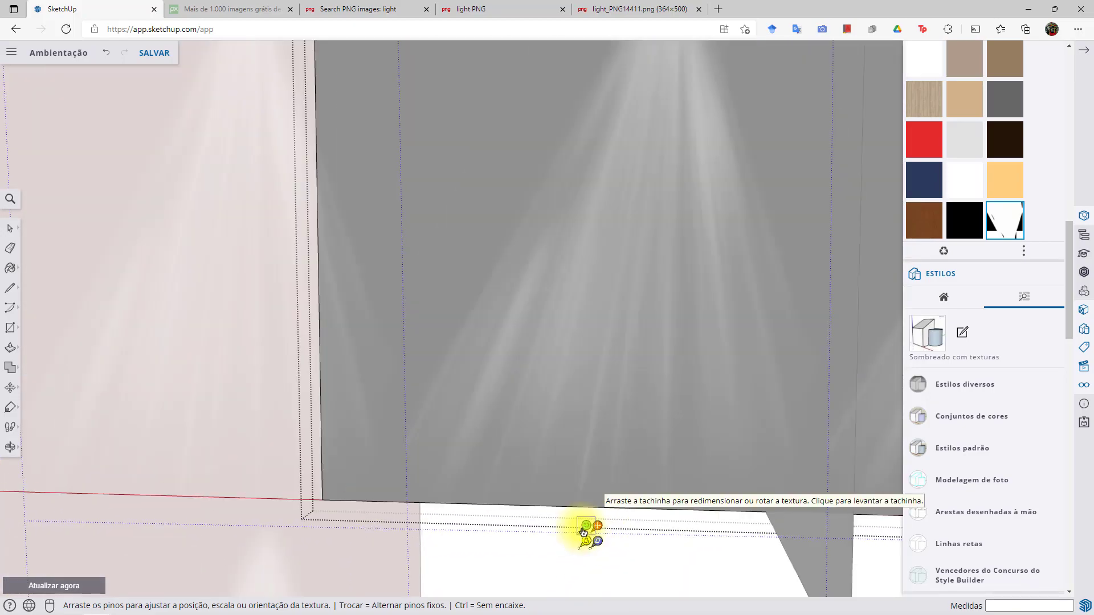
scroll(575, 530, down, 5)
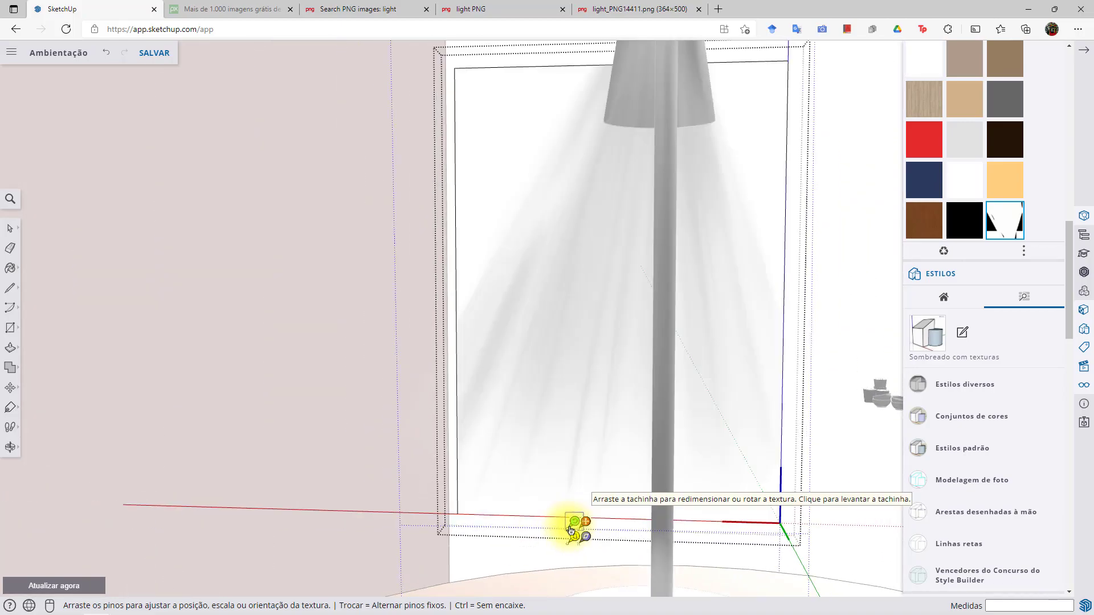
scroll(570, 529, up, 1)
drag(572, 529, 576, 521)
scroll(576, 515, down, 5)
Finish editing the component, then select both crossed Luz components and move them together under the lampshade
click(10, 229)
click(803, 306)
middle_drag(803, 306, 580, 279)
click(580, 279)
shift+click(591, 322)
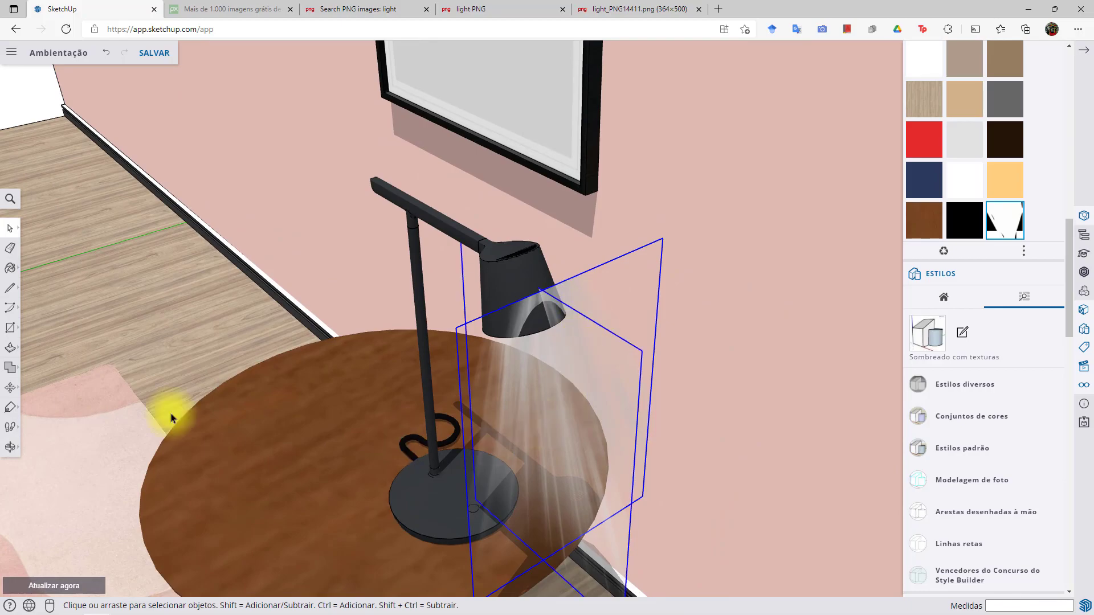
click(9, 399)
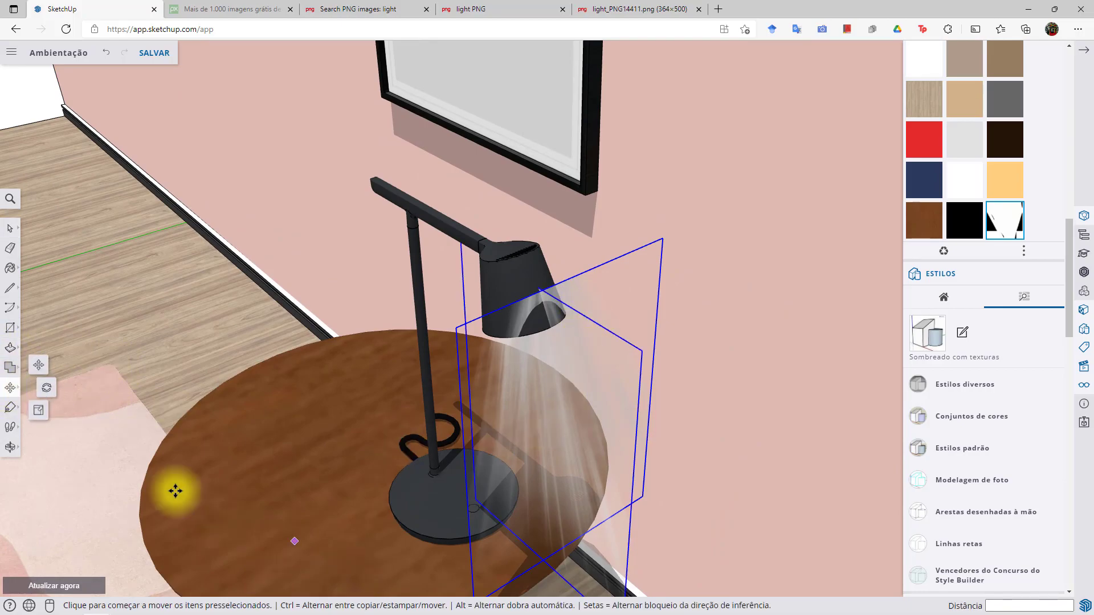
click(38, 368)
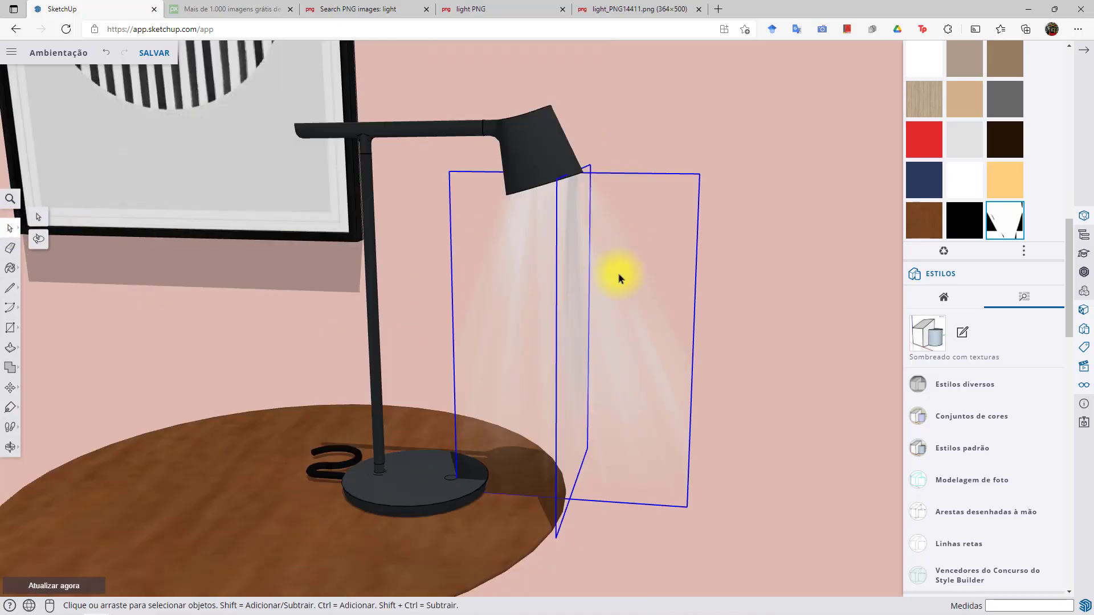
Open the Luz component, select the face's four border edges and hide them
double_click(672, 287)
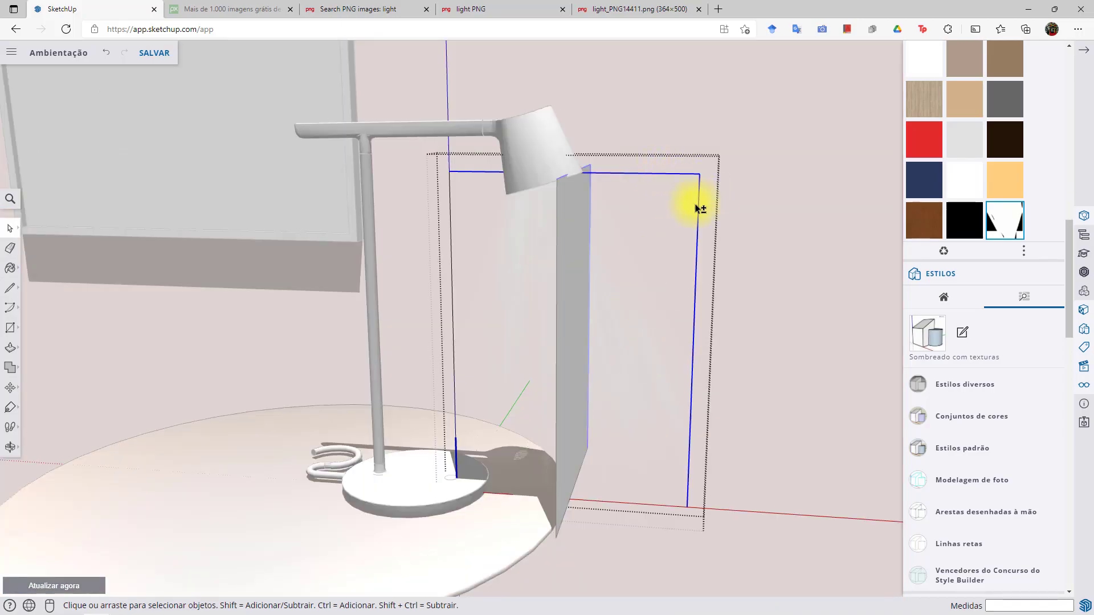
shift+click(649, 508)
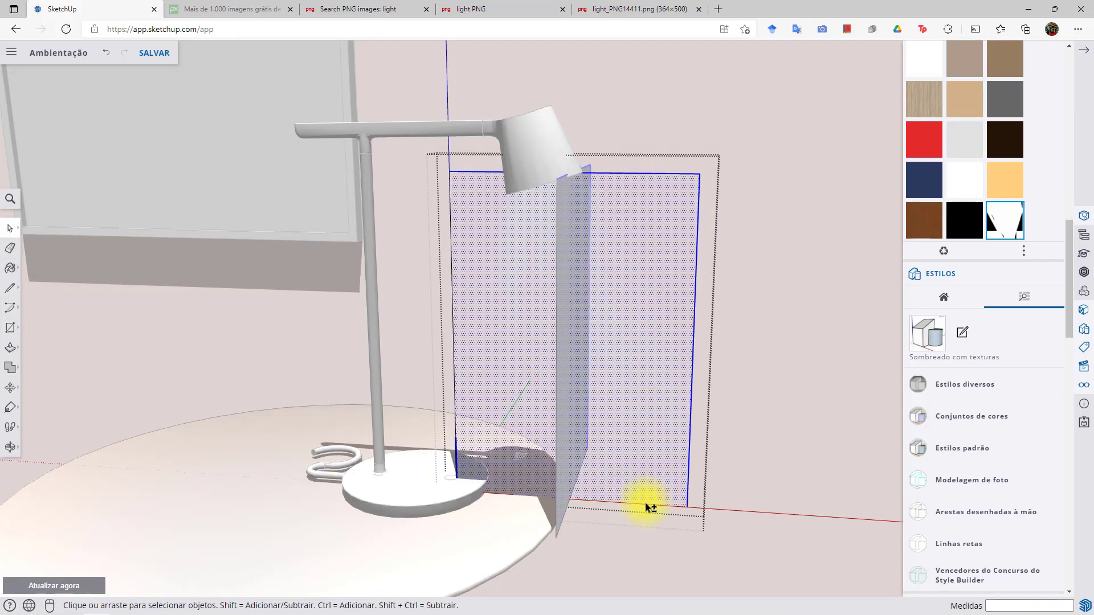
shift+click(476, 353)
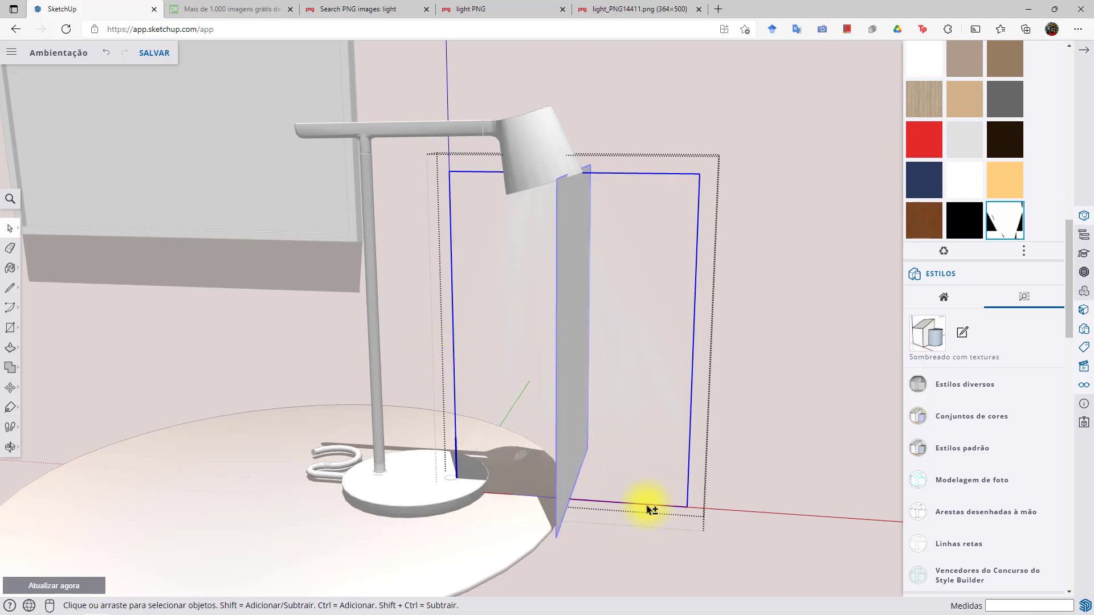
right_click(689, 493)
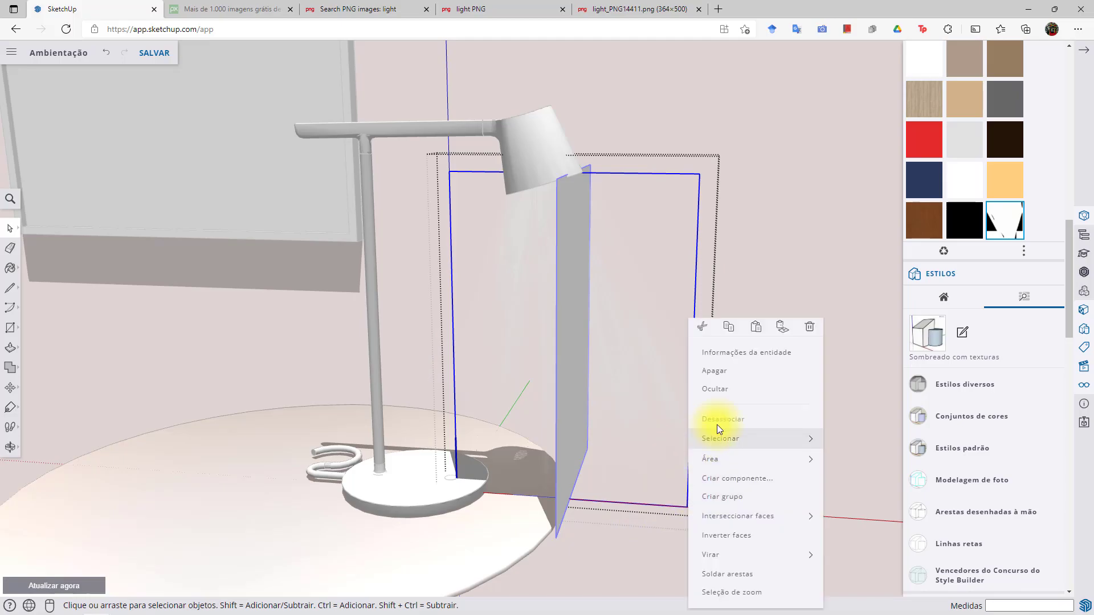
click(723, 388)
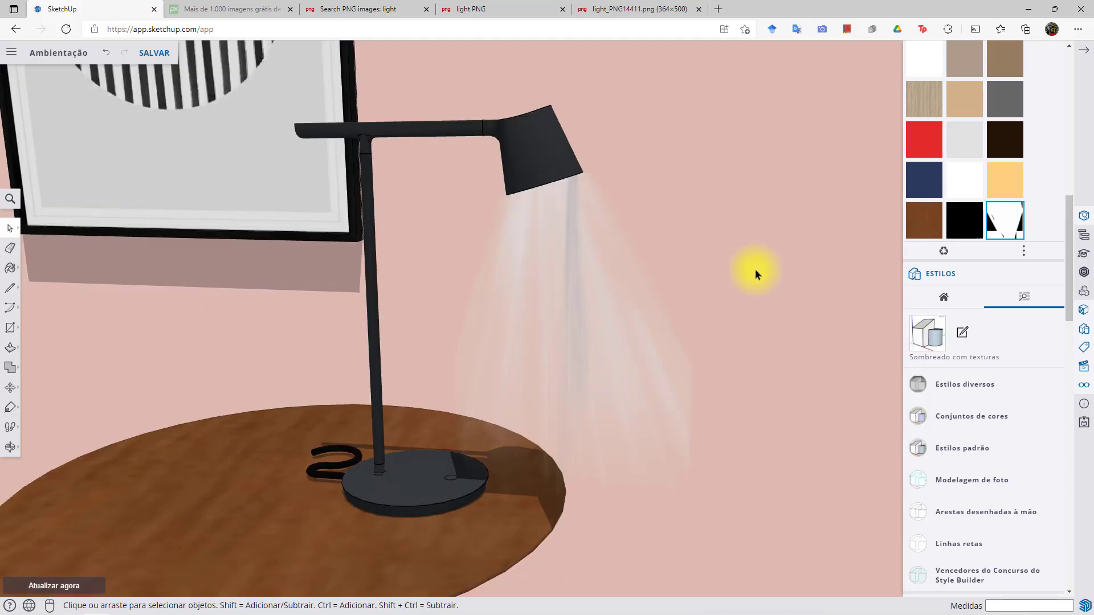
Select both Luz components and turn off shadow casting in their entity information
scroll(757, 273, down, 5)
scroll(728, 403, up, 5)
middle_drag(728, 403, 670, 487)
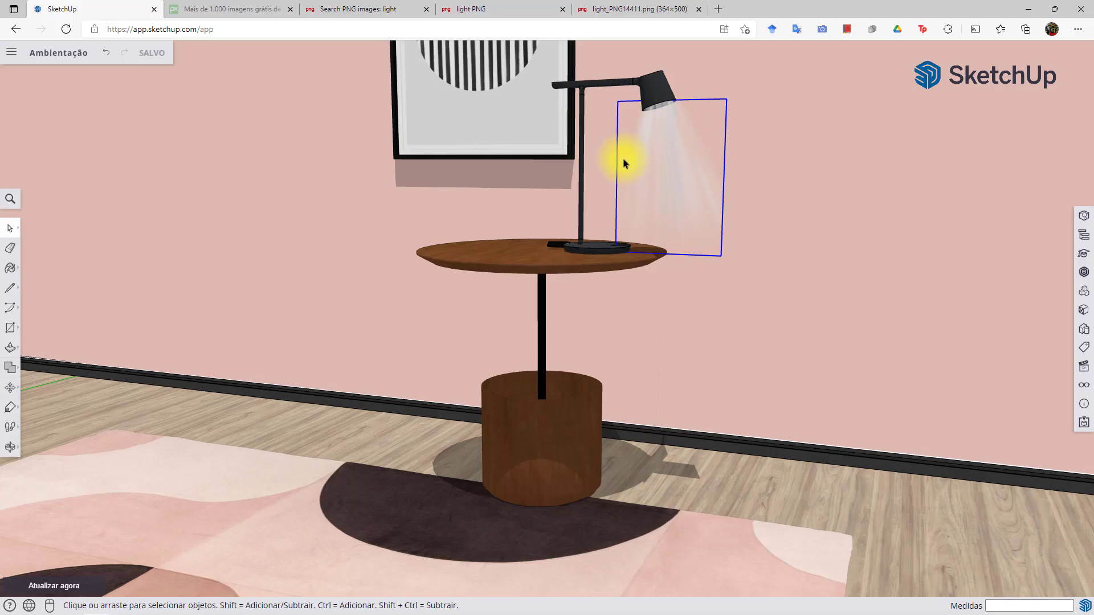
middle_drag(823, 276, 613, 154)
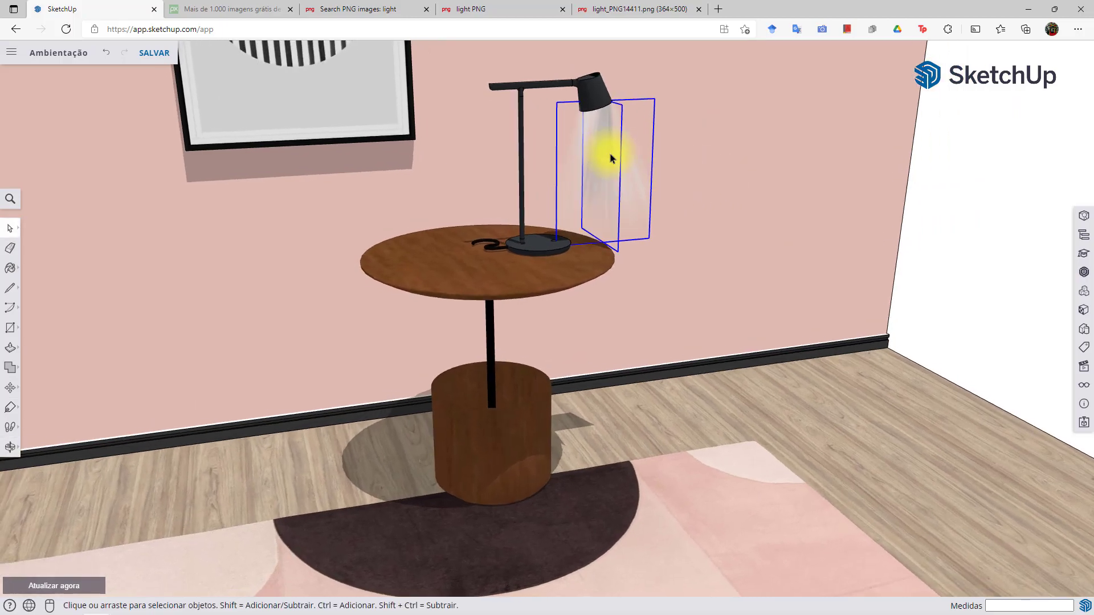
right_click(611, 158)
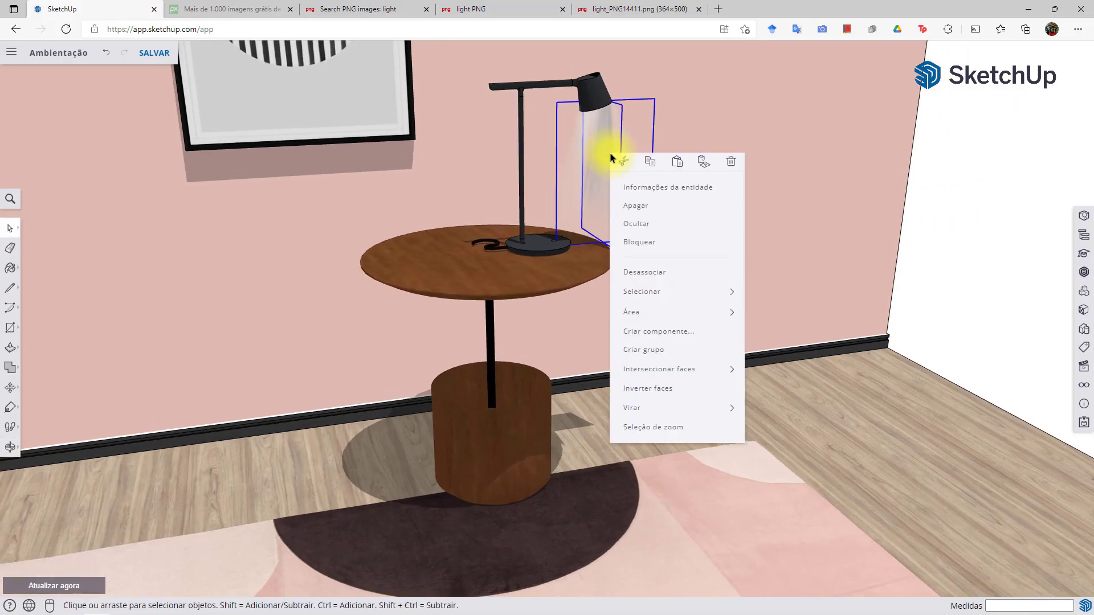
click(689, 188)
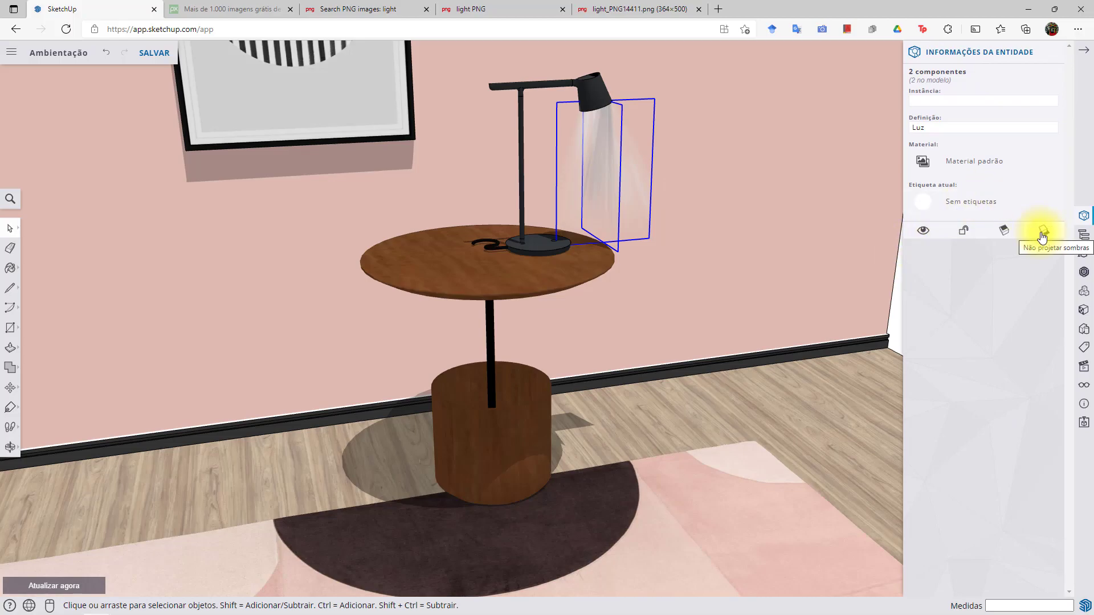
middle_drag(619, 361, 486, 349)
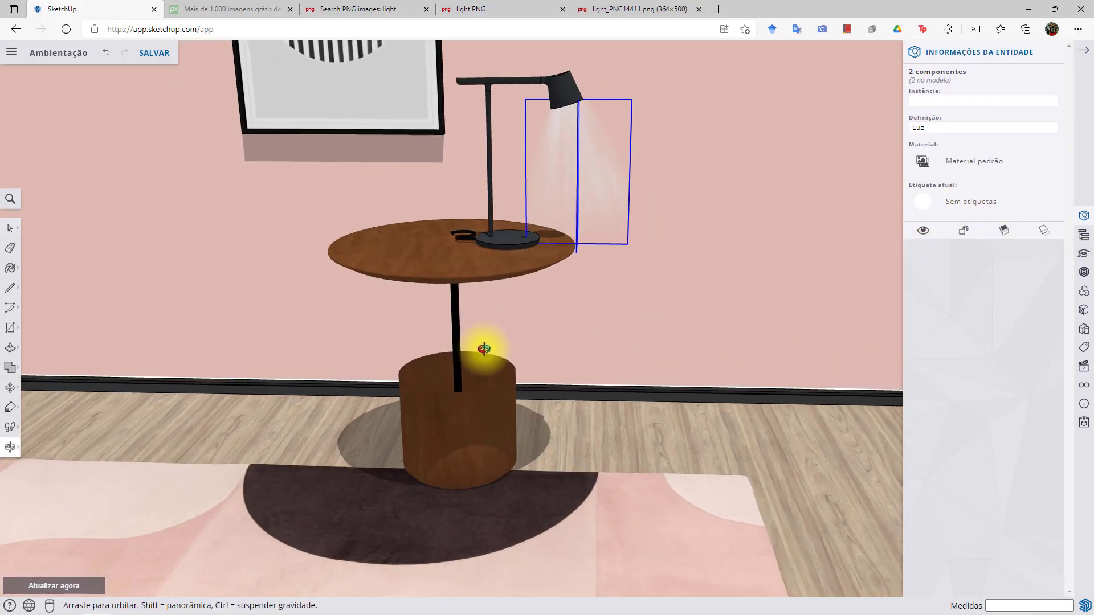
Apply the Rabisco sobre masonite4 style from the Estilos diversos collection with the lamp and side table framed frontally
scroll(542, 353, down, 5)
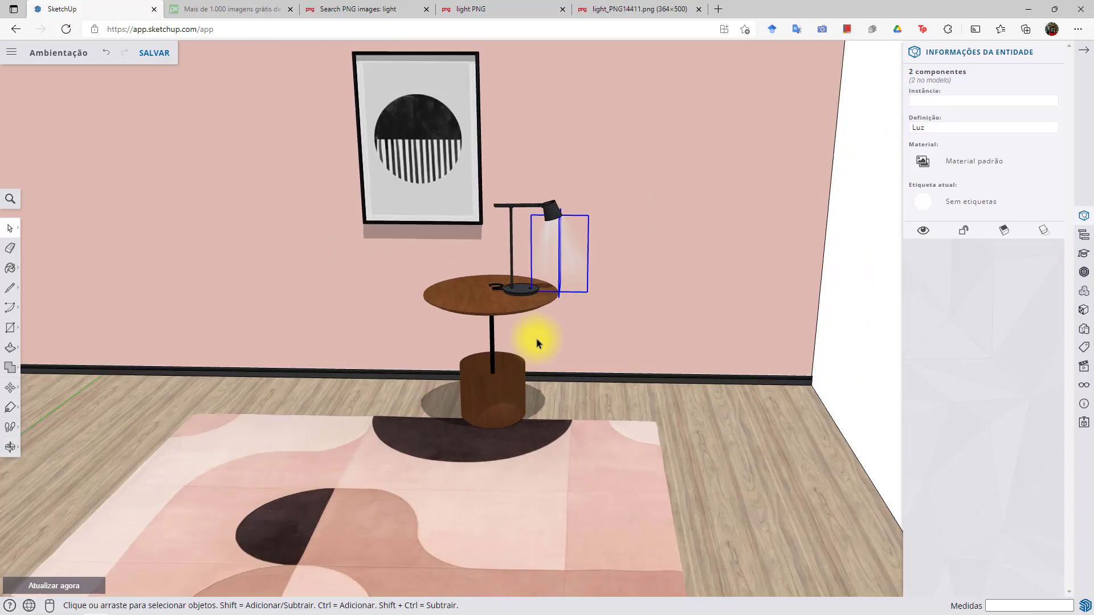
scroll(576, 338, up, 5)
scroll(577, 340, up, 2)
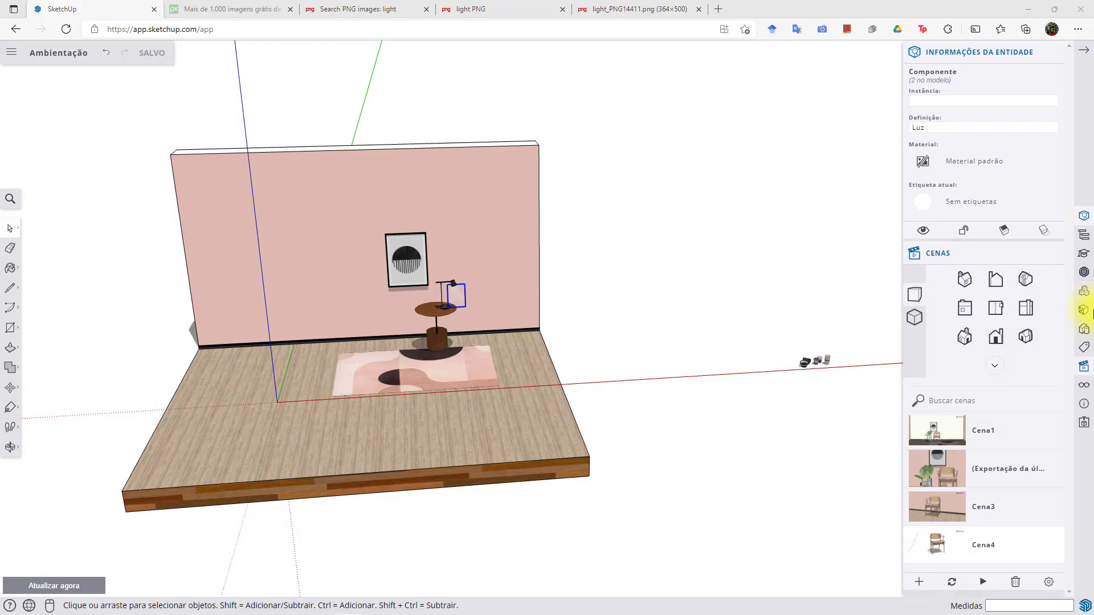
click(1085, 330)
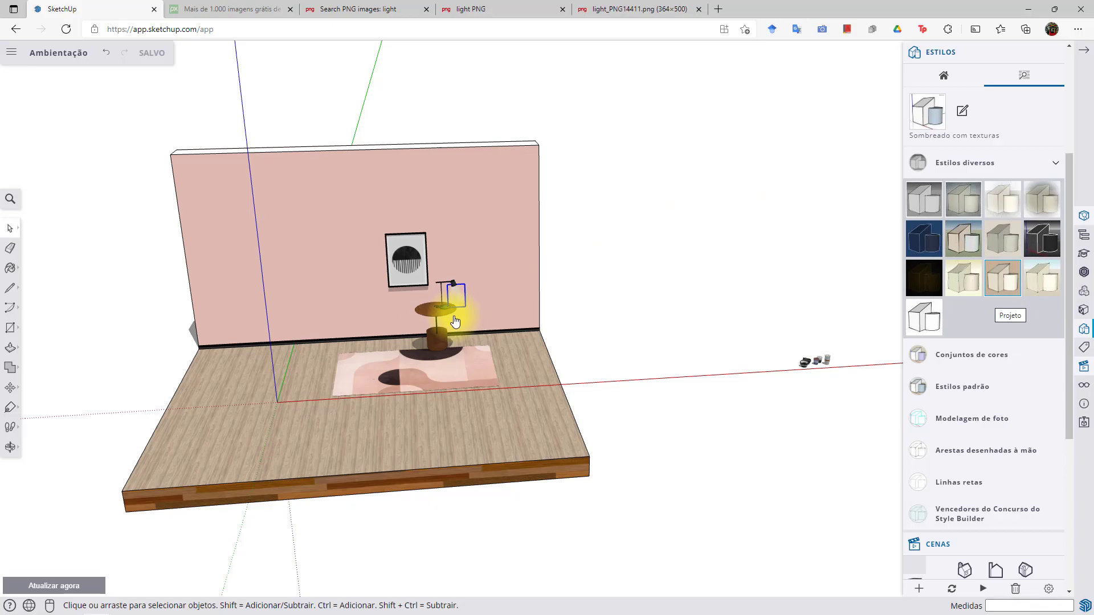
scroll(456, 331, up, 10)
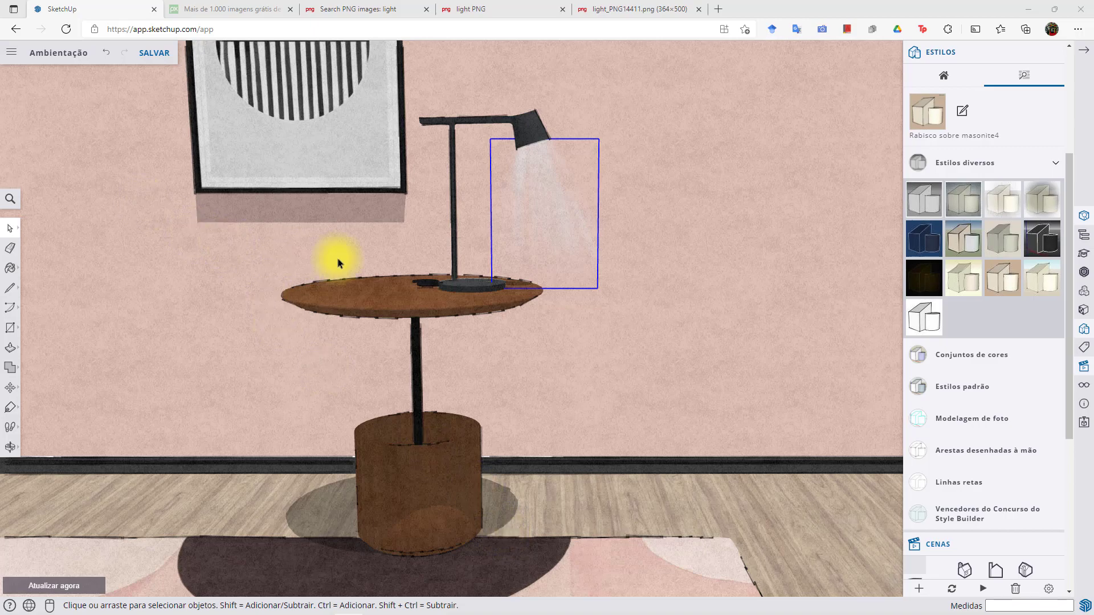
middle_drag(525, 324, 496, 374)
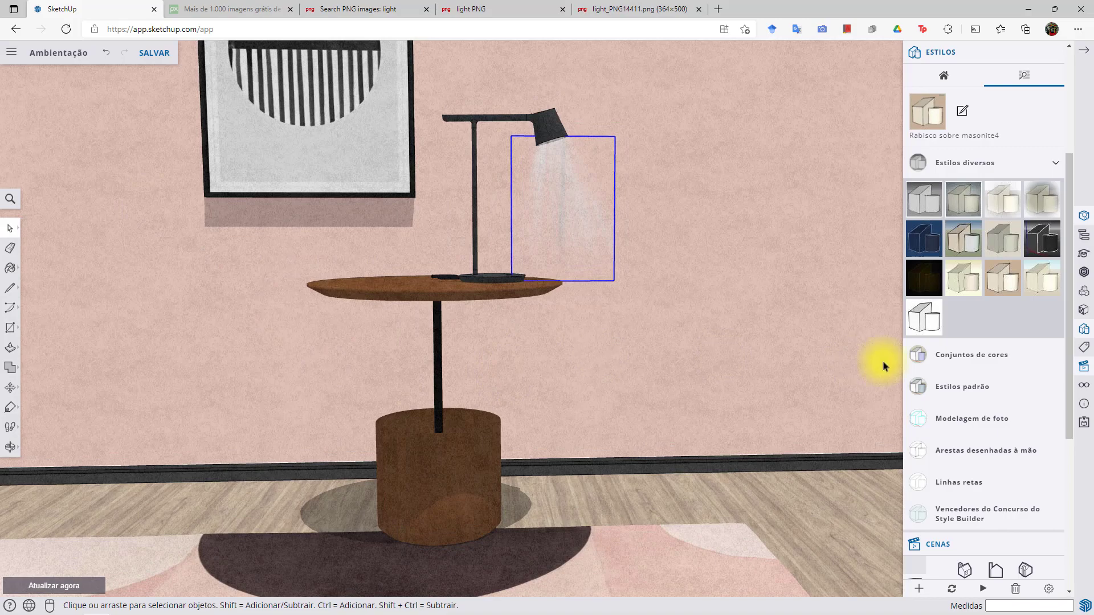
scroll(1021, 289, down, 6)
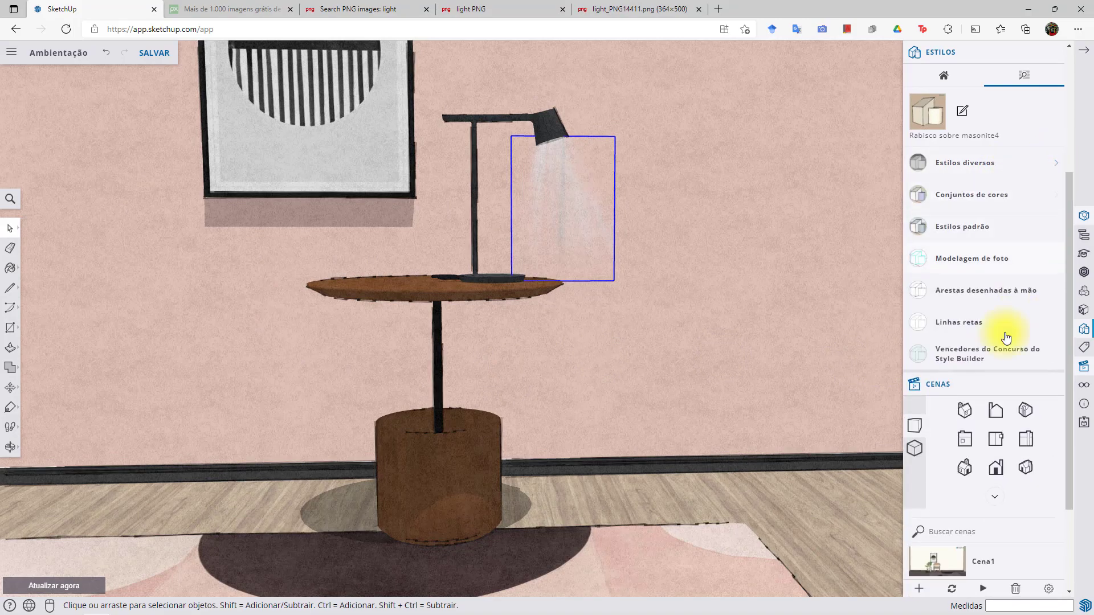
Add a new scene with an angled close-up of the table lamp and its light beam
middle_drag(513, 319, 436, 322)
scroll(541, 176, up, 5)
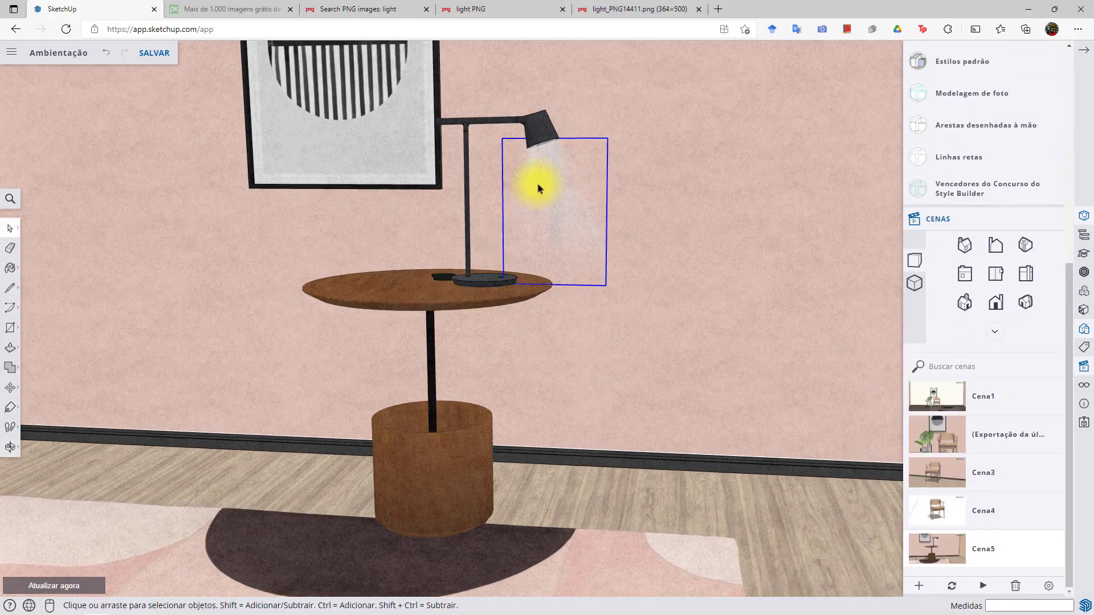
middle_drag(588, 204, 683, 314)
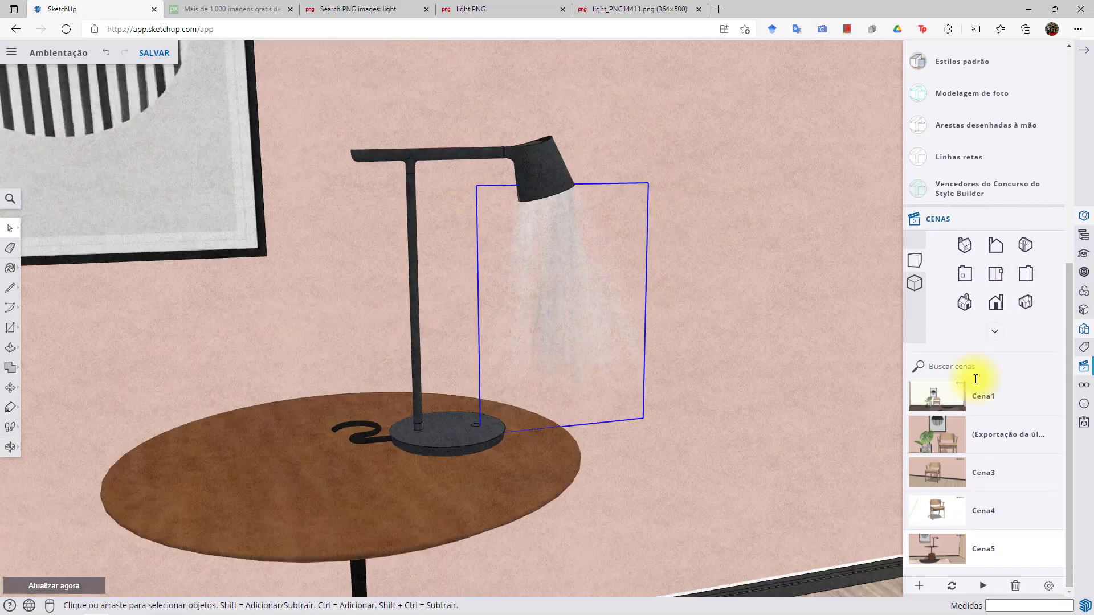
click(920, 587)
Export the frontal view of the side table and lamp as a 1080 × 1080 px PNG and view the exported image
click(11, 52)
mouse_move(61, 228)
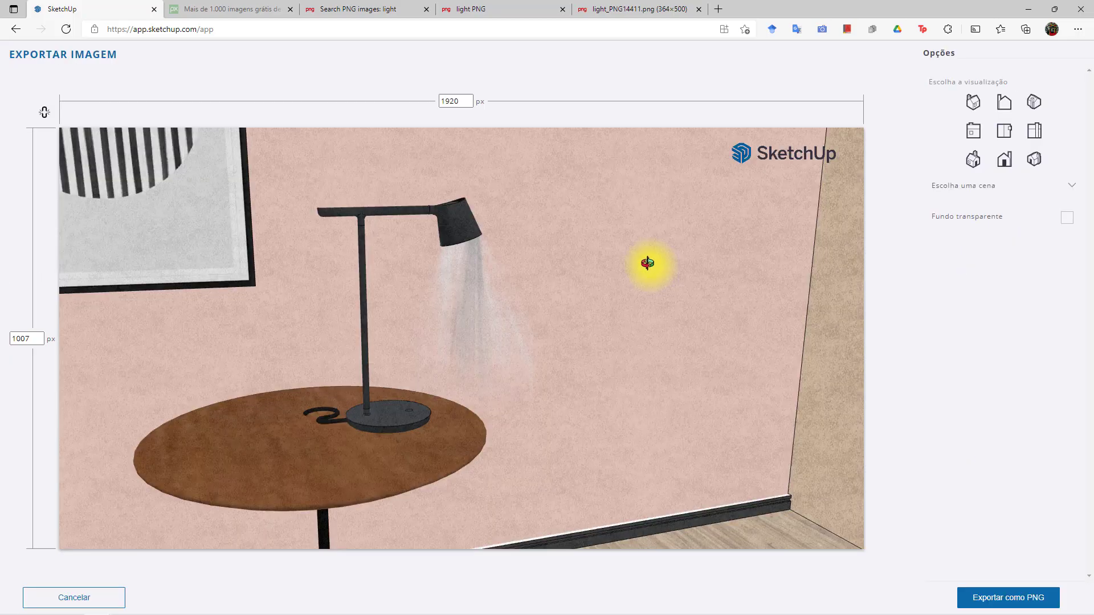
drag(468, 101, 419, 95)
text(10)
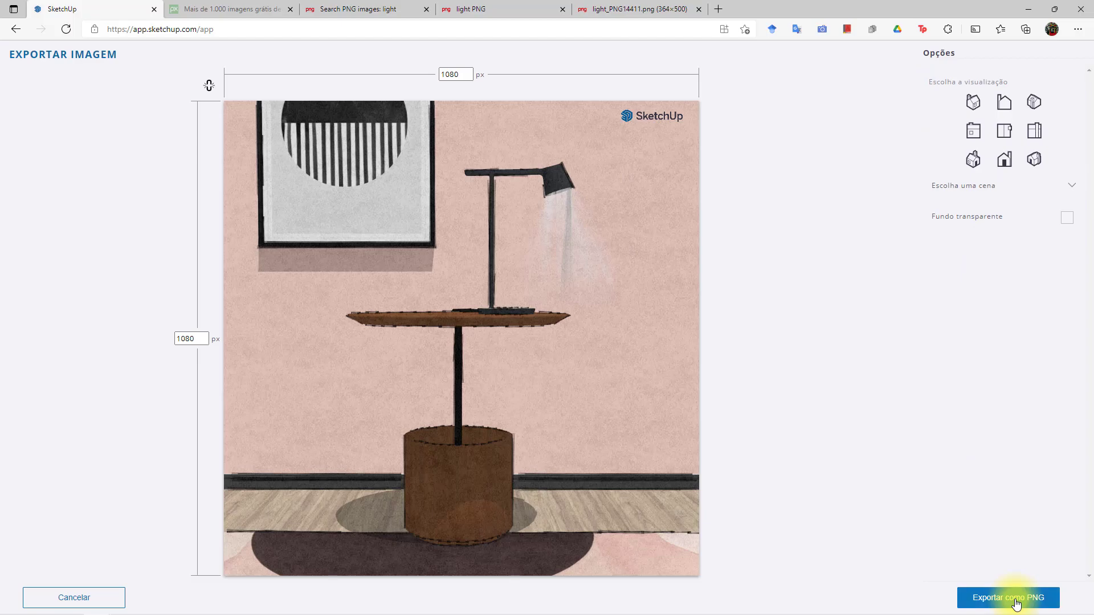
click(1017, 604)
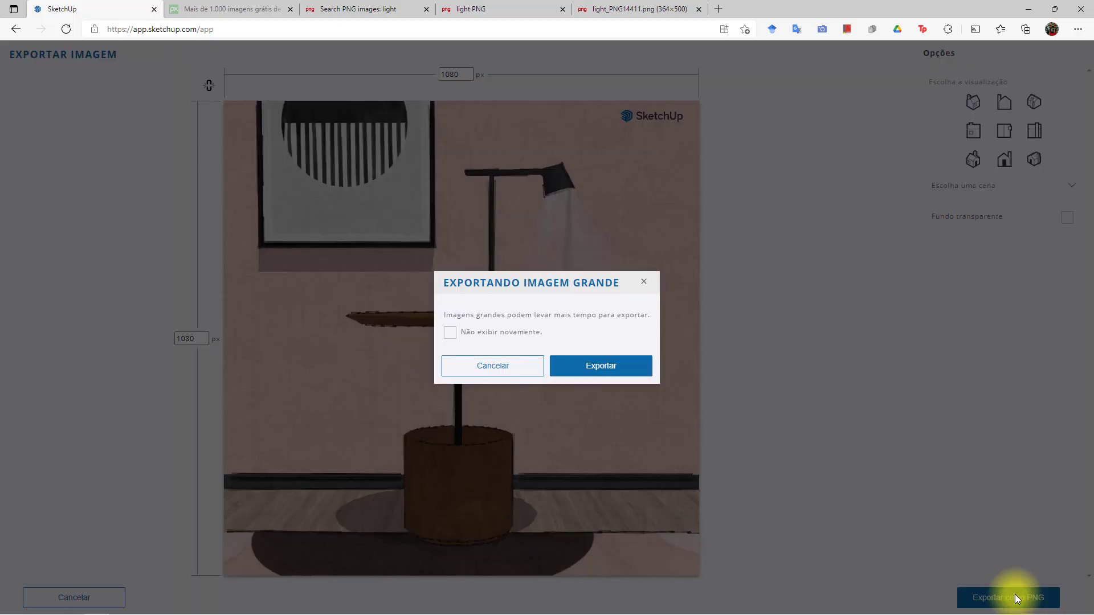
click(601, 366)
click(871, 77)
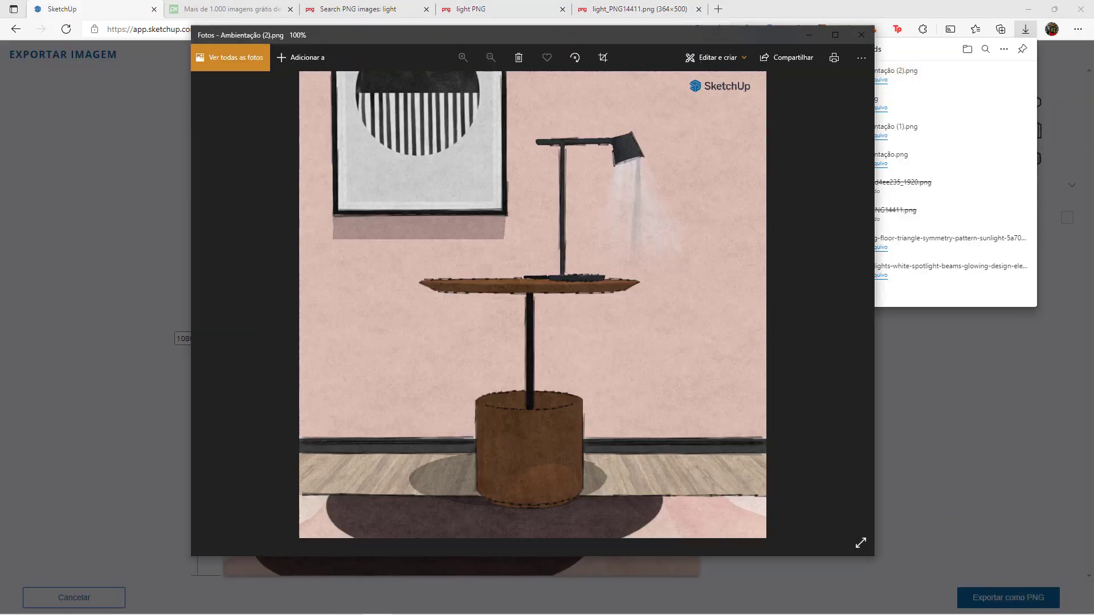
key(alt+F4)
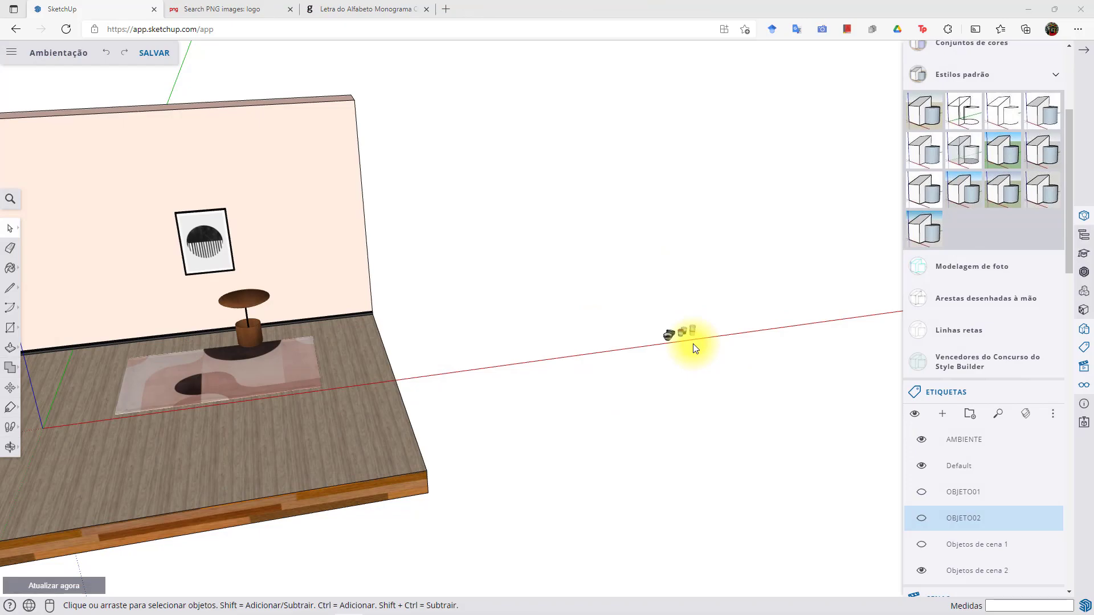
Draw a closed, thin L-shaped backdrop profile with the Line tool, starting on the red axis beside the bowls and cups
scroll(704, 339, up, 4)
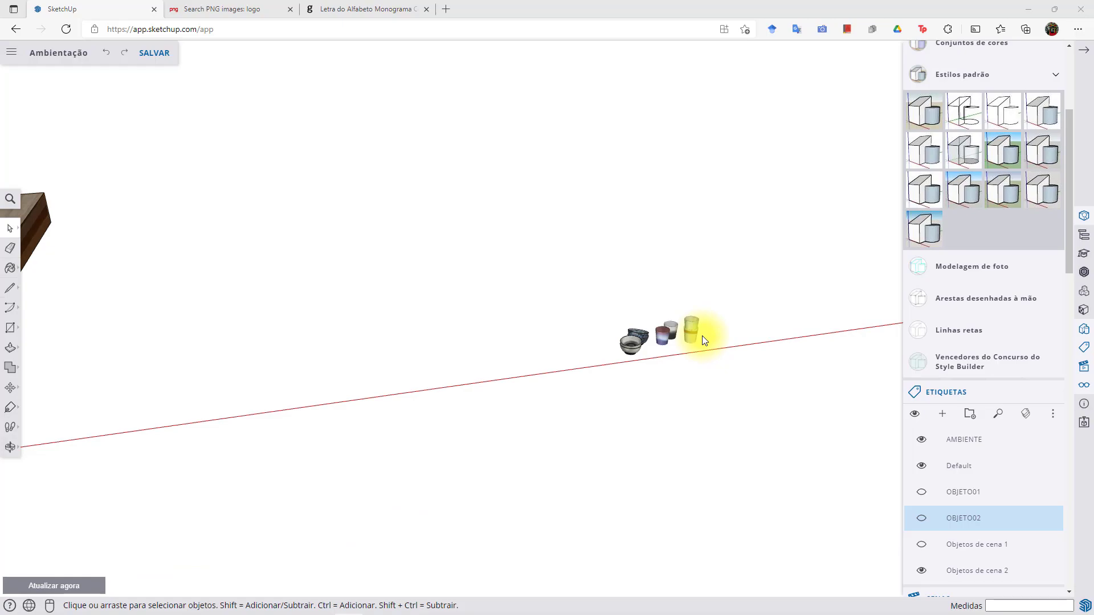
middle_drag(683, 274, 806, 296)
click(7, 330)
middle_drag(570, 267, 459, 331)
click(10, 288)
click(680, 385)
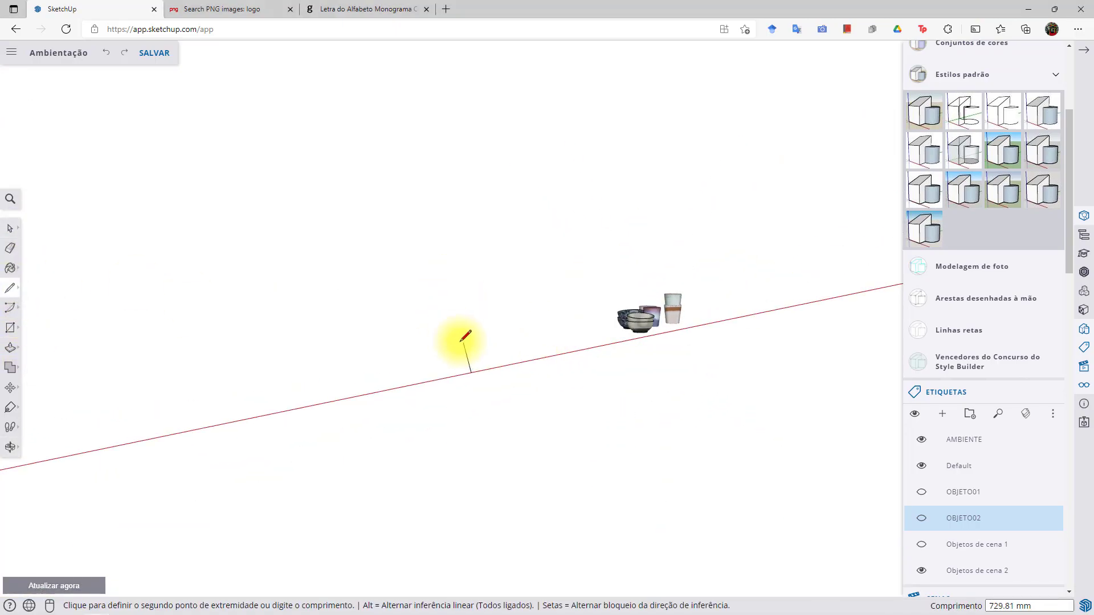
click(471, 399)
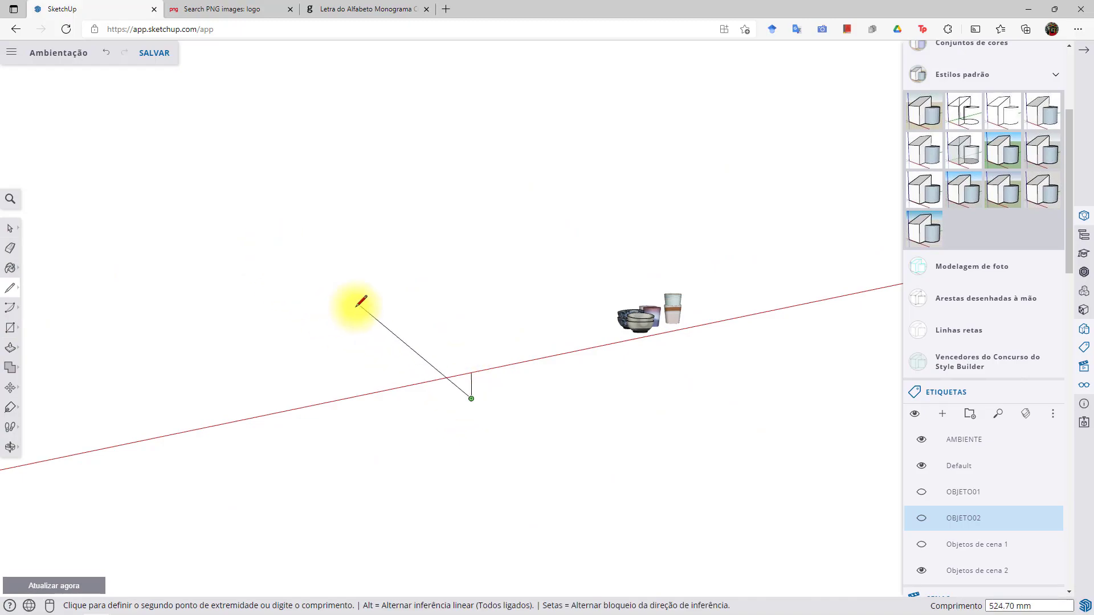
middle_drag(302, 344, 148, 357)
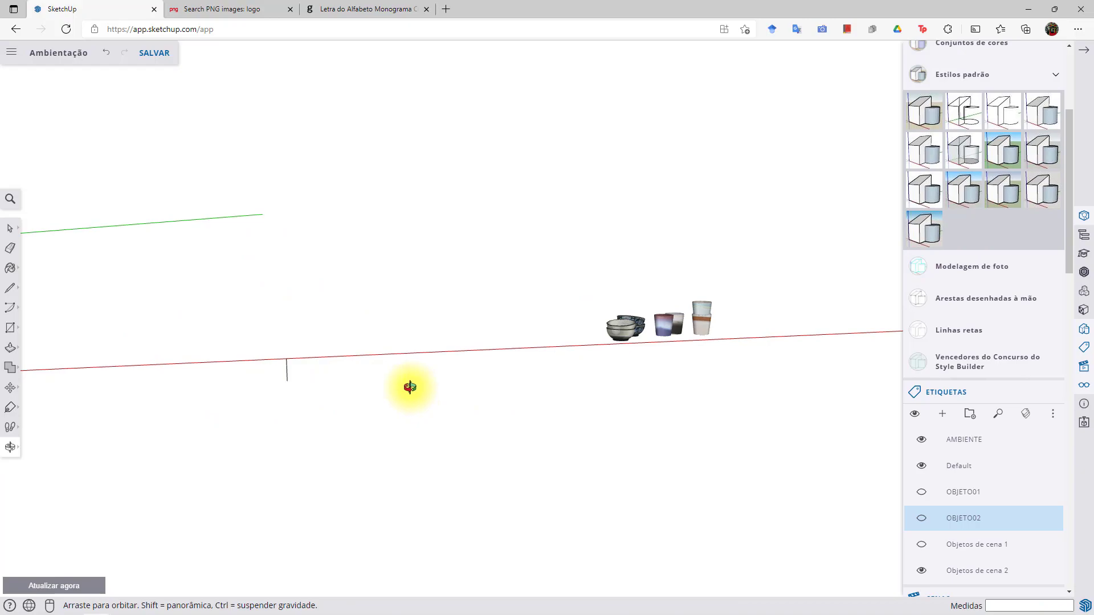
middle_drag(410, 388, 457, 324)
click(447, 315)
click(437, 55)
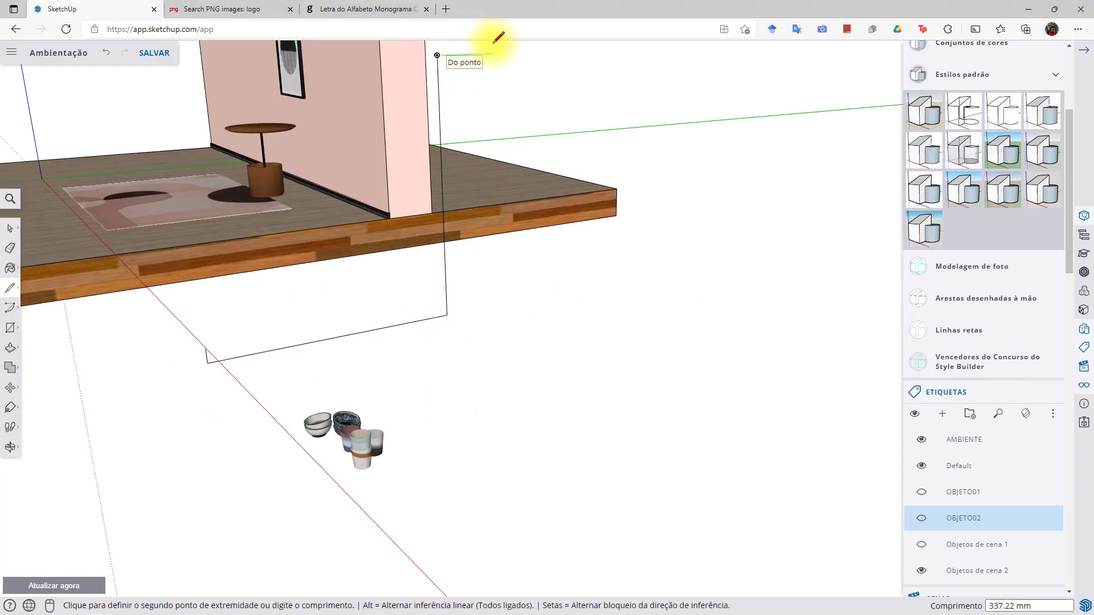
click(418, 56)
click(428, 307)
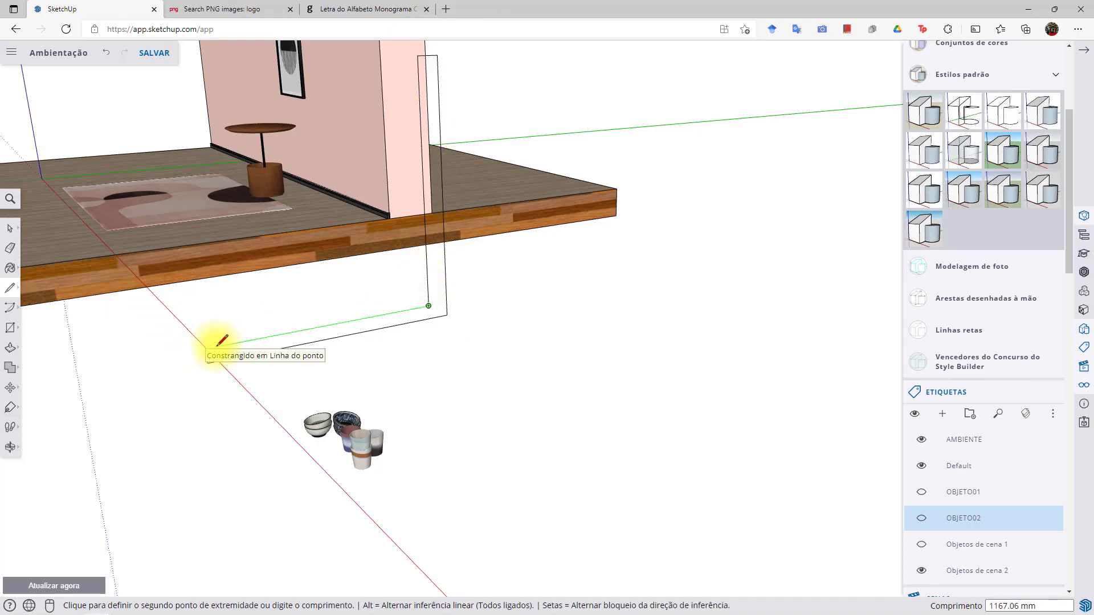
click(206, 348)
Round the profile's inner corner with a tangent arc of about 219 mm radius and delete the leftover corner edges
click(10, 308)
click(53, 296)
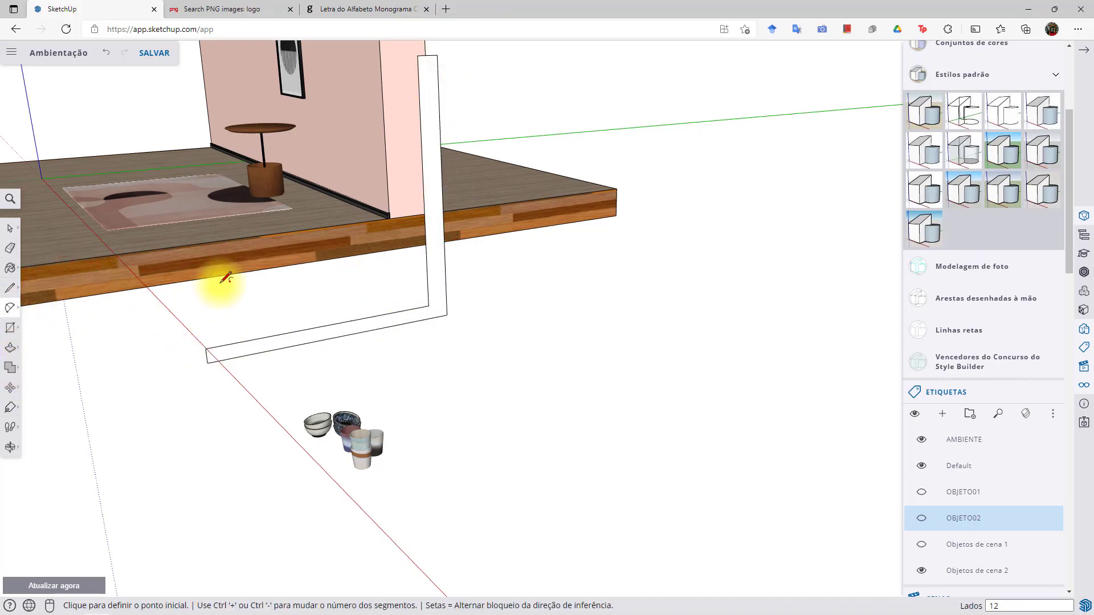
click(427, 254)
click(379, 315)
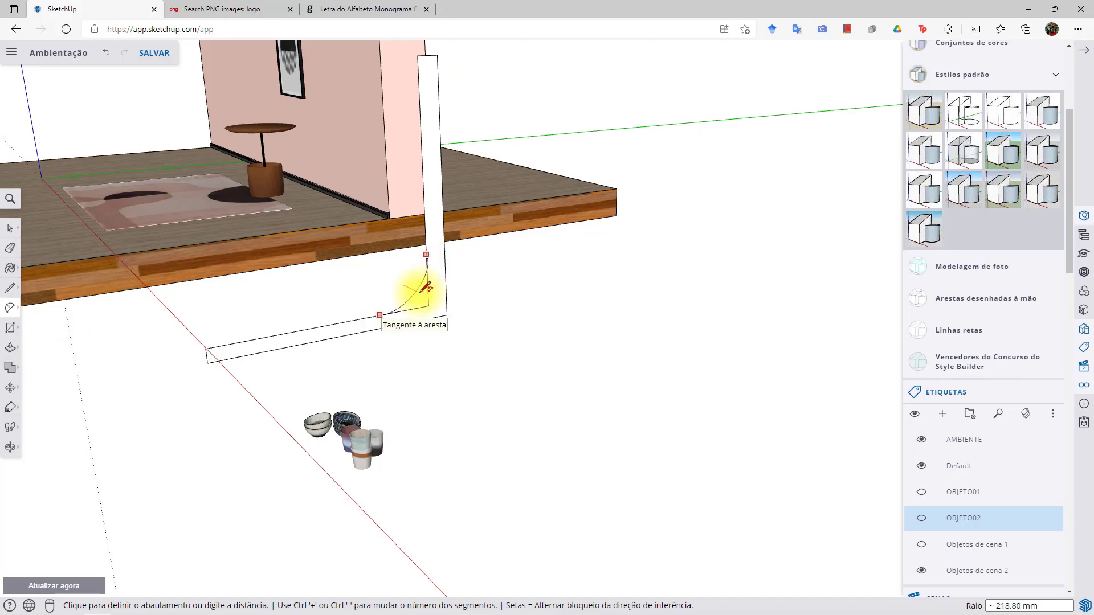
click(405, 306)
scroll(398, 304, up, 3)
click(10, 228)
click(450, 311)
shift+click(455, 288)
key(Delete)
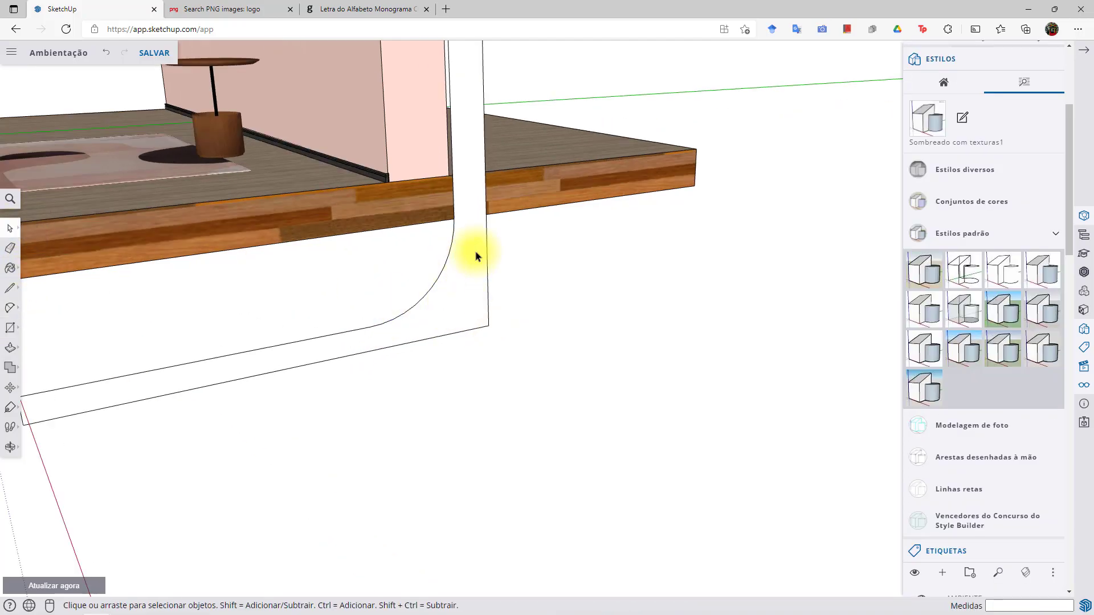
Extrude the rounded L-shaped profile with Push/Pull along the red axis into a curved backdrop behind the bowls and cups
scroll(437, 222, down, 5)
click(10, 347)
click(437, 257)
click(591, 338)
middle_drag(342, 336, 529, 341)
Select all of the extruded backdrop's connected geometry and make it a group
click(10, 228)
scroll(593, 334, up, 4)
middle_drag(365, 299, 523, 324)
triple_click(503, 322)
right_click(504, 322)
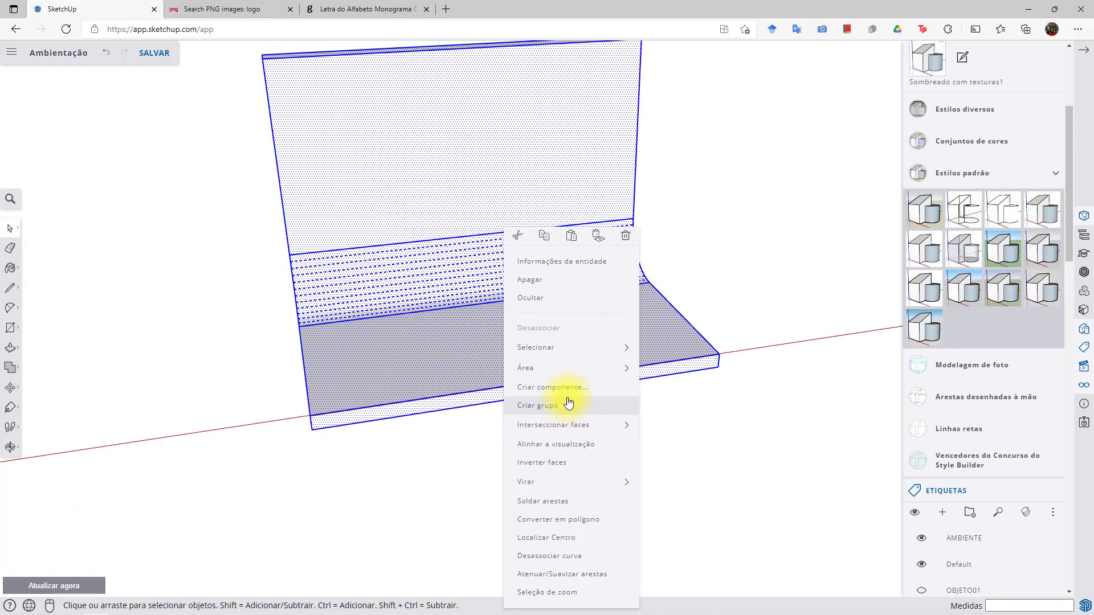
click(566, 407)
Select the bowls and cups together and move them back toward the middle of the backdrop's floor
scroll(567, 371, up, 4)
click(595, 337)
drag(528, 271, 729, 393)
click(10, 388)
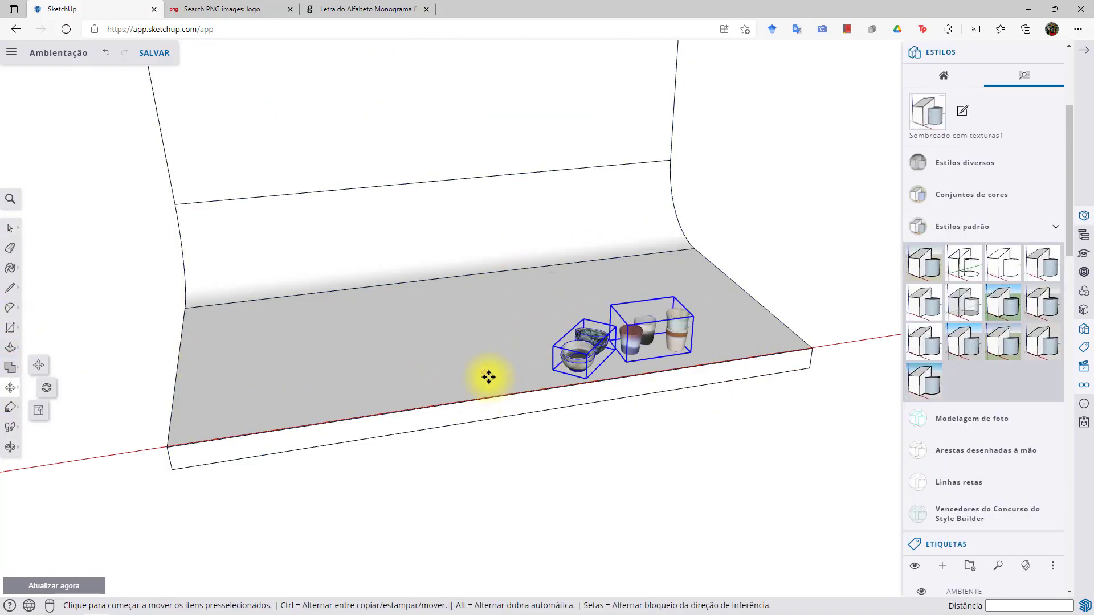
click(488, 376)
click(454, 314)
Open the backdrop group, extend its end face with Push/Pull to widen the backdrop, and close the group
scroll(584, 288, up, 5)
middle_drag(586, 281, 433, 365)
scroll(391, 310, down, 8)
middle_drag(391, 310, 319, 293)
click(10, 229)
scroll(615, 293, up, 4)
double_click(383, 325)
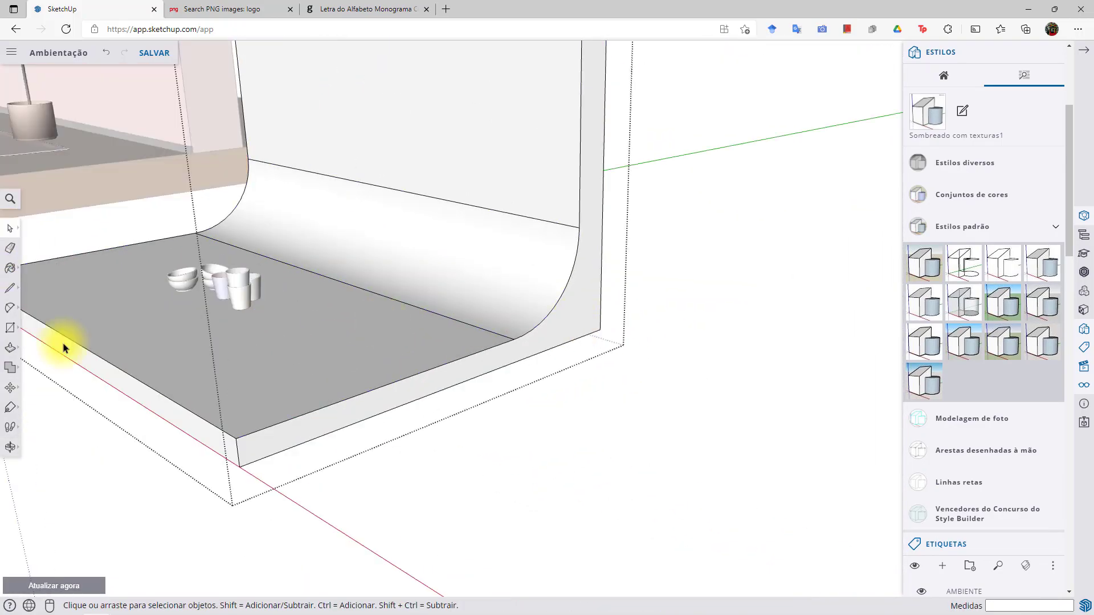
click(10, 348)
click(573, 329)
scroll(573, 328, down, 4)
click(720, 378)
middle_drag(410, 371, 562, 391)
click(11, 229)
scroll(657, 298, up, 7)
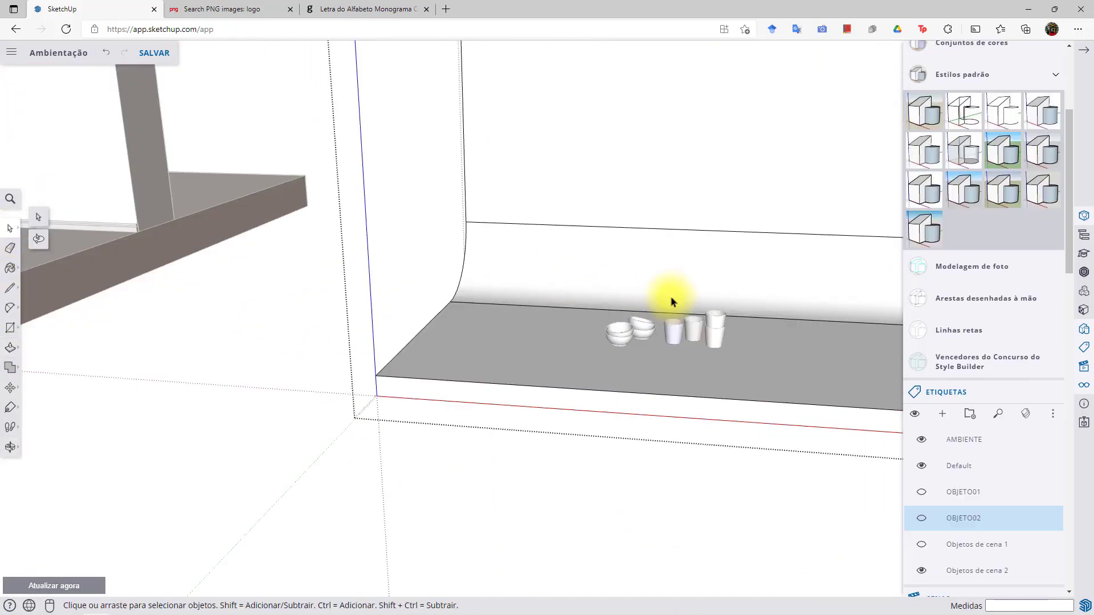
click(228, 239)
Turn on shadows with the bowls and cups framed up close against the backdrop
scroll(981, 456, down, 2)
click(921, 518)
scroll(655, 365, up, 7)
middle_drag(655, 364, 628, 373)
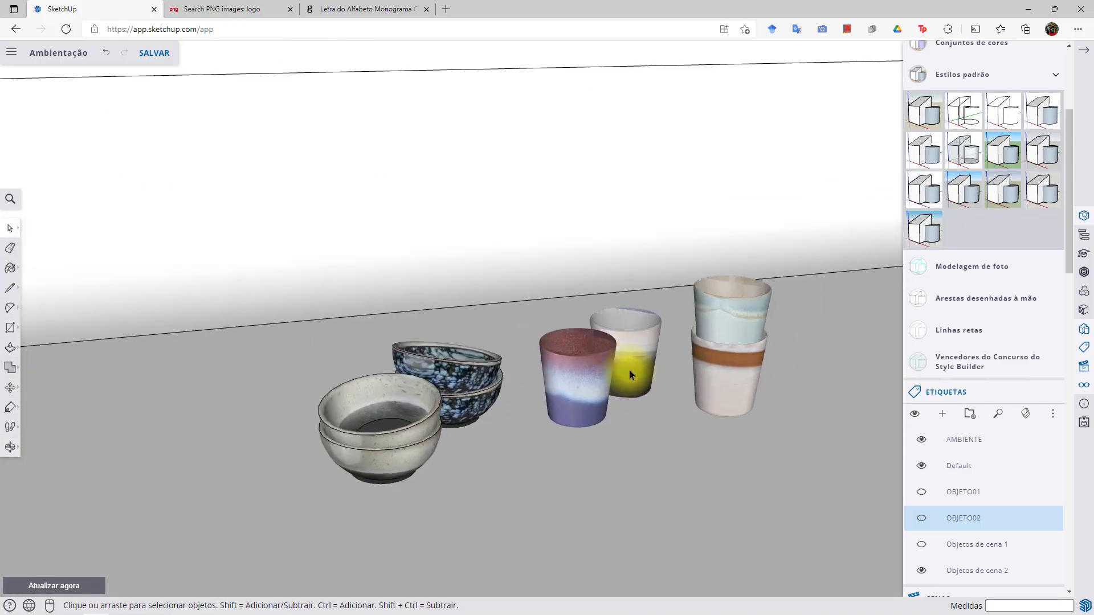
click(776, 392)
shift+middle_drag(772, 442, 756, 398)
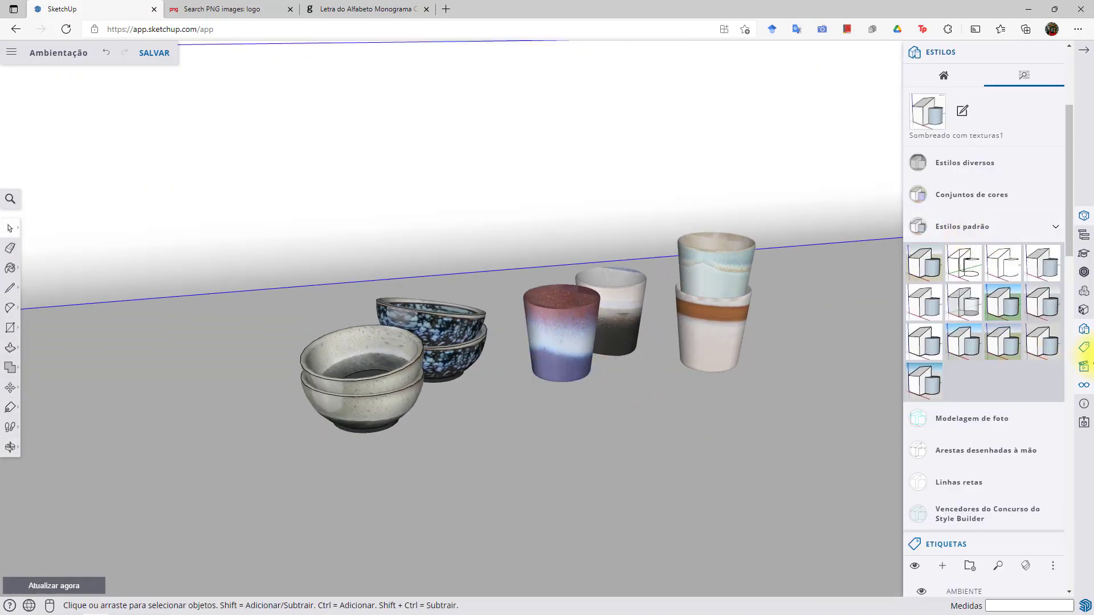
click(1083, 388)
click(923, 436)
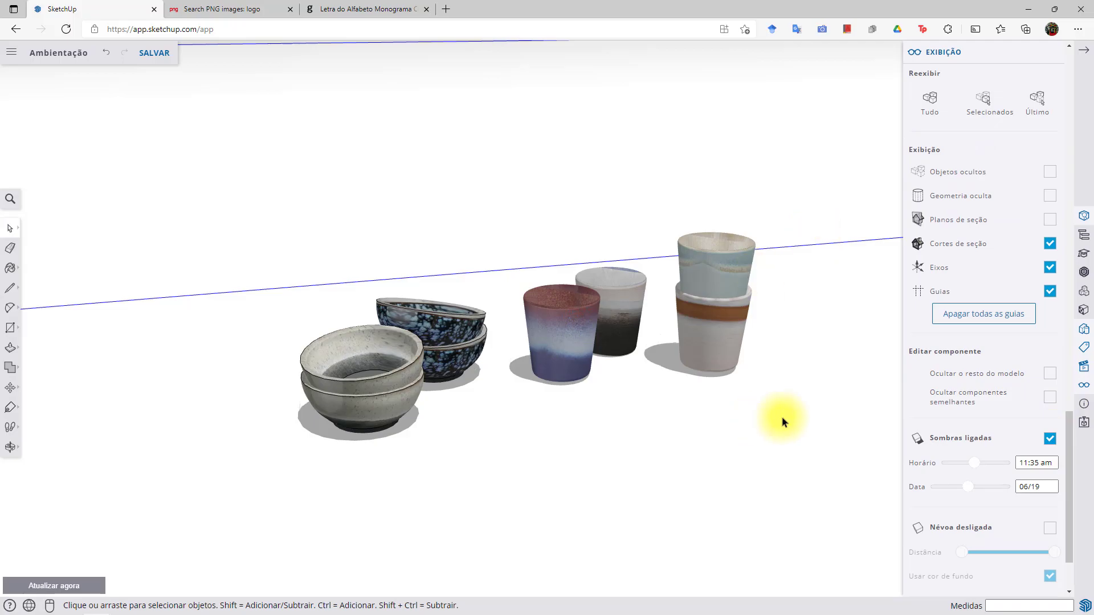
middle_drag(758, 421, 753, 317)
scroll(720, 310, down, 5)
click(811, 484)
scroll(797, 364, up, 5)
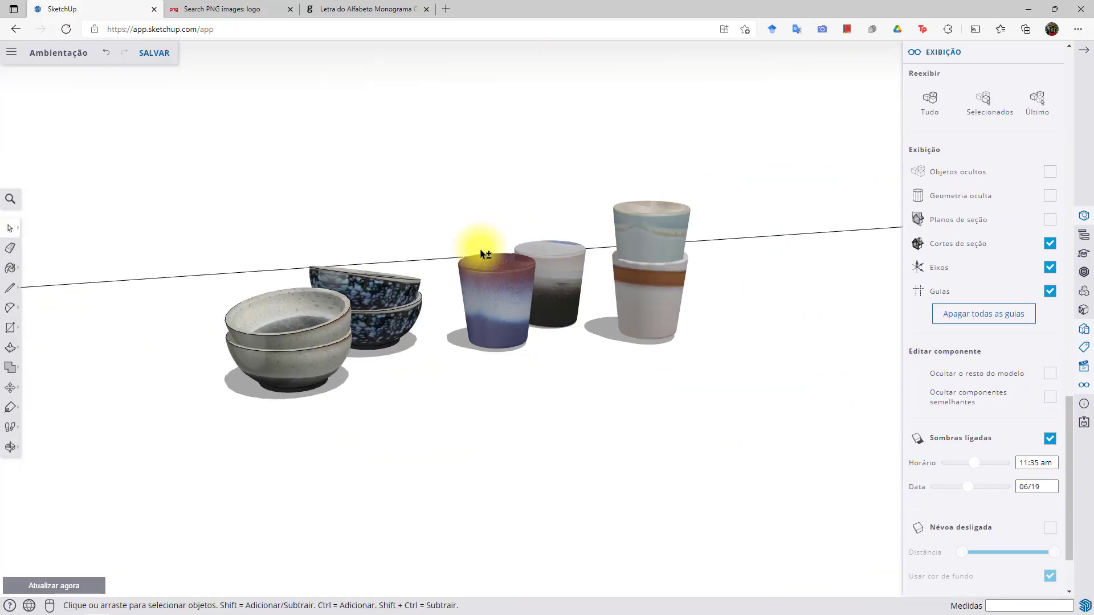
shift+middle_drag(485, 249, 541, 274)
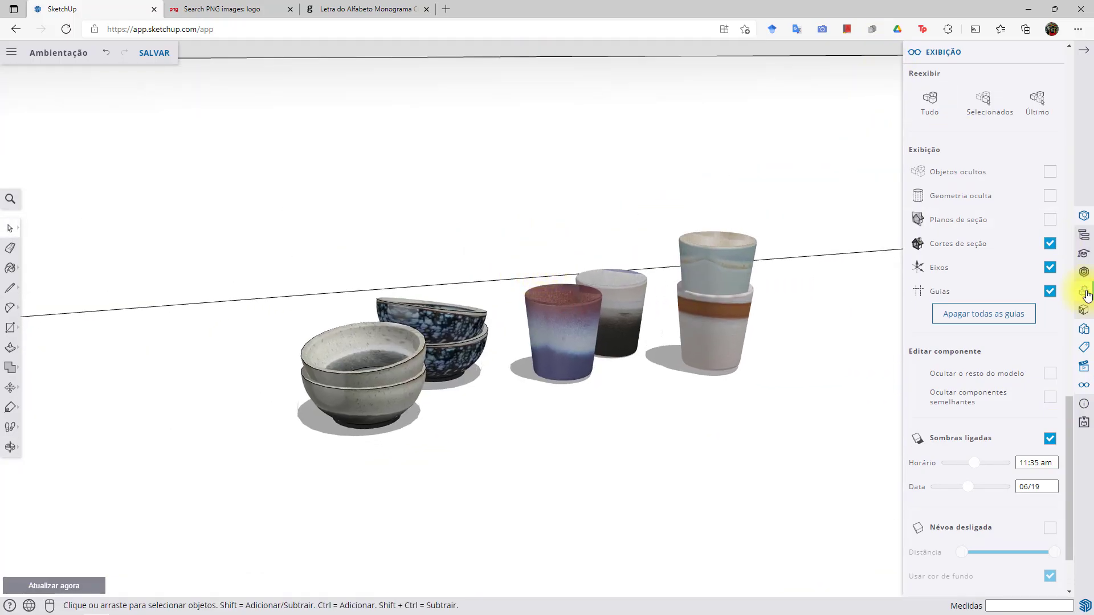
Select the group of bowls and move it closer to the cups
scroll(637, 262, down, 6)
middle_drag(648, 275, 650, 318)
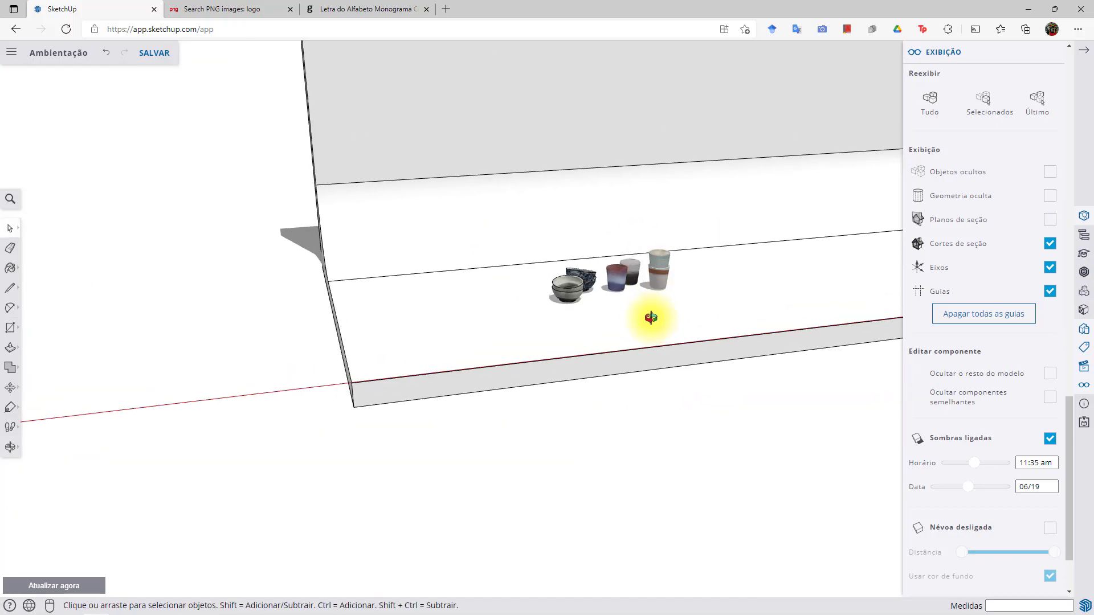
scroll(610, 268, up, 7)
click(535, 332)
click(10, 388)
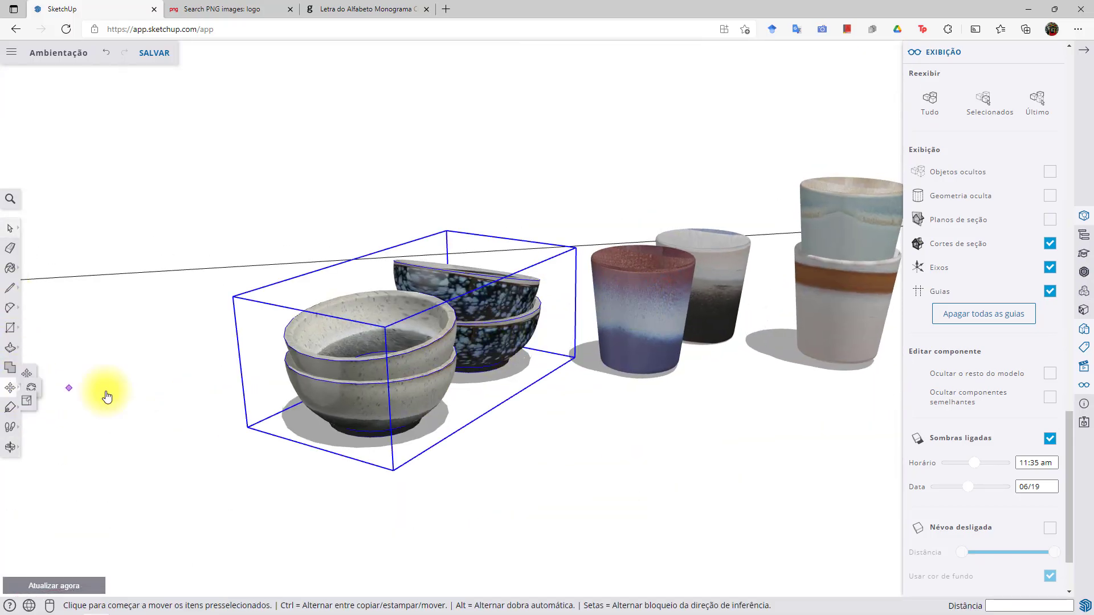
click(461, 392)
click(524, 360)
Move the cups group closer to the bowls and explode it into separate cups
click(10, 228)
middle_drag(646, 274, 804, 313)
click(639, 352)
key(m)
click(740, 395)
click(712, 449)
click(10, 227)
right_click(704, 319)
click(752, 368)
Select the two stacked cups and move them about 114 mm to stand behind the bowls
middle_drag(755, 365, 684, 410)
click(686, 444)
click(672, 442)
shift+click(641, 392)
click(11, 387)
click(748, 464)
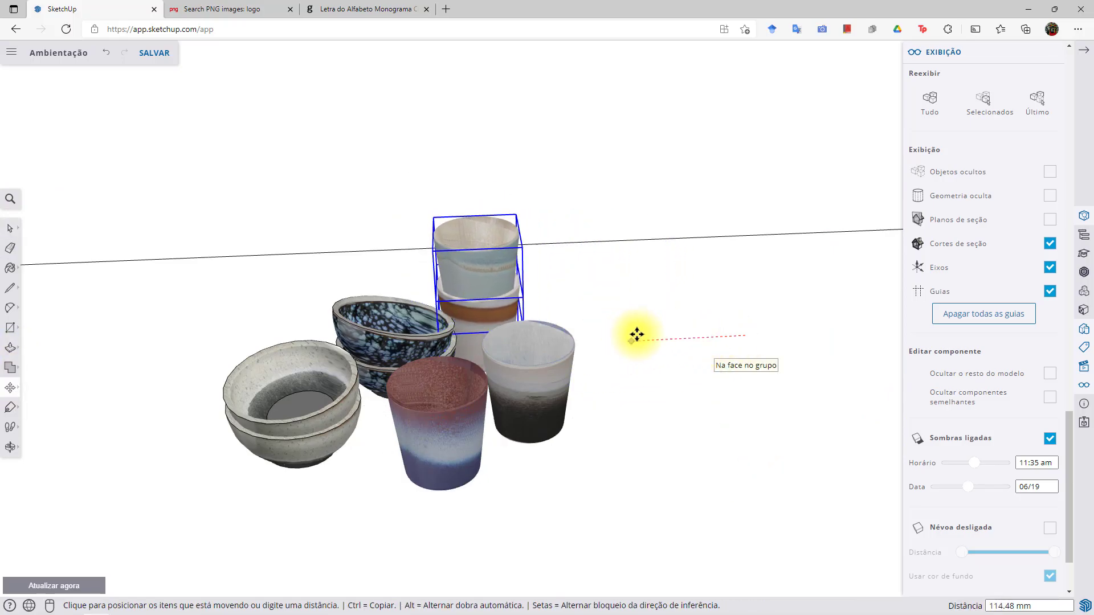
click(638, 335)
Move the red and blue cup slightly to complete the arrangement in front of the stacked cups
middle_drag(572, 415, 594, 353)
click(10, 228)
click(483, 438)
shift+middle_drag(568, 428, 631, 382)
click(11, 390)
click(591, 425)
click(603, 443)
middle_drag(603, 442, 716, 421)
scroll(684, 393, up, 3)
key(space)
click(760, 188)
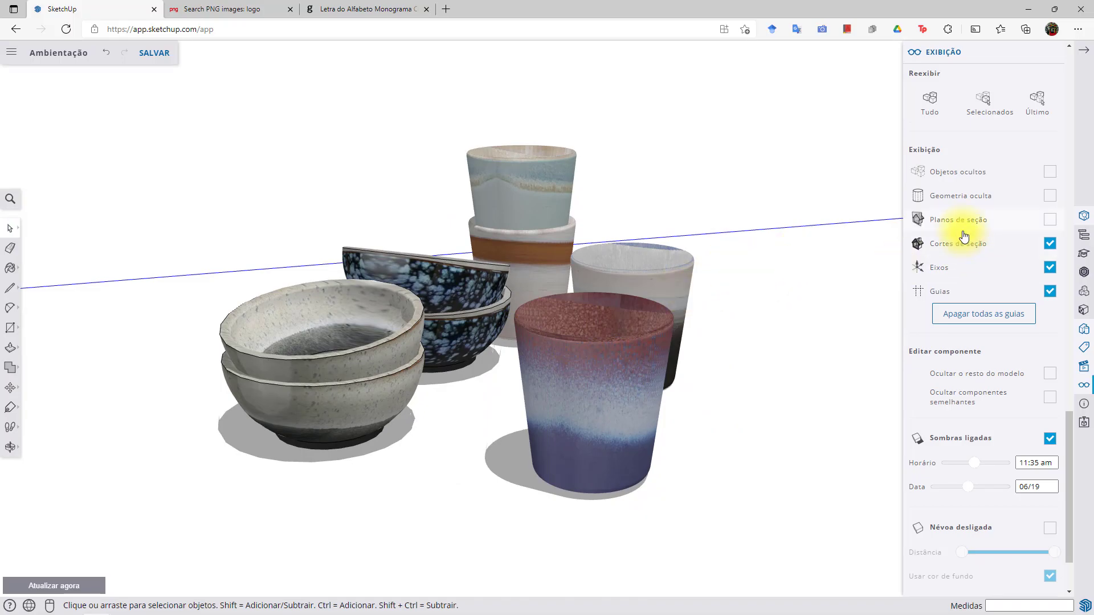
Apply the Rabisco sobre masonite5 style from the Estilos diversos collection
click(1084, 333)
click(961, 192)
click(961, 193)
click(962, 194)
click(983, 194)
click(989, 164)
click(1012, 285)
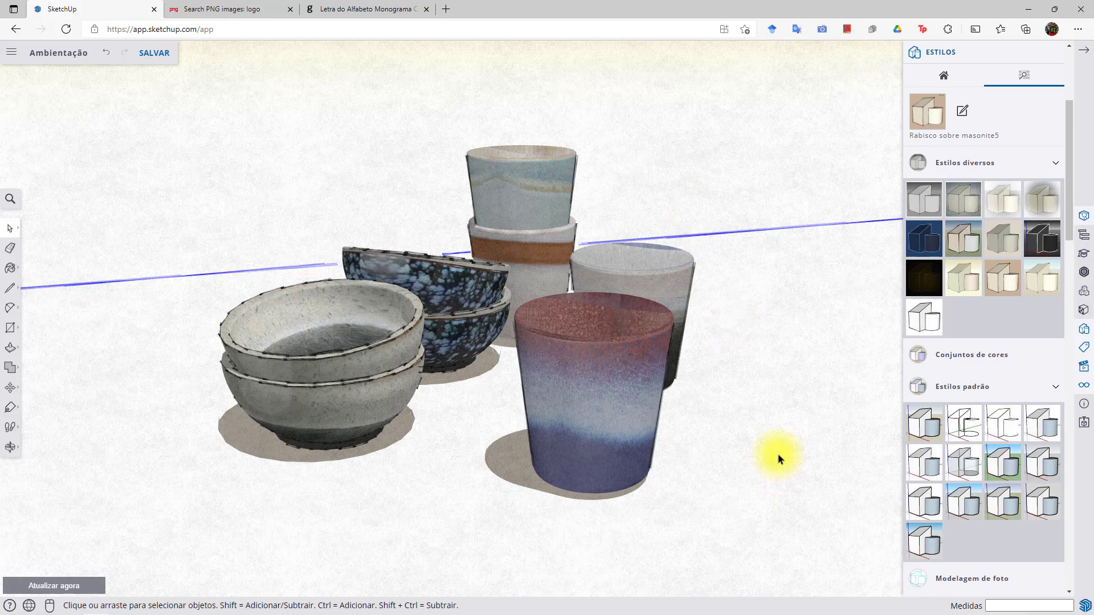
Open the curved backdrop for editing and soften its two horizontal edges at the curve with the Eraser's soften/smooth mode
scroll(776, 342, down, 10)
key(o)
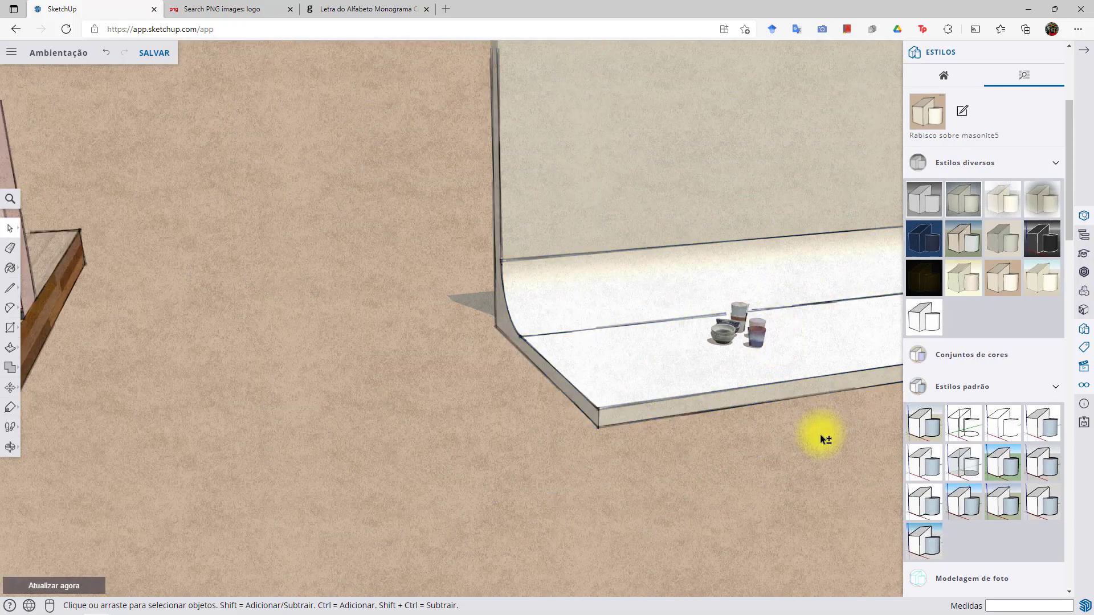
middle_drag(731, 449, 659, 446)
middle_drag(438, 345, 383, 410)
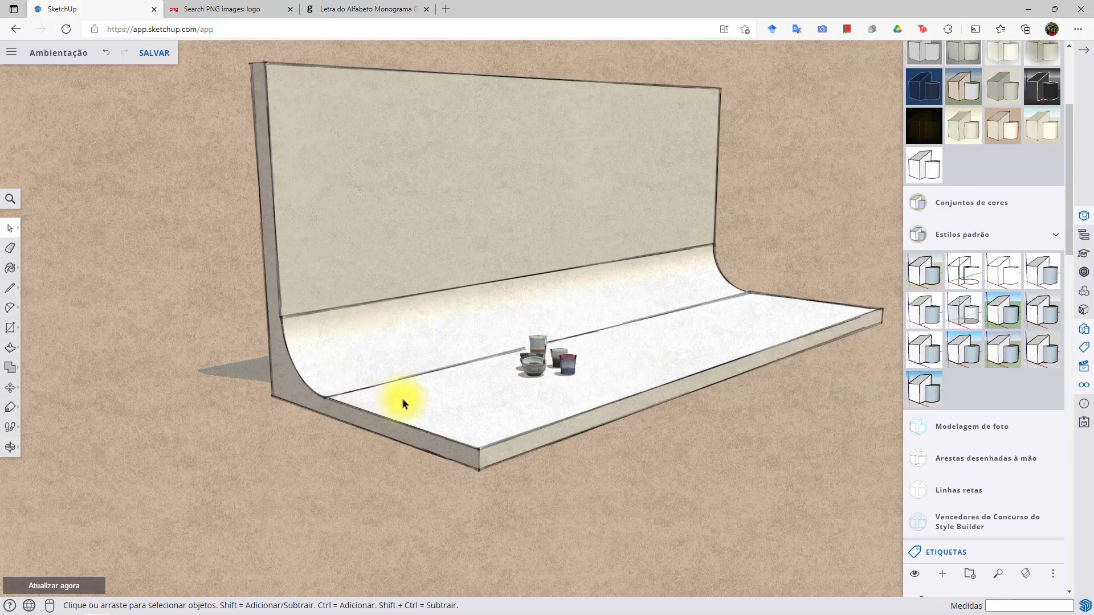
scroll(380, 346, up, 4)
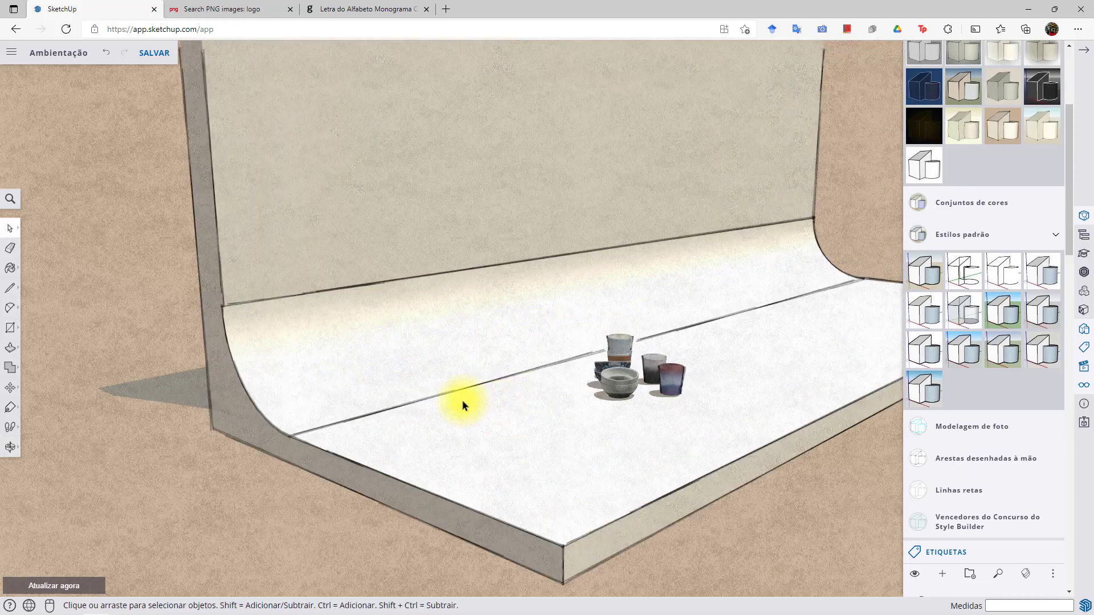
double_click(463, 393)
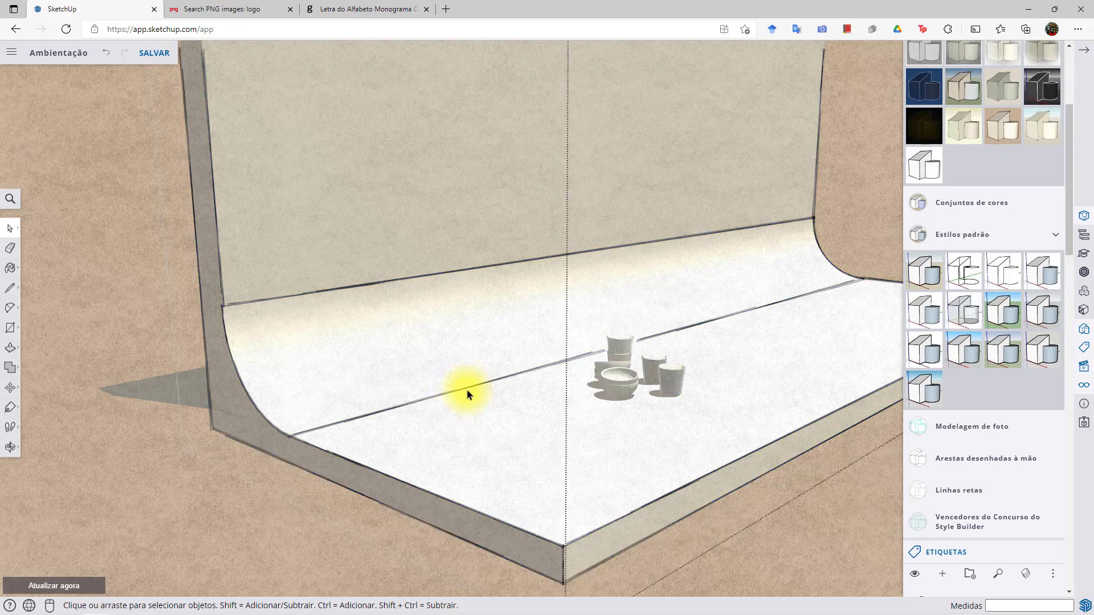
click(10, 253)
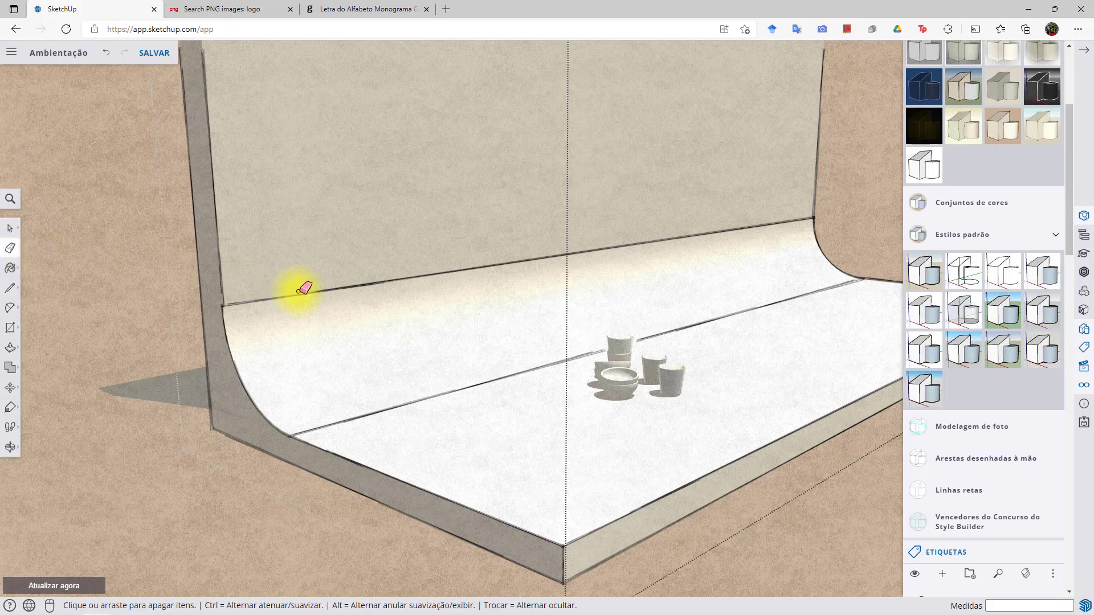
key(ctrl)
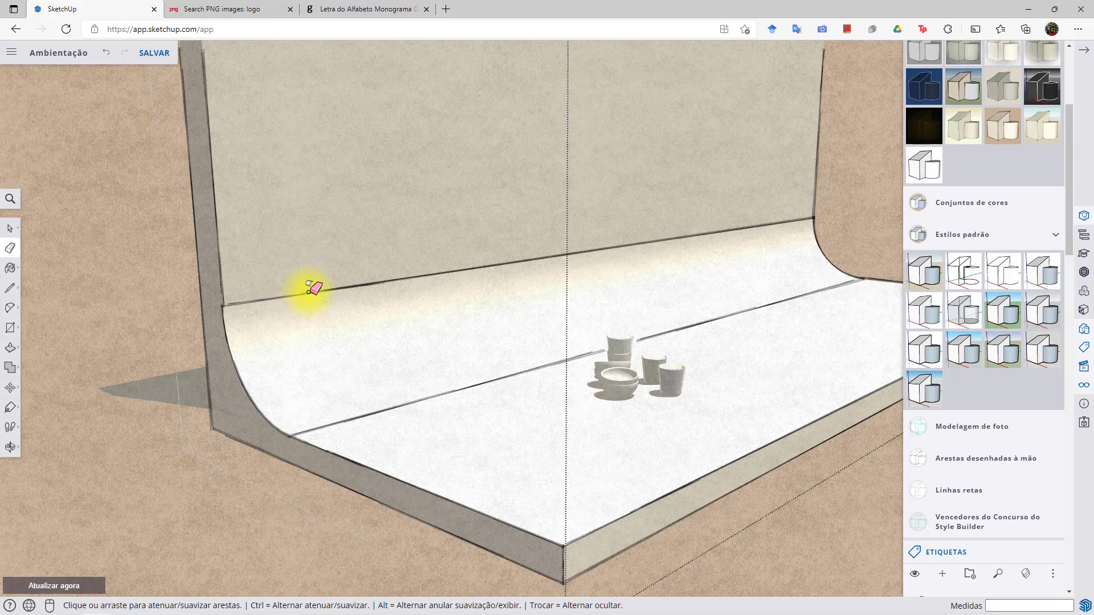
ctrl+drag(404, 401, 382, 324)
ctrl+click(373, 283)
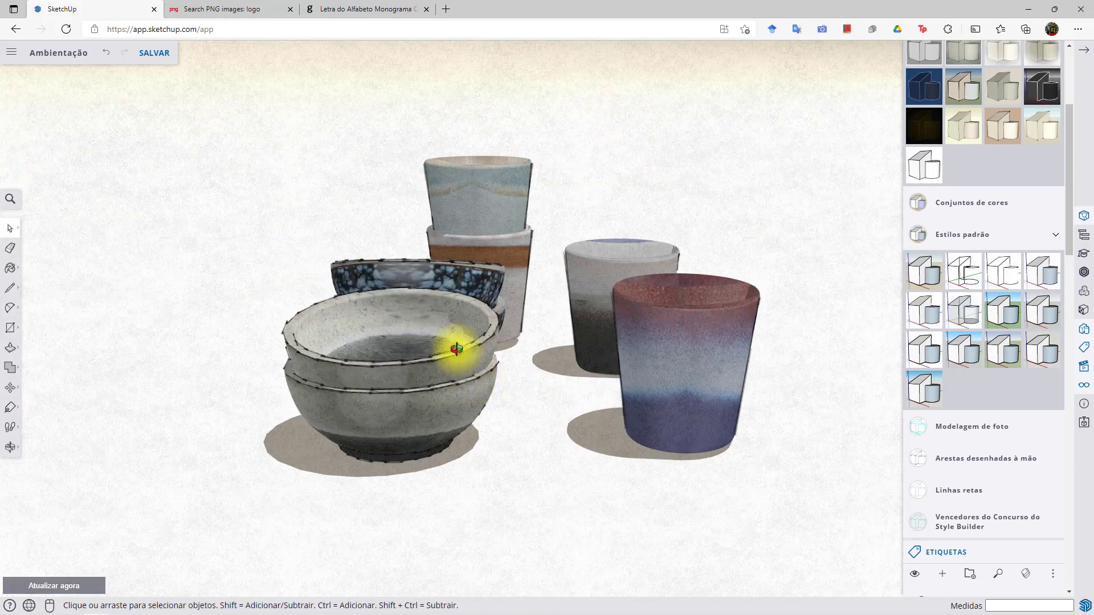
Apply the Sombreado com texturas style from the Estilos padrão collection
middle_drag(457, 348, 456, 279)
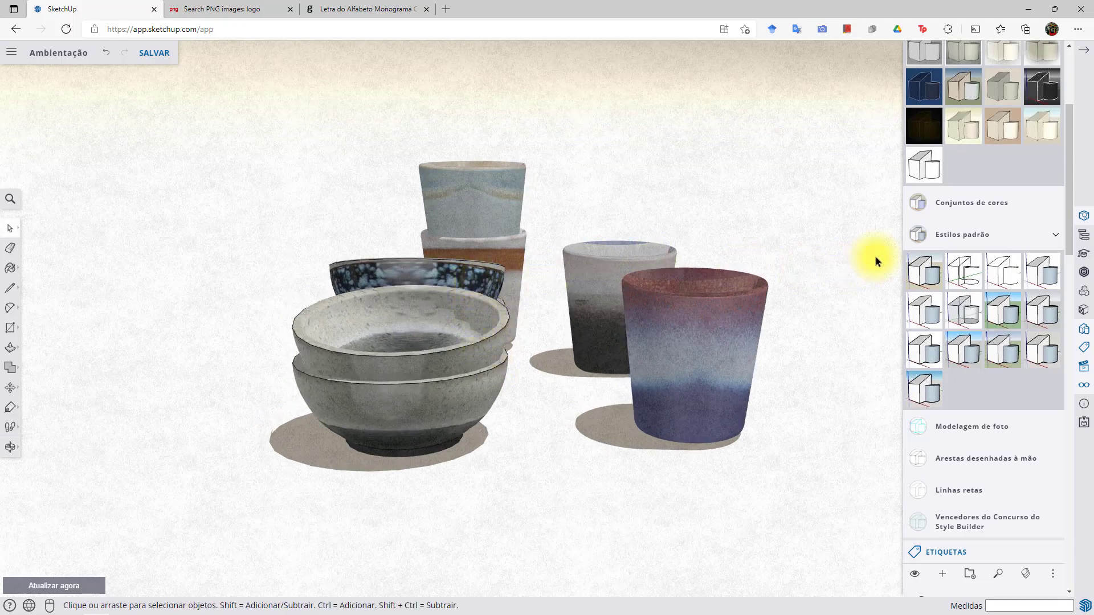
click(435, 308)
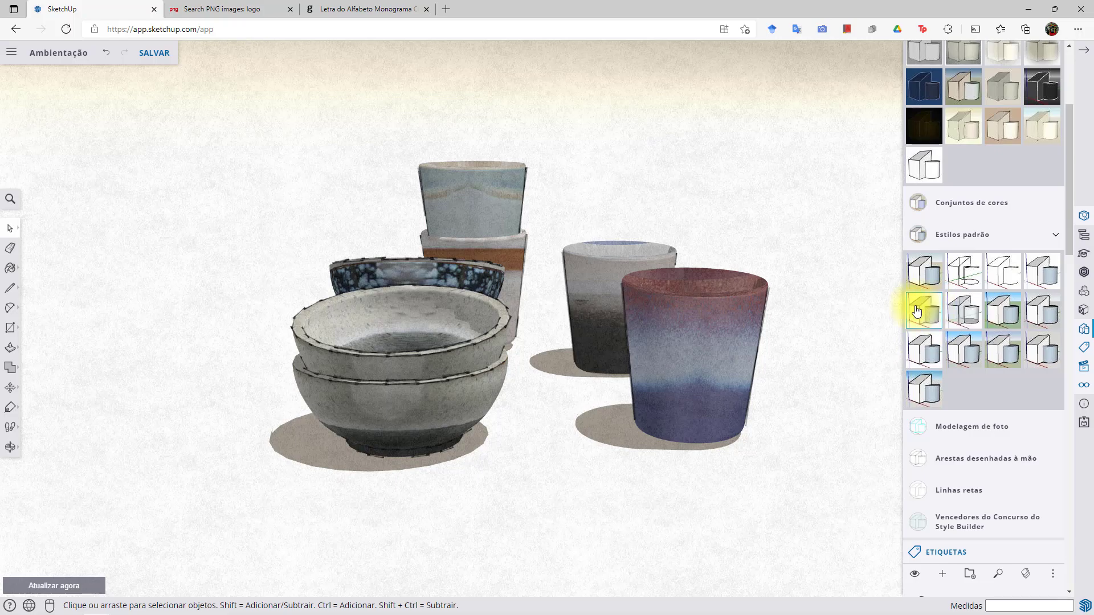
scroll(549, 317, down, 5)
middle_drag(552, 308, 712, 358)
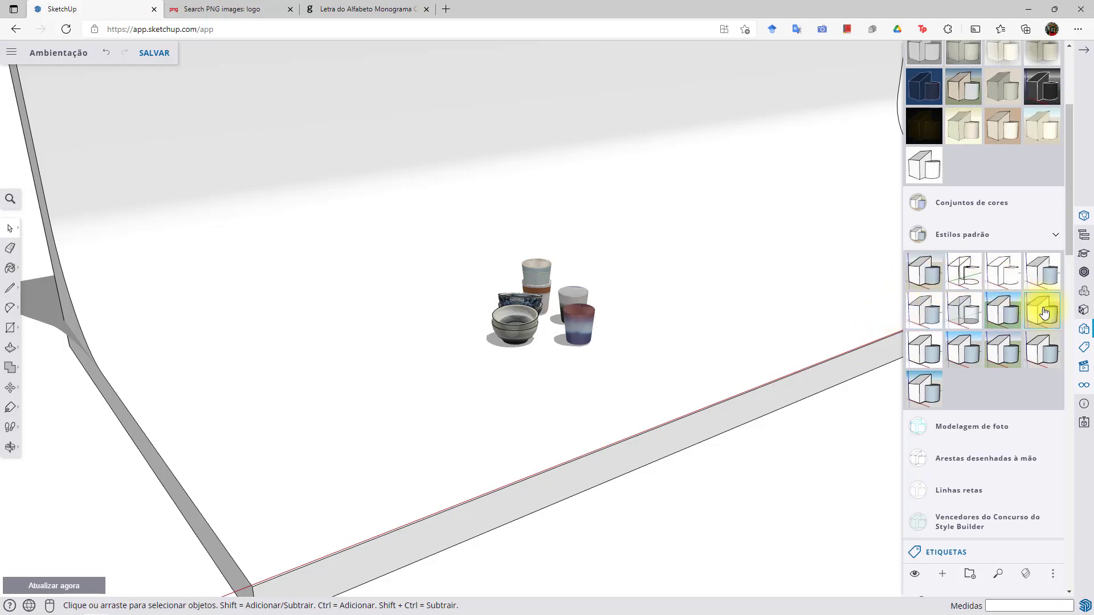
Paint the curved backdrop light pink with Cor B01 from the Cores material collection
click(1083, 310)
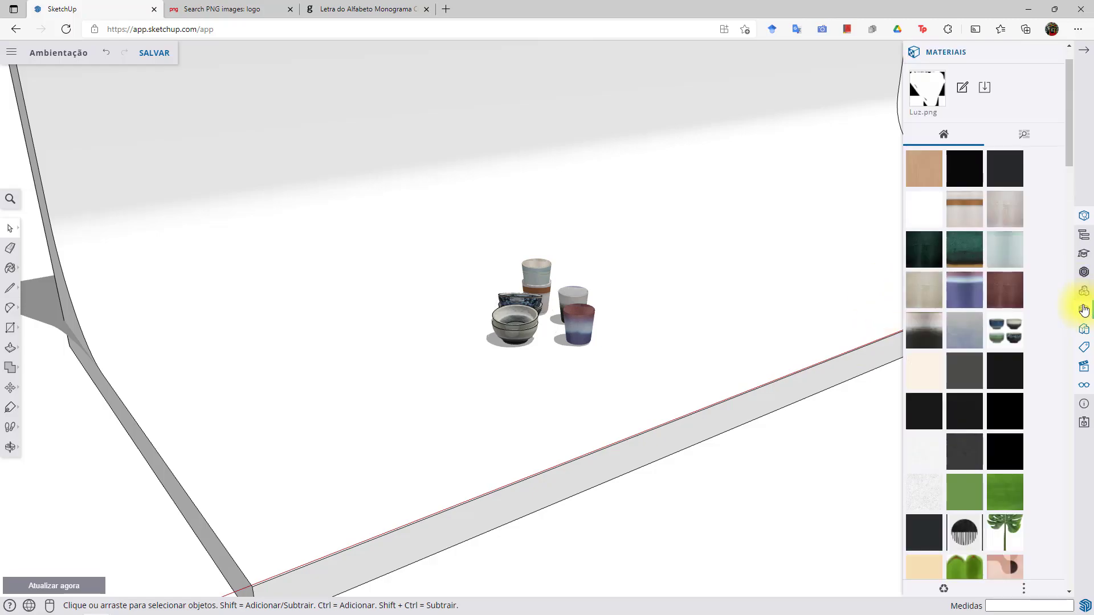
click(1008, 140)
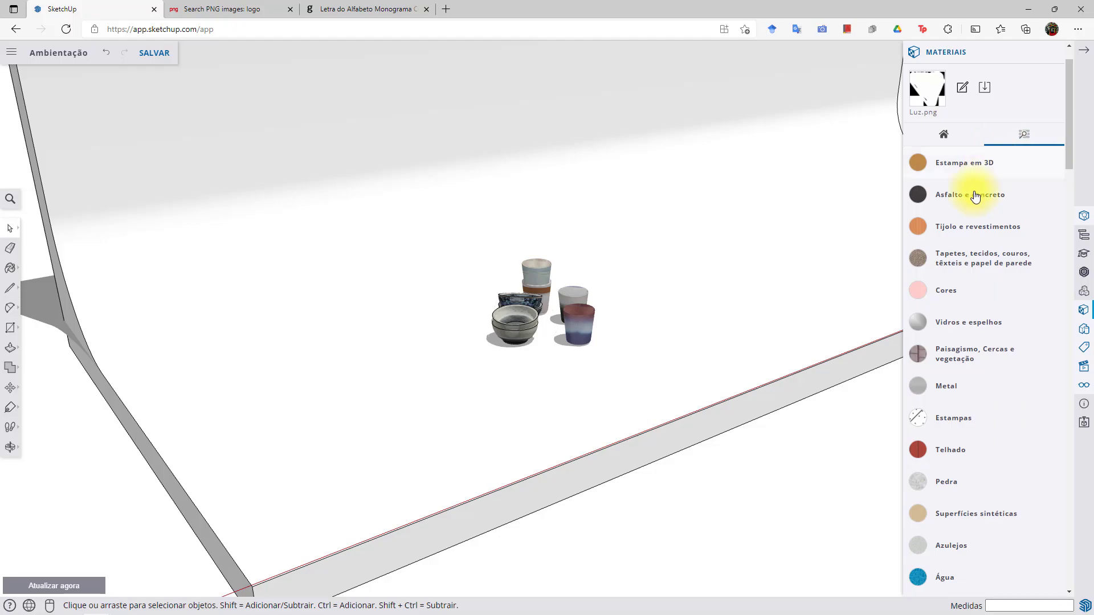
click(948, 300)
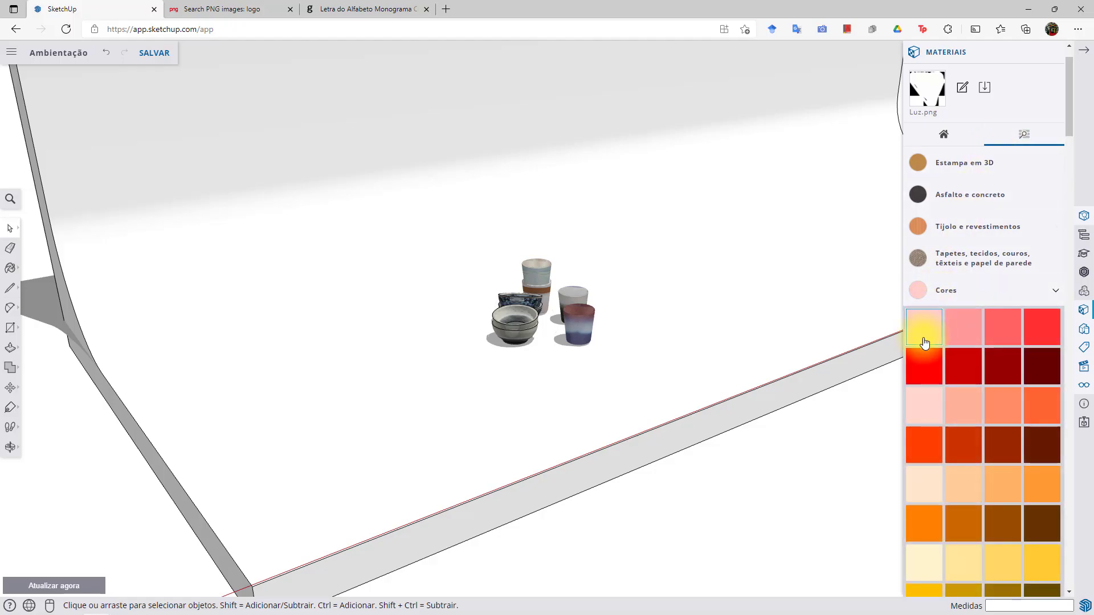
click(930, 334)
click(664, 300)
mouse_move(568, 330)
middle_down()
mouse_move(511, 175)
mouse_move(484, 181)
middle_up()
scroll(534, 309, up, 5)
click(924, 405)
scroll(763, 341, up, 3)
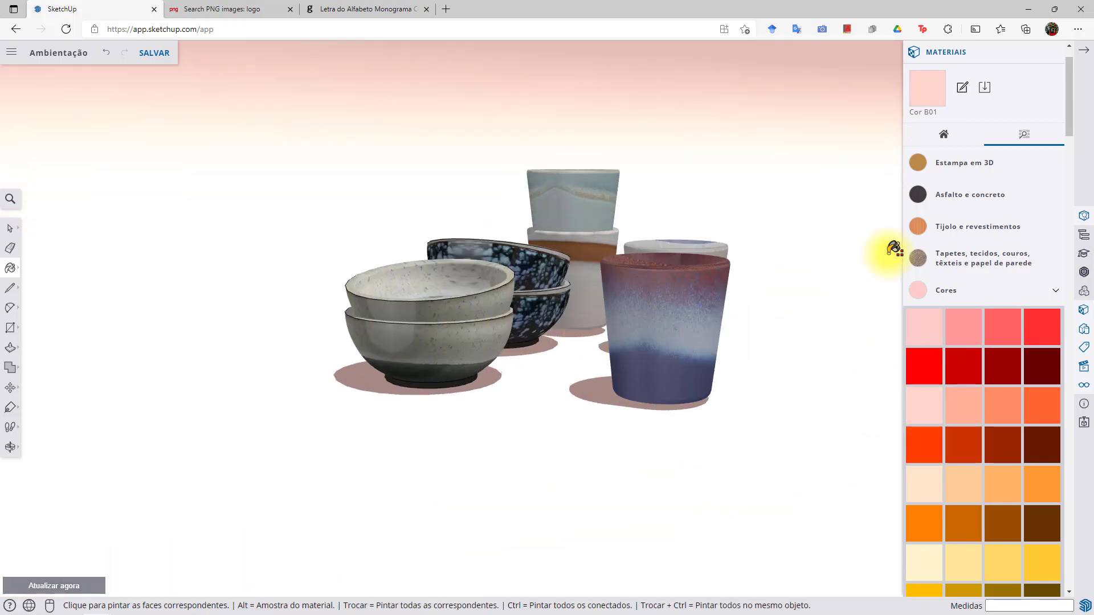
Reapply the Rabisco sobre masonite style and save the close-up view of the bowls and cups as a new scene
click(1084, 298)
click(1084, 310)
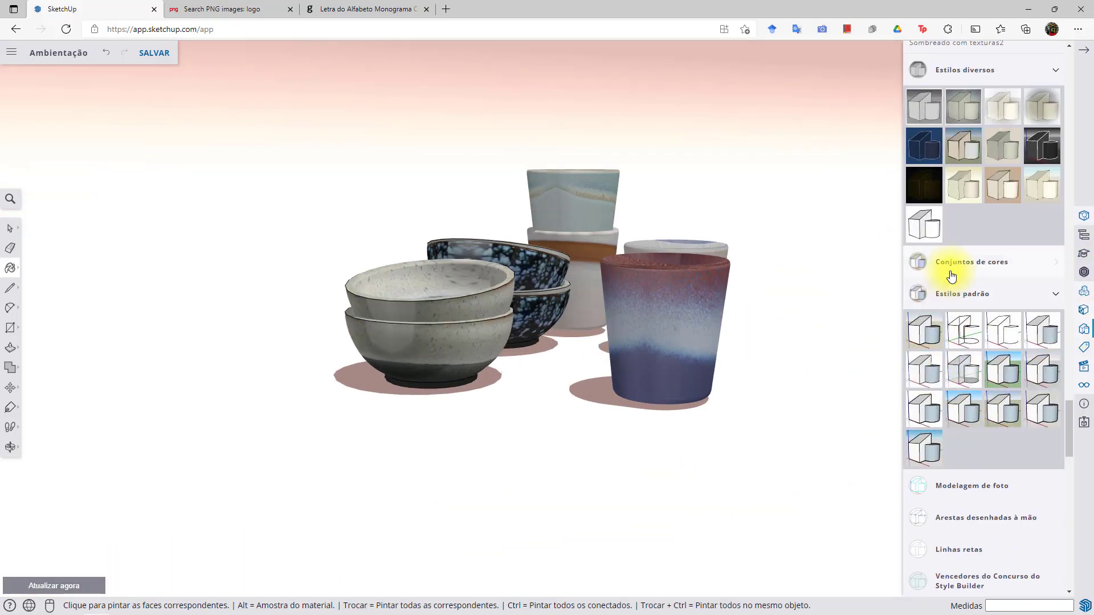
click(1003, 194)
scroll(576, 286, up, 4)
middle_drag(575, 286, 594, 323)
scroll(593, 322, down, 4)
scroll(593, 322, up, 2)
click(1085, 371)
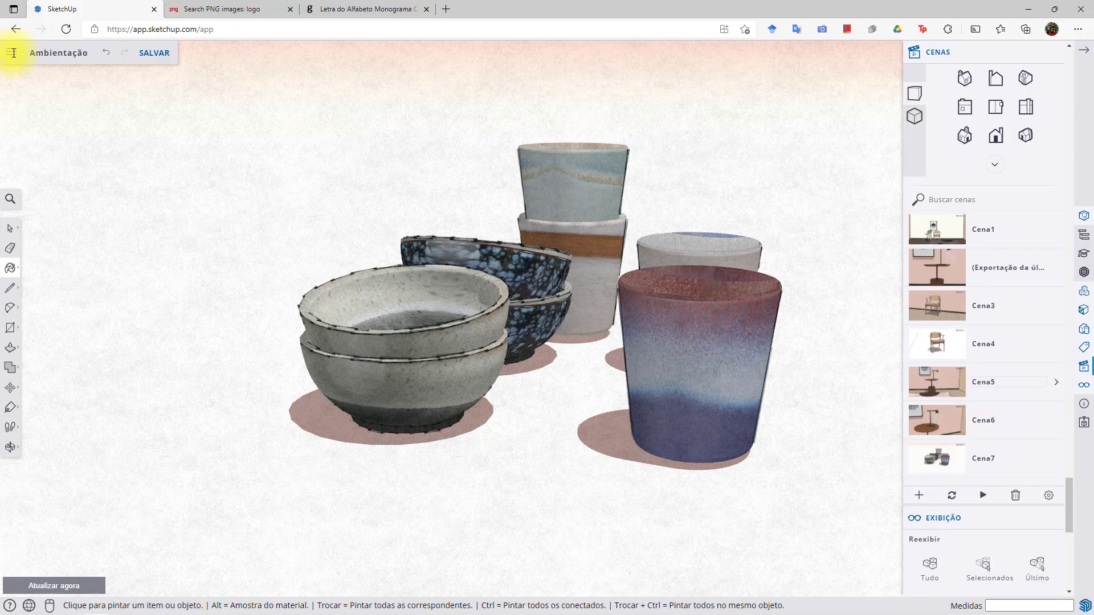
Export the bowls and cups view as a square PNG with a height of 1080 px, reframing the arrangement before exporting
click(11, 52)
mouse_move(156, 216)
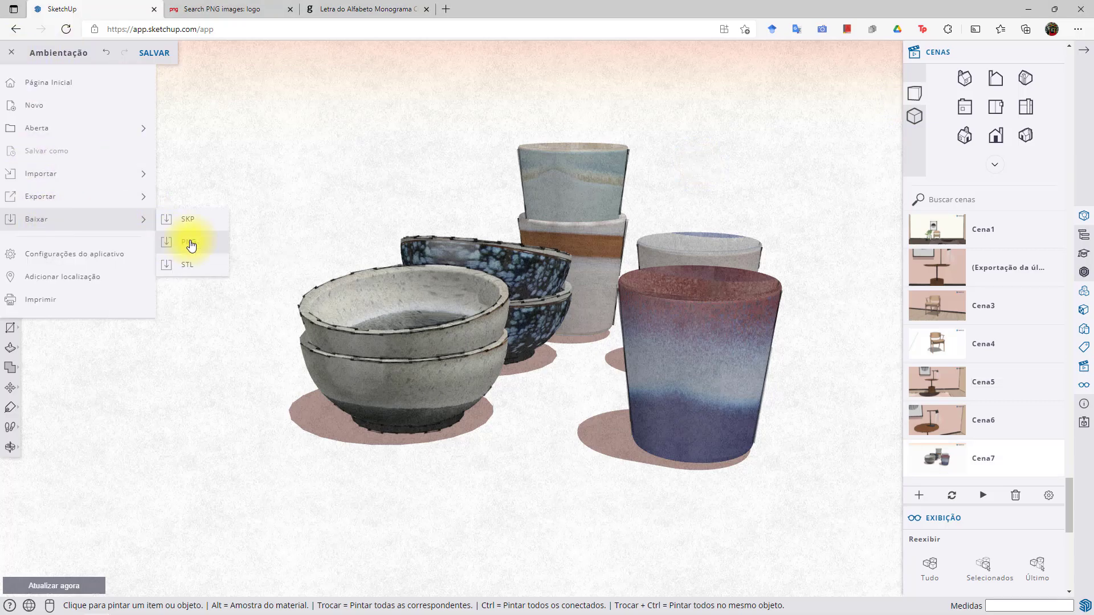
click(190, 245)
click(32, 339)
drag(178, 339, 108, 327)
text(1080)
click(764, 271)
shift+middle_drag(453, 345, 449, 361)
click(1009, 598)
Open the downloaded Ambientação (3).png in the image viewer to check the export
click(453, 334)
click(604, 365)
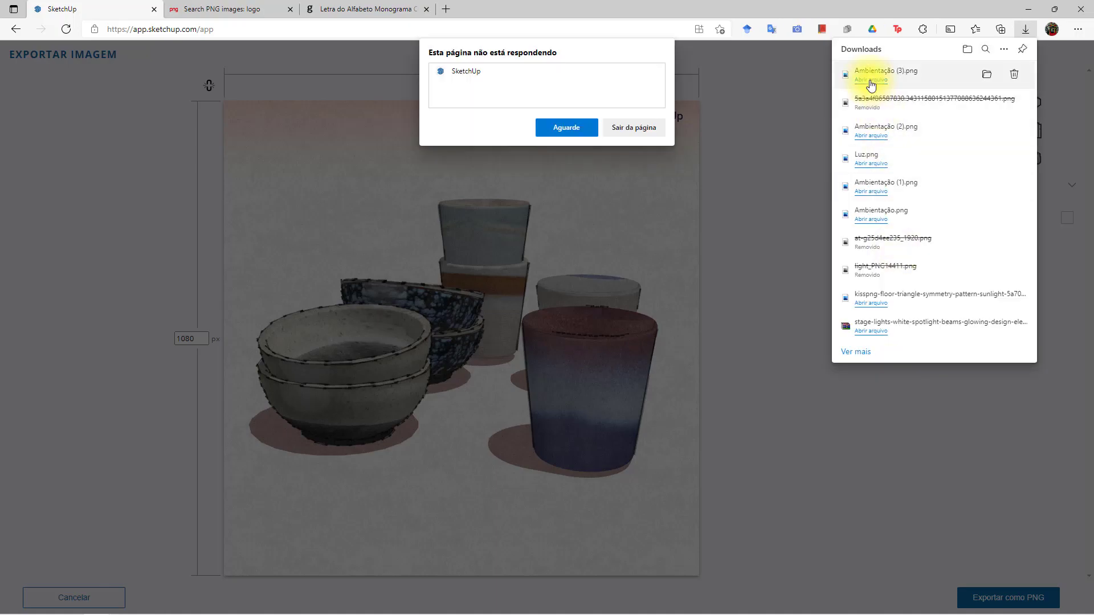
click(872, 82)
click(835, 35)
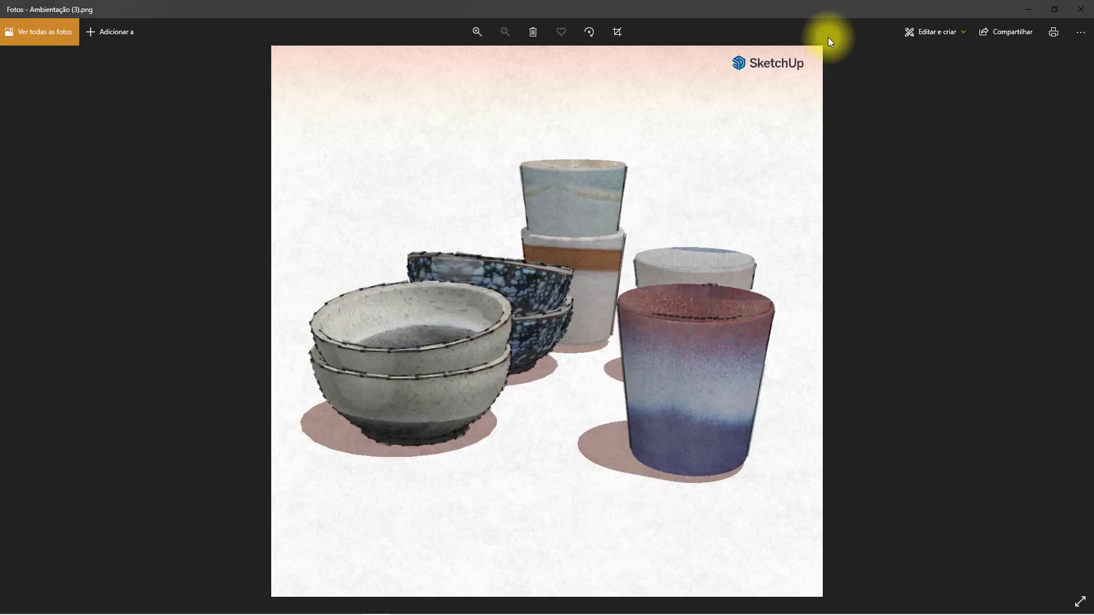